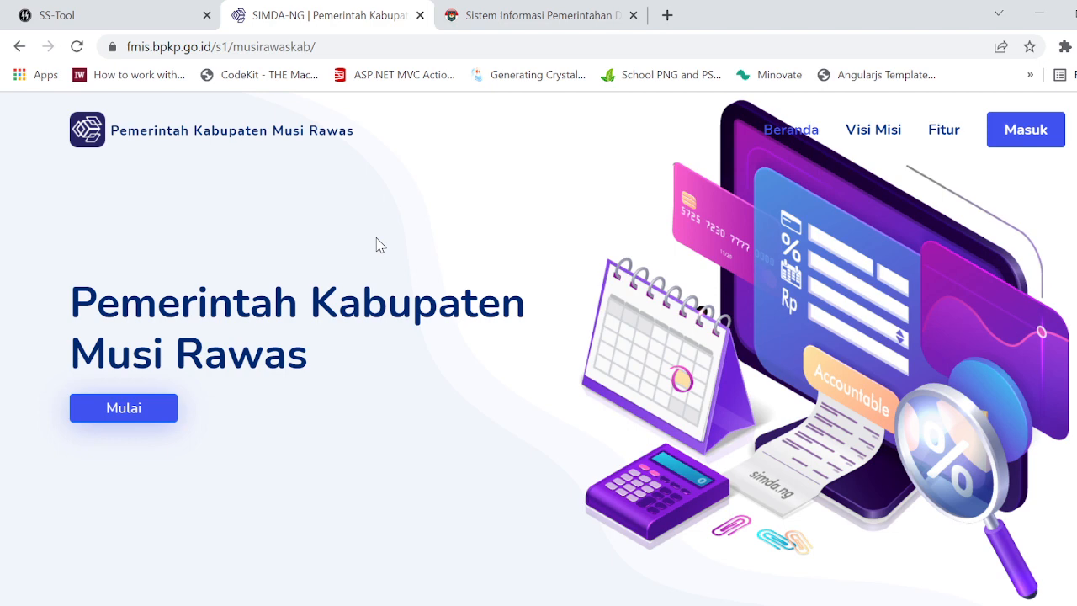
Step: Sign in to the Musi Rawas regency site with the user account name and password for budget year 2022
{"action": "left_click", "coordinate": [1023, 139]}
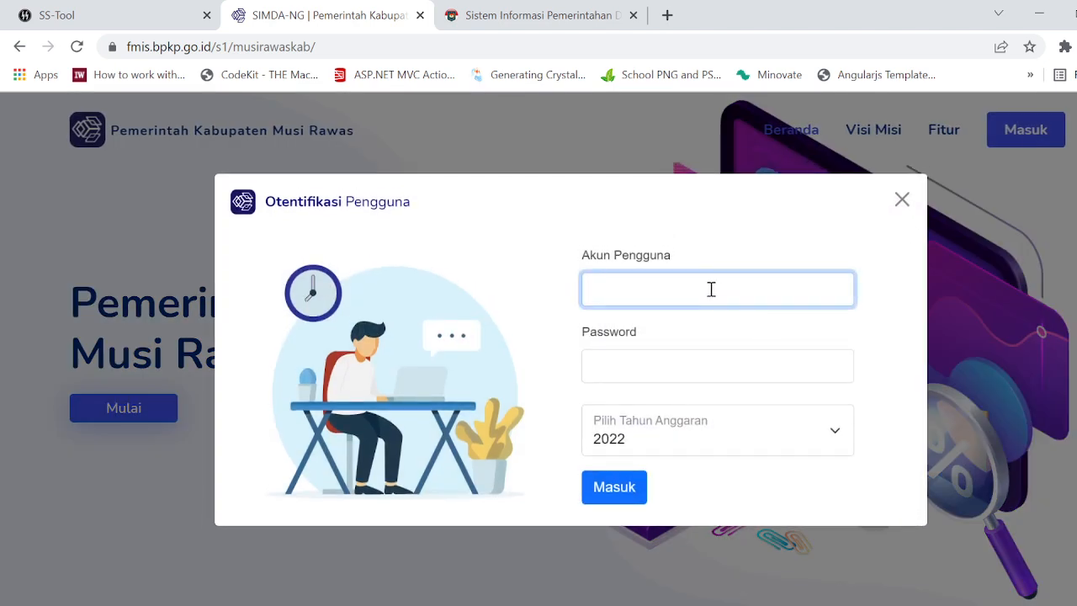
{"action": "type", "text": "d"}
{"action": "key", "text": "BackSpace"}
{"action": "type", "text": "bpkadmura"}
{"action": "key", "text": "Tab"}
{"action": "type", "text": "••••••"}
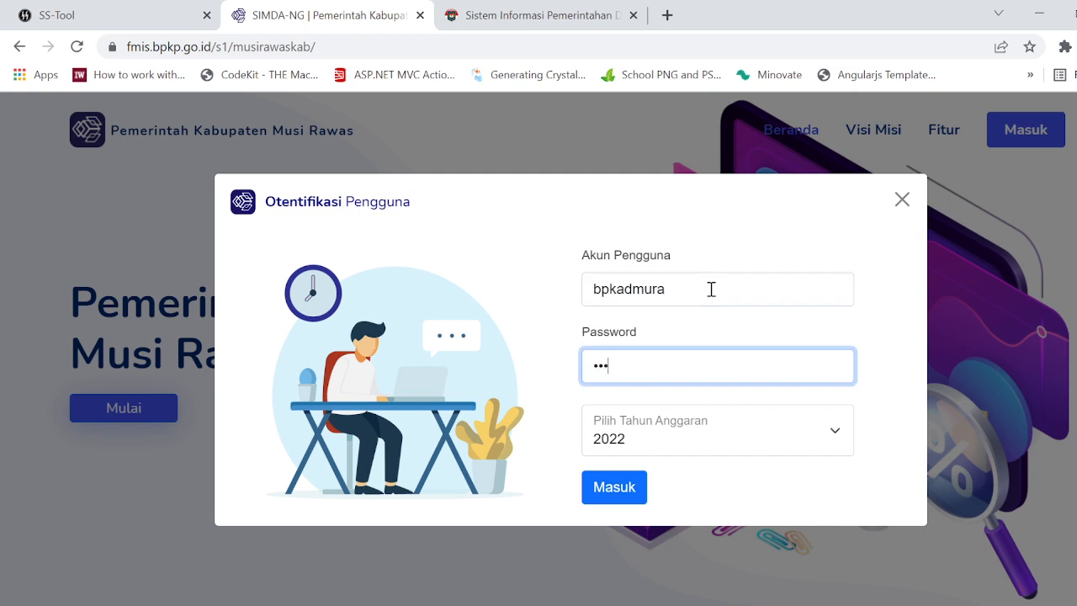
{"action": "key", "text": "Return"}
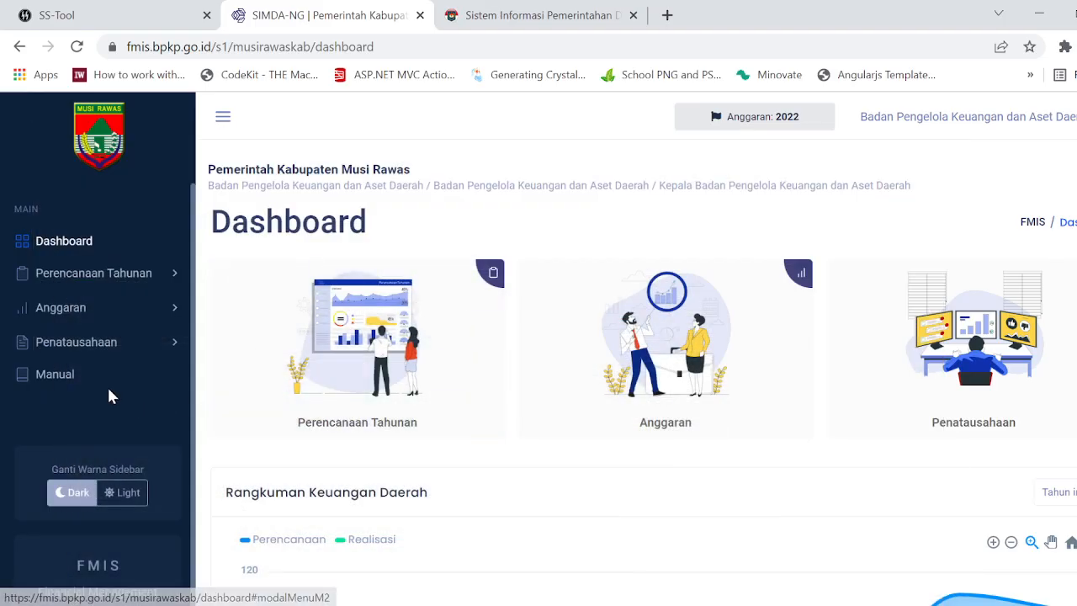
Step: Open the RKA PD page under Anggaran's Penganggaran PD and view the Sasaran list of the BPKAD RKA document
{"action": "left_click", "coordinate": [144, 311]}
{"action": "left_click", "coordinate": [155, 353]}
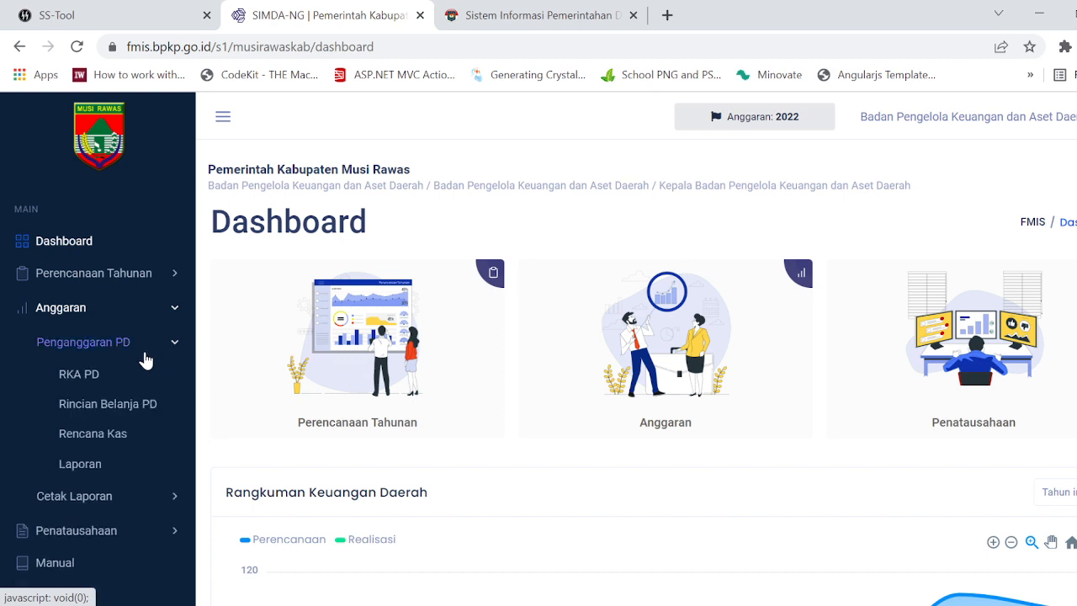
{"action": "left_click", "coordinate": [102, 376]}
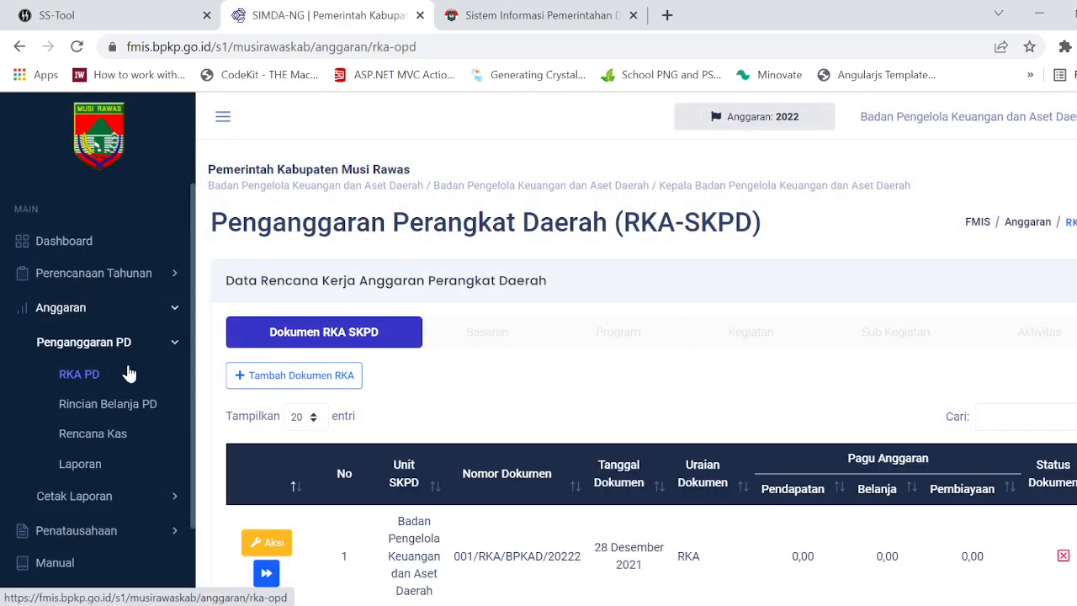
{"action": "scroll", "coordinate": [479, 402], "scroll_direction": "down", "scroll_amount": 2}
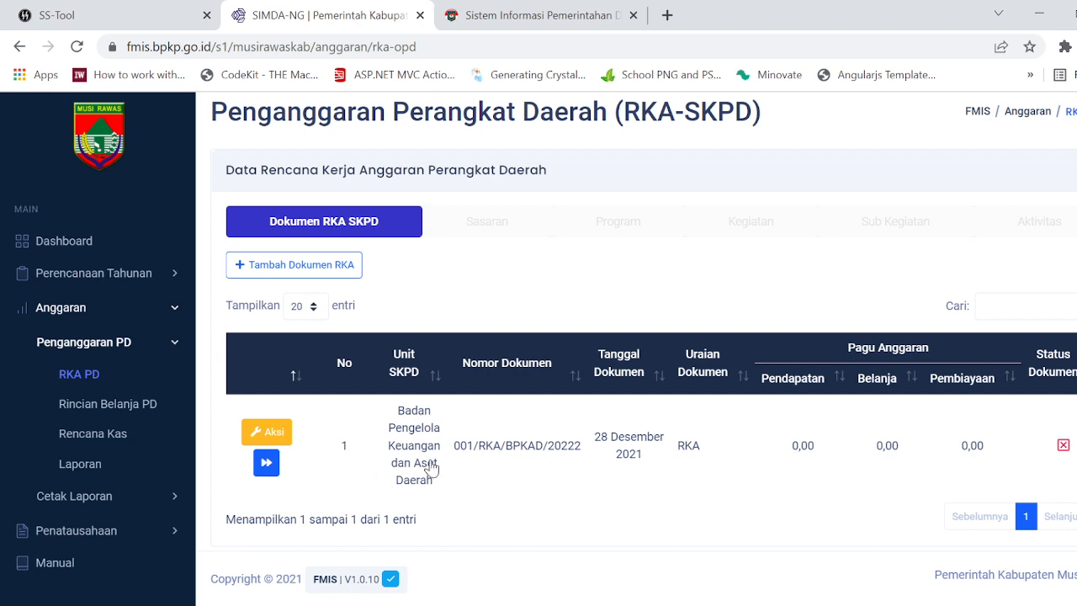
{"action": "left_click", "coordinate": [264, 470]}
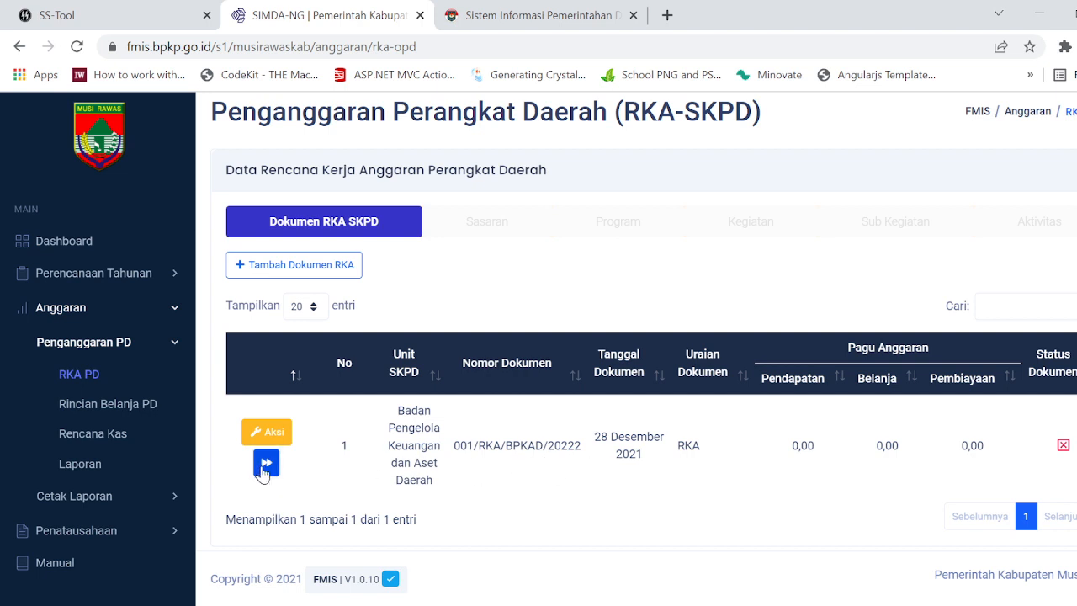
{"action": "scroll", "coordinate": [627, 431], "scroll_direction": "down", "scroll_amount": 3}
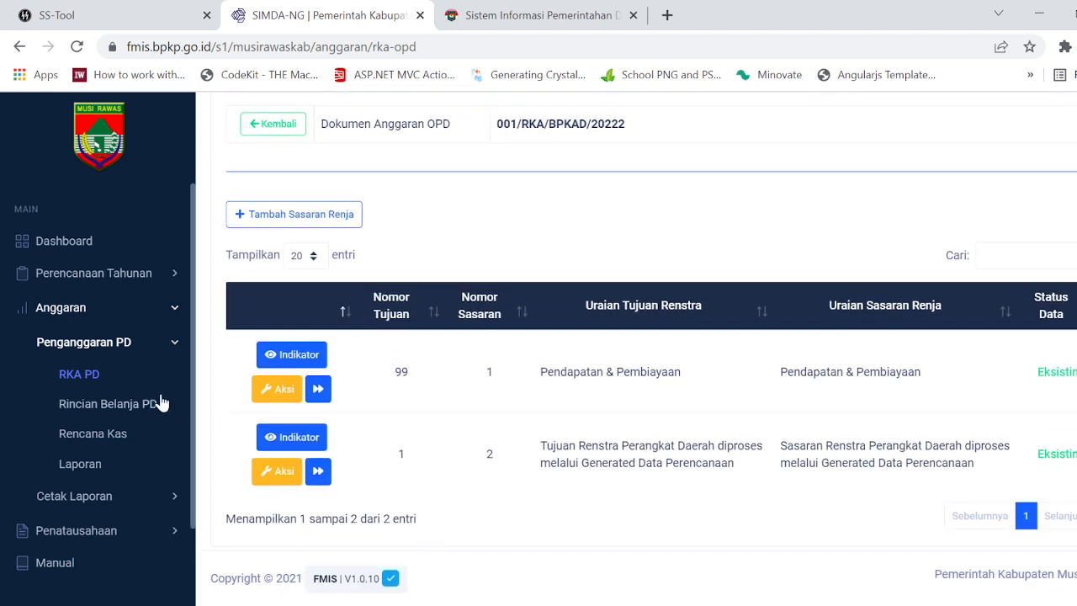
Step: Go to the Rencana Kas page and open the program, kegiatan and activity list of the RKA document
{"action": "left_click", "coordinate": [99, 434]}
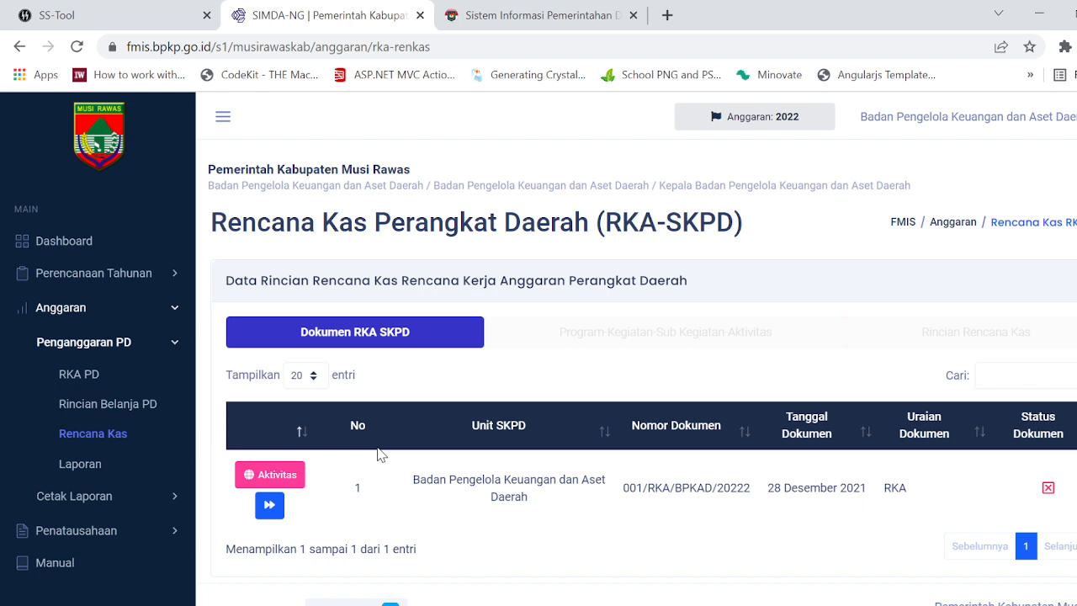
{"action": "left_click", "coordinate": [269, 506]}
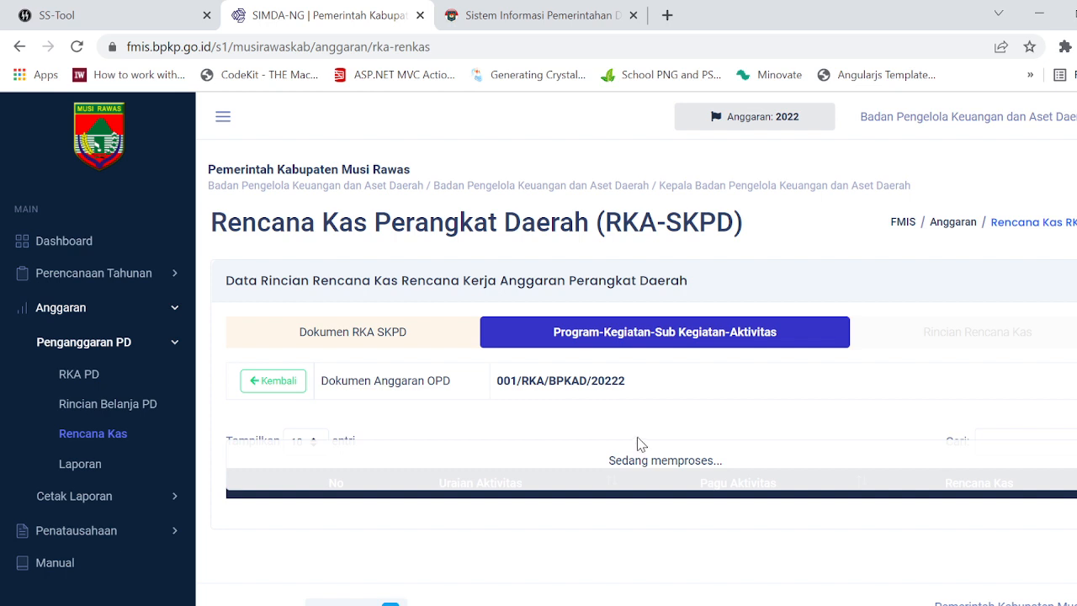
{"action": "scroll", "coordinate": [678, 434], "scroll_direction": "down", "scroll_amount": 1}
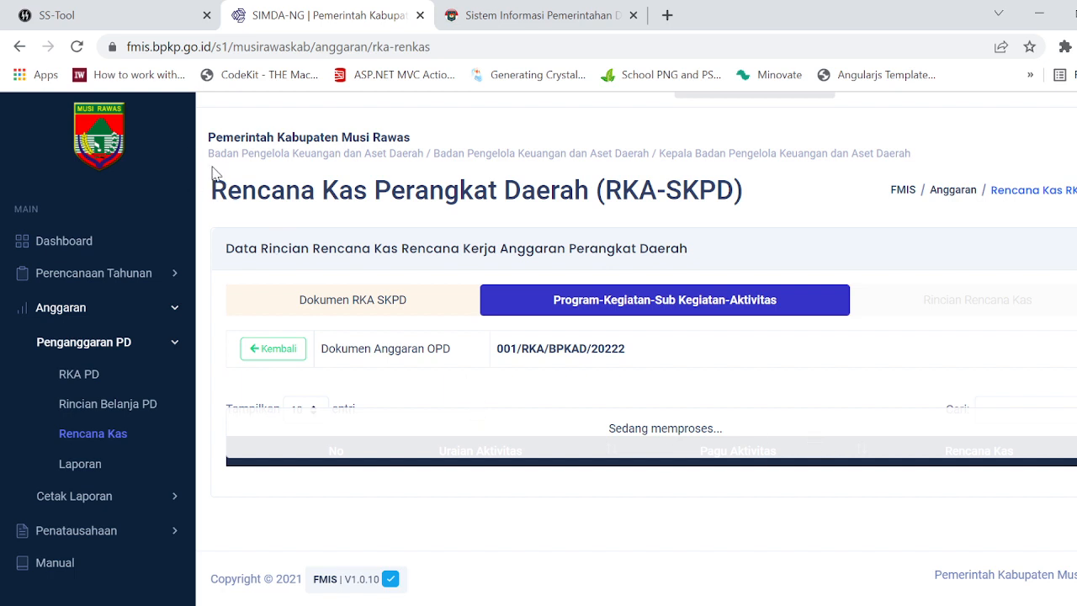
Step: Ping google.com from Windows to check the internet connection, and stop the ping
{"action": "key", "text": "super+r"}
{"action": "key", "text": "Return"}
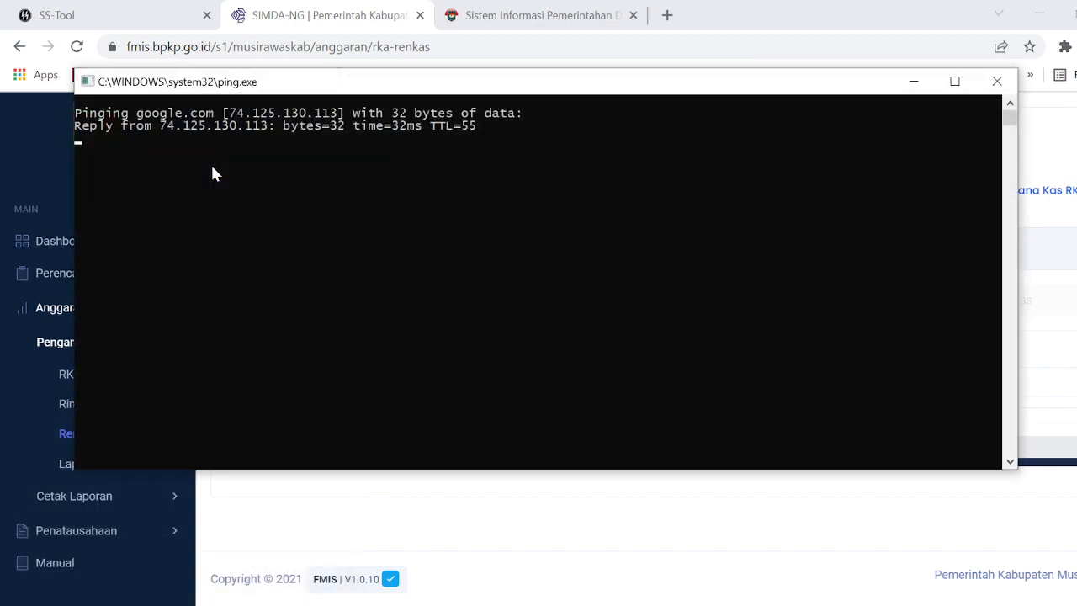
{"action": "key", "text": "ctrl+c"}
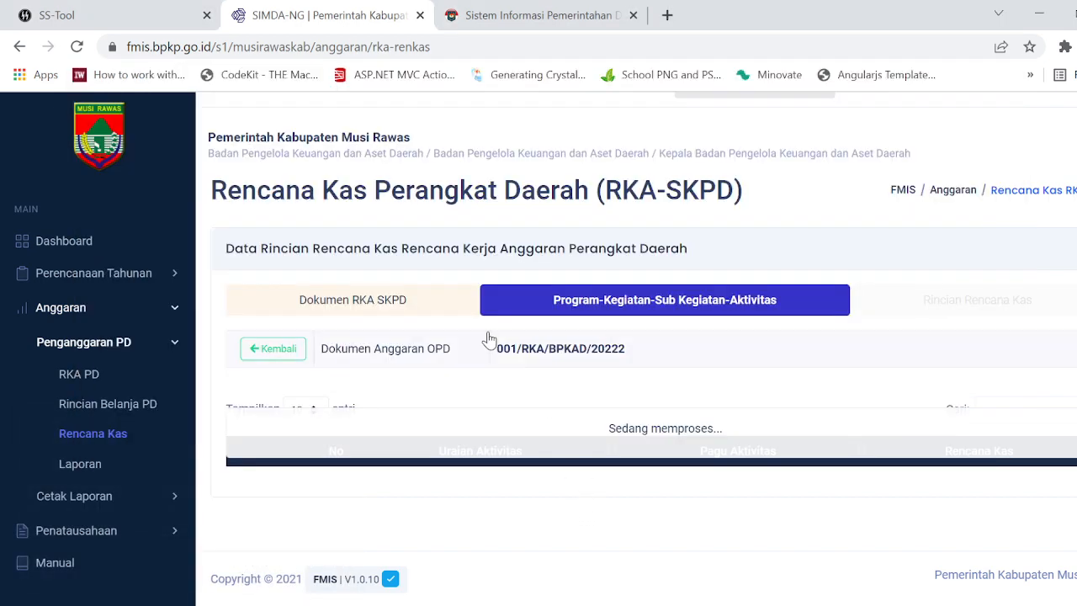
Step: Reload the Rencana Kas page and reopen the RKA document's program, kegiatan and activity list
{"action": "left_click", "coordinate": [77, 46]}
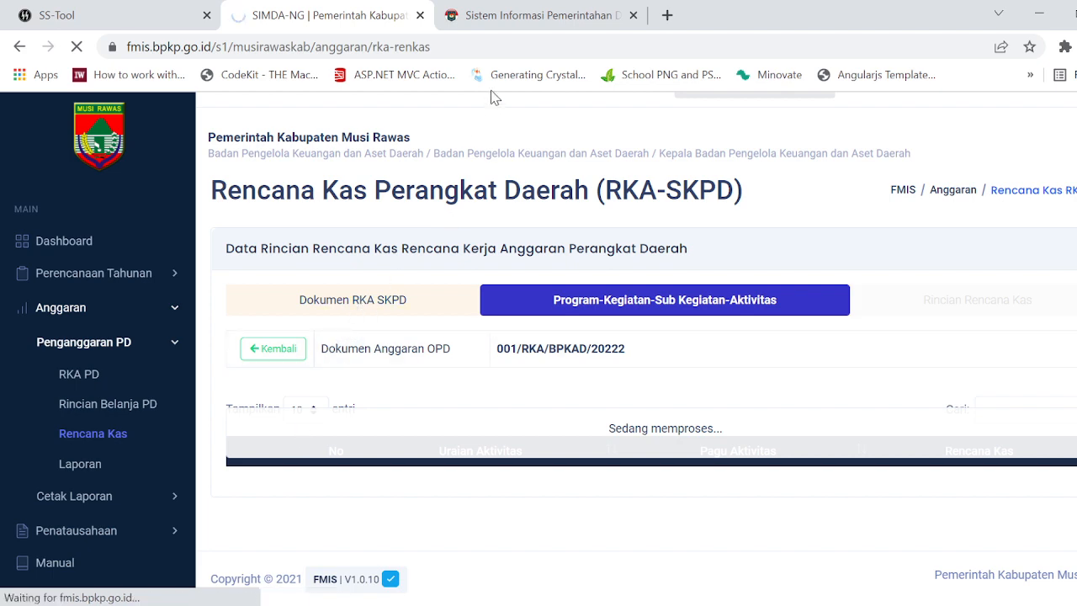
{"action": "scroll", "coordinate": [601, 433], "scroll_direction": "down", "scroll_amount": 3}
{"action": "scroll", "coordinate": [598, 434], "scroll_direction": "up", "scroll_amount": 1}
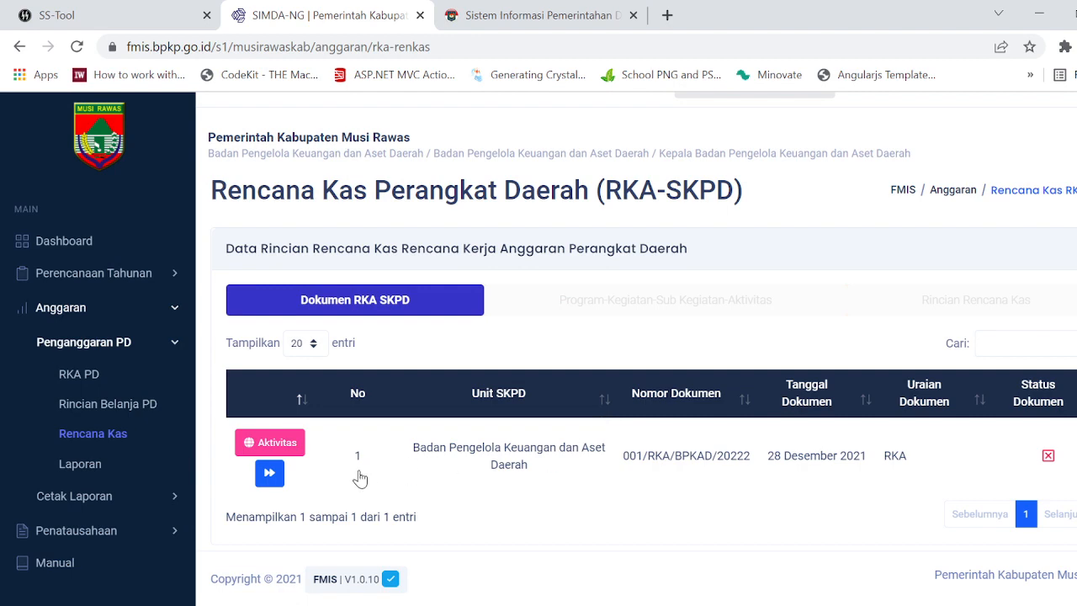
{"action": "left_click", "coordinate": [271, 474]}
{"action": "scroll", "coordinate": [697, 429], "scroll_direction": "down", "scroll_amount": 5}
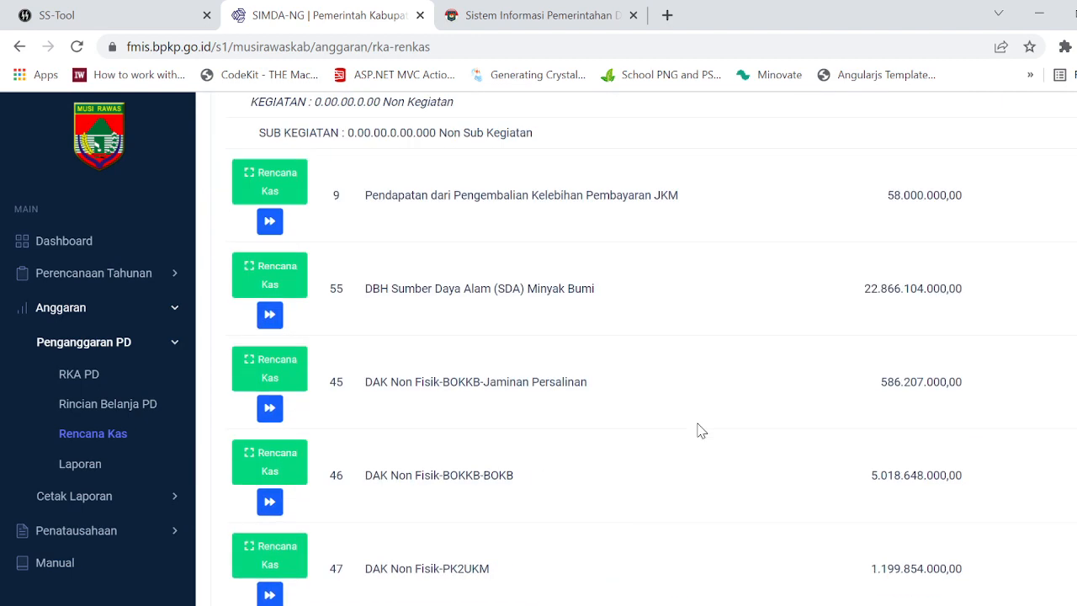
Step: Set the activity list to show all entries
{"action": "scroll", "coordinate": [873, 410], "scroll_direction": "up", "scroll_amount": 3}
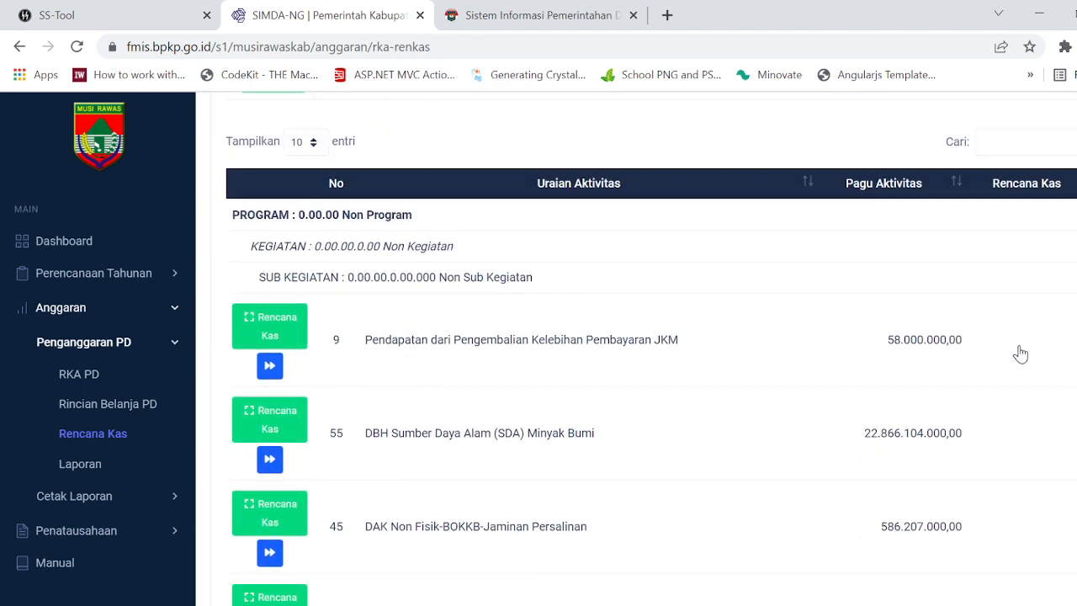
{"action": "scroll", "coordinate": [1019, 358], "scroll_direction": "down", "scroll_amount": 8}
{"action": "scroll", "coordinate": [569, 320], "scroll_direction": "up", "scroll_amount": 10}
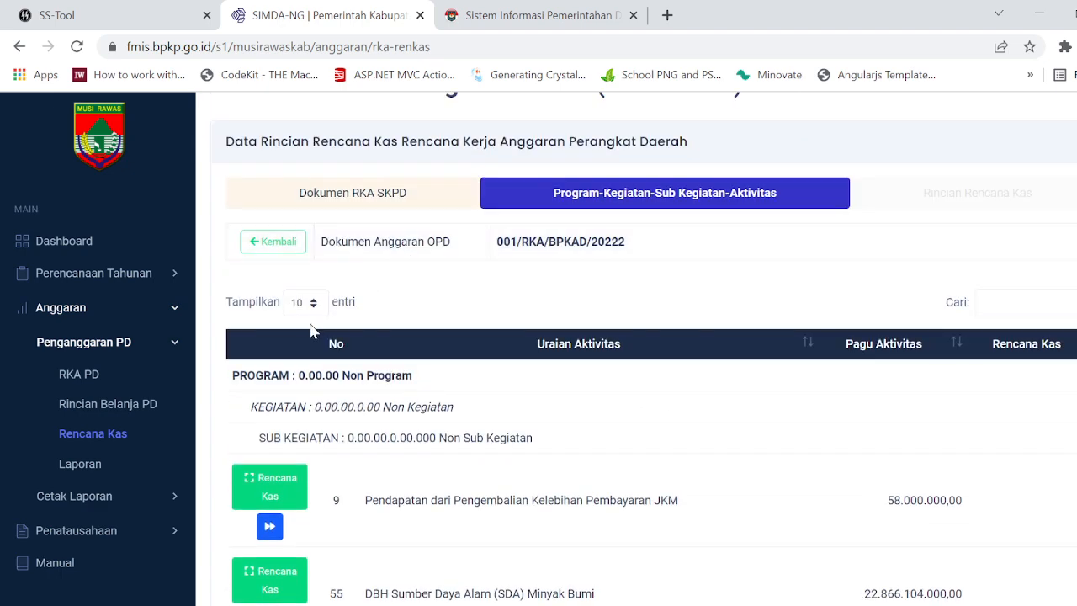
{"action": "left_click", "coordinate": [308, 303]}
{"action": "left_click", "coordinate": [317, 361]}
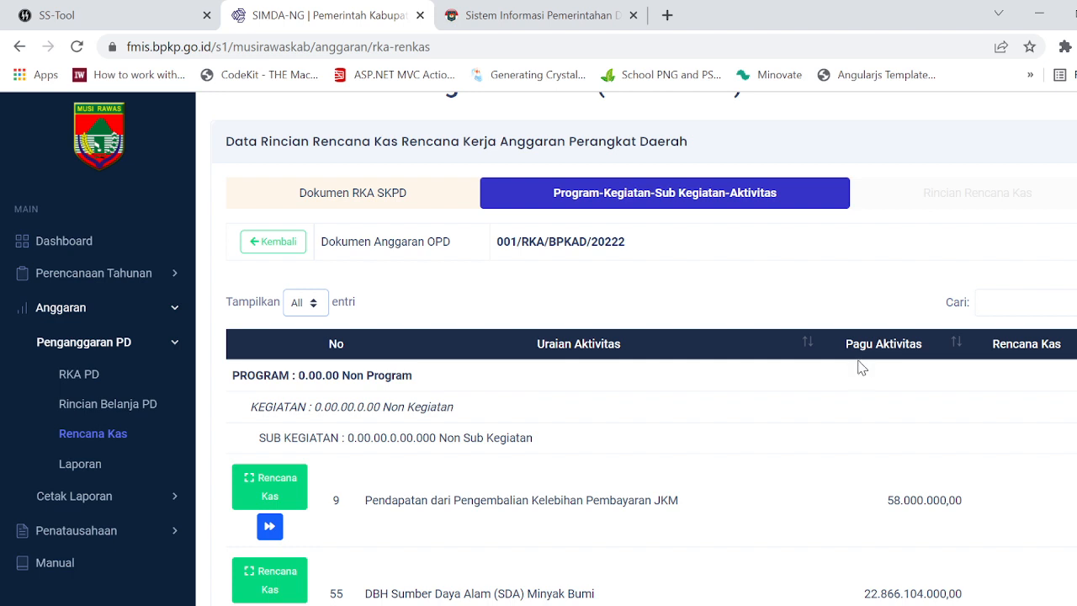
Step: Examine the full activity list, comparing each activity's Pagu Aktivitas with its Rencana Kas to see which cash plans are filled in
{"action": "scroll", "coordinate": [861, 368], "scroll_direction": "down", "scroll_amount": 2}
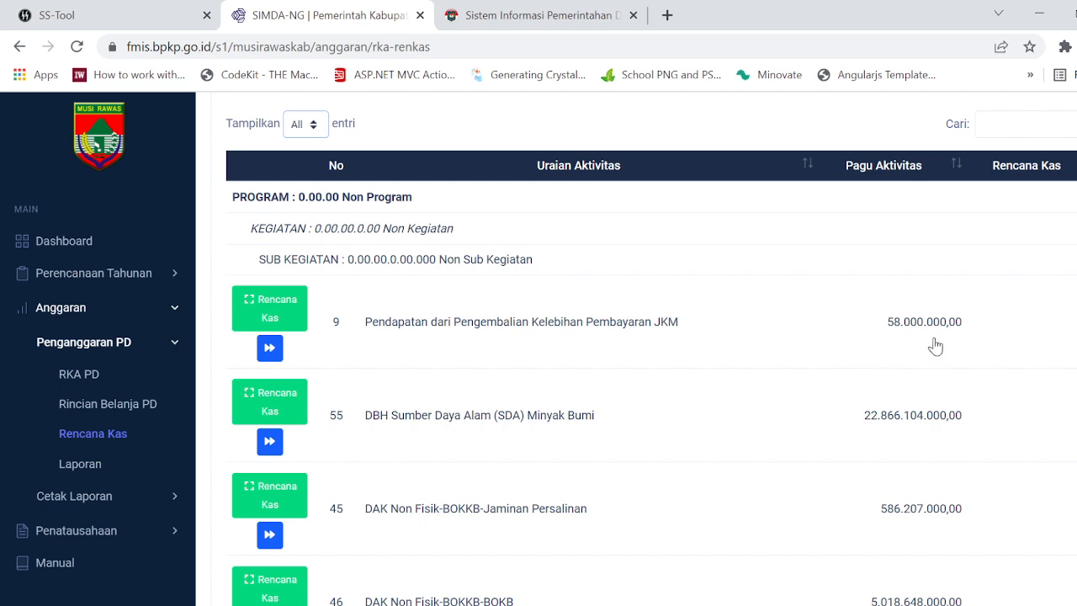
{"action": "scroll", "coordinate": [935, 346], "scroll_direction": "down", "scroll_amount": 1}
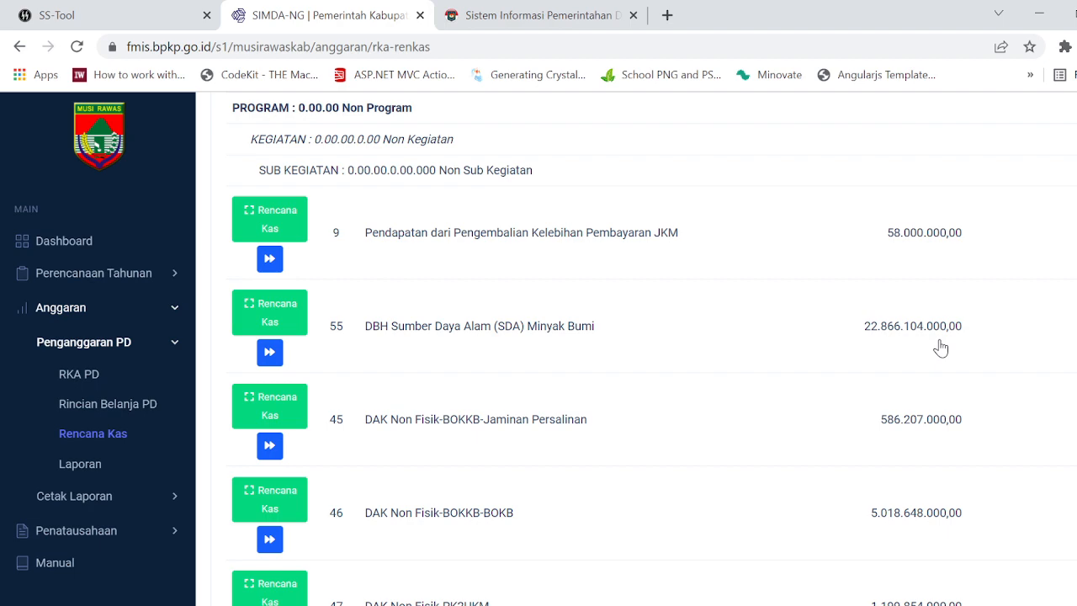
{"action": "scroll", "coordinate": [940, 348], "scroll_direction": "down", "scroll_amount": 12}
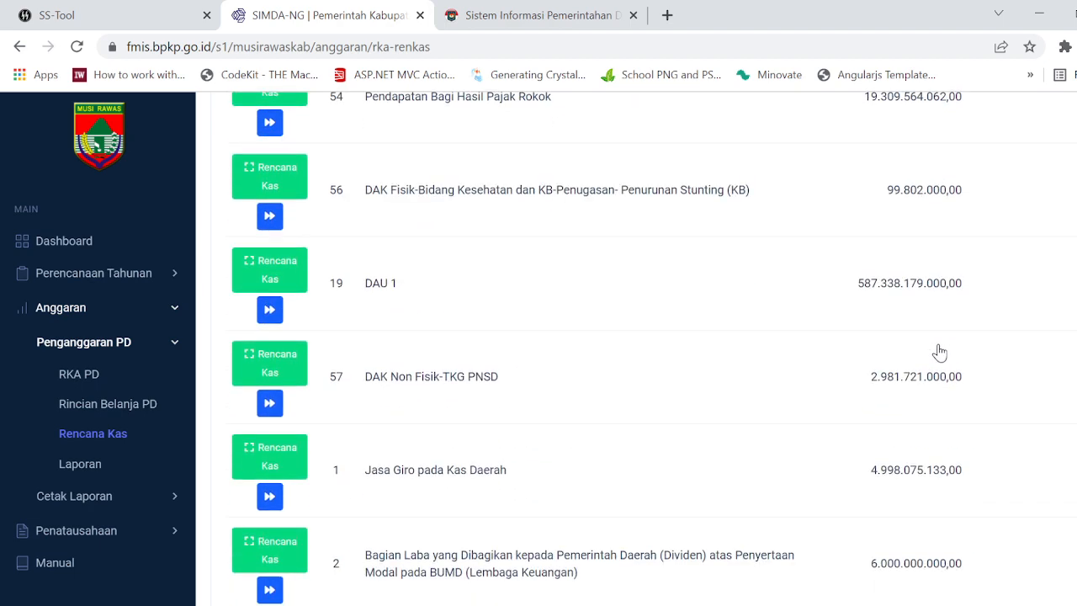
{"action": "scroll", "coordinate": [940, 351], "scroll_direction": "down", "scroll_amount": 20}
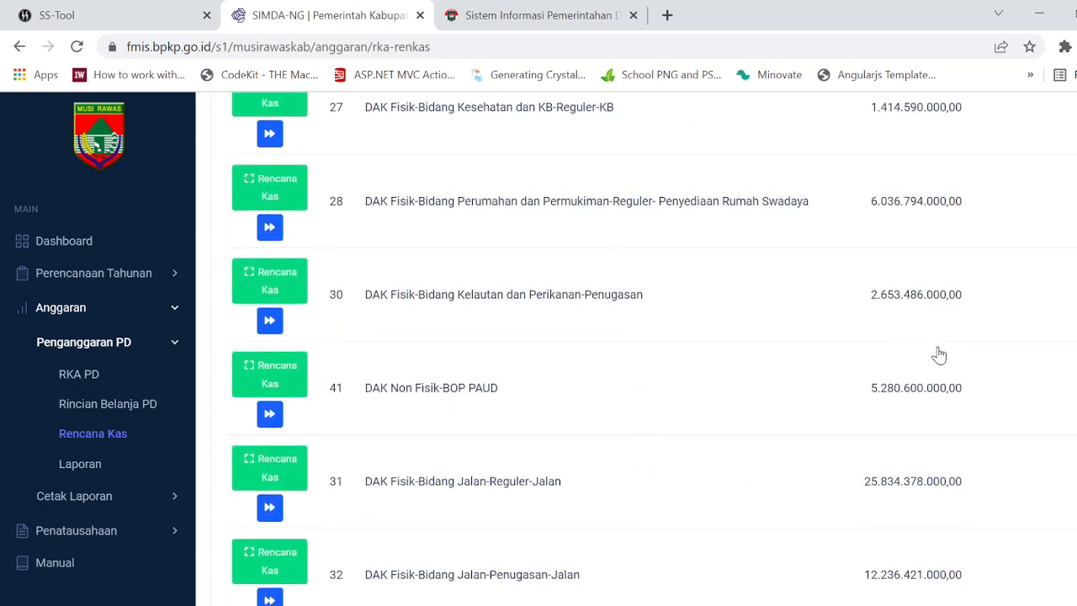
{"action": "scroll", "coordinate": [940, 354], "scroll_direction": "down", "scroll_amount": 15}
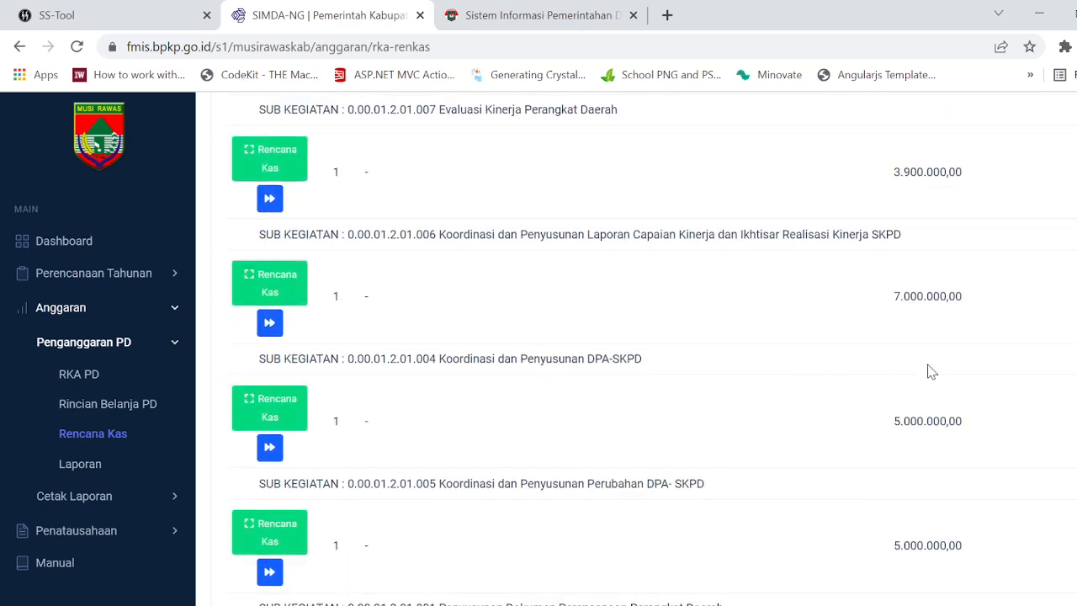
{"action": "scroll", "coordinate": [926, 370], "scroll_direction": "up", "scroll_amount": 5}
{"action": "scroll", "coordinate": [933, 380], "scroll_direction": "down", "scroll_amount": 4}
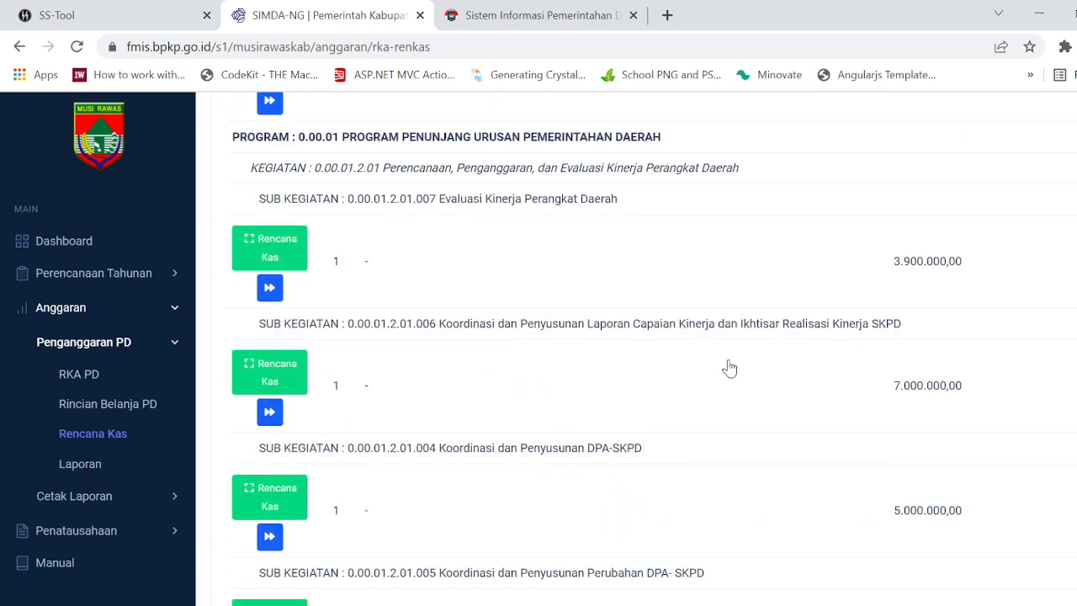
{"action": "scroll", "coordinate": [915, 394], "scroll_direction": "down", "scroll_amount": 12}
{"action": "scroll", "coordinate": [986, 378], "scroll_direction": "up", "scroll_amount": 3}
{"action": "scroll", "coordinate": [988, 380], "scroll_direction": "down", "scroll_amount": 3}
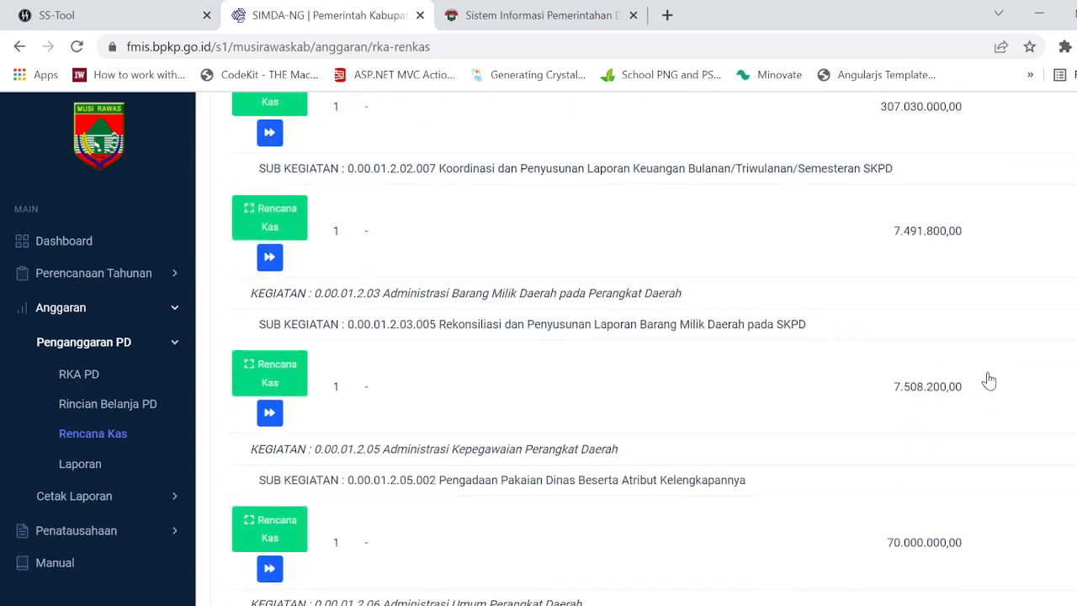
{"action": "scroll", "coordinate": [988, 380], "scroll_direction": "up", "scroll_amount": 8}
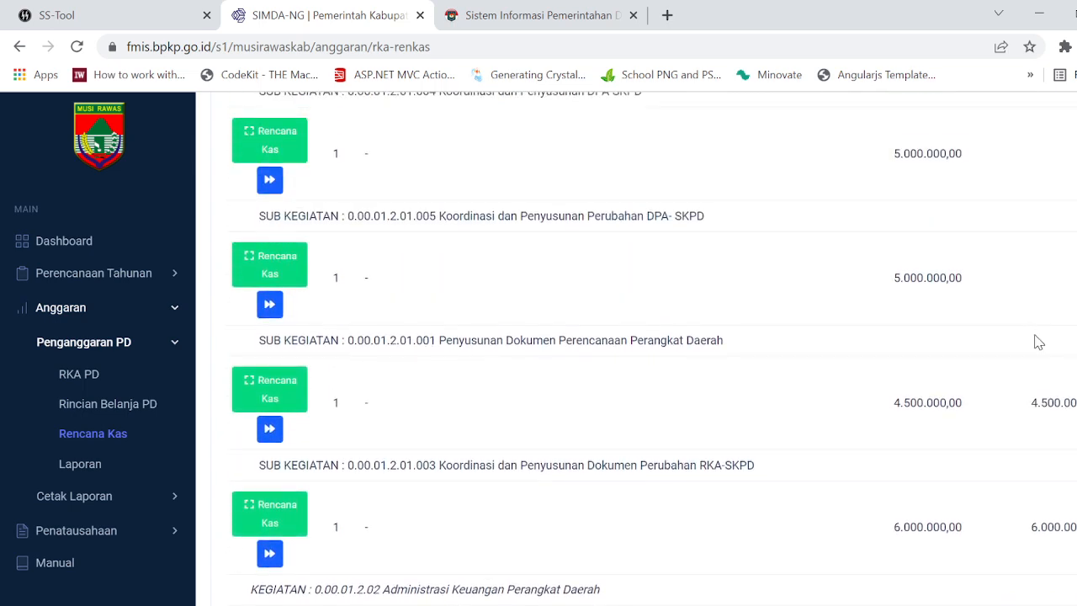
{"action": "scroll", "coordinate": [1038, 342], "scroll_direction": "down", "scroll_amount": 4}
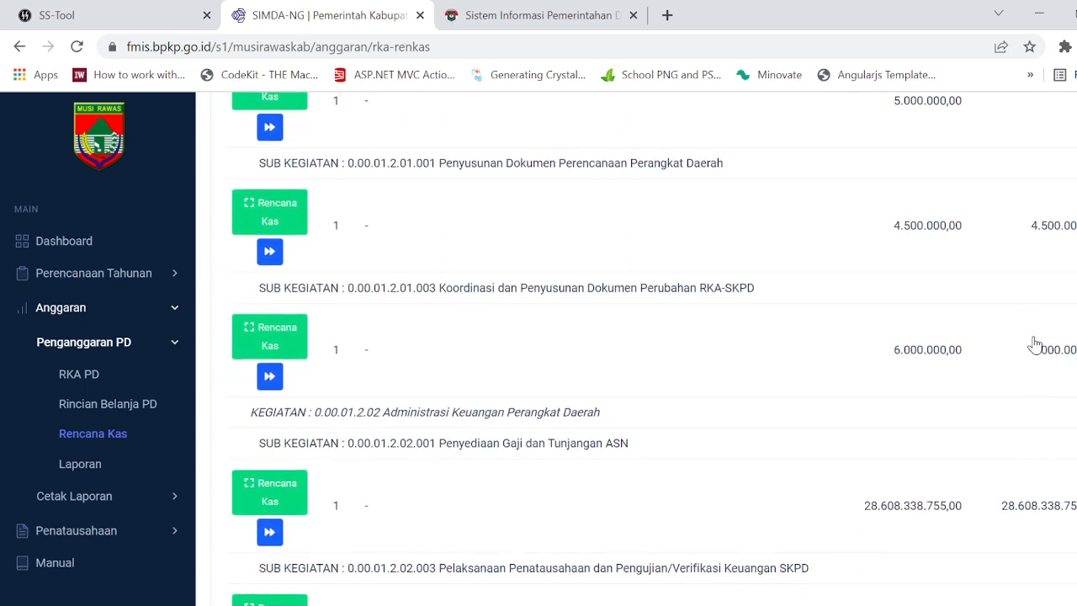
{"action": "scroll", "coordinate": [1035, 345], "scroll_direction": "down", "scroll_amount": 1}
{"action": "scroll", "coordinate": [1041, 341], "scroll_direction": "up", "scroll_amount": 5}
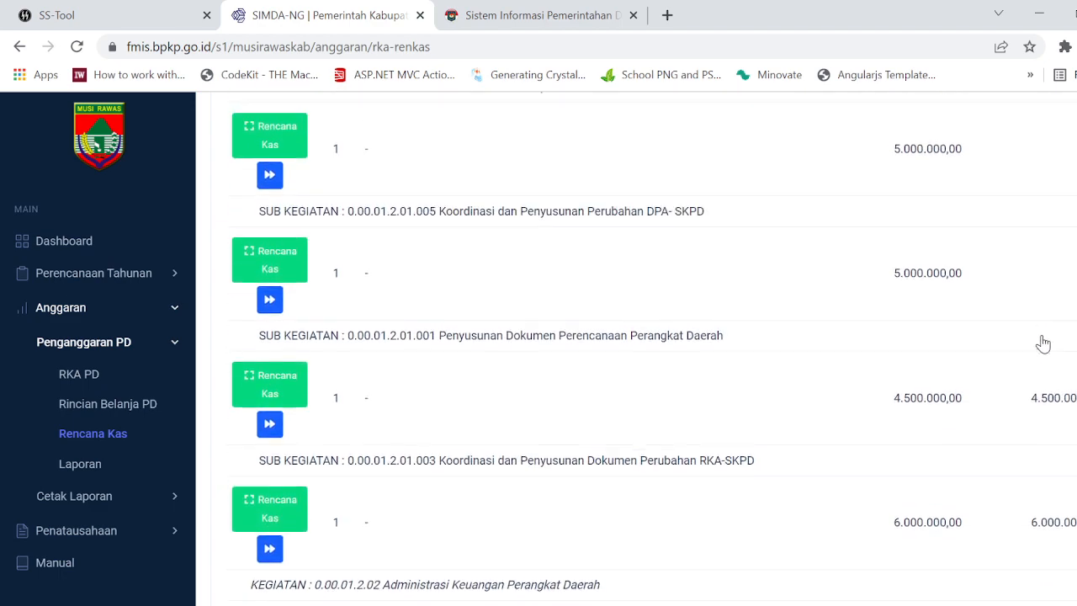
{"action": "scroll", "coordinate": [1052, 352], "scroll_direction": "down", "scroll_amount": 20}
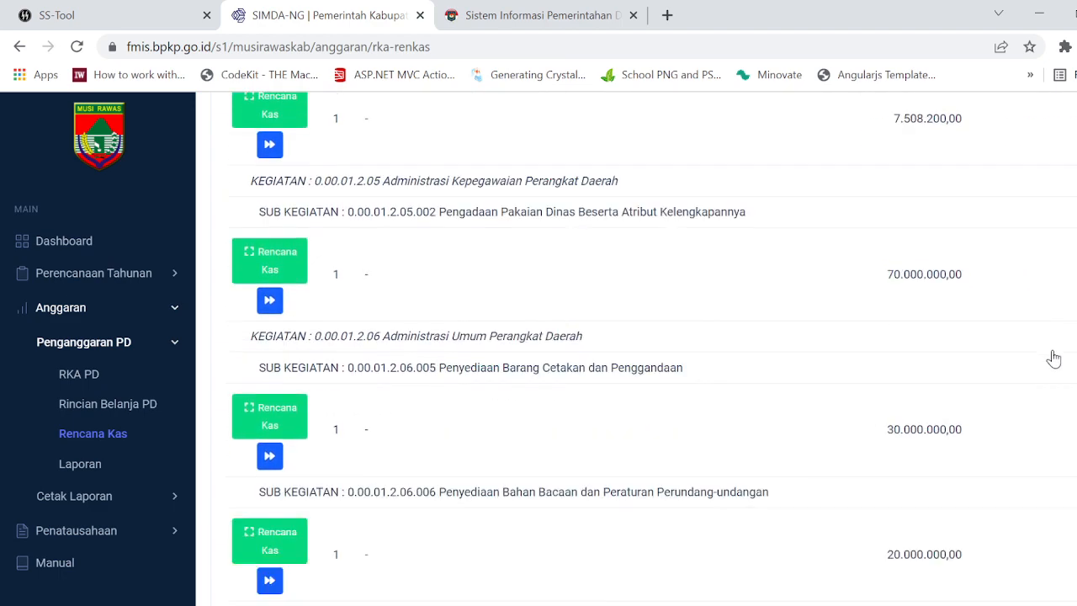
{"action": "scroll", "coordinate": [1055, 355], "scroll_direction": "down", "scroll_amount": 20}
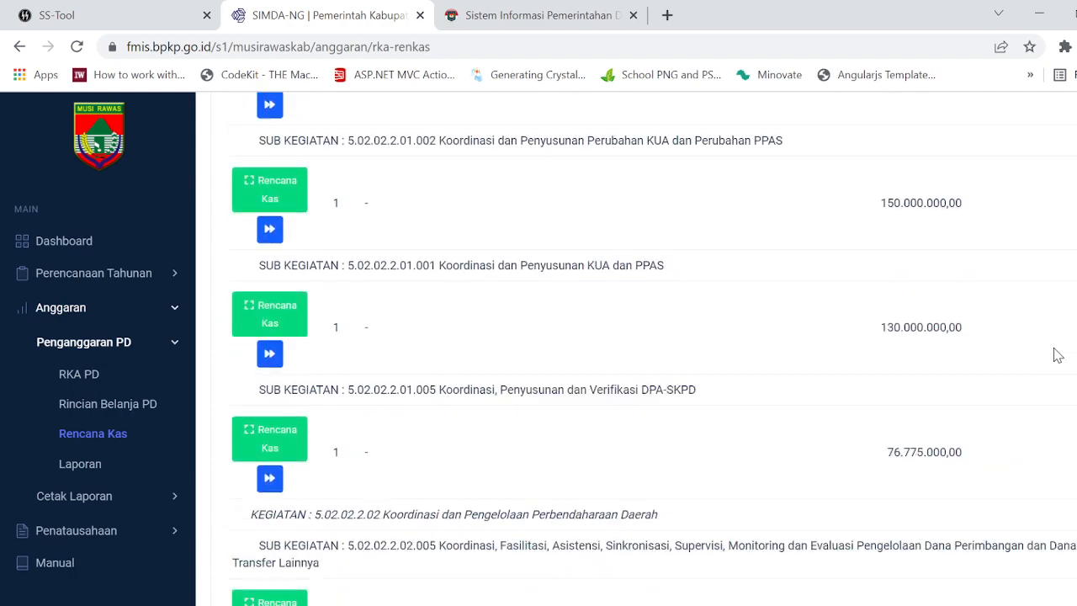
{"action": "scroll", "coordinate": [1055, 355], "scroll_direction": "up", "scroll_amount": 20}
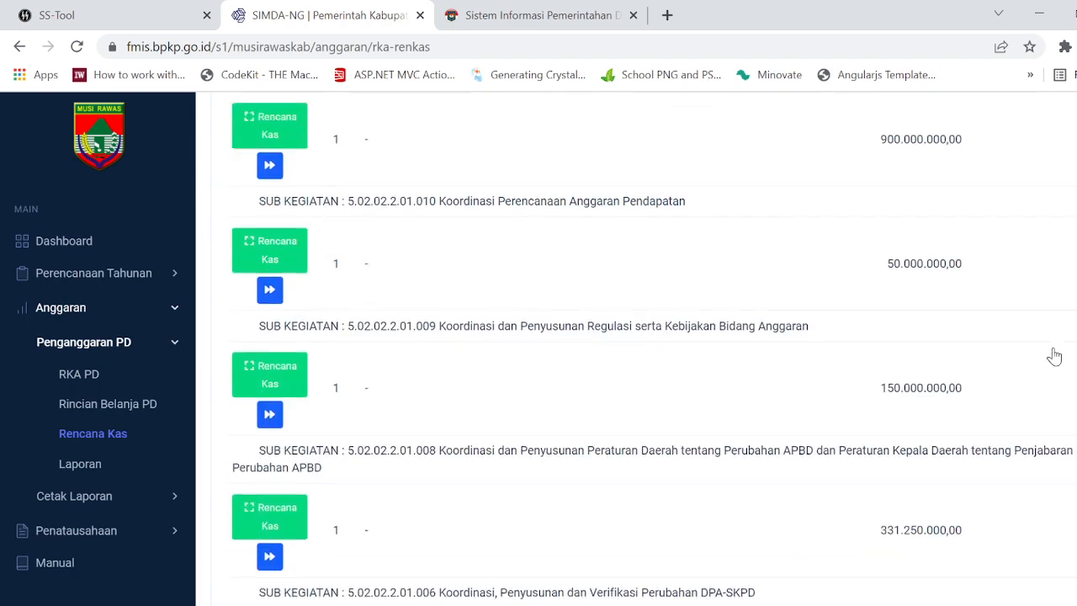
{"action": "scroll", "coordinate": [1054, 355], "scroll_direction": "down", "scroll_amount": 10}
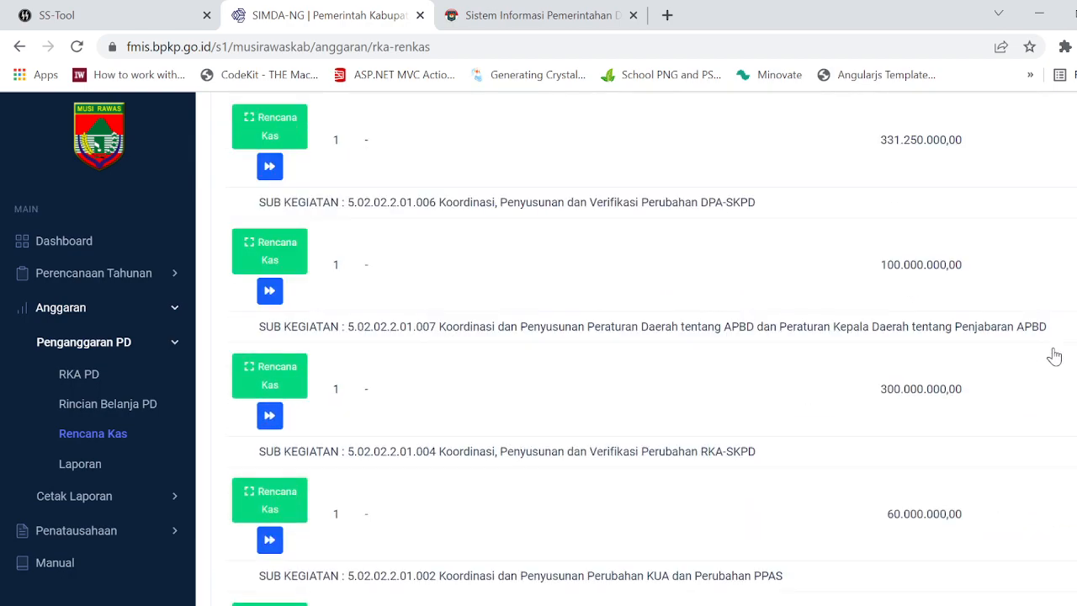
{"action": "scroll", "coordinate": [1055, 355], "scroll_direction": "down", "scroll_amount": 5}
{"action": "scroll", "coordinate": [1055, 355], "scroll_direction": "up", "scroll_amount": 15}
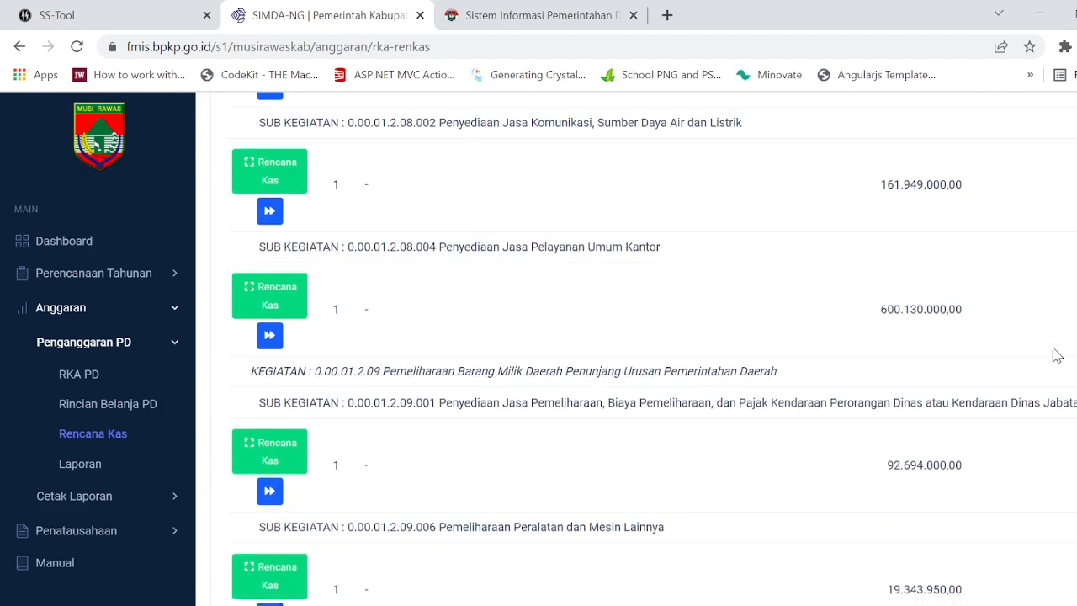
{"action": "scroll", "coordinate": [1055, 355], "scroll_direction": "up", "scroll_amount": 15}
{"action": "scroll", "coordinate": [1052, 353], "scroll_direction": "down", "scroll_amount": 3}
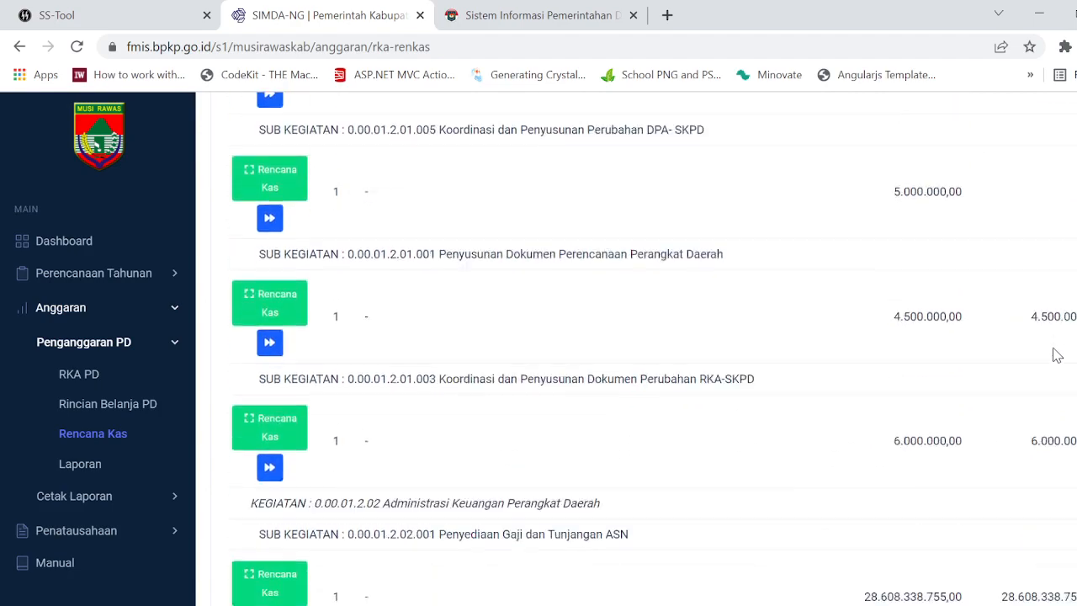
Step: Open the cash plan of sub kegiatan 0.00.01.2.01.001 Penyusunan Dokumen Perencanaan and delete its Kertas dan Cover detail, account 5.1.02.01.01.0025
{"action": "left_click", "coordinate": [264, 259]}
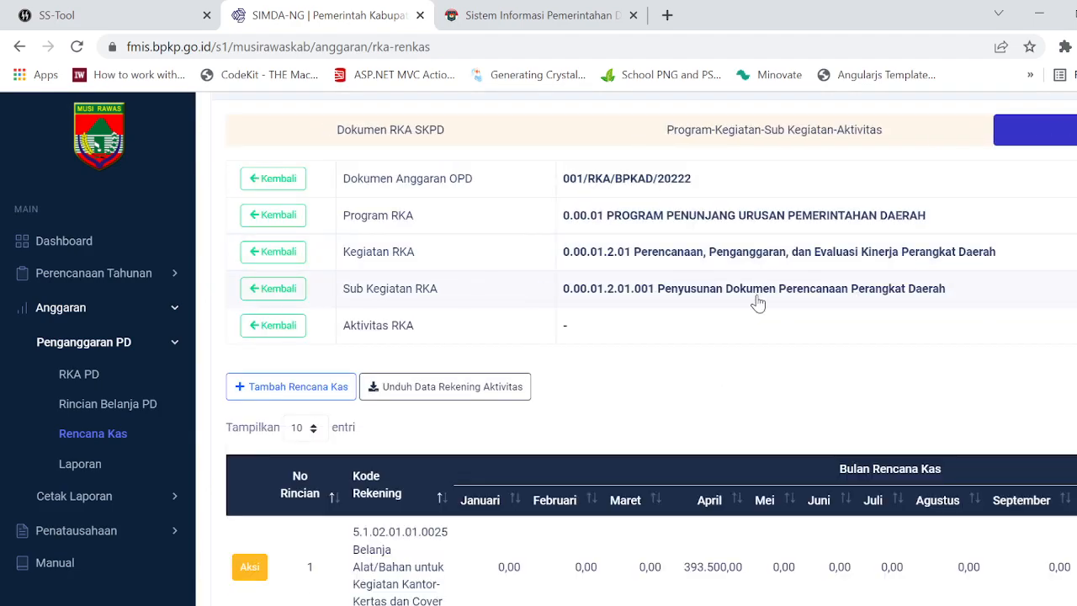
{"action": "scroll", "coordinate": [760, 311], "scroll_direction": "down", "scroll_amount": 4}
{"action": "left_click", "coordinate": [249, 260]}
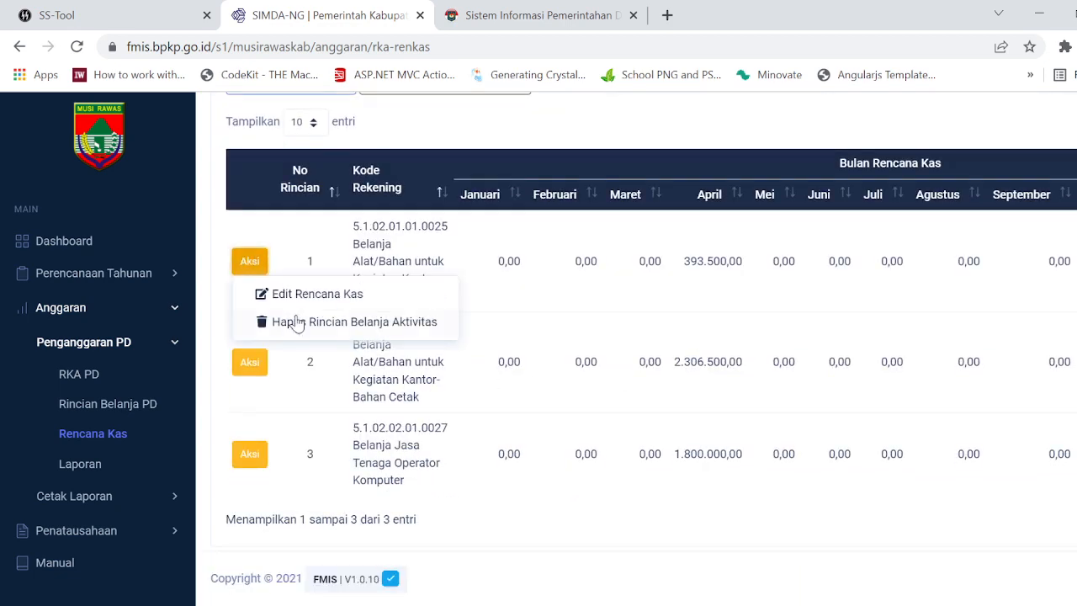
{"action": "left_click", "coordinate": [290, 320]}
{"action": "left_click", "coordinate": [537, 362]}
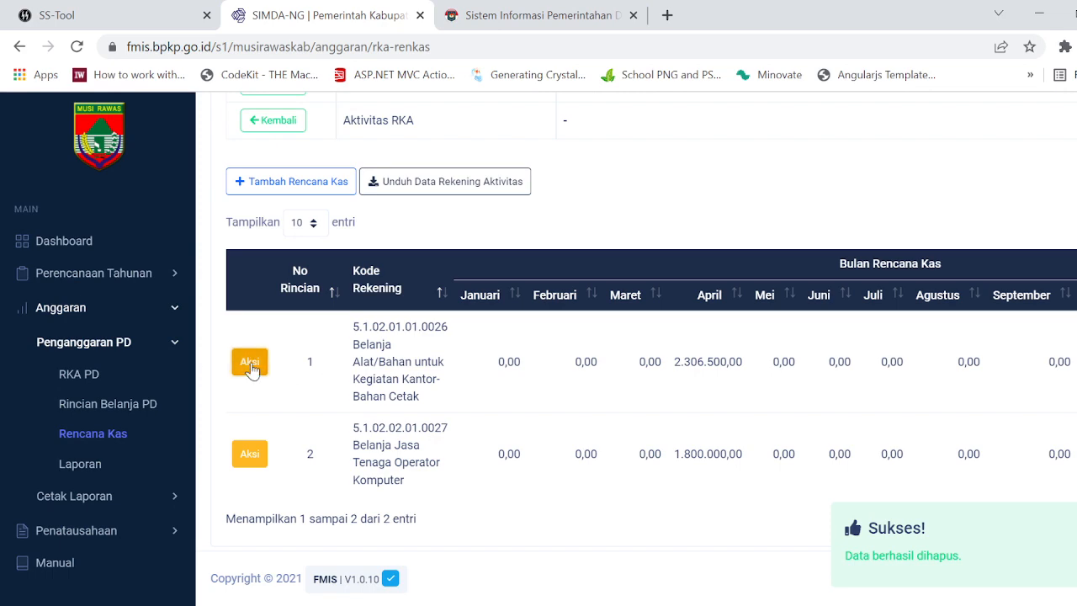
Step: Delete the cash plan details for Bahan Cetak (5.1.02.01.01.0026) and Belanja Jasa Tenaga Operator Komputer (5.1.02.02.01.0027)
{"action": "left_click", "coordinate": [250, 363]}
{"action": "left_click", "coordinate": [289, 423]}
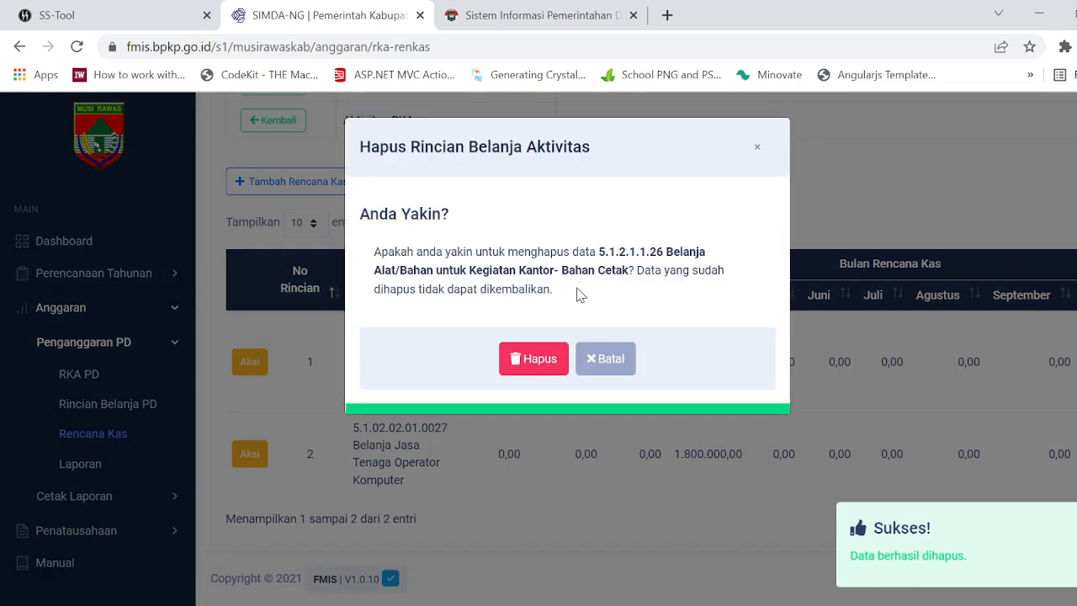
{"action": "left_click", "coordinate": [538, 362]}
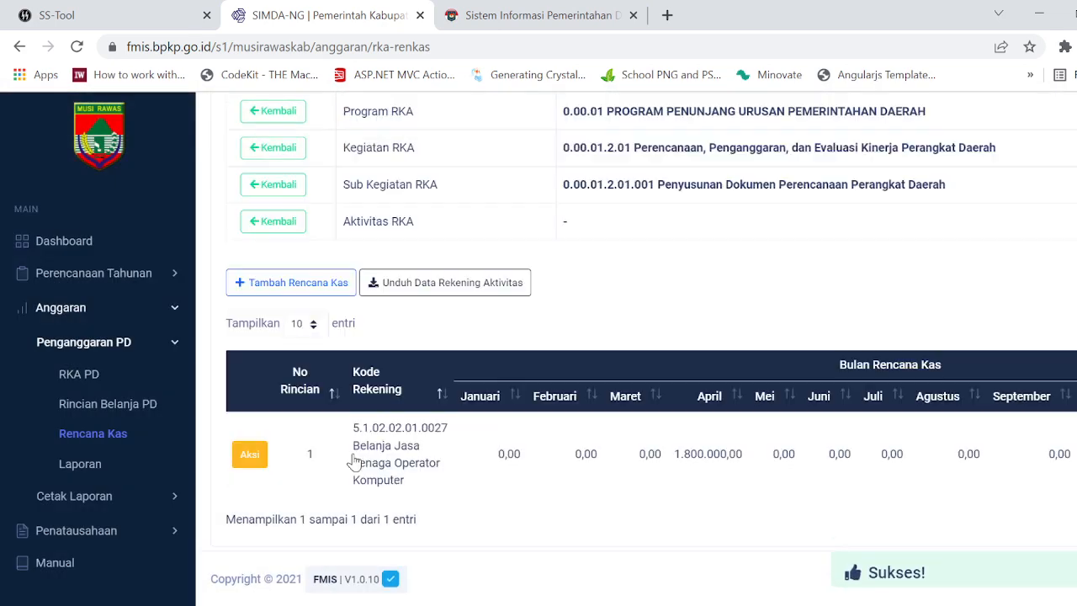
{"action": "left_click", "coordinate": [250, 454]}
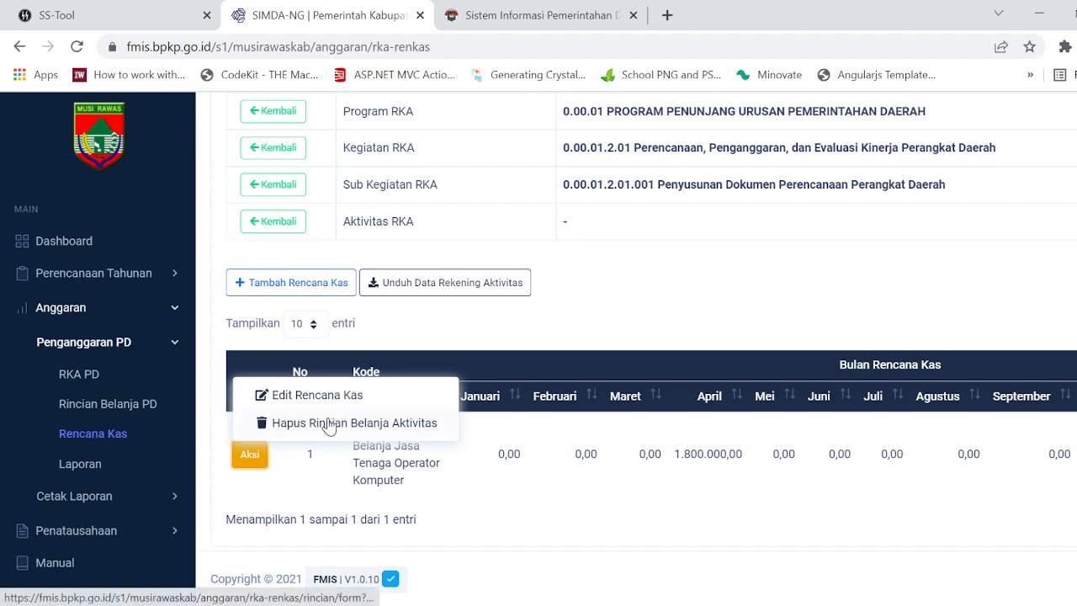
{"action": "left_click", "coordinate": [323, 425]}
{"action": "left_click", "coordinate": [556, 366]}
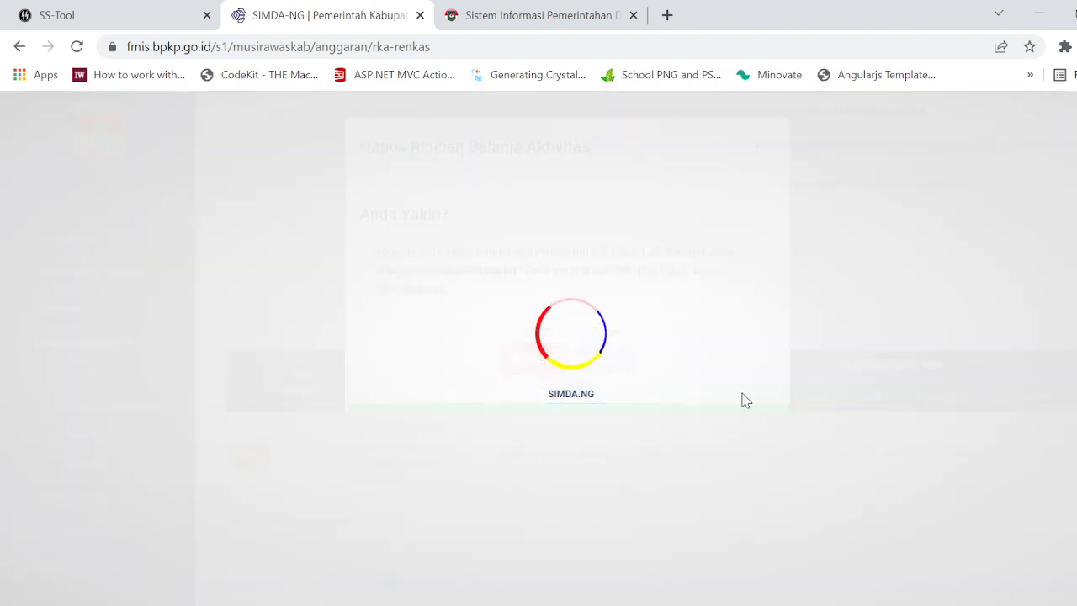
Step: Return to the activity list and open the cash plan details of sub kegiatan 0.00.01.2.02.001 Penyediaan Gaji dan Tunjangan ASN
{"action": "scroll", "coordinate": [766, 404], "scroll_direction": "up", "scroll_amount": 3}
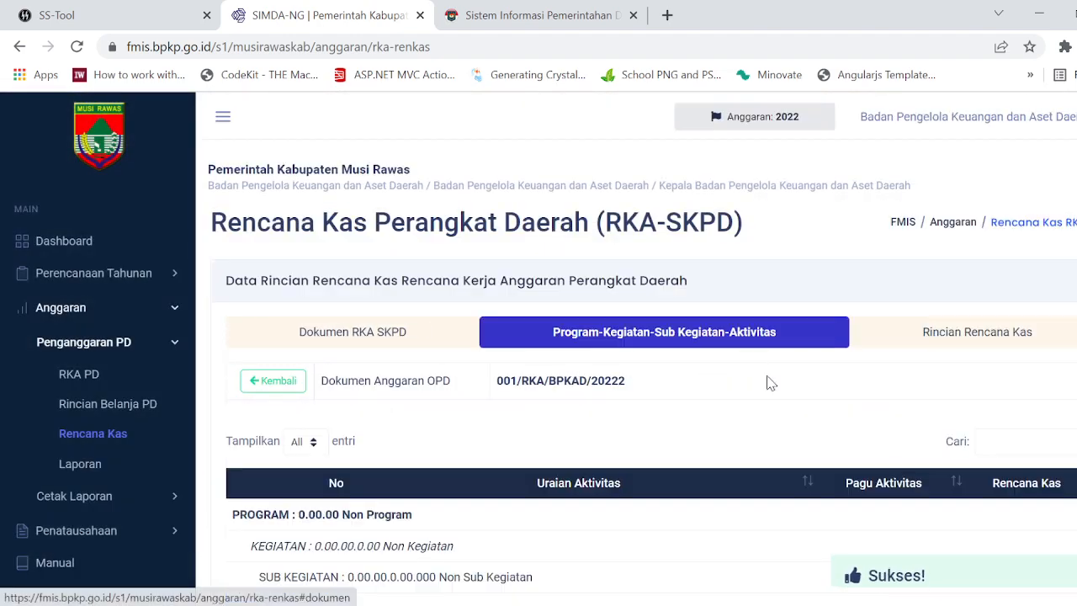
{"action": "scroll", "coordinate": [841, 437], "scroll_direction": "down", "scroll_amount": 15}
{"action": "scroll", "coordinate": [894, 478], "scroll_direction": "down", "scroll_amount": 12}
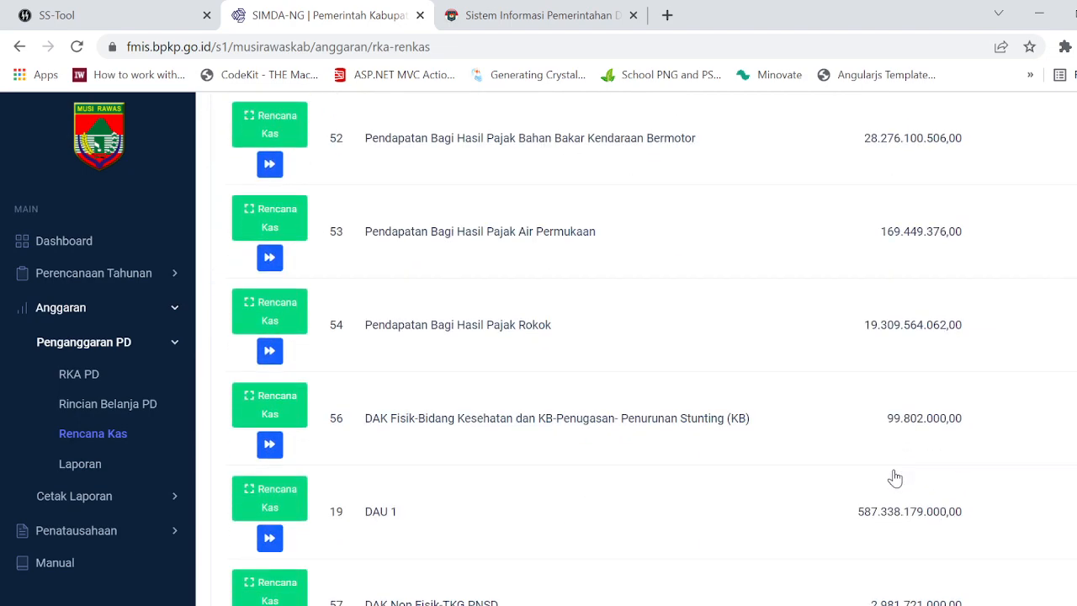
{"action": "scroll", "coordinate": [895, 478], "scroll_direction": "down", "scroll_amount": 10}
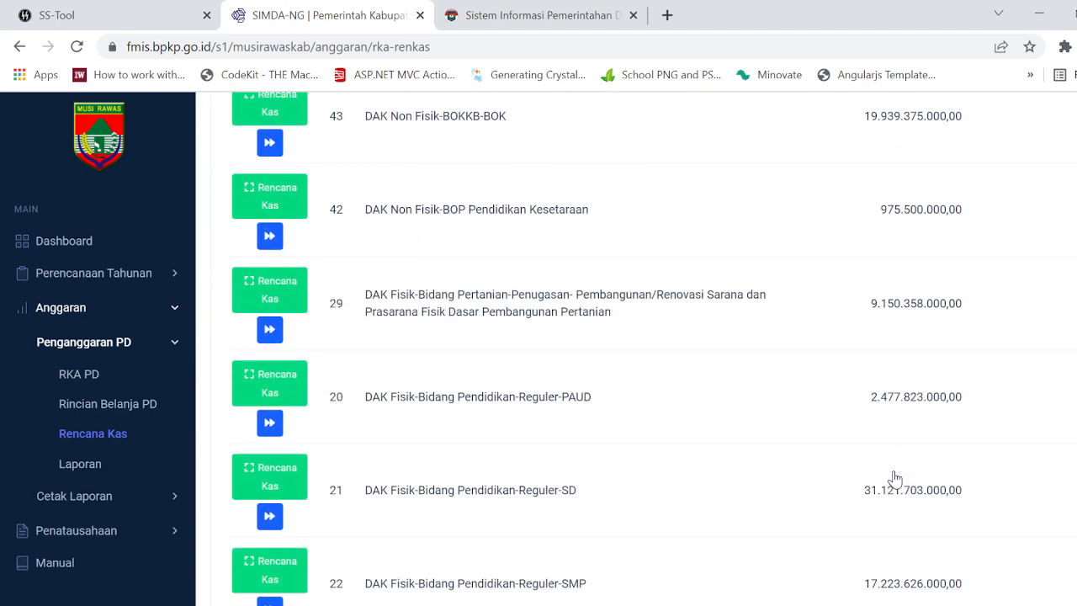
{"action": "scroll", "coordinate": [894, 478], "scroll_direction": "down", "scroll_amount": 15}
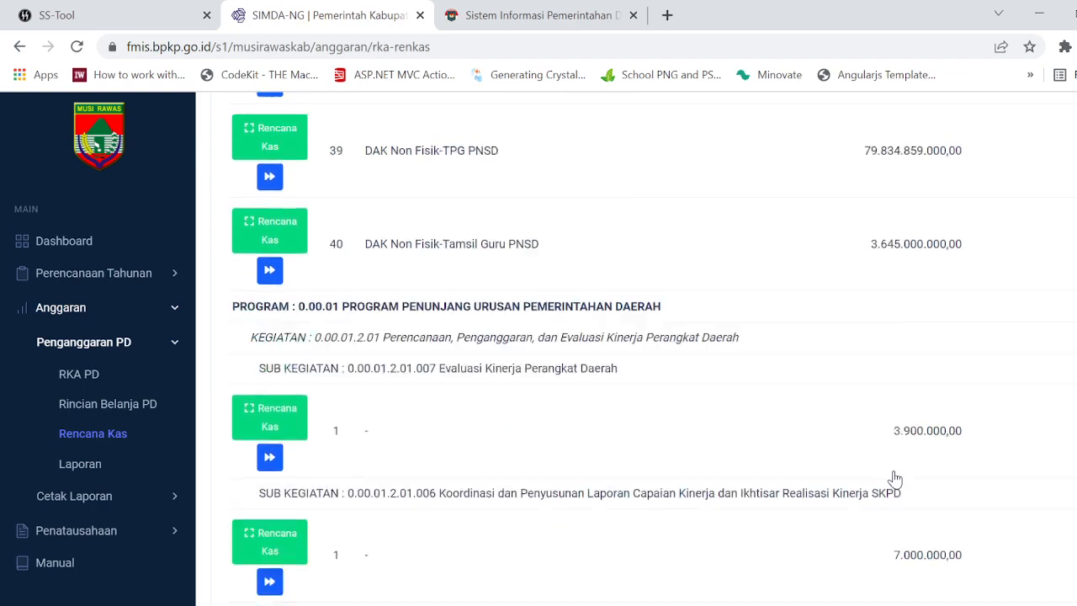
{"action": "scroll", "coordinate": [894, 478], "scroll_direction": "up", "scroll_amount": 4}
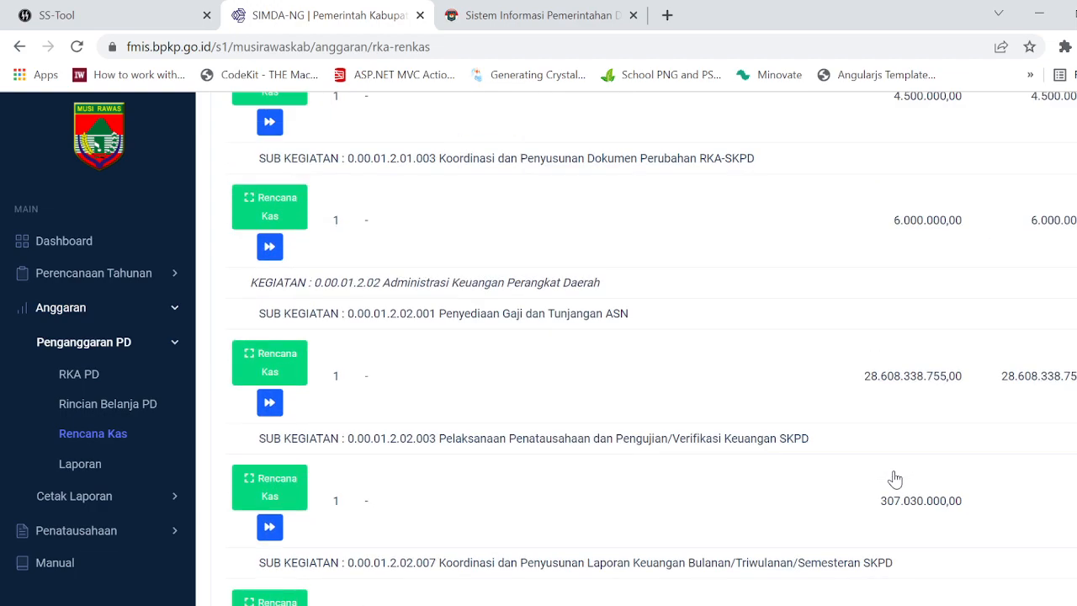
{"action": "left_click", "coordinate": [269, 402]}
Step: Delete the cash plan details for Iuran Jaminan Kecelakaan Kerja PNS (5.1.01.01.10.0001) and Iuran Jaminan Kesehatan PPPK (5.1.01.01.09.0002)
{"action": "scroll", "coordinate": [325, 444], "scroll_direction": "down", "scroll_amount": 10}
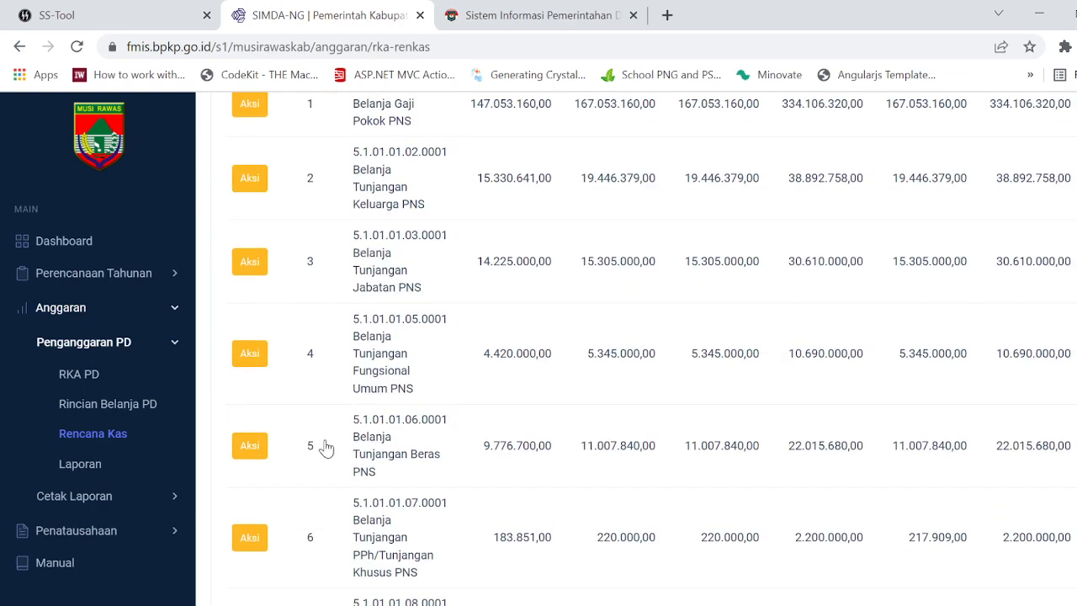
{"action": "left_click", "coordinate": [253, 446]}
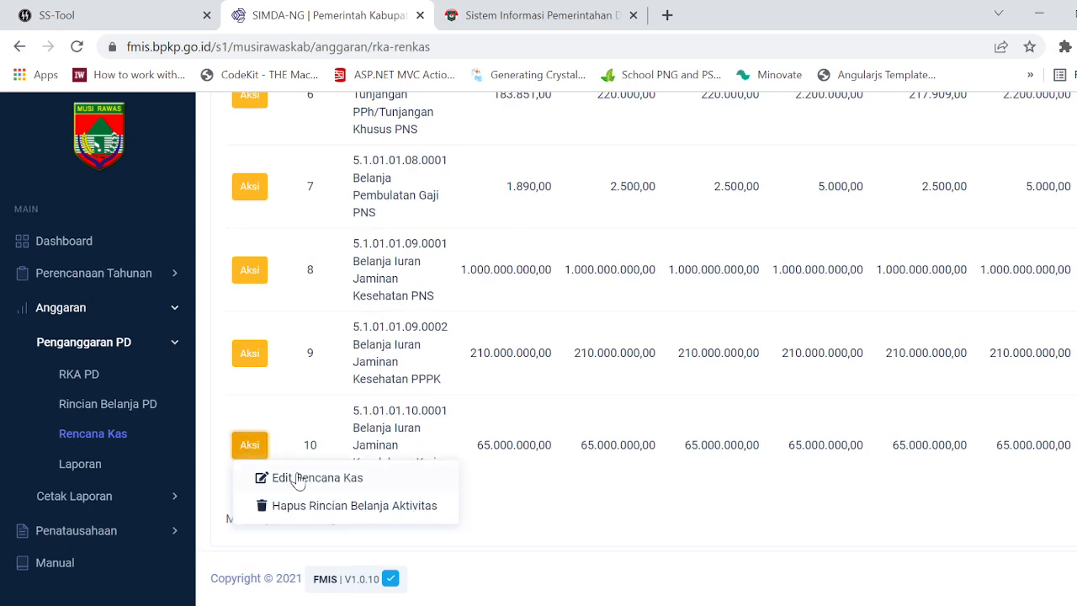
{"action": "left_click", "coordinate": [303, 505]}
{"action": "left_click", "coordinate": [529, 426]}
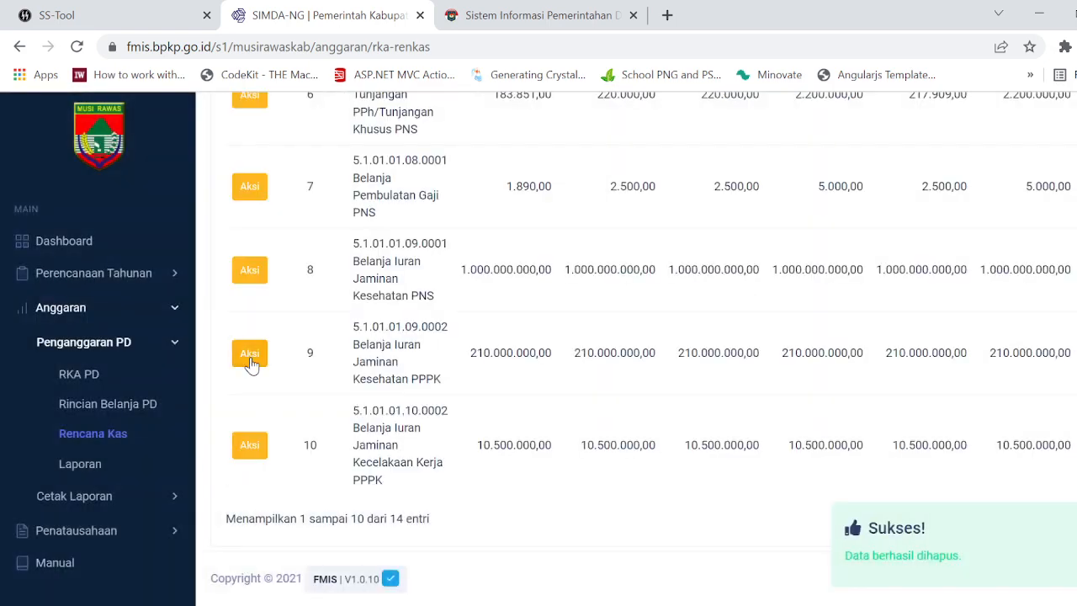
{"action": "left_click", "coordinate": [249, 358]}
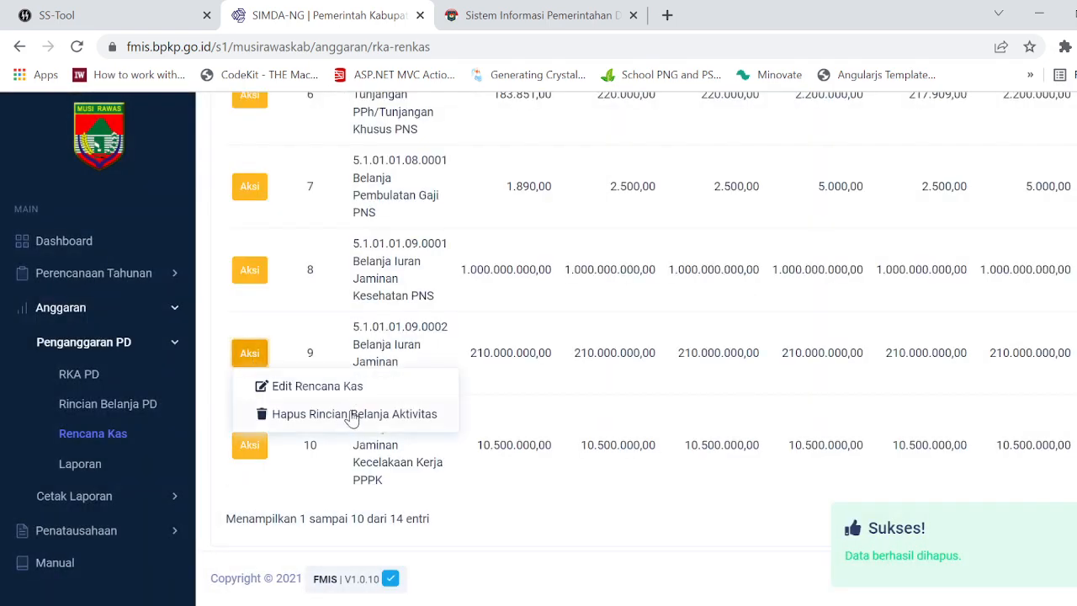
{"action": "left_click", "coordinate": [455, 414]}
{"action": "left_click", "coordinate": [540, 368]}
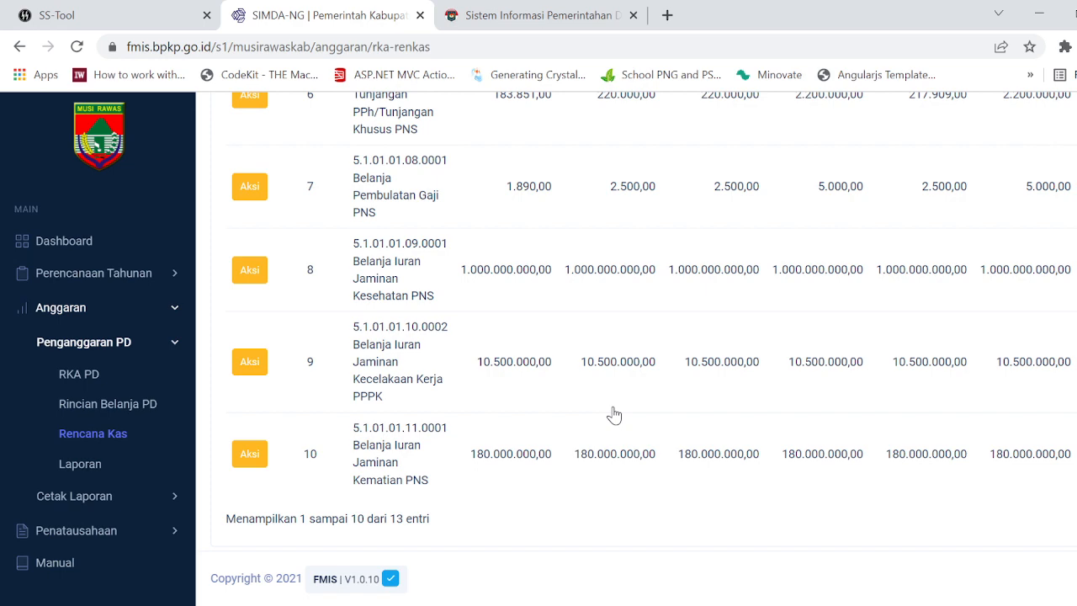
Step: Delete the cash plan details for Iuran Jaminan Kecelakaan Kerja PPPK (5.1.01.01.10.0002) and Iuran Jaminan Kematian PNS (5.1.01.01.11.0001)
{"action": "left_click", "coordinate": [258, 366]}
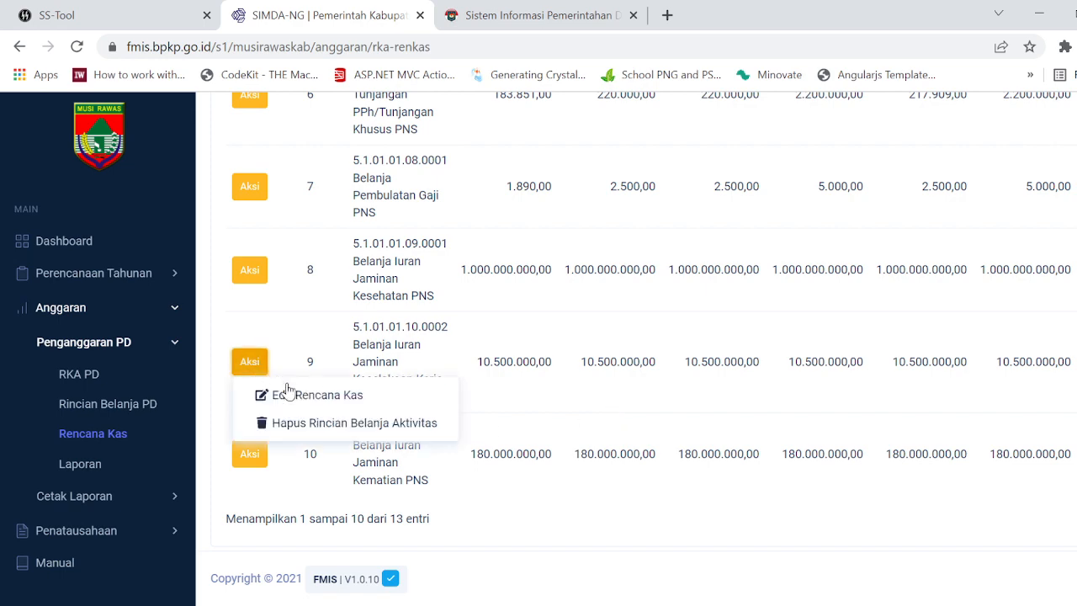
{"action": "left_click", "coordinate": [301, 422]}
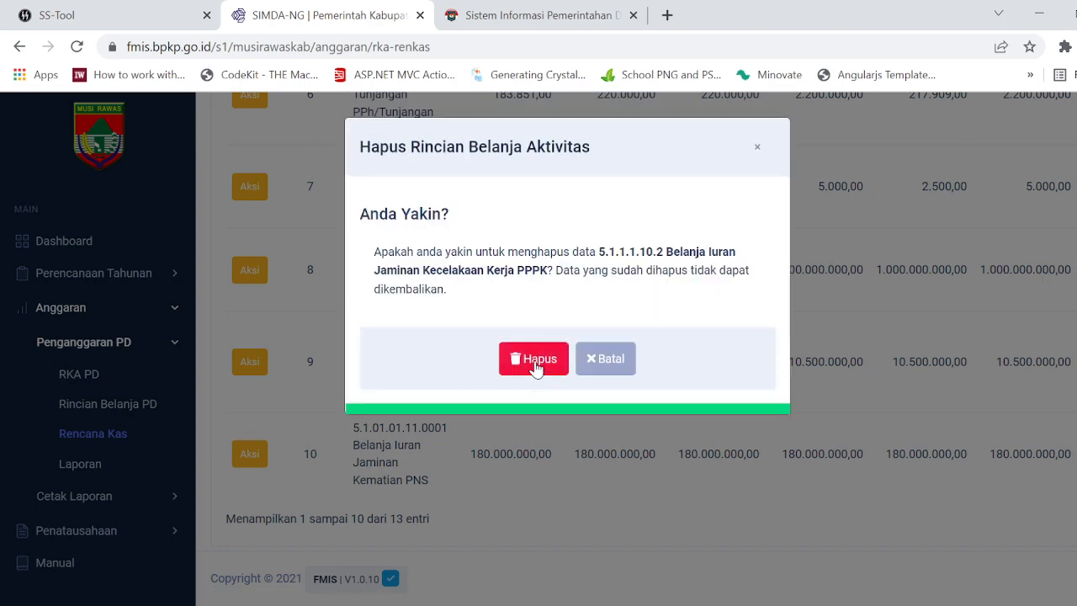
{"action": "left_click", "coordinate": [536, 361]}
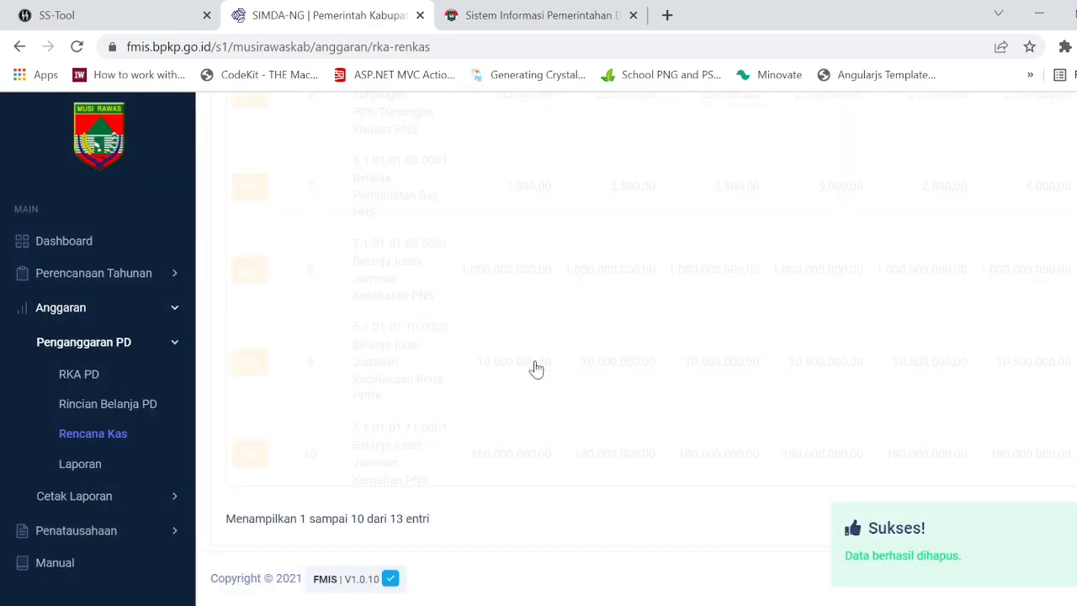
{"action": "left_click", "coordinate": [250, 370]}
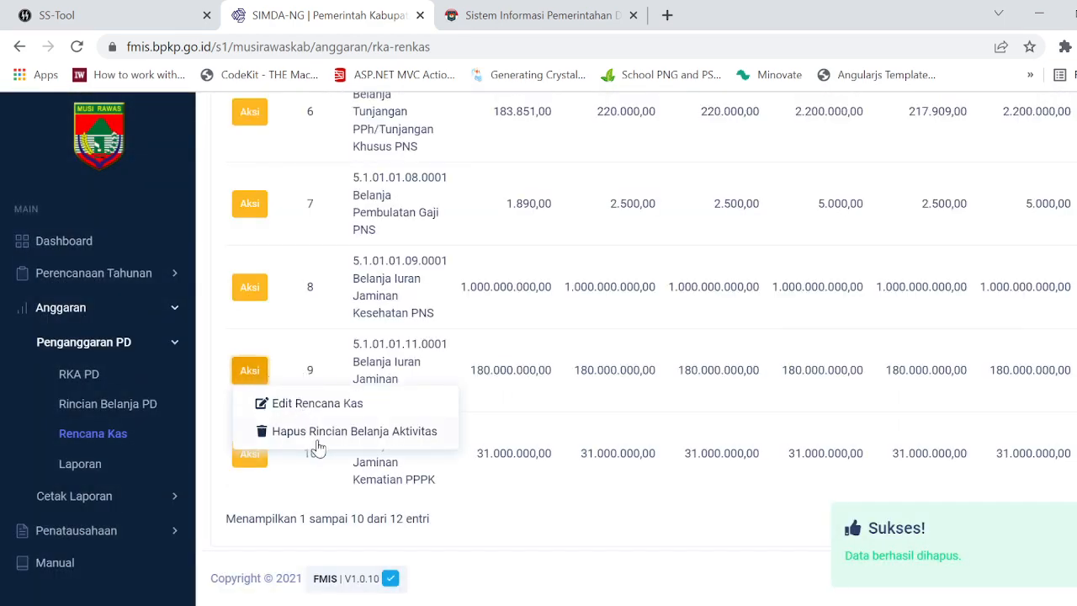
{"action": "left_click", "coordinate": [436, 424]}
{"action": "left_click", "coordinate": [543, 371]}
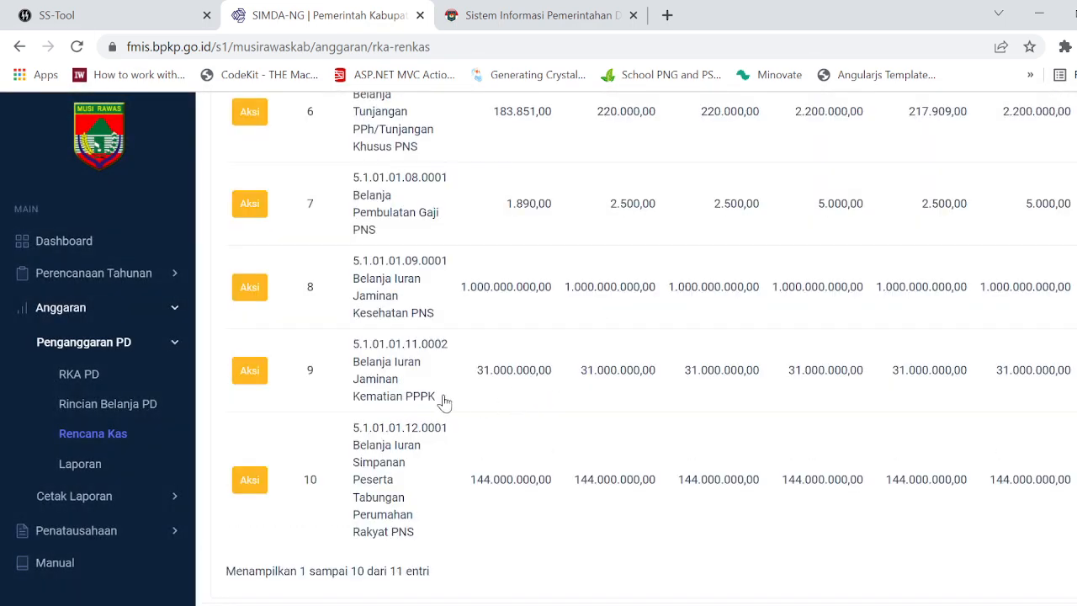
Step: Delete the cash plan details for Iuran Jaminan Kematian PPPK (5.1.01.01.11.0002) and Iuran Simpanan Peserta Tabungan Perumahan Rakyat PNS (5.1.01.01.12.0001)
{"action": "left_click", "coordinate": [252, 372]}
{"action": "left_click", "coordinate": [308, 435]}
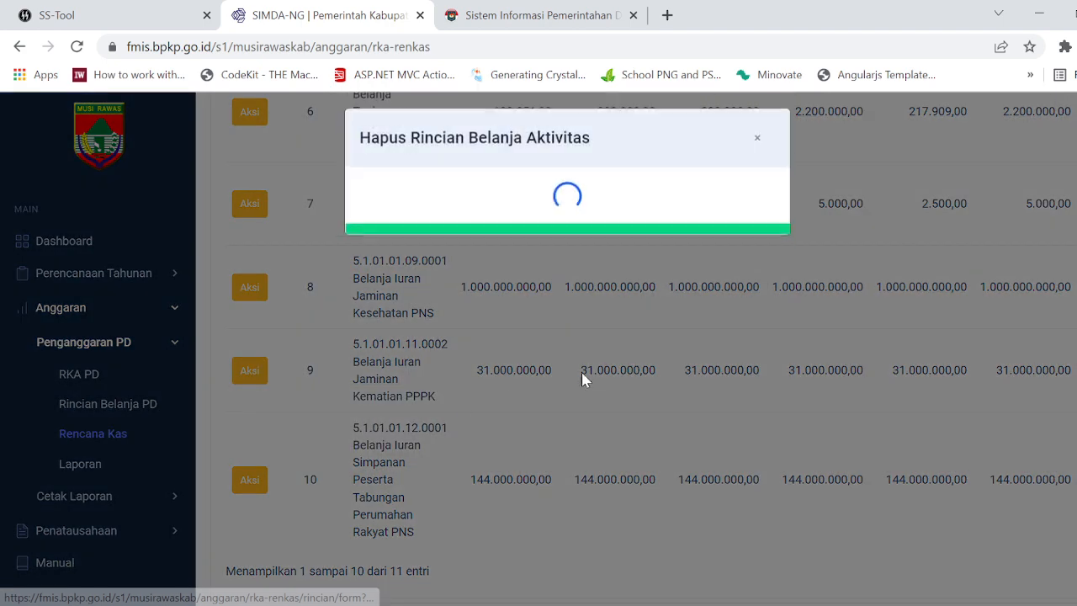
{"action": "left_click", "coordinate": [534, 358]}
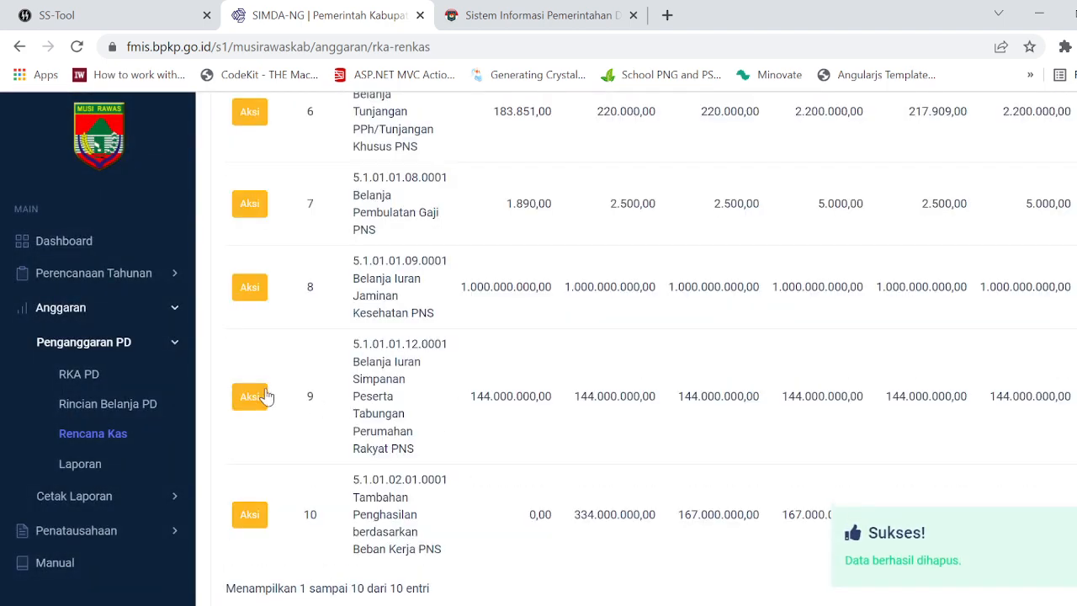
{"action": "left_click", "coordinate": [252, 396]}
{"action": "left_click", "coordinate": [338, 455]}
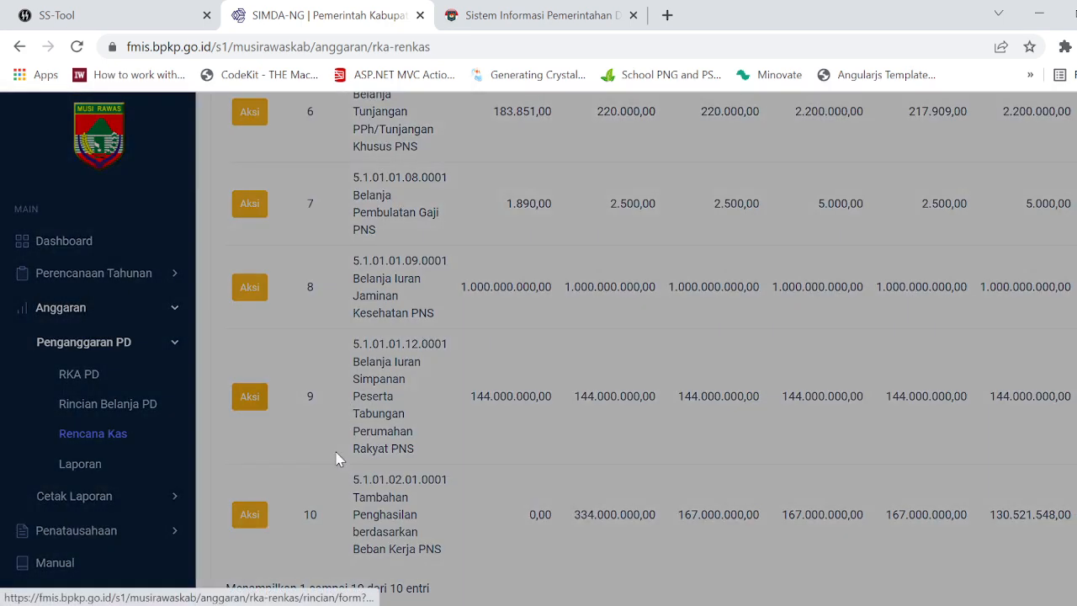
{"action": "left_click", "coordinate": [533, 360]}
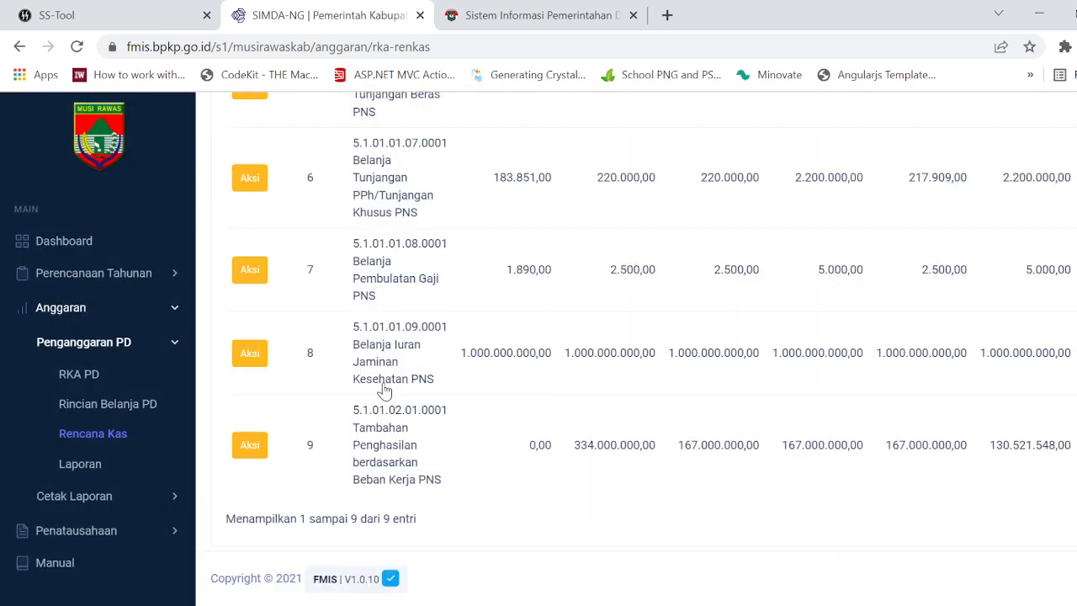
Step: Delete the cash plan details for Iuran Jaminan Kesehatan PNS (5.1.01.01.09.0001) and Belanja Pembulatan Gaji PNS (5.1.01.01.08.0001)
{"action": "left_click", "coordinate": [254, 353]}
{"action": "left_click", "coordinate": [292, 421]}
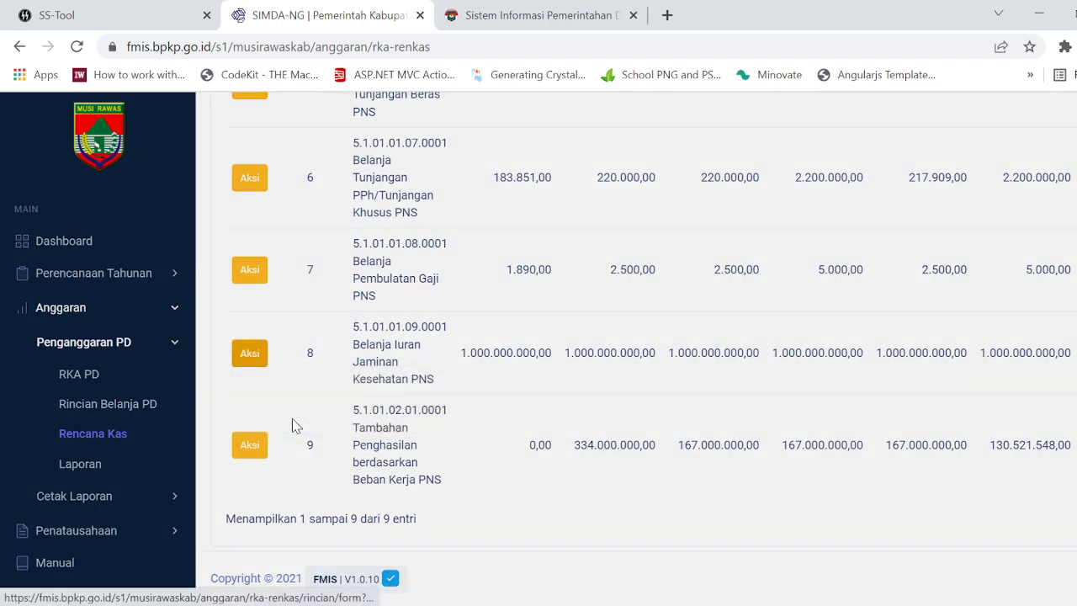
{"action": "left_click", "coordinate": [526, 360]}
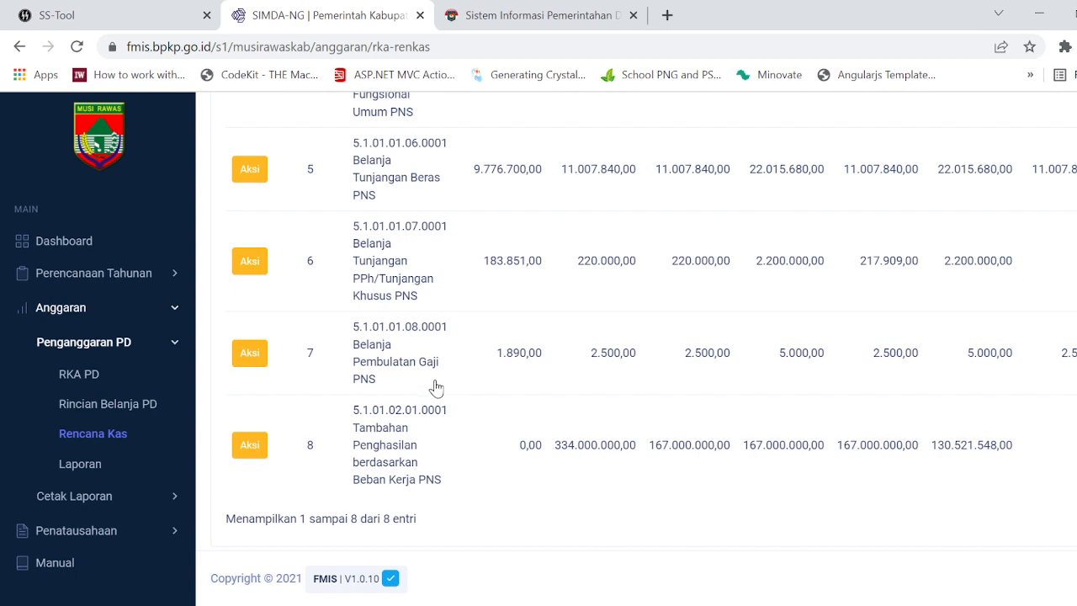
{"action": "left_click", "coordinate": [255, 354]}
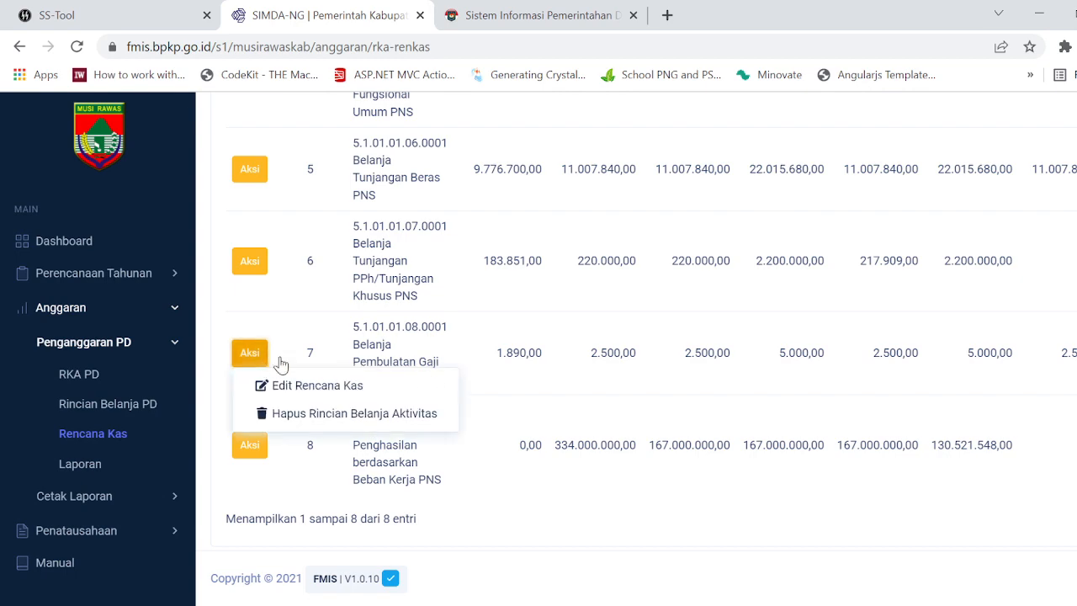
{"action": "left_click", "coordinate": [326, 413]}
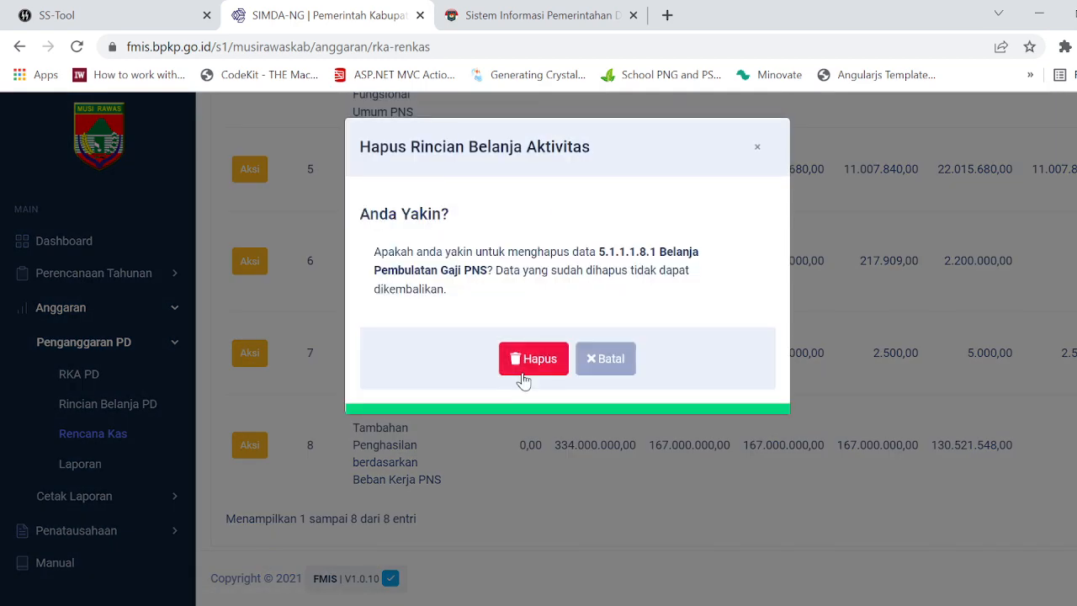
{"action": "left_click", "coordinate": [523, 380]}
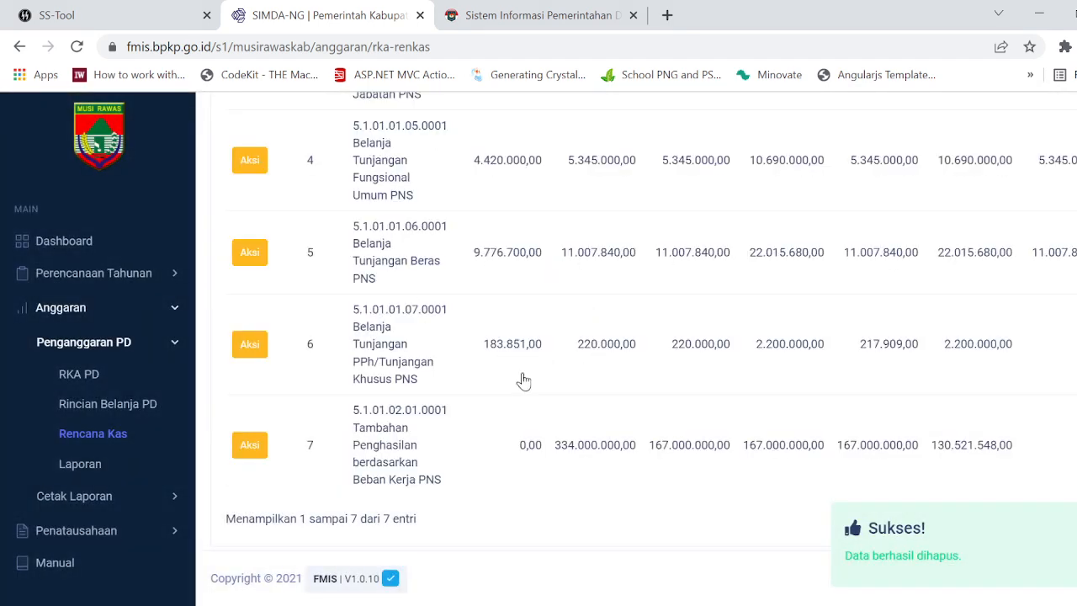
Step: Delete the cash plan details for Tunjangan PPh/Tunjangan Khusus PNS (5.1.01.01.07.0001) and Belanja Tunjangan Beras PNS (5.1.01.01.06.0001)
{"action": "left_click", "coordinate": [244, 351]}
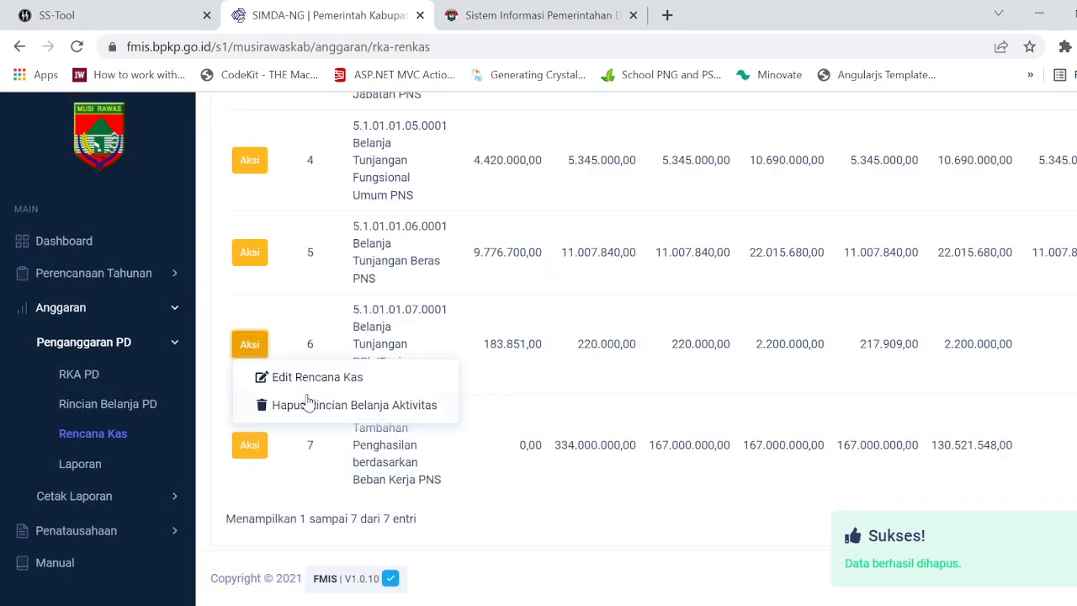
{"action": "left_click", "coordinate": [308, 409]}
{"action": "left_click", "coordinate": [543, 366]}
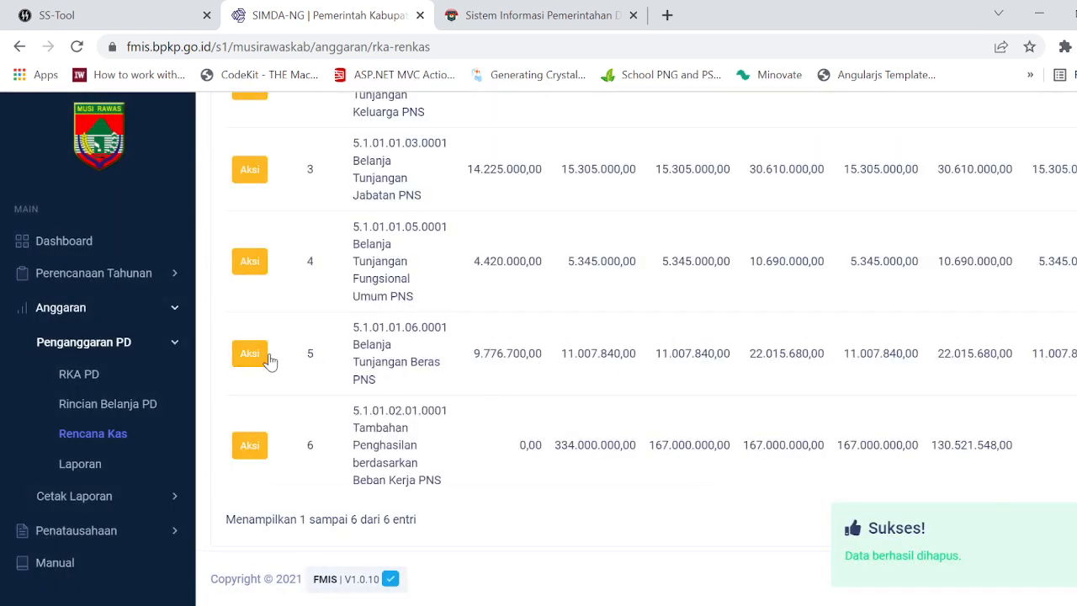
{"action": "left_click", "coordinate": [258, 356]}
{"action": "left_click", "coordinate": [314, 406]}
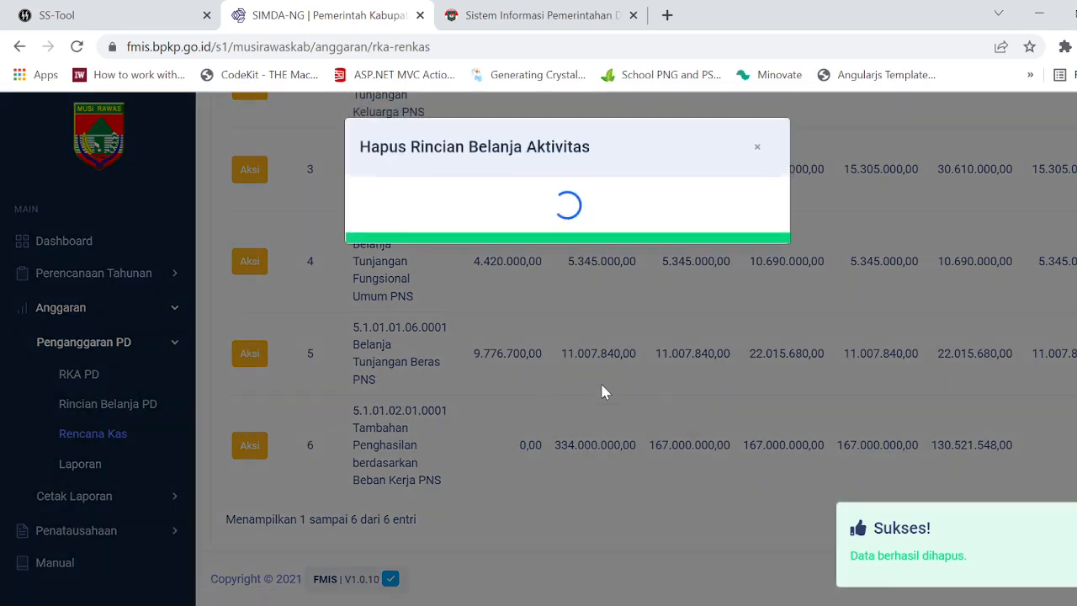
{"action": "left_click", "coordinate": [543, 341]}
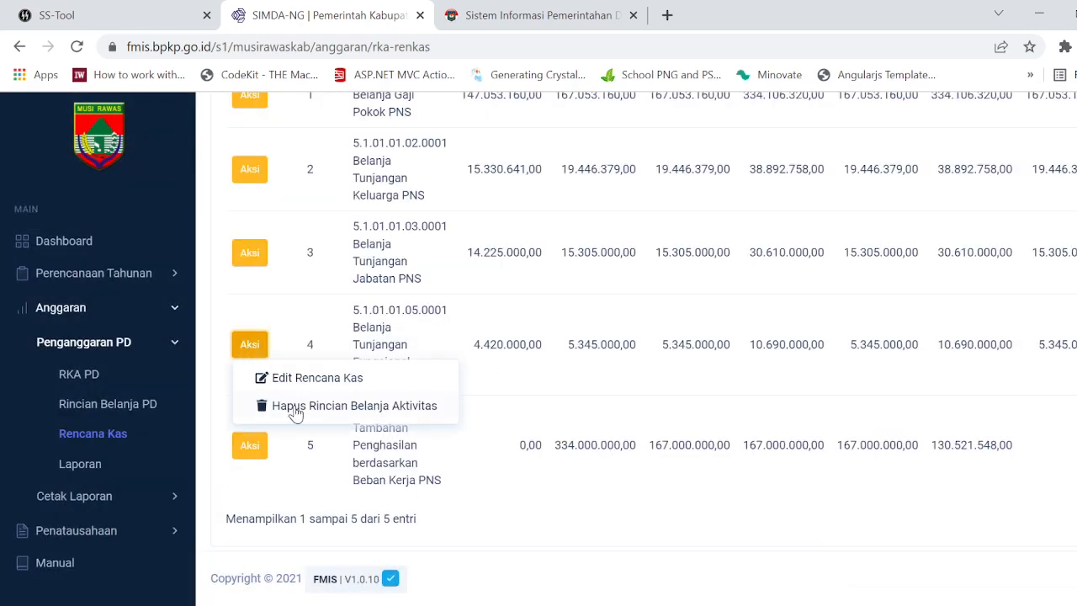
Step: Delete the cash plan details for Belanja Tunjangan Fungsional (5.1.01.01.05.0001) and Tambahan Penghasilan berdasarkan Beban Kerja PNS (5.1.01.02.01.0001)
{"action": "left_click", "coordinate": [295, 410]}
{"action": "left_click", "coordinate": [543, 360]}
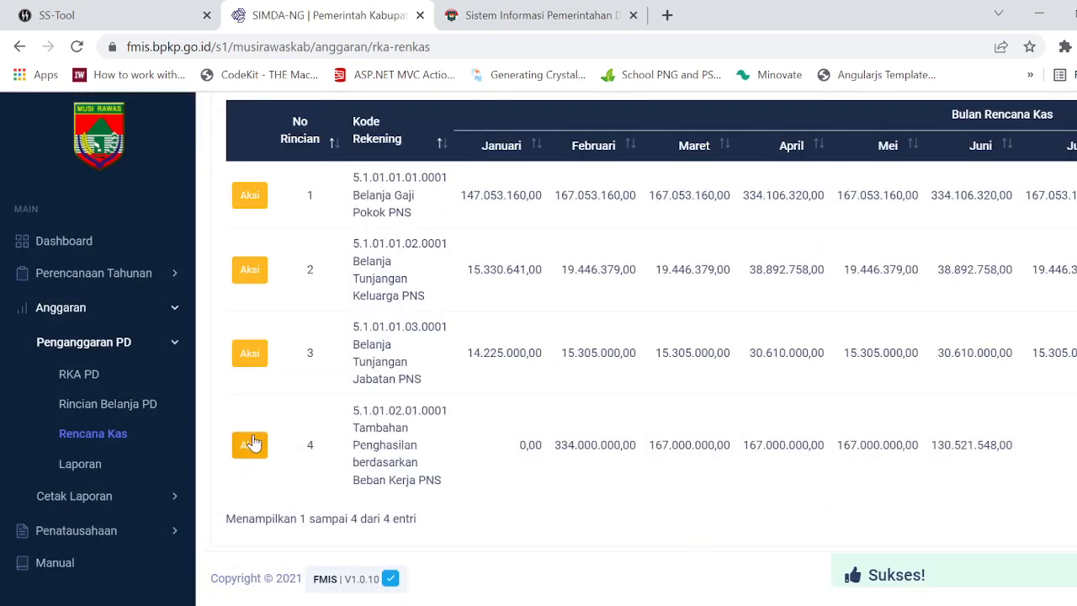
{"action": "left_click", "coordinate": [252, 443]}
{"action": "left_click", "coordinate": [379, 504]}
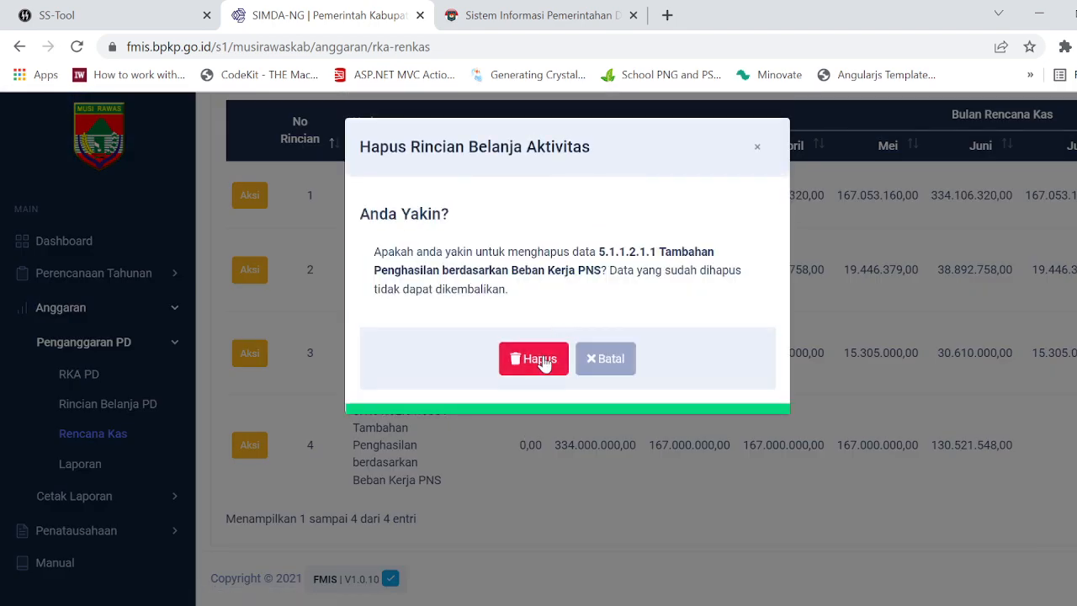
{"action": "left_click", "coordinate": [543, 360]}
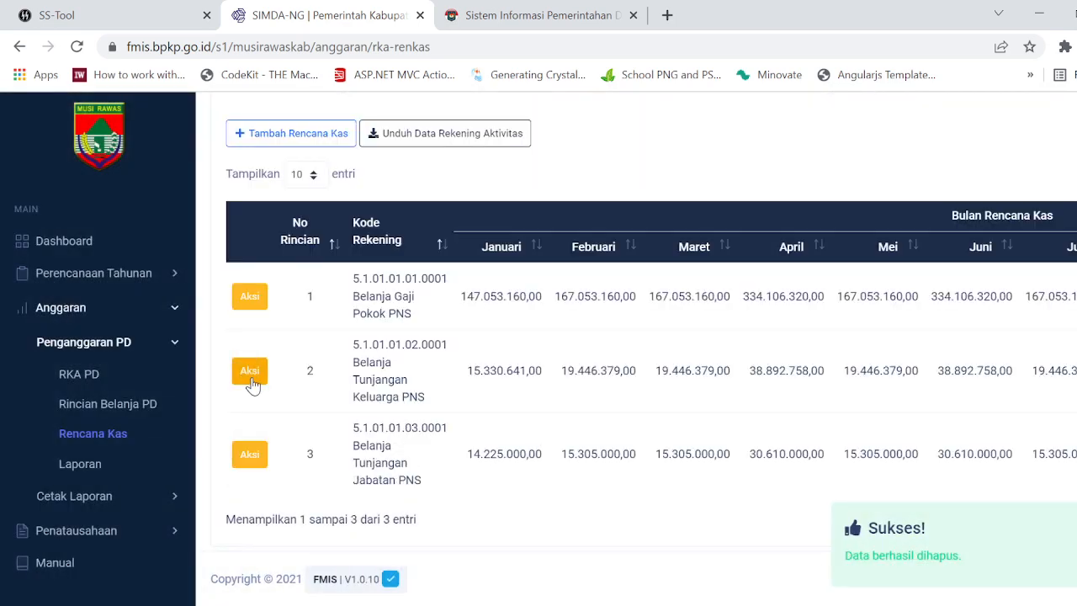
Step: Delete the cash plan details for Belanja Tunjangan Keluarga PNS (5.1.01.01.02.0001) and Belanja Gaji Pokok PNS (5.1.01.01.01.0001)
{"action": "left_click", "coordinate": [404, 429]}
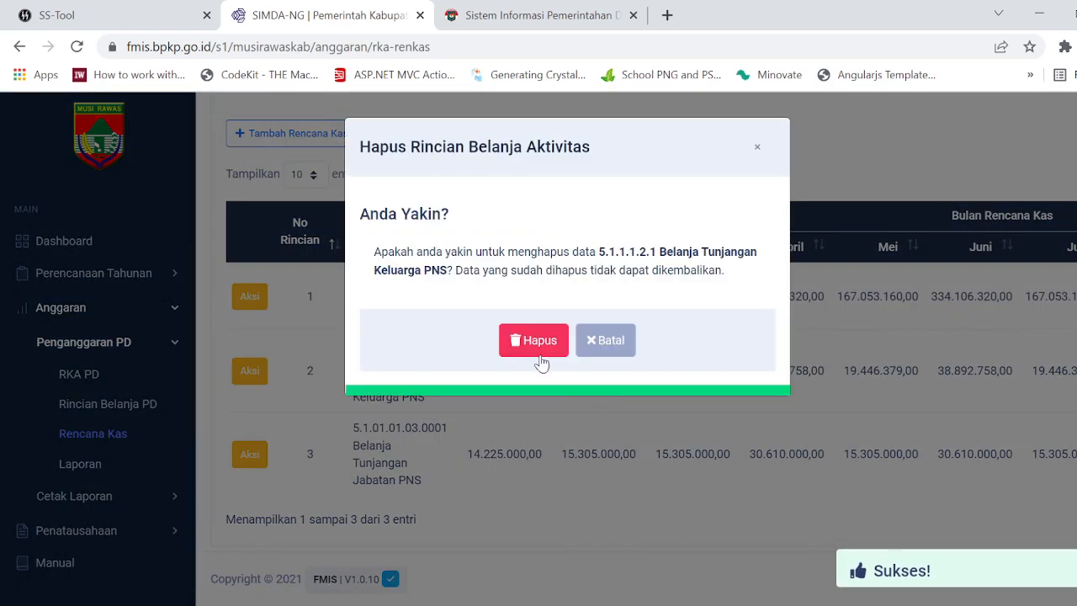
{"action": "left_click", "coordinate": [535, 347]}
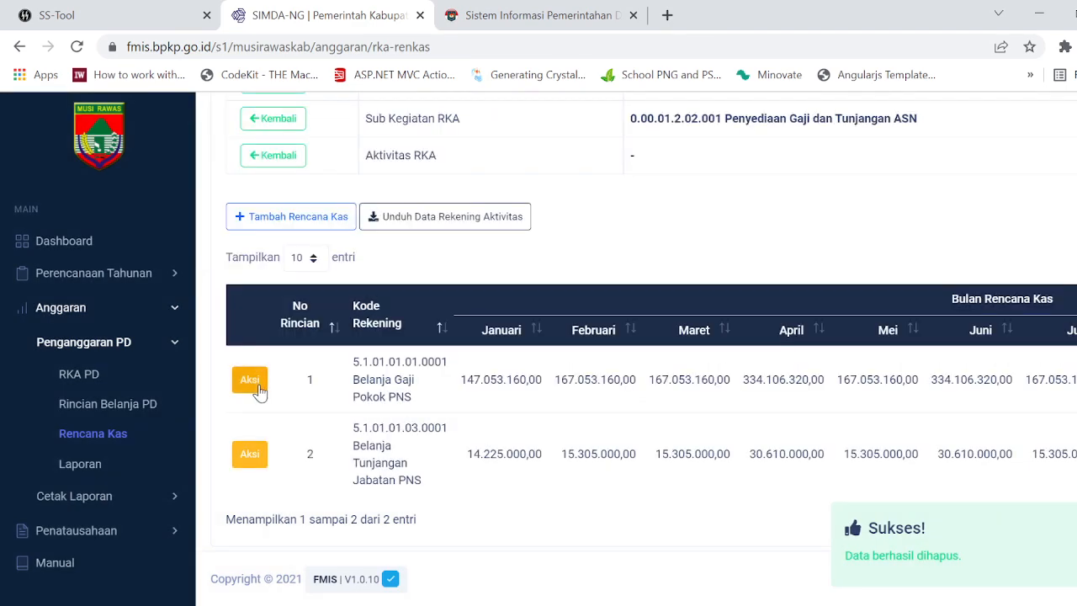
{"action": "left_click", "coordinate": [353, 439]}
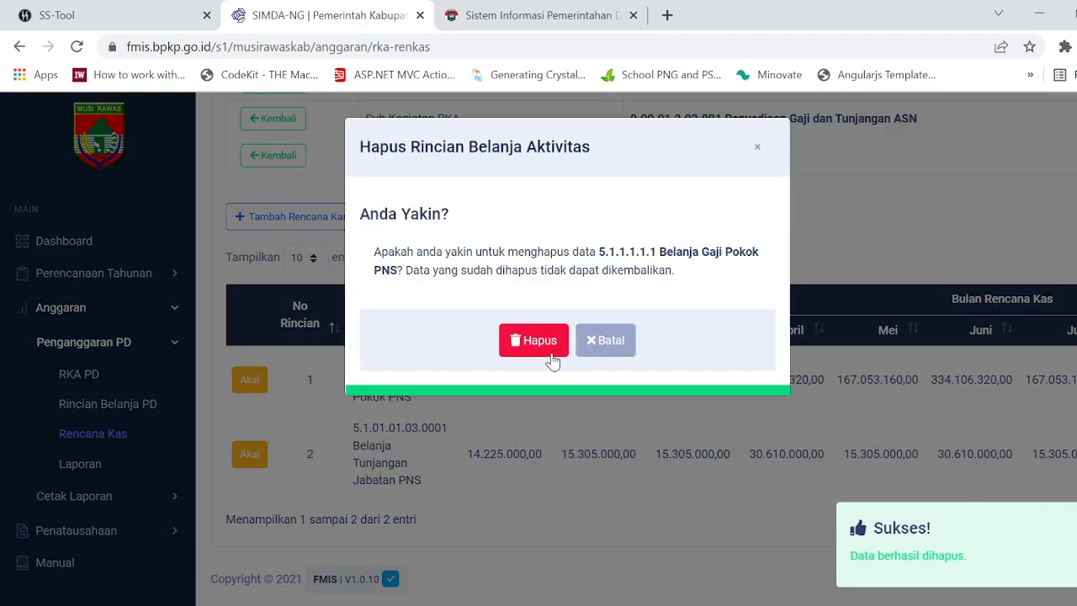
{"action": "left_click", "coordinate": [545, 359]}
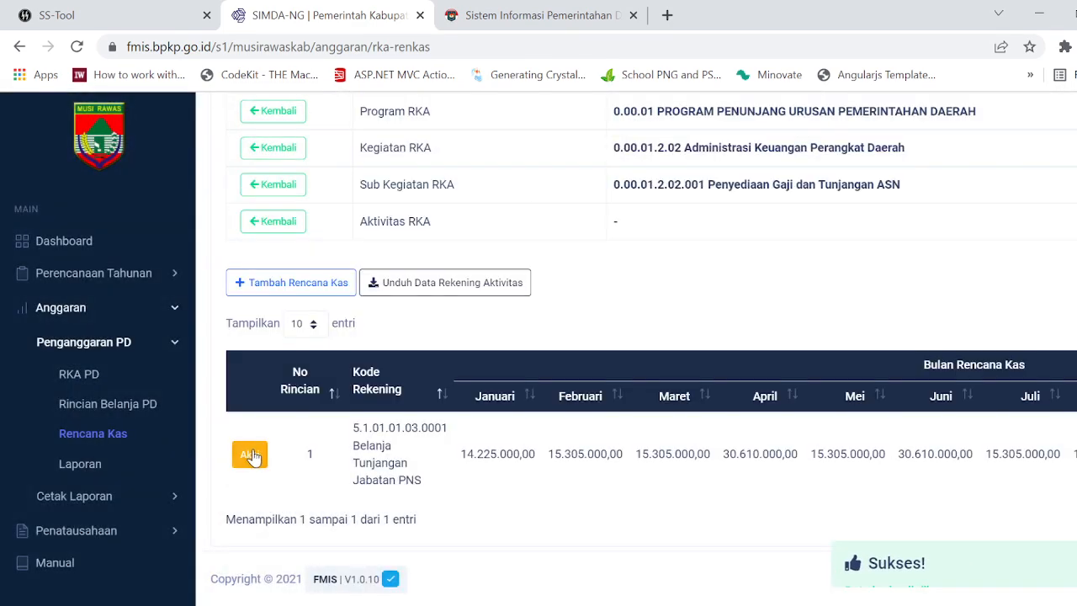
Step: Delete the cash plan detail for Belanja Tunjangan Jabatan PNS (5.1.01.01.03.0001)
{"action": "left_click", "coordinate": [252, 454]}
{"action": "left_click", "coordinate": [334, 425]}
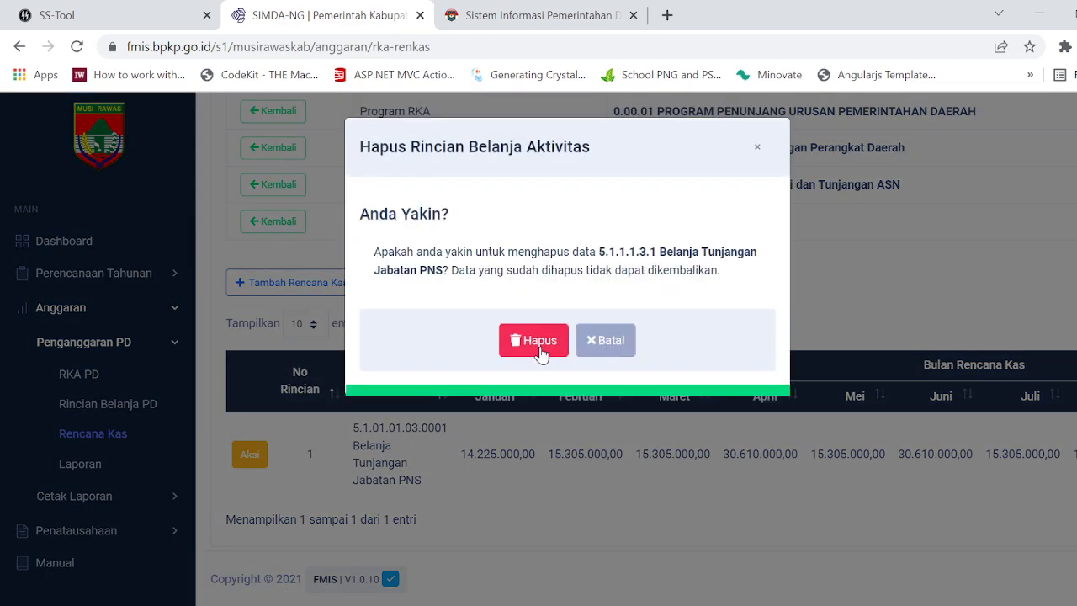
{"action": "left_click", "coordinate": [542, 349]}
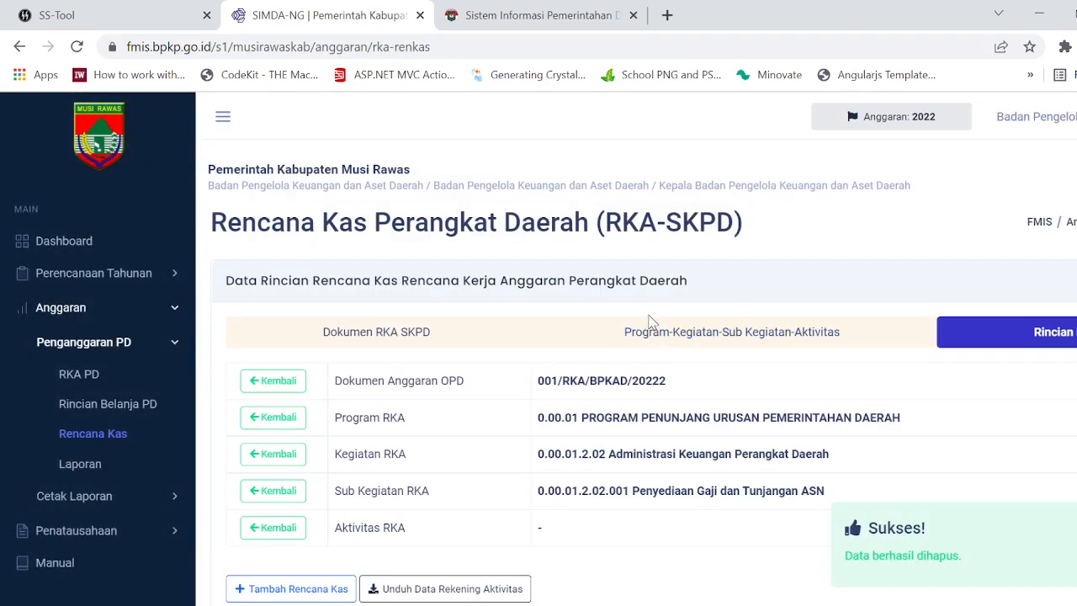
Step: Check the cash plan details of sub-activity 0.00.01.2.01.001 Penyusunan Dokumen Perencanaan Perangkat Daerah
{"action": "left_click", "coordinate": [697, 335]}
{"action": "scroll", "coordinate": [805, 353], "scroll_direction": "down", "scroll_amount": 20}
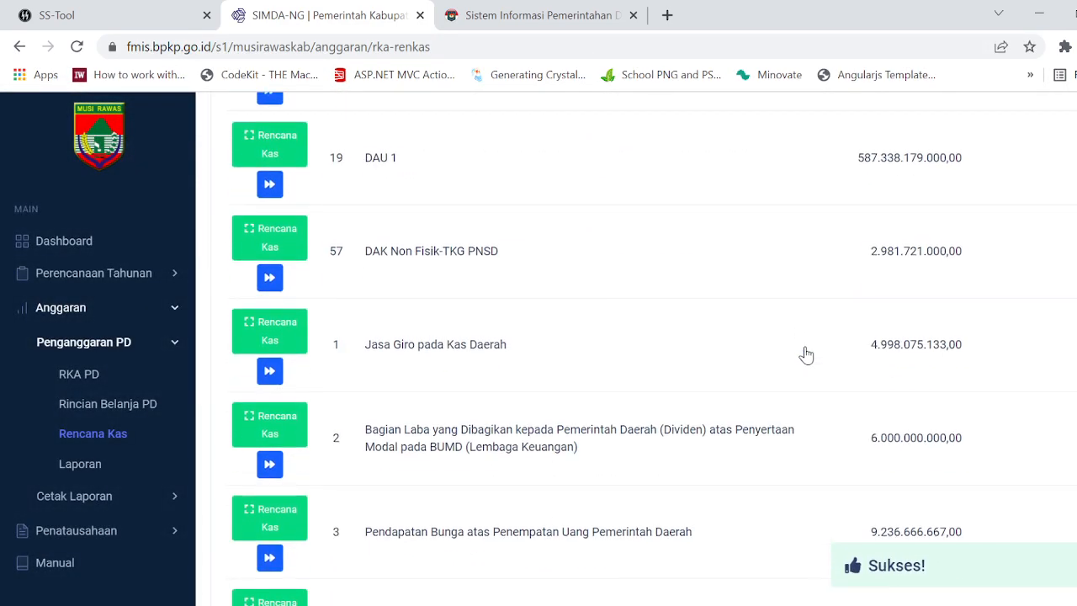
{"action": "scroll", "coordinate": [660, 343], "scroll_direction": "down", "scroll_amount": 20}
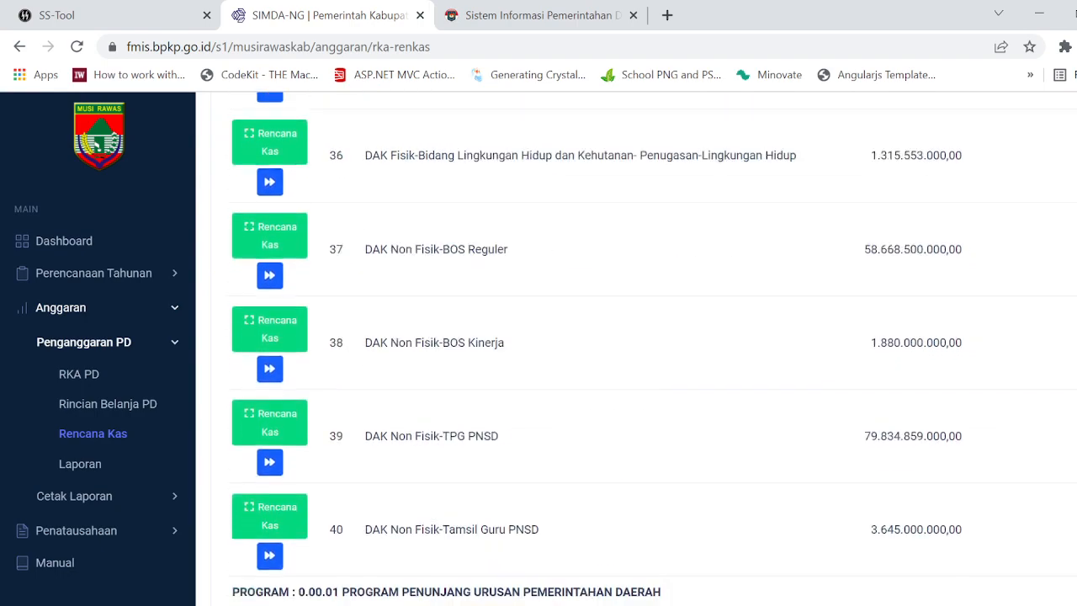
{"action": "scroll", "coordinate": [637, 353], "scroll_direction": "up", "scroll_amount": 5}
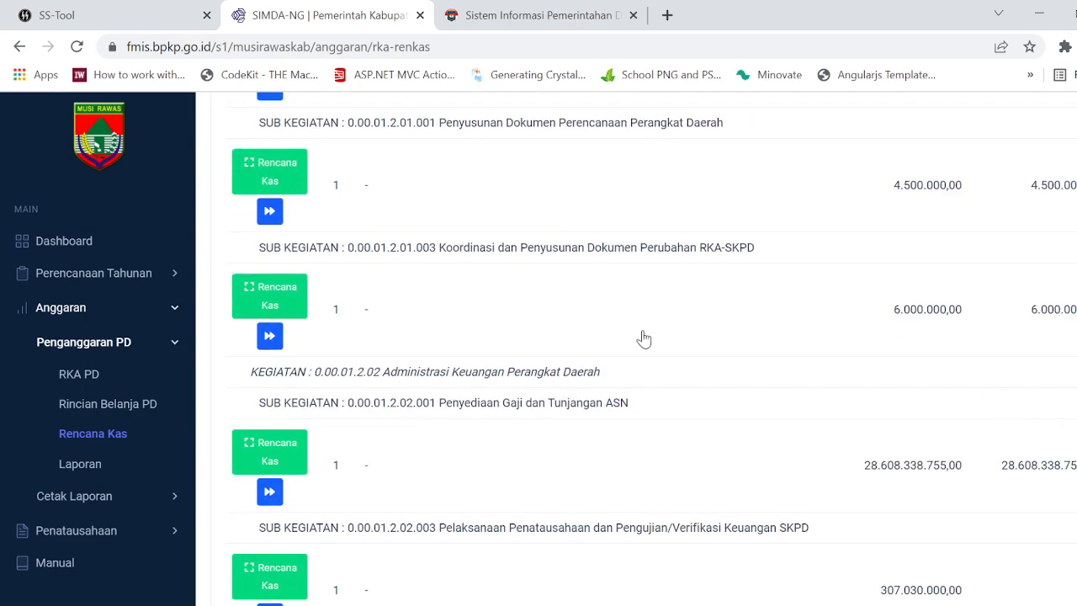
{"action": "left_click", "coordinate": [275, 221]}
{"action": "scroll", "coordinate": [600, 373], "scroll_direction": "down", "scroll_amount": 1}
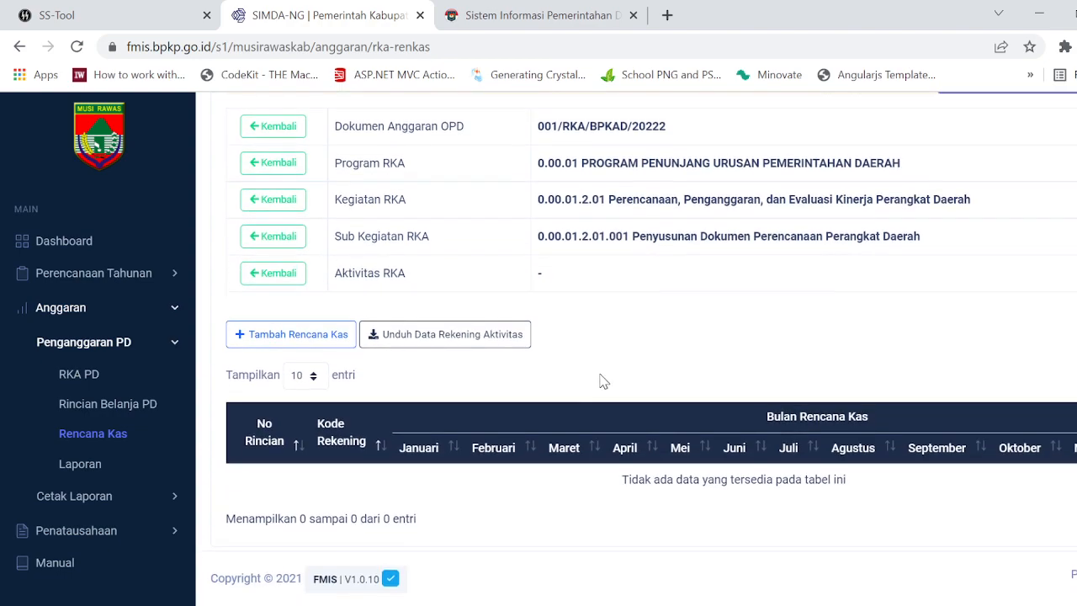
Step: Return to the activity list and open the cash plan details of sub-activity 0.00.01.2.01.003 Koordinasi dan Penyusunan Dokumen Perubahan RKA-SKPD
{"action": "scroll", "coordinate": [581, 380], "scroll_direction": "up", "scroll_amount": 3}
{"action": "left_click", "coordinate": [741, 343]}
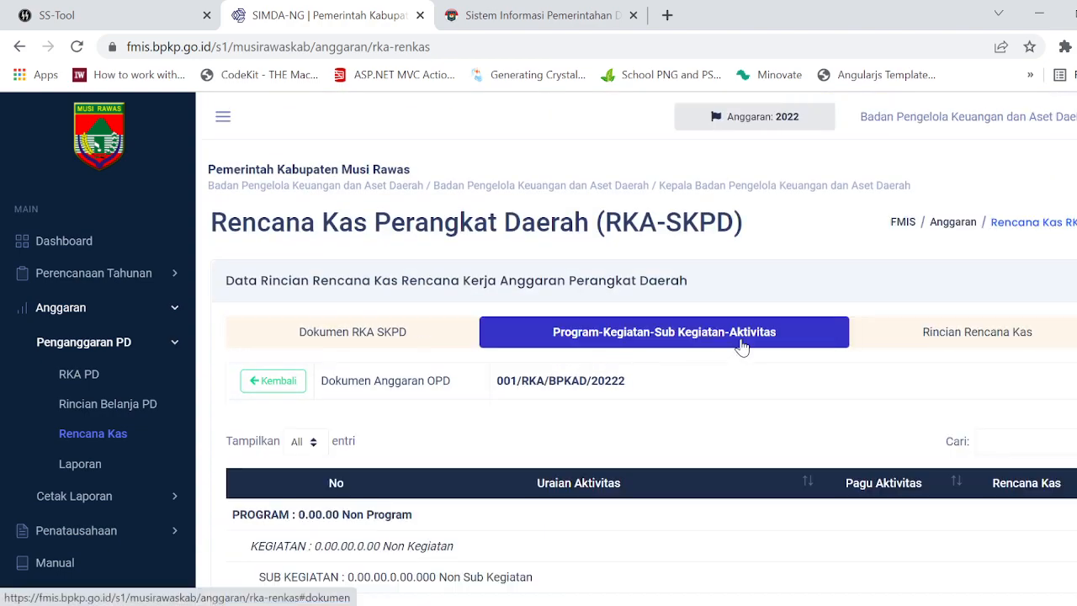
{"action": "scroll", "coordinate": [524, 385], "scroll_direction": "down", "scroll_amount": 10}
{"action": "scroll", "coordinate": [528, 384], "scroll_direction": "down", "scroll_amount": 15}
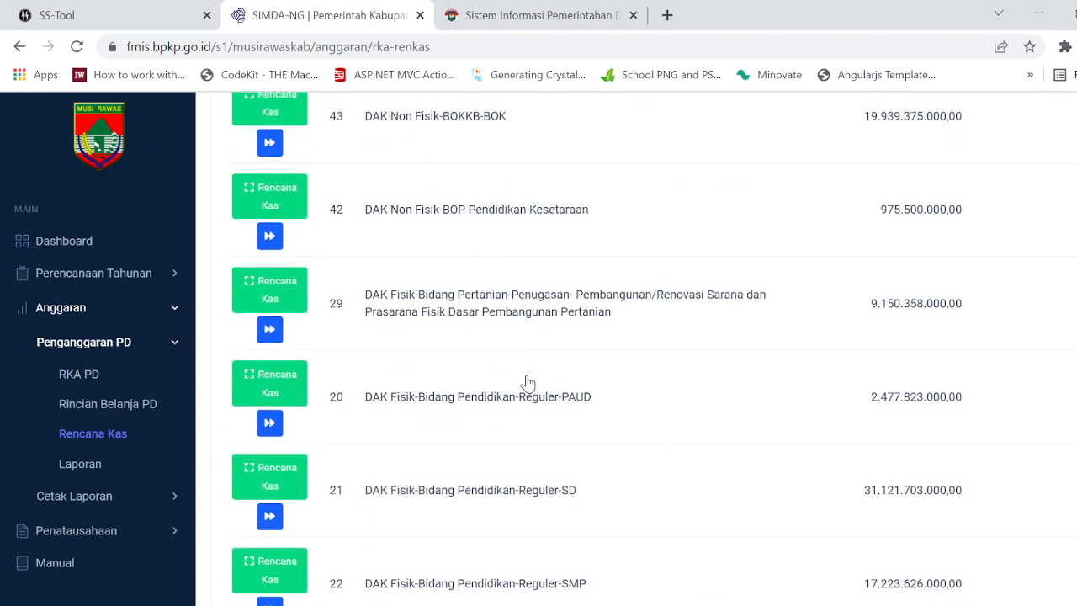
{"action": "scroll", "coordinate": [532, 382], "scroll_direction": "down", "scroll_amount": 3}
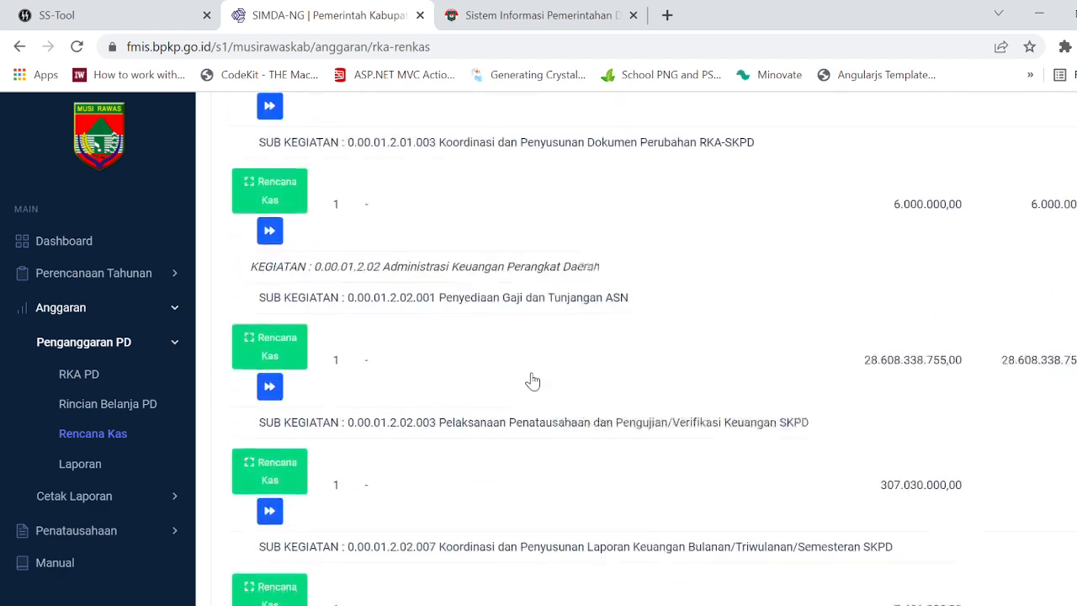
{"action": "scroll", "coordinate": [533, 381], "scroll_direction": "up", "scroll_amount": 2}
{"action": "left_click", "coordinate": [271, 306]}
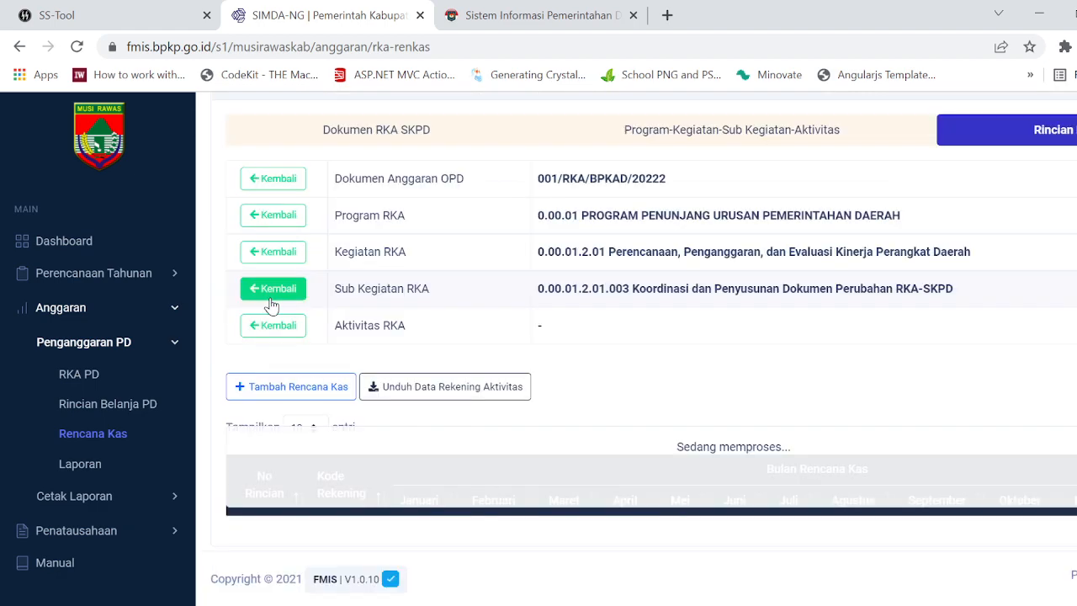
Step: Delete the cash plan detail for the Belanja Alat/Bahan untuk Kegiatan Kantor account 5.1.02.01.01.0024
{"action": "scroll", "coordinate": [589, 361], "scroll_direction": "down", "scroll_amount": 3}
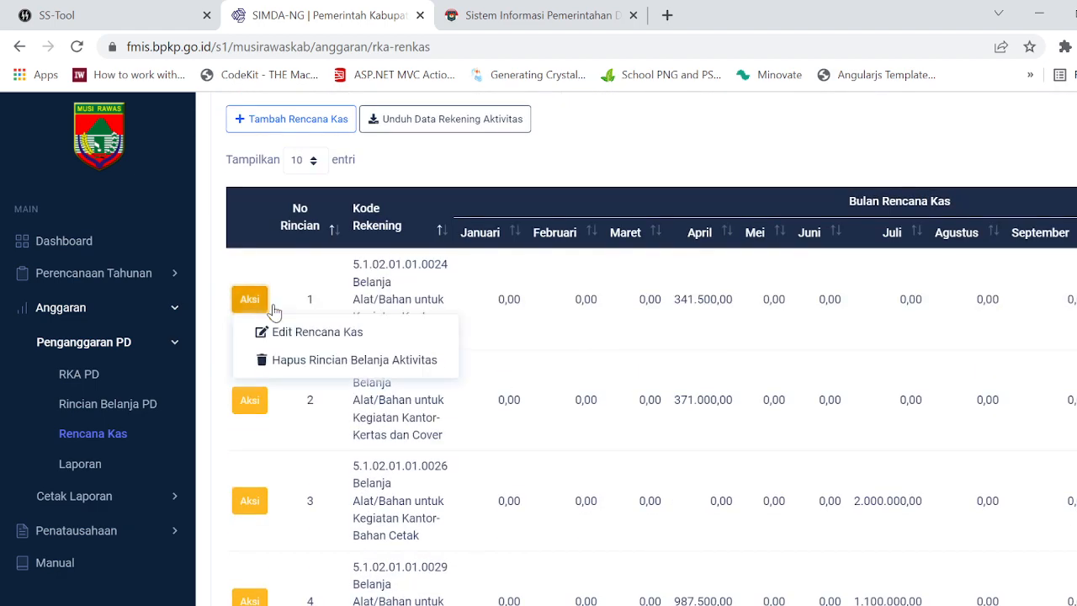
{"action": "left_click", "coordinate": [321, 360]}
{"action": "left_click", "coordinate": [547, 426]}
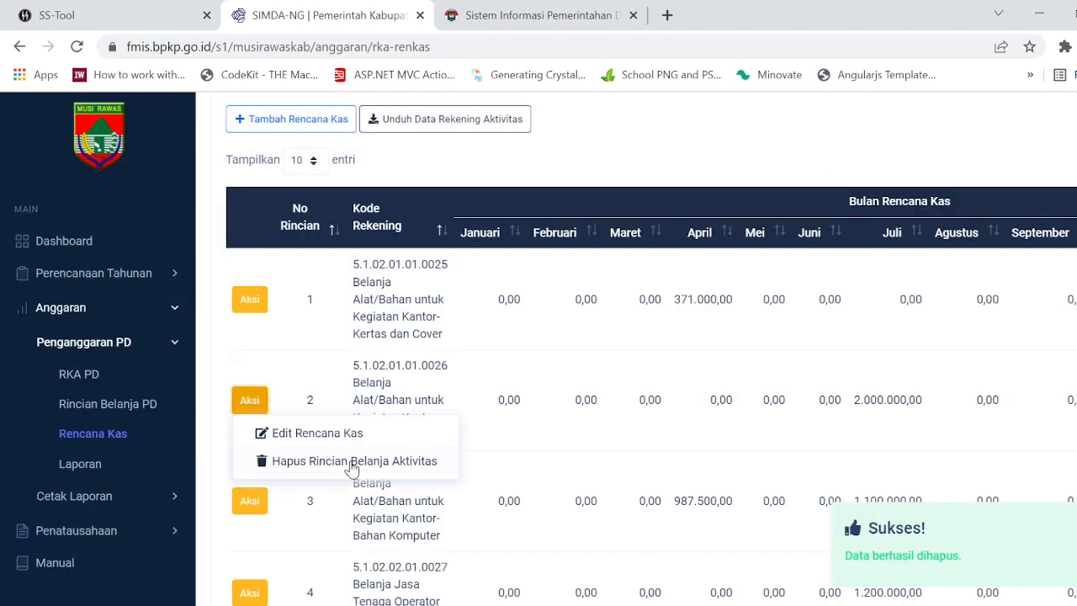
Step: Delete the office supply cash plan details for Bahan Cetak (5.1.02.01.01.0026) and Bahan Komputer (5.1.02.01.01.0029)
{"action": "left_click", "coordinate": [351, 462]}
{"action": "left_click", "coordinate": [543, 359]}
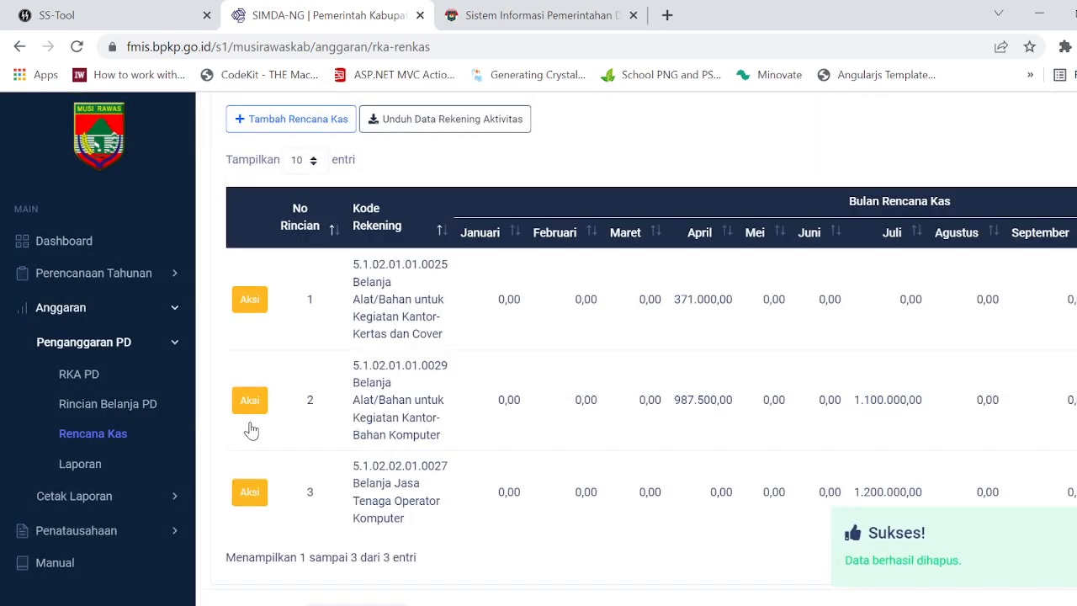
{"action": "left_click", "coordinate": [250, 400]}
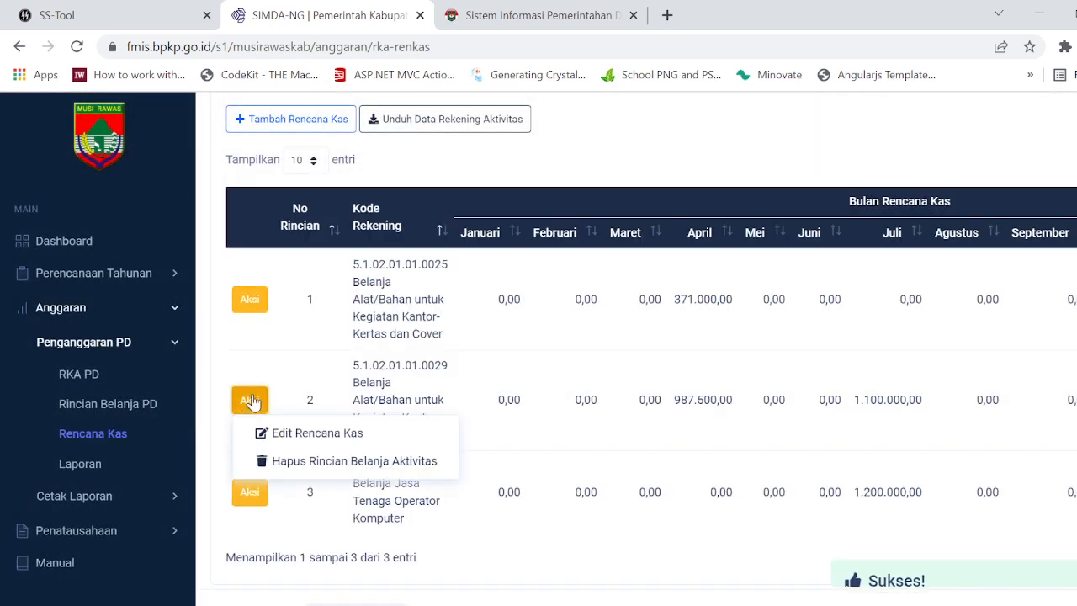
{"action": "left_click", "coordinate": [333, 461]}
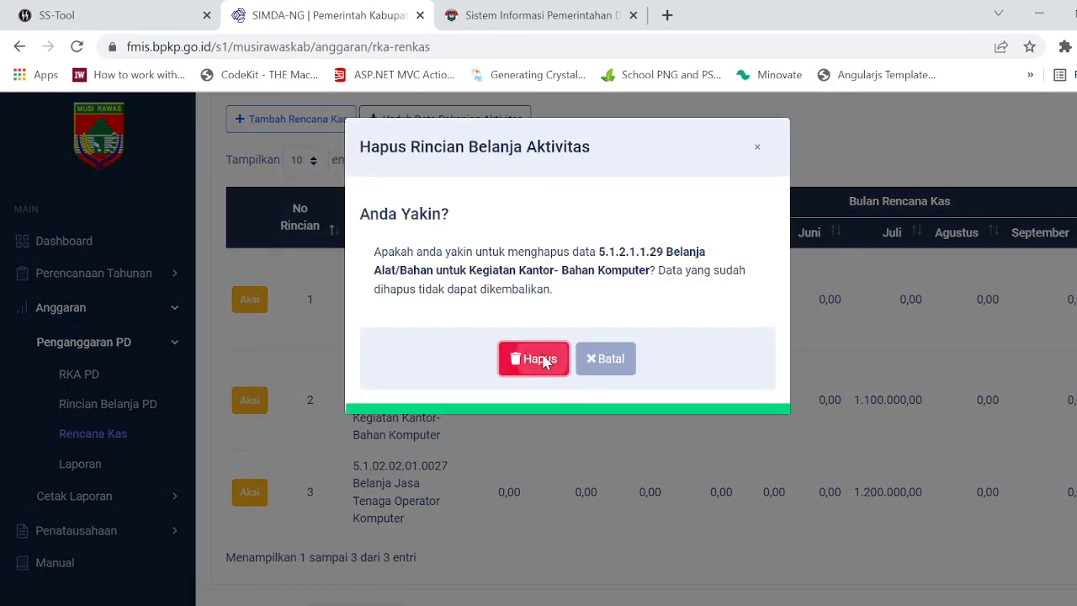
{"action": "left_click", "coordinate": [544, 359]}
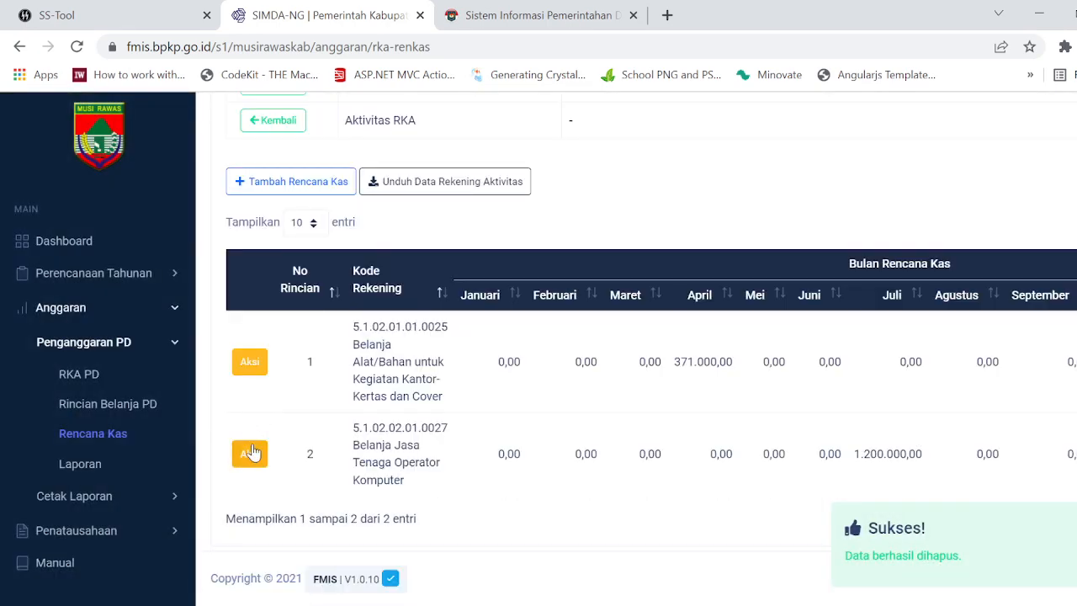
Step: Delete the cash plan details for Belanja Jasa Tenaga Operator Komputer (5.1.02.02.01.0027) and office supplies Kertas dan Cover (5.1.02.01.01.0025)
{"action": "left_click", "coordinate": [320, 424]}
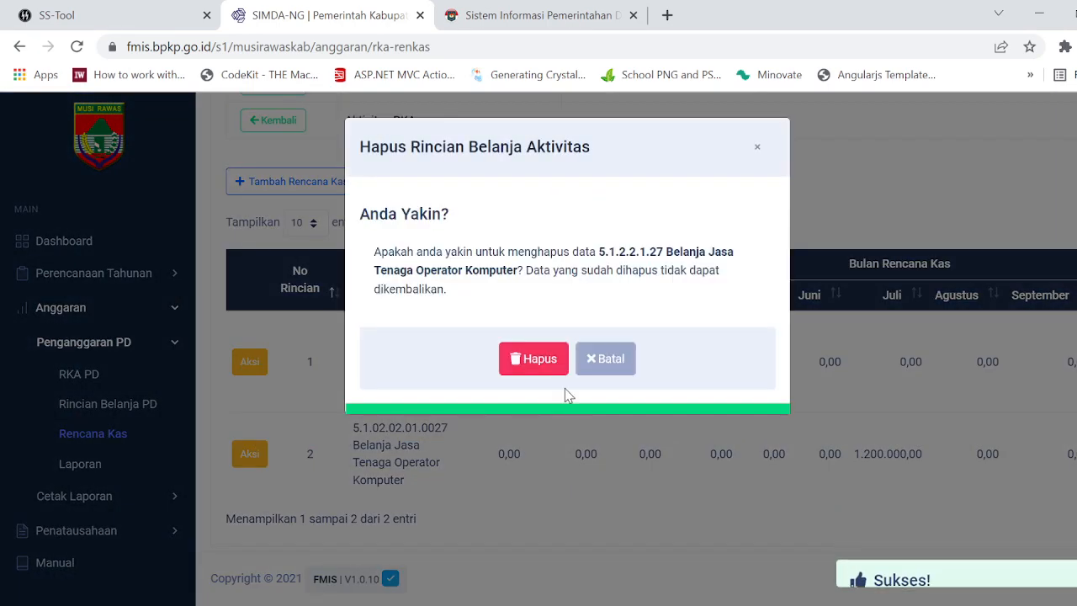
{"action": "left_click", "coordinate": [525, 370]}
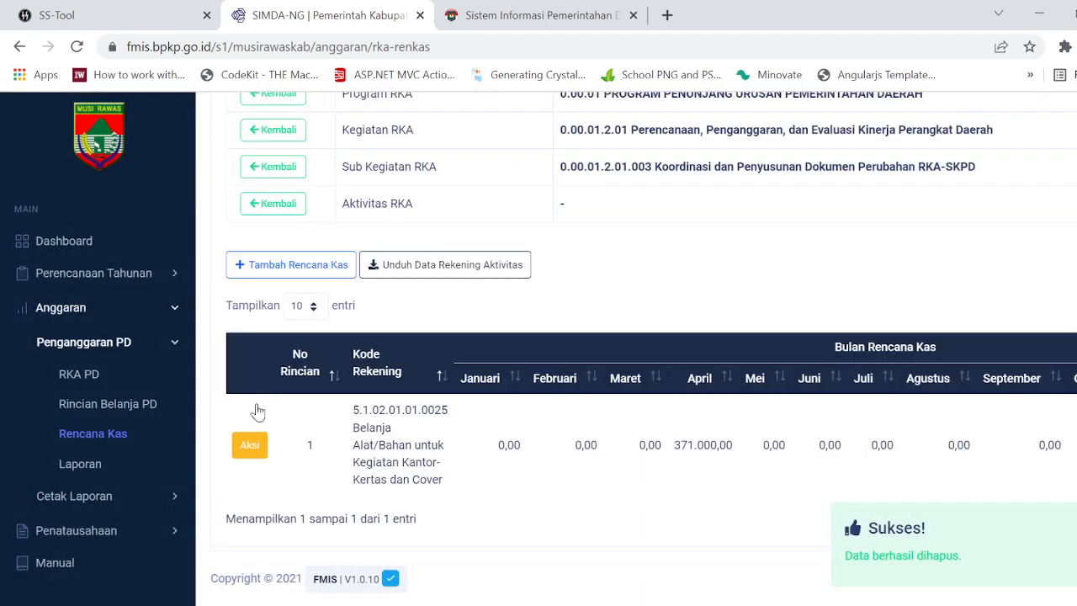
{"action": "left_click", "coordinate": [334, 507]}
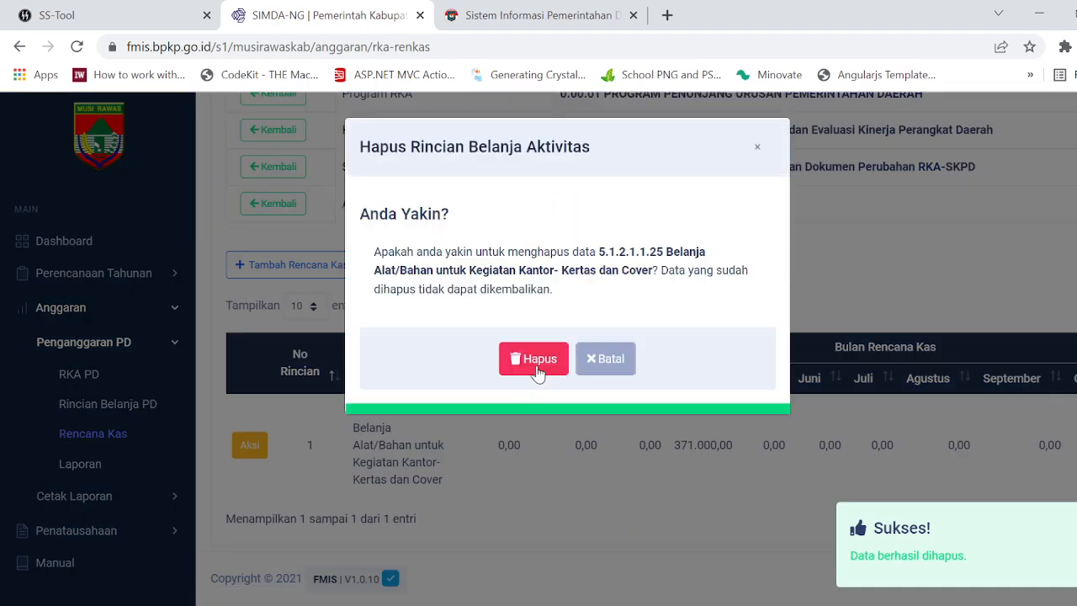
{"action": "left_click", "coordinate": [535, 359]}
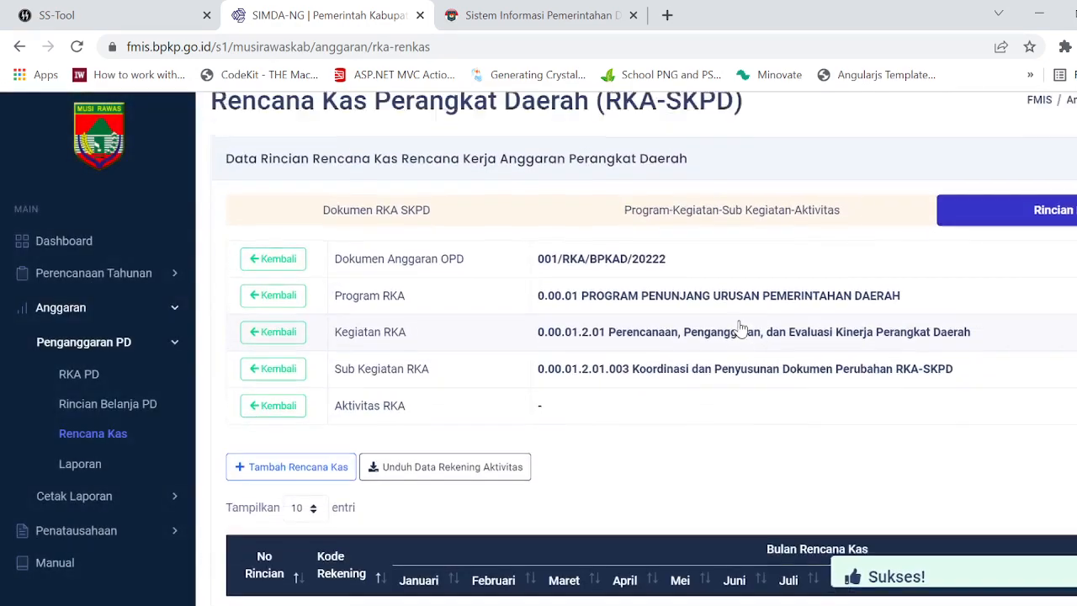
Step: Return to the activity list and check the cash plan details of sub-activity 0.00.01.2.02.001 Penyediaan Gaji dan Tunjangan ASN
{"action": "scroll", "coordinate": [860, 373], "scroll_direction": "down", "scroll_amount": 20}
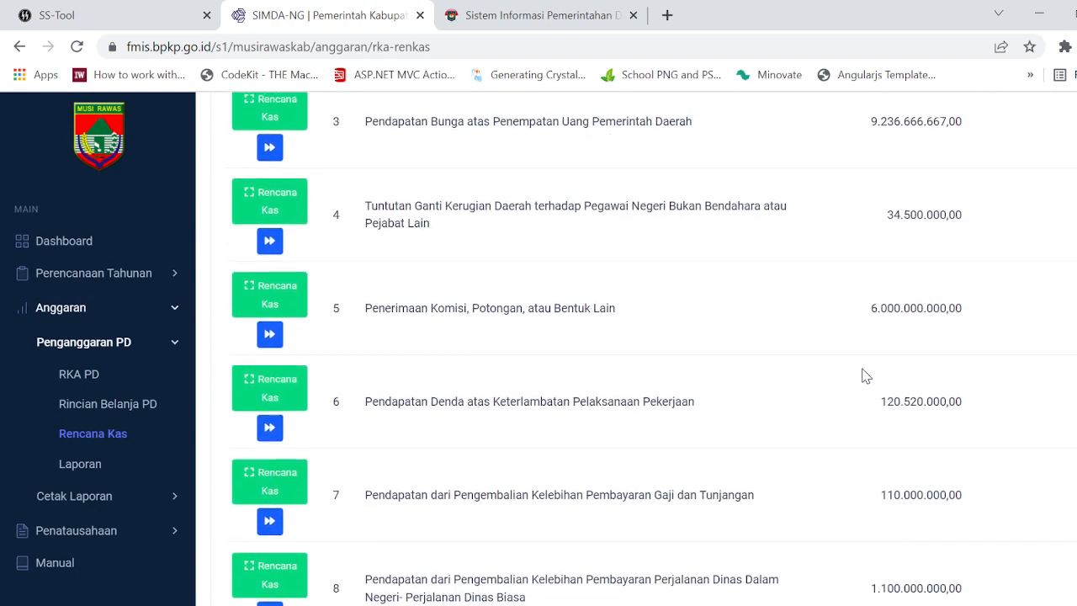
{"action": "scroll", "coordinate": [866, 376], "scroll_direction": "down", "scroll_amount": 20}
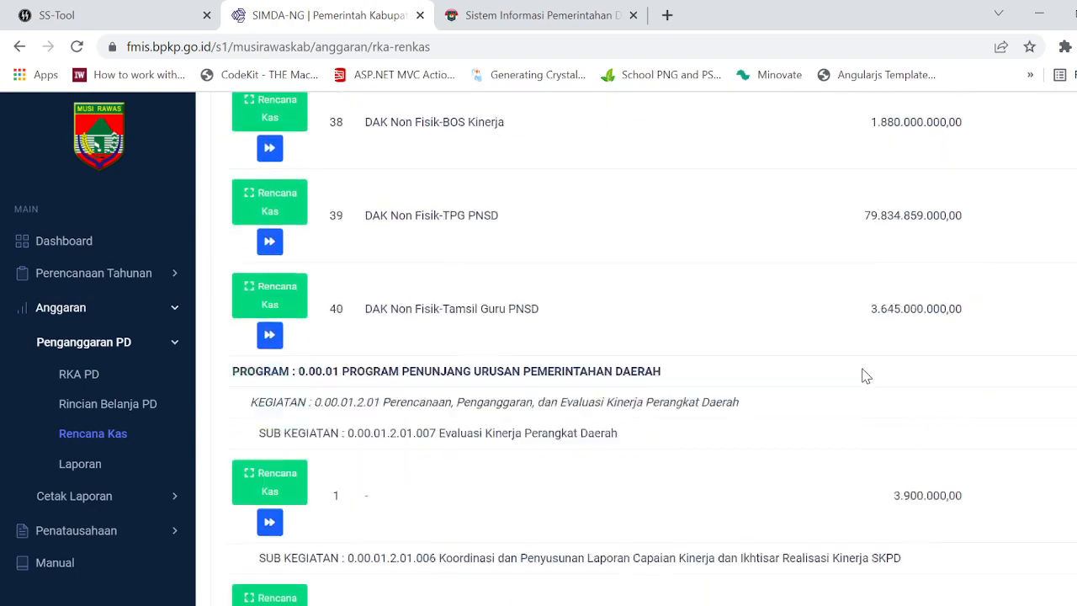
{"action": "scroll", "coordinate": [865, 376], "scroll_direction": "down", "scroll_amount": 5}
{"action": "scroll", "coordinate": [866, 376], "scroll_direction": "up", "scroll_amount": 3}
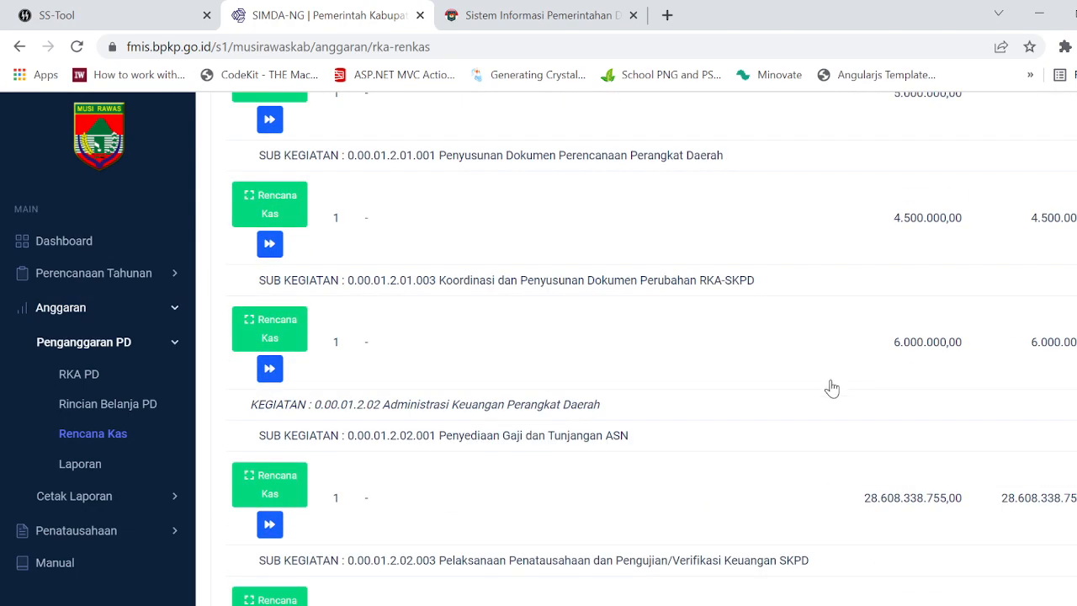
{"action": "scroll", "coordinate": [831, 388], "scroll_direction": "down", "scroll_amount": 4}
{"action": "scroll", "coordinate": [365, 492], "scroll_direction": "up", "scroll_amount": 1}
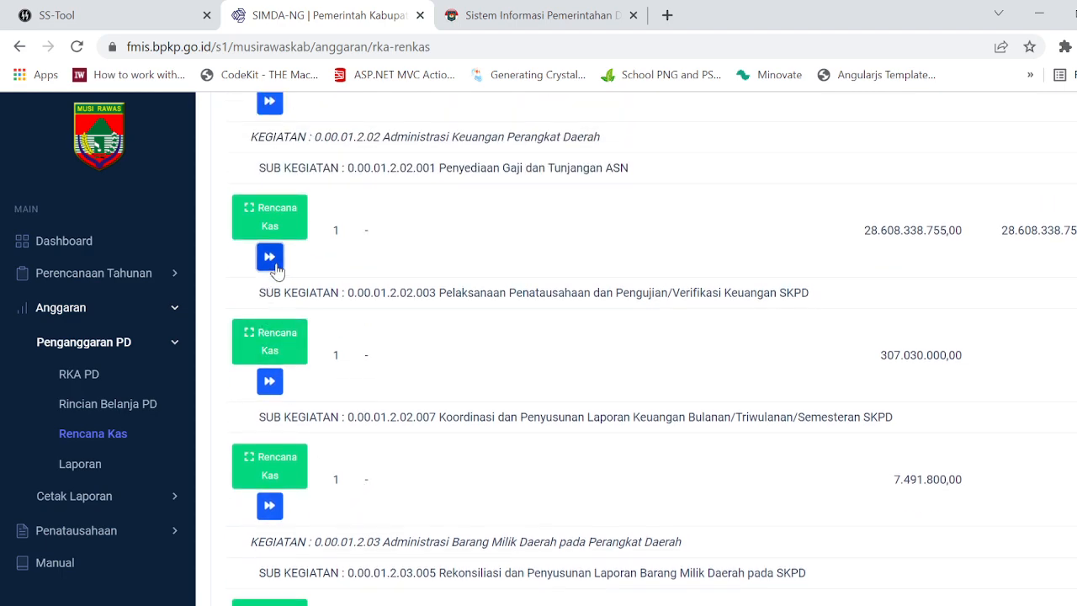
{"action": "left_click", "coordinate": [269, 258]}
{"action": "scroll", "coordinate": [665, 348], "scroll_direction": "down", "scroll_amount": 1}
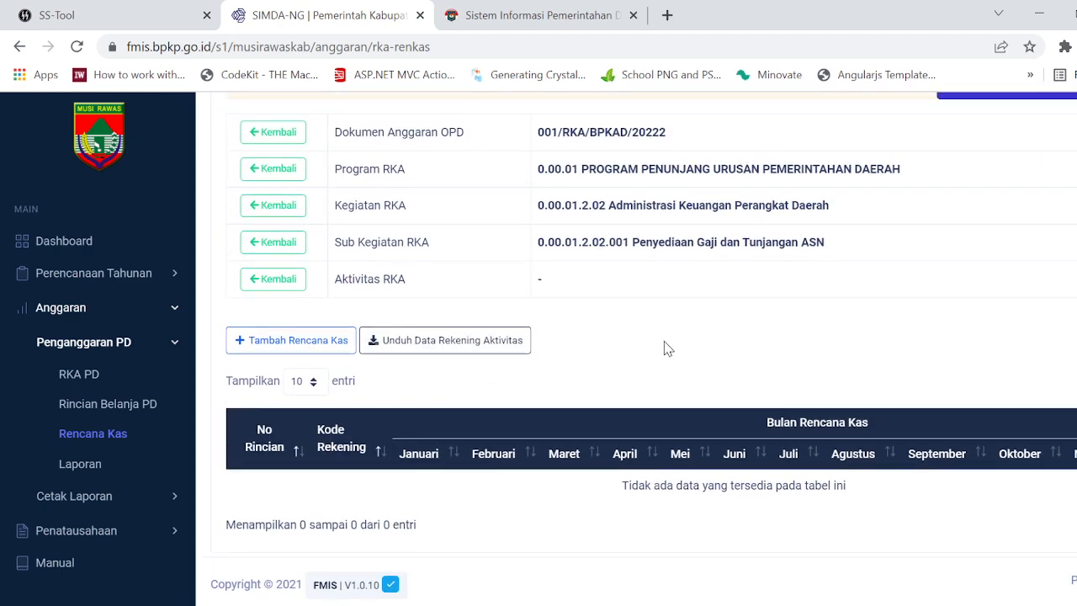
Step: Return to the activity list and recheck the cash plan details of sub-activity 0.00.01.2.01.003 Koordinasi dan Penyusunan Dokumen Perubahan RKA-SKPD
{"action": "scroll", "coordinate": [665, 347], "scroll_direction": "up", "scroll_amount": 2}
{"action": "left_click", "coordinate": [783, 267]}
{"action": "scroll", "coordinate": [633, 434], "scroll_direction": "down", "scroll_amount": 15}
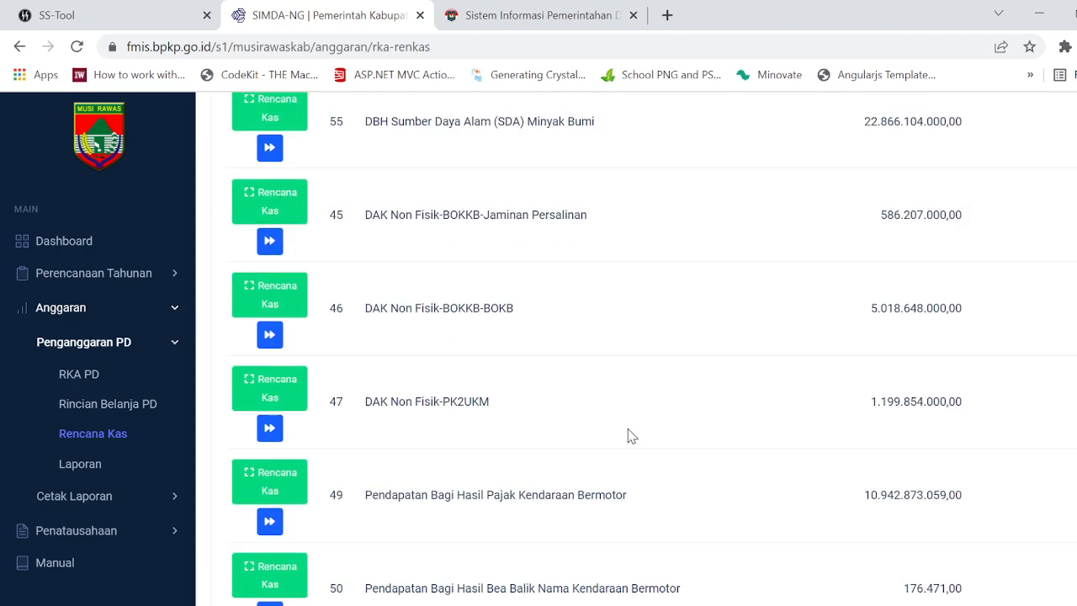
{"action": "scroll", "coordinate": [629, 434], "scroll_direction": "down", "scroll_amount": 15}
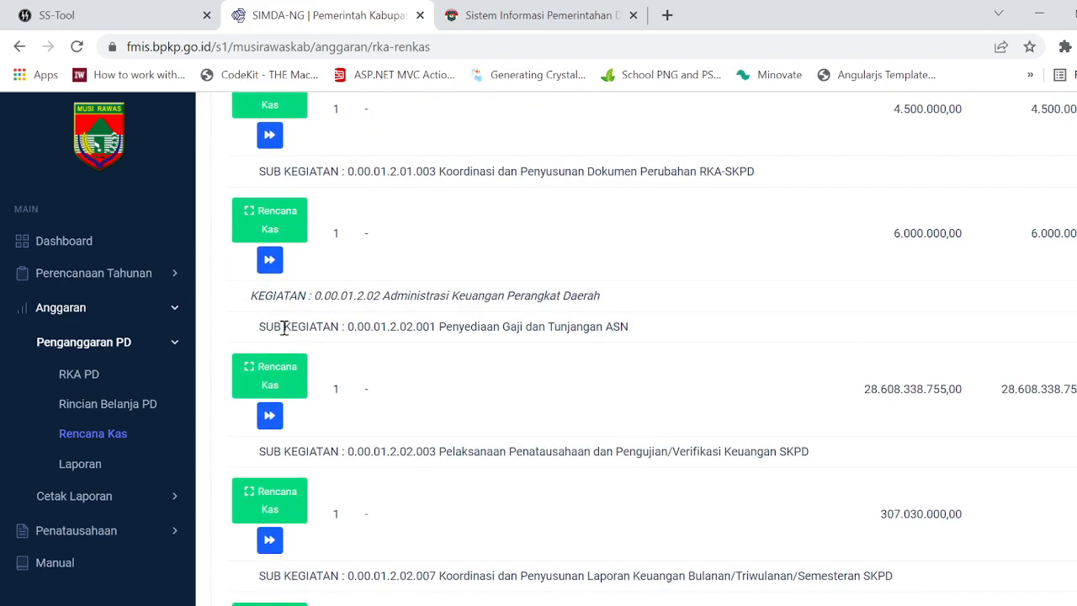
{"action": "left_click", "coordinate": [263, 217]}
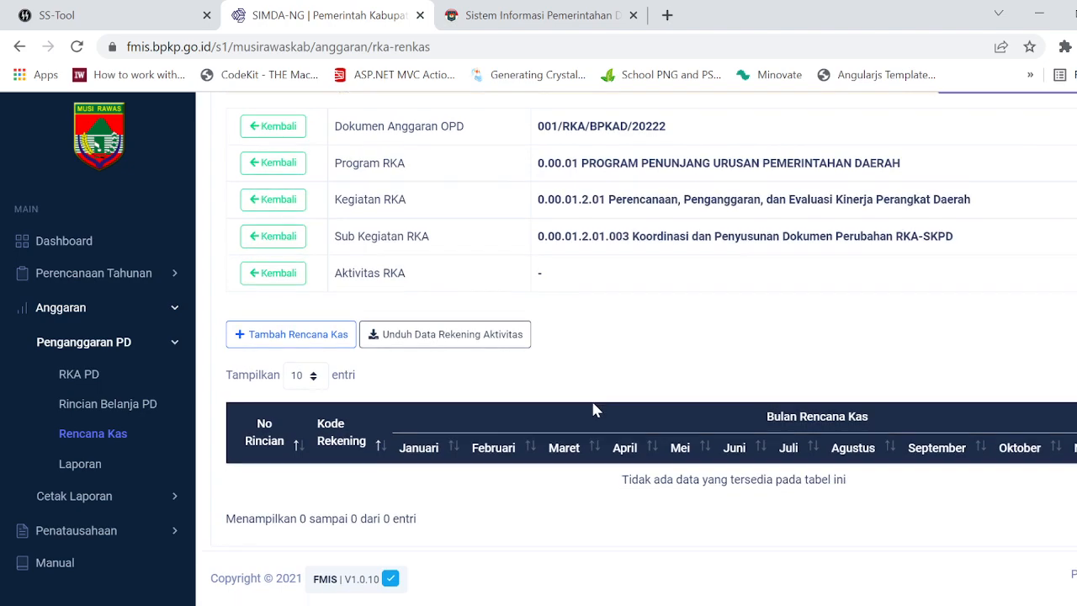
Step: Reopen the cash plan details of sub-activity 0.00.01.2.01.003 Koordinasi dan Penyusunan Dokumen Perubahan RKA-SKPD from the activity list to verify them once more
{"action": "scroll", "coordinate": [627, 397], "scroll_direction": "up", "scroll_amount": 2}
{"action": "scroll", "coordinate": [660, 394], "scroll_direction": "up", "scroll_amount": 1}
{"action": "left_click", "coordinate": [805, 260]}
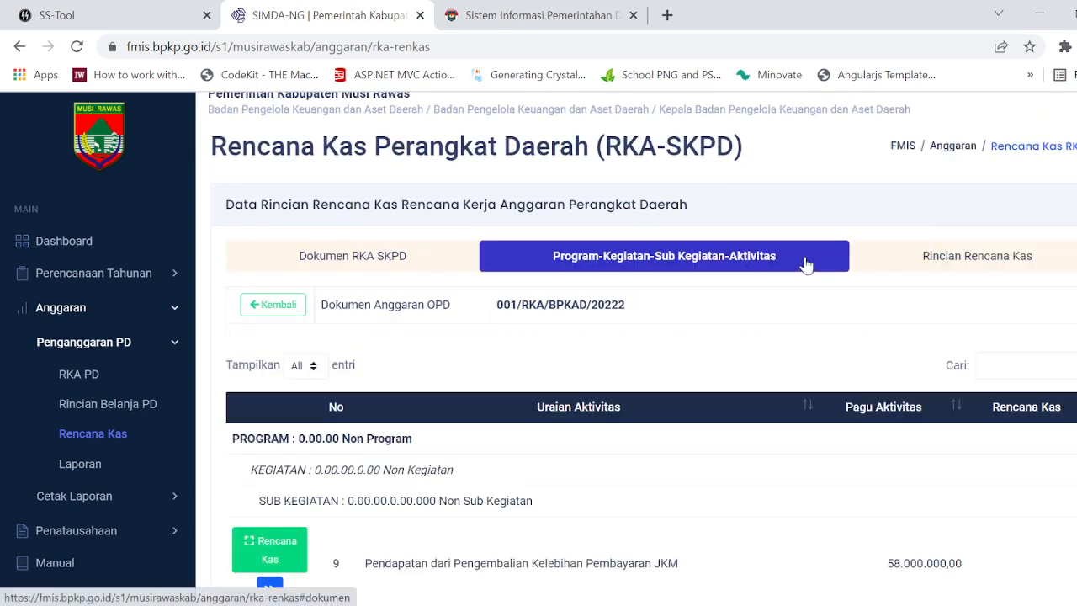
{"action": "scroll", "coordinate": [757, 429], "scroll_direction": "down", "scroll_amount": 10}
{"action": "scroll", "coordinate": [753, 434], "scroll_direction": "down", "scroll_amount": 20}
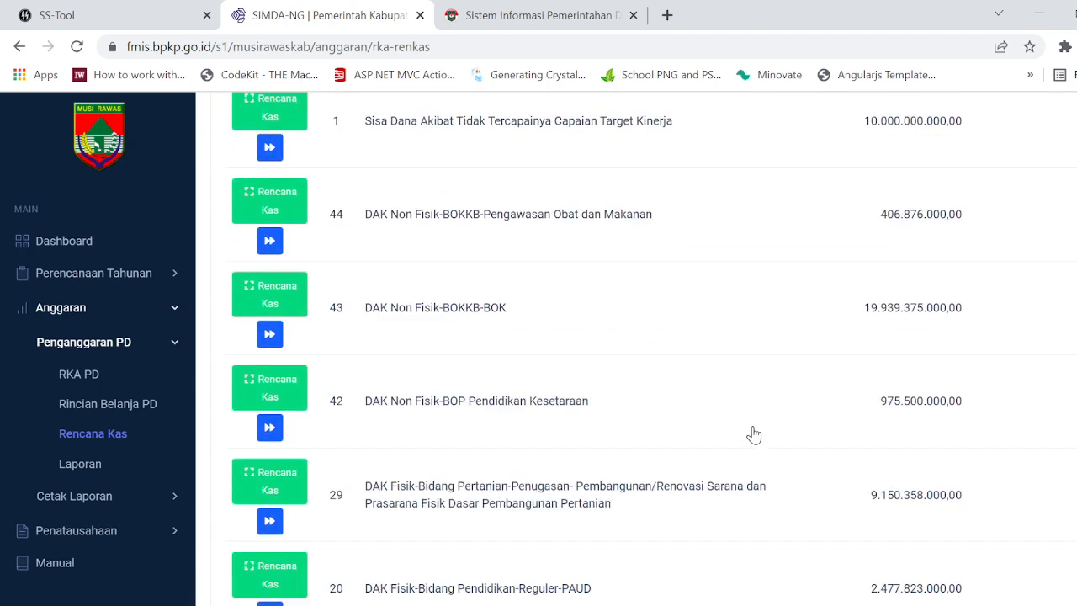
{"action": "scroll", "coordinate": [754, 434], "scroll_direction": "down", "scroll_amount": 5}
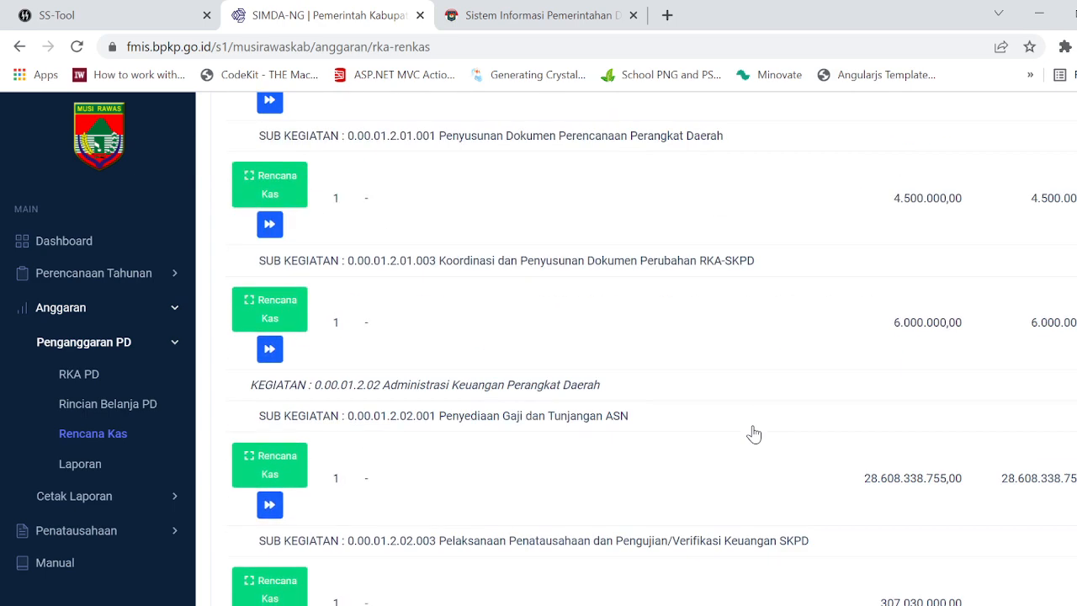
{"action": "scroll", "coordinate": [755, 432], "scroll_direction": "up", "scroll_amount": 1}
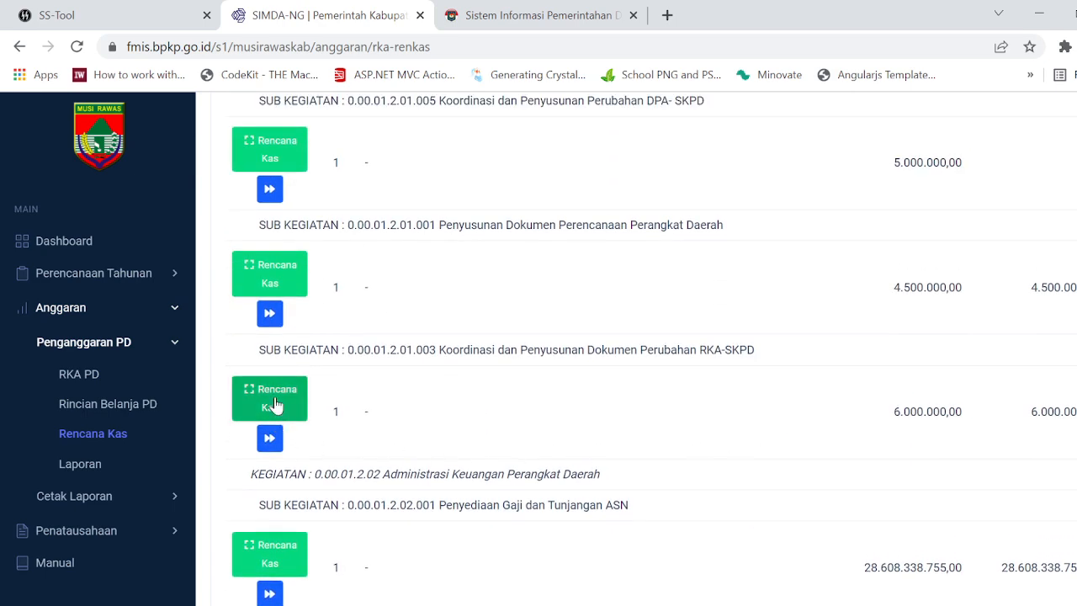
{"action": "left_click", "coordinate": [267, 441]}
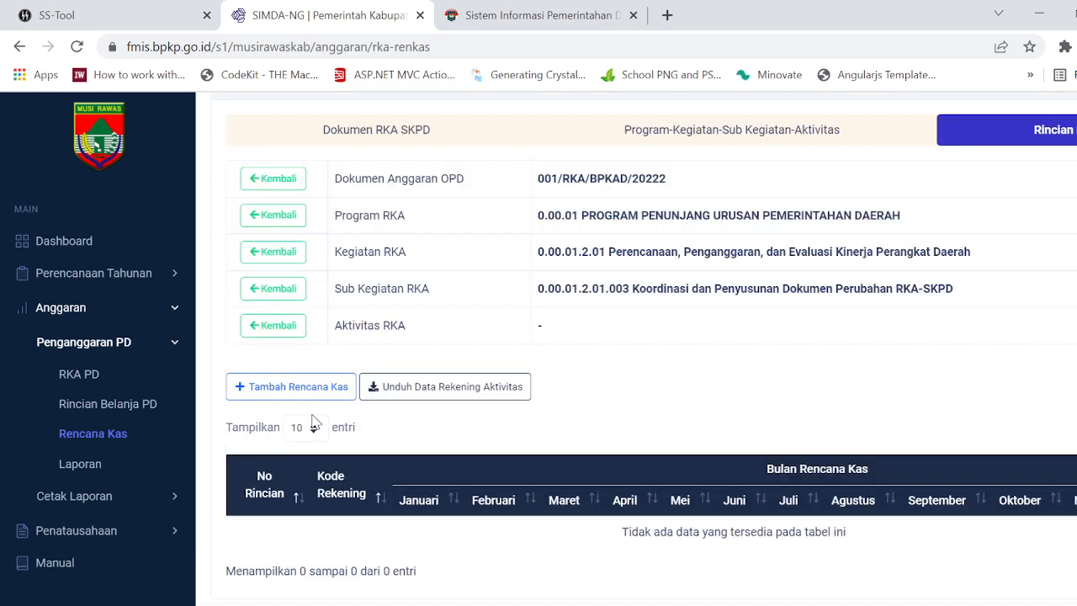
Step: Return to the activity list and examine the budget ceiling and cash plan amounts of its sub-activities
{"action": "left_click", "coordinate": [781, 134]}
{"action": "scroll", "coordinate": [880, 422], "scroll_direction": "down", "scroll_amount": 20}
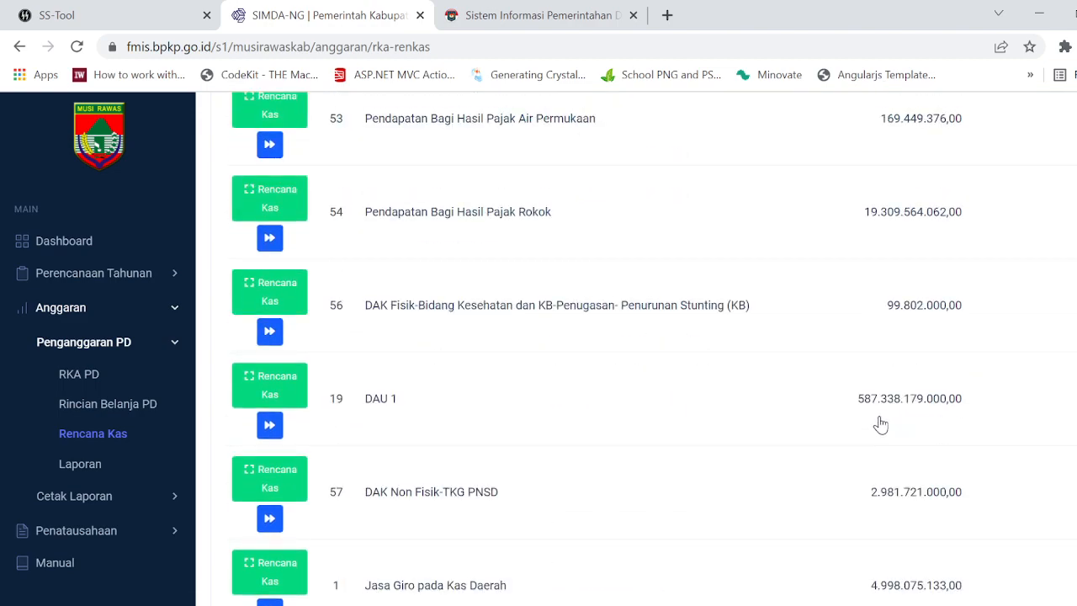
{"action": "scroll", "coordinate": [880, 422], "scroll_direction": "down", "scroll_amount": 8}
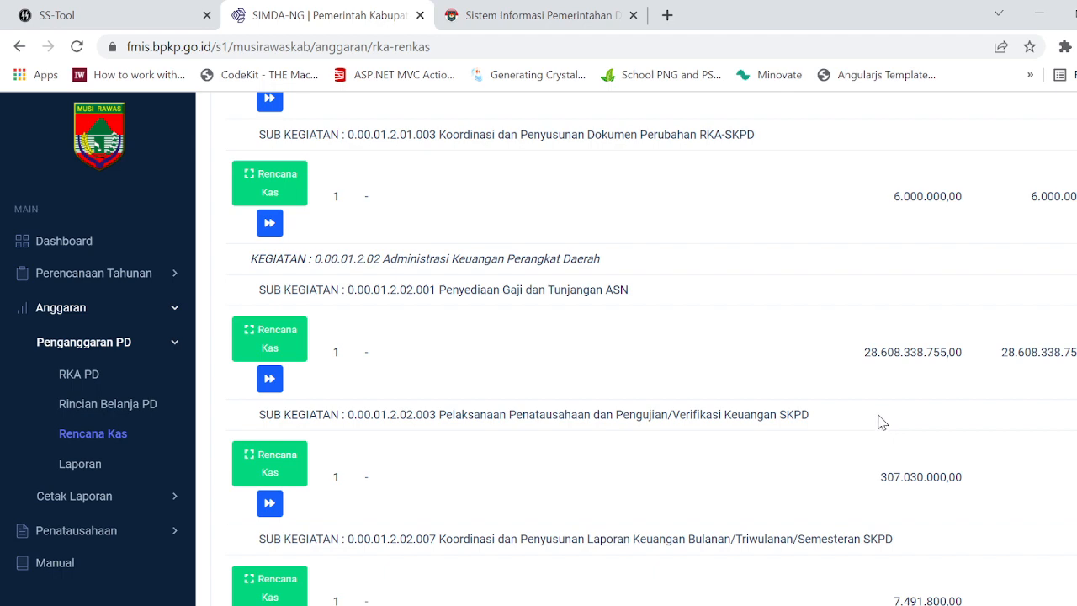
{"action": "scroll", "coordinate": [880, 422], "scroll_direction": "down", "scroll_amount": 10}
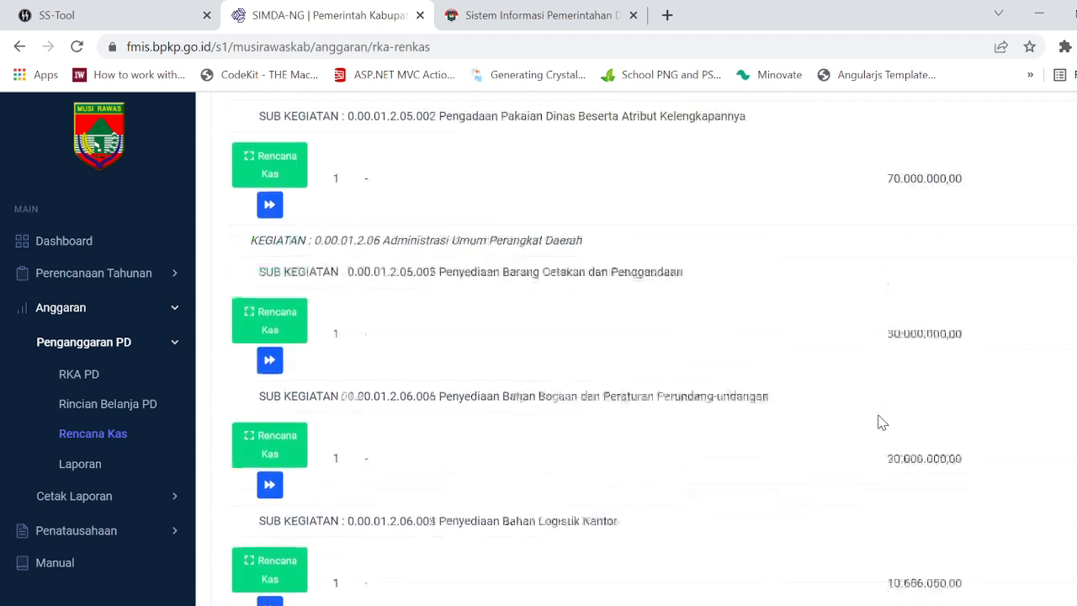
{"action": "scroll", "coordinate": [882, 422], "scroll_direction": "down", "scroll_amount": 10}
{"action": "scroll", "coordinate": [879, 423], "scroll_direction": "down", "scroll_amount": 20}
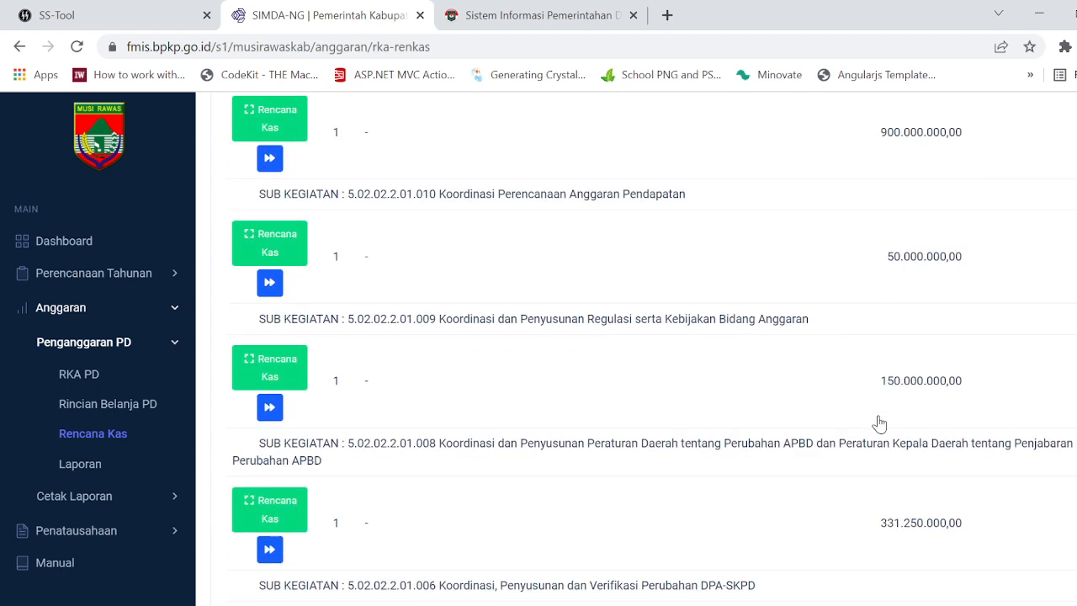
{"action": "scroll", "coordinate": [879, 423], "scroll_direction": "up", "scroll_amount": 20}
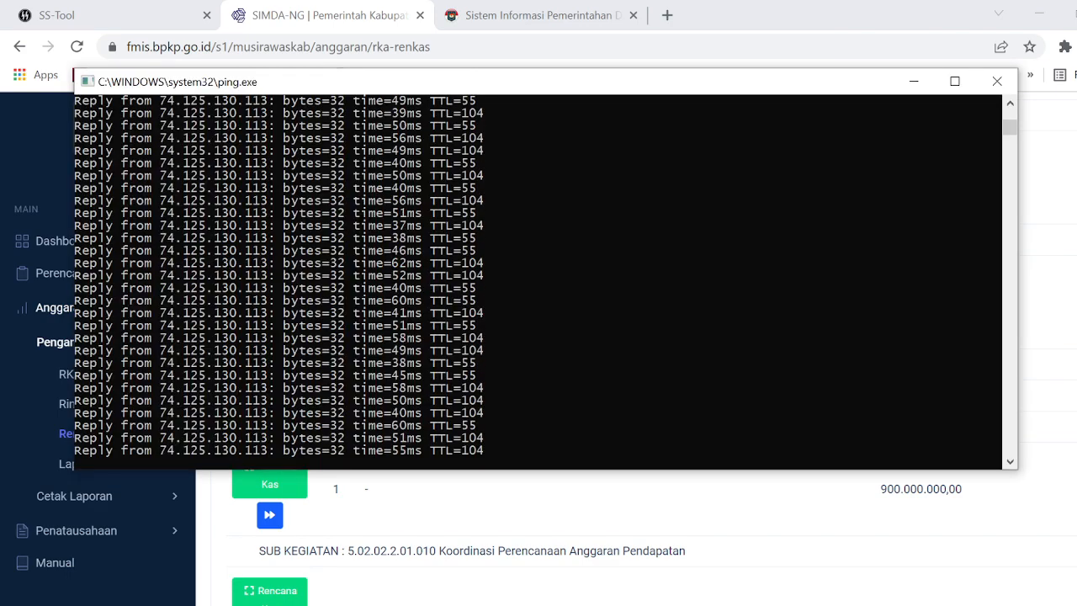
{"action": "scroll", "coordinate": [673, 455], "scroll_direction": "up", "scroll_amount": 1}
{"action": "scroll", "coordinate": [673, 454], "scroll_direction": "up", "scroll_amount": 15}
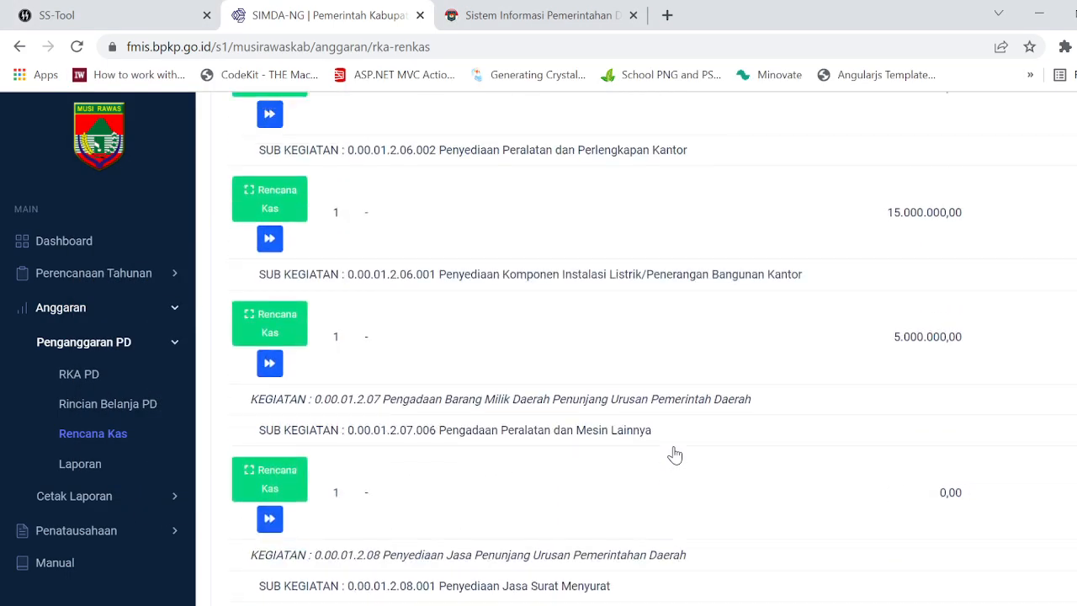
{"action": "scroll", "coordinate": [675, 455], "scroll_direction": "up", "scroll_amount": 8}
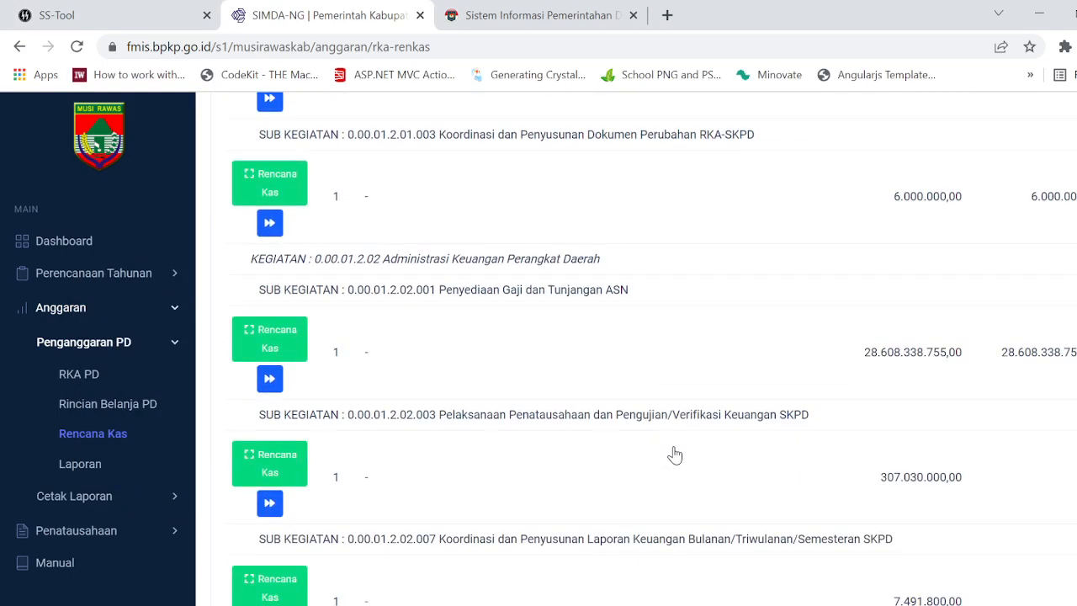
Step: Reopen the activities of RKA document 001/RKA/BPKAD/20222 from the document list and check all its activities for remaining cash plan amounts
{"action": "left_click", "coordinate": [272, 345]}
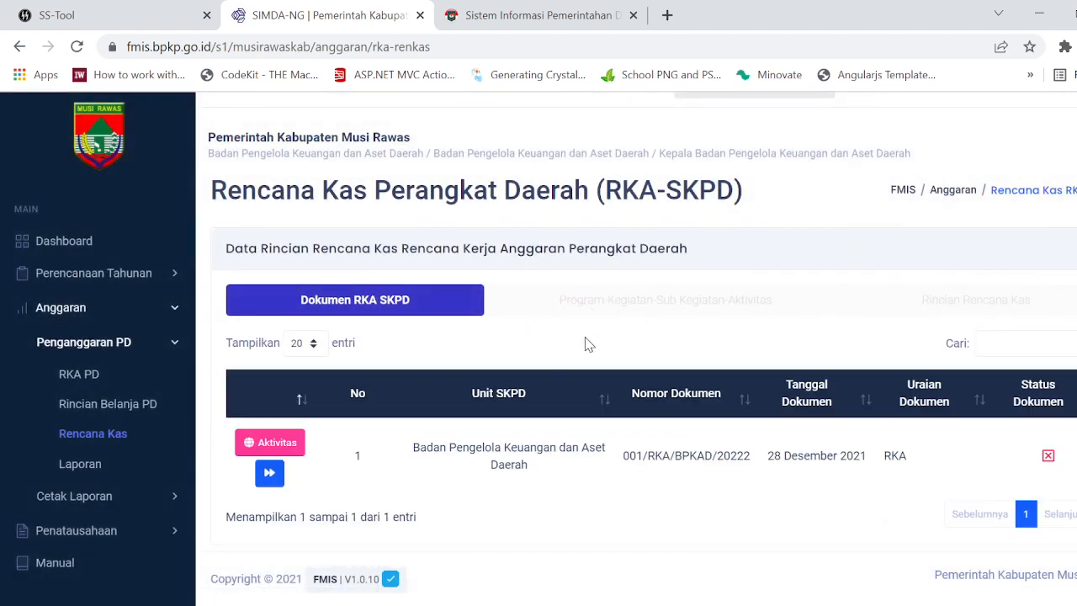
{"action": "left_click", "coordinate": [270, 473]}
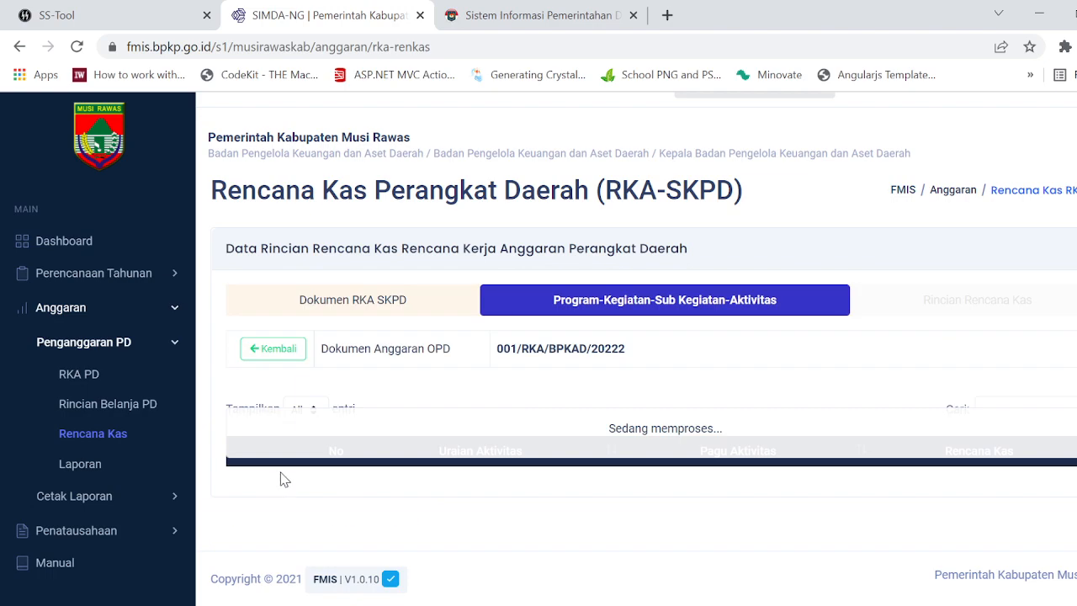
{"action": "scroll", "coordinate": [863, 409], "scroll_direction": "down", "scroll_amount": 20}
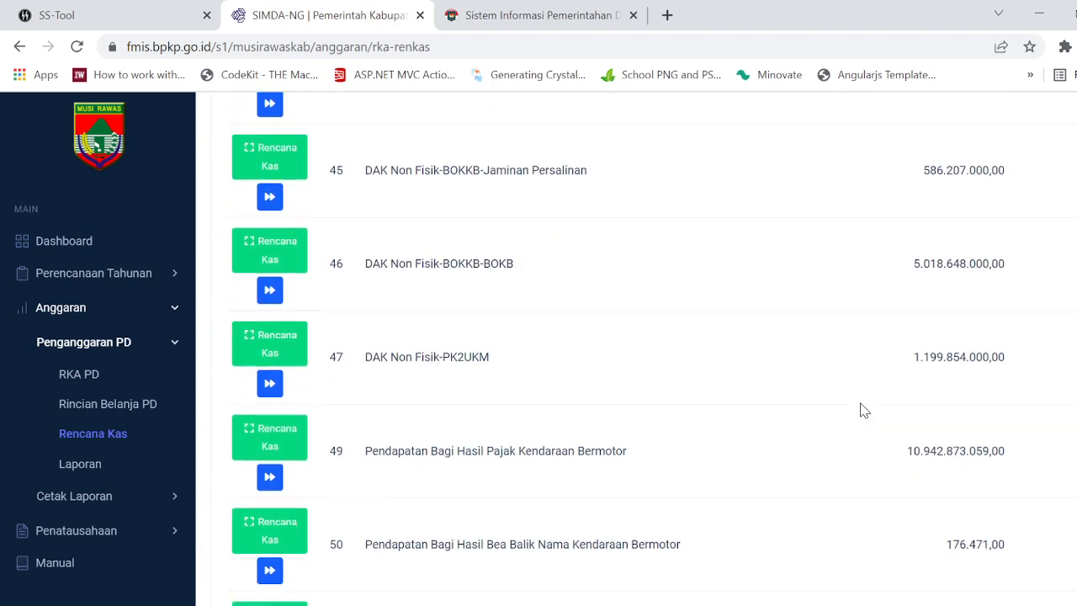
{"action": "scroll", "coordinate": [863, 410], "scroll_direction": "down", "scroll_amount": 20}
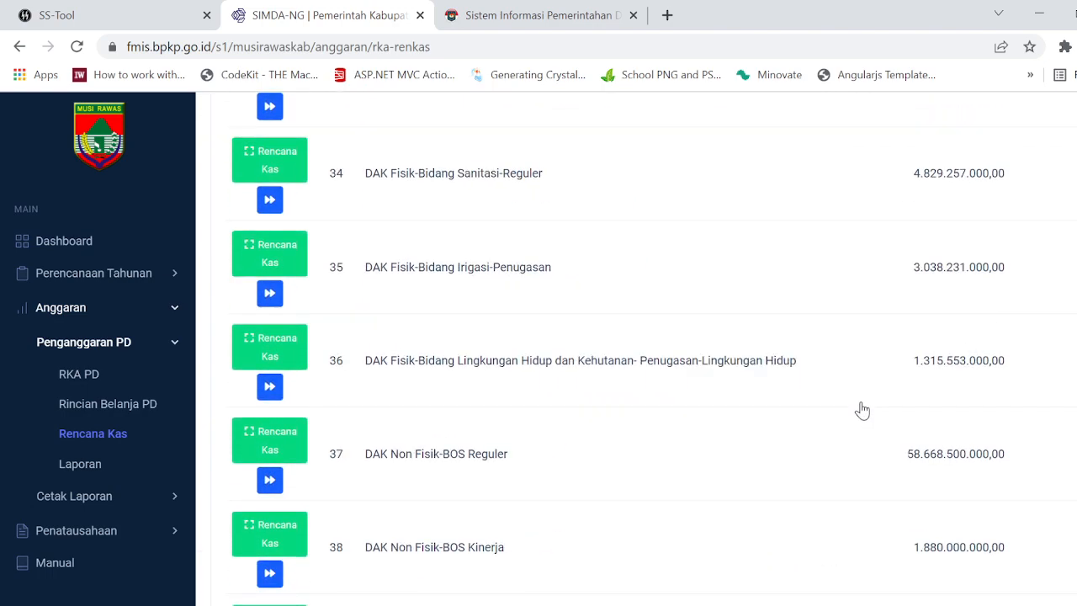
{"action": "scroll", "coordinate": [863, 409], "scroll_direction": "down", "scroll_amount": 20}
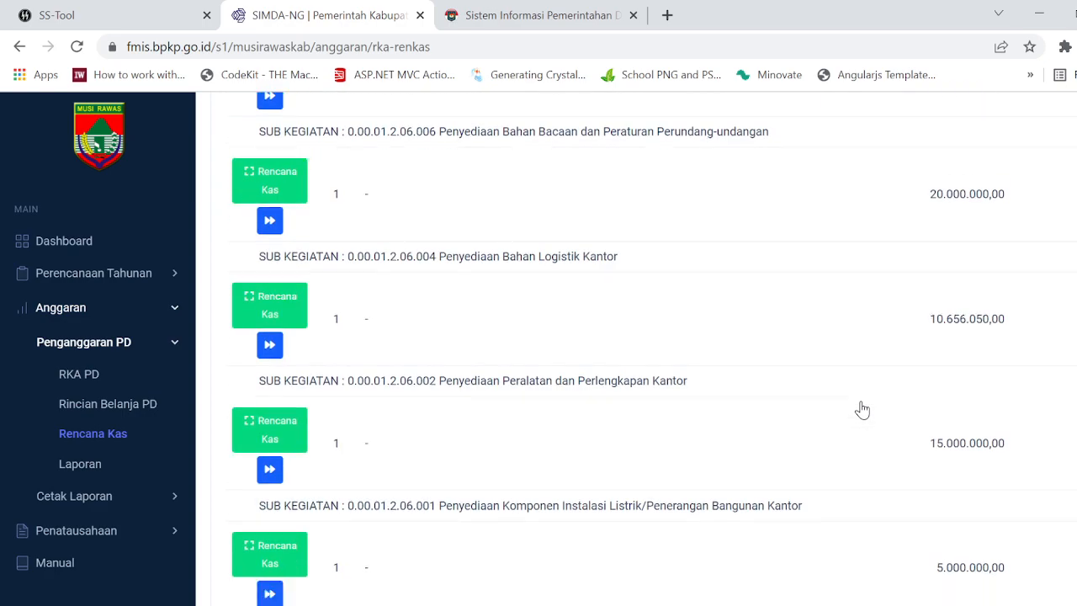
{"action": "scroll", "coordinate": [863, 409], "scroll_direction": "down", "scroll_amount": 20}
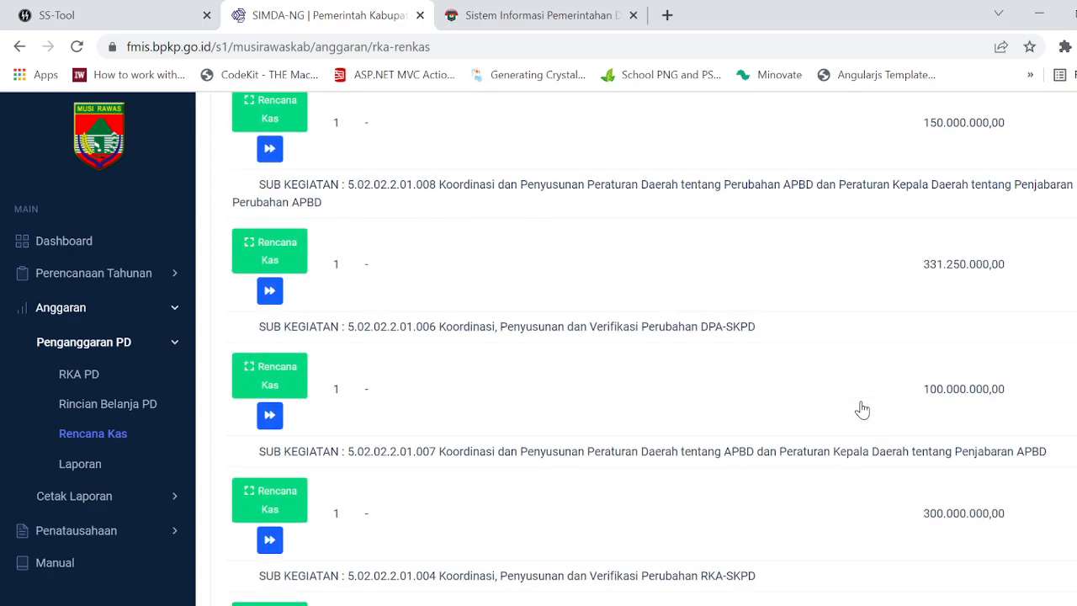
{"action": "scroll", "coordinate": [863, 410], "scroll_direction": "down", "scroll_amount": 20}
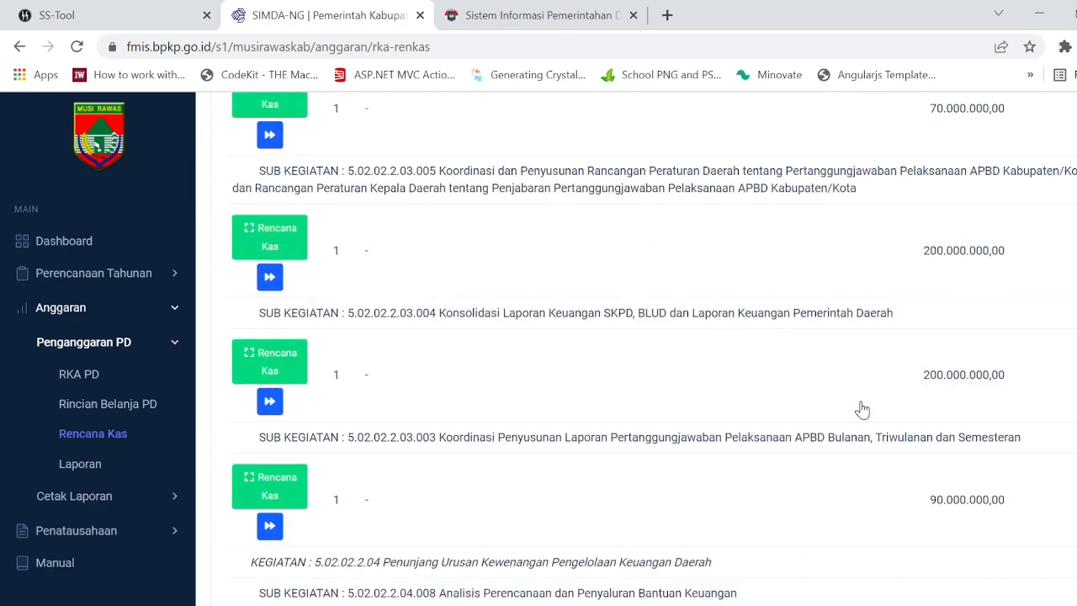
{"action": "scroll", "coordinate": [863, 410], "scroll_direction": "down", "scroll_amount": 20}
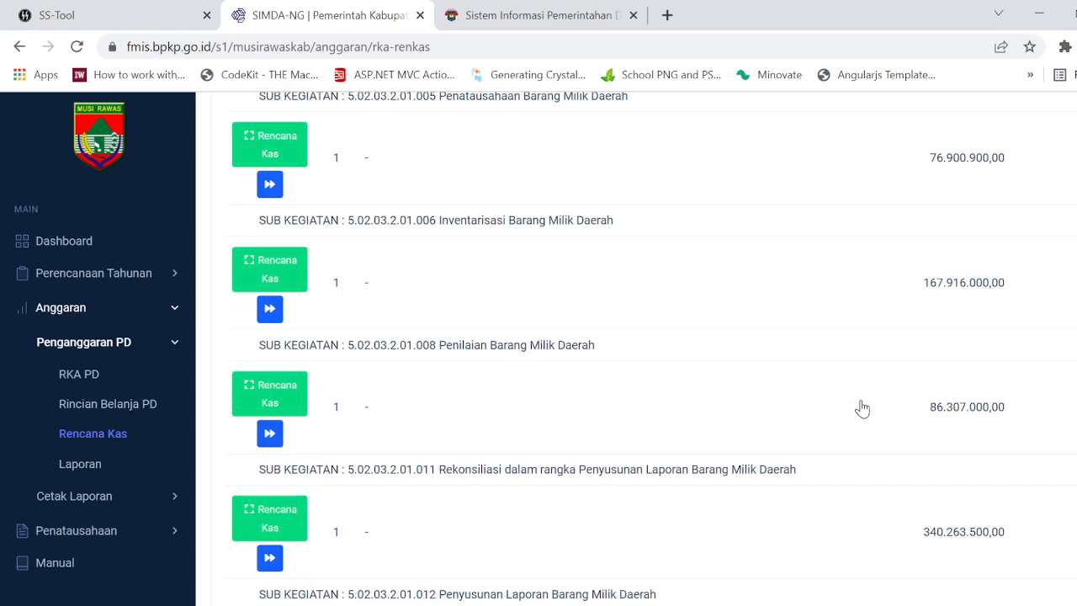
{"action": "scroll", "coordinate": [863, 410], "scroll_direction": "up", "scroll_amount": 20}
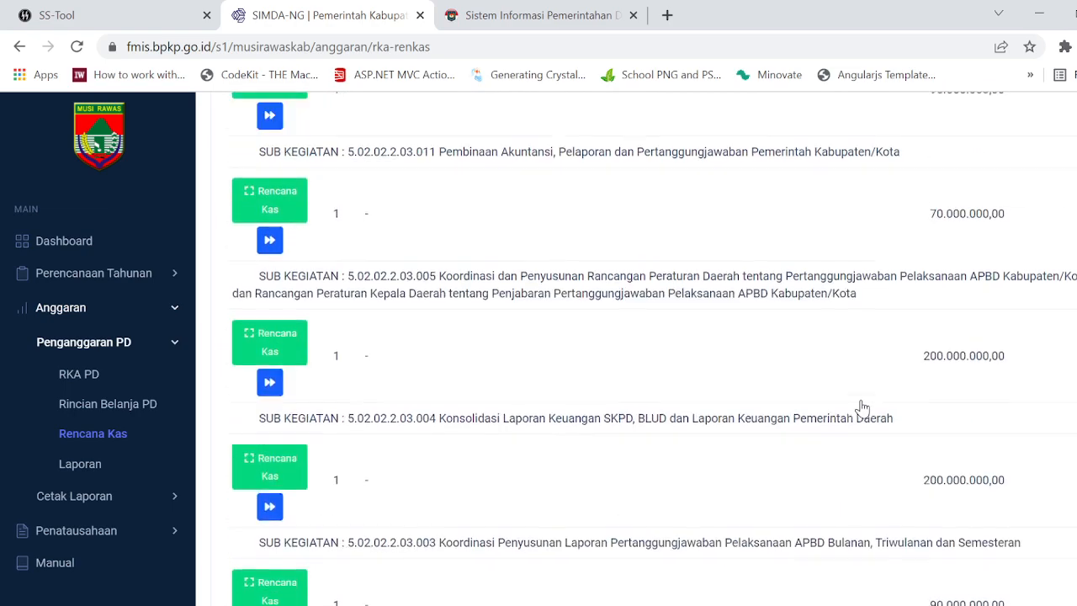
{"action": "scroll", "coordinate": [863, 409], "scroll_direction": "up", "scroll_amount": 20}
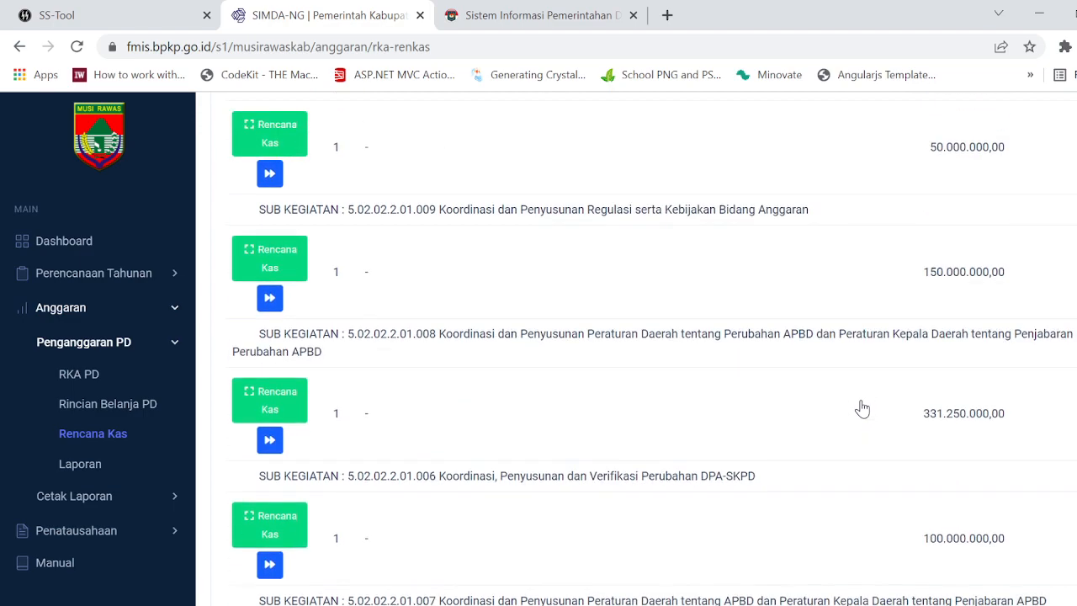
{"action": "scroll", "coordinate": [862, 409], "scroll_direction": "up", "scroll_amount": 20}
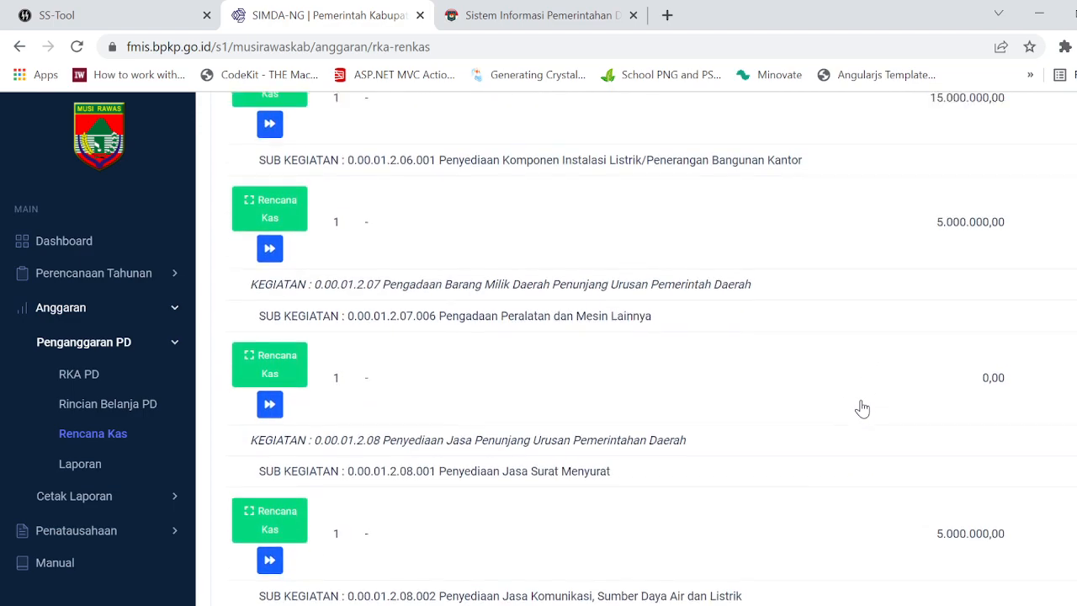
{"action": "scroll", "coordinate": [862, 409], "scroll_direction": "up", "scroll_amount": 5}
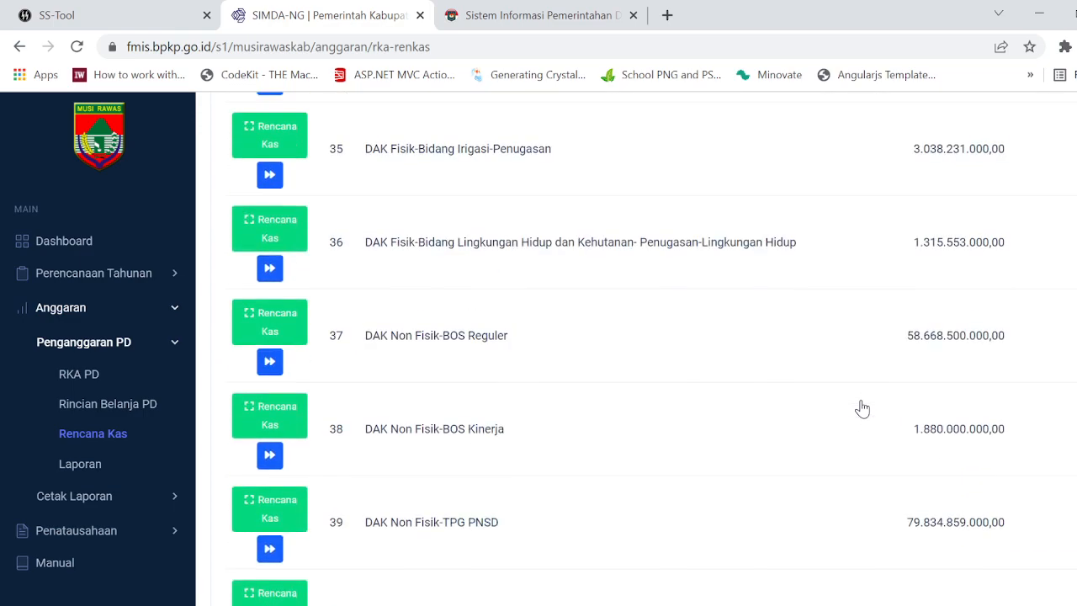
{"action": "scroll", "coordinate": [863, 409], "scroll_direction": "up", "scroll_amount": 20}
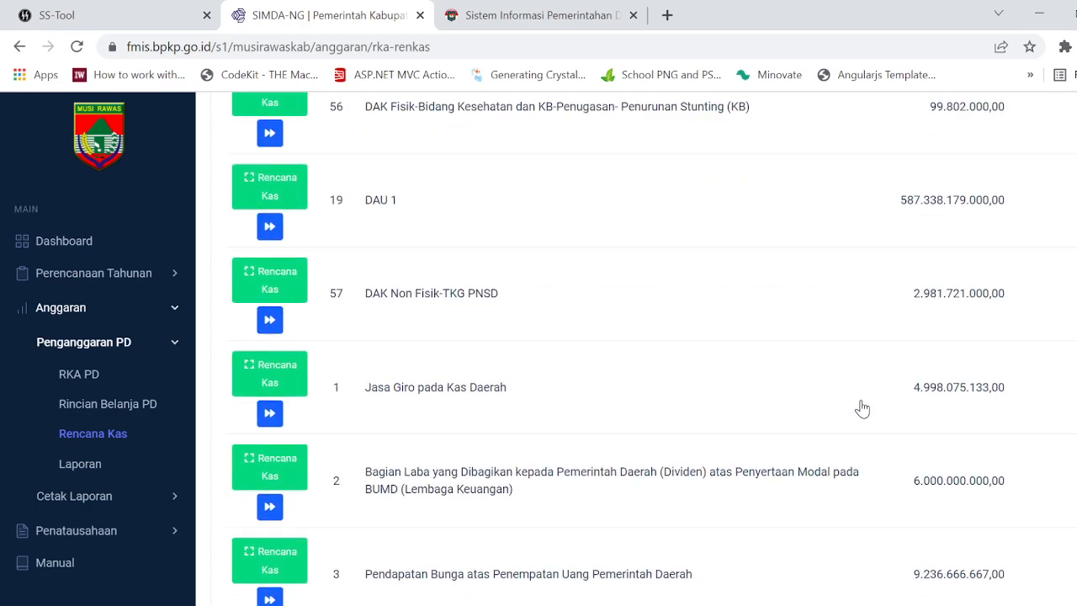
{"action": "scroll", "coordinate": [863, 409], "scroll_direction": "up", "scroll_amount": 13}
{"action": "scroll", "coordinate": [861, 408], "scroll_direction": "down", "scroll_amount": 11}
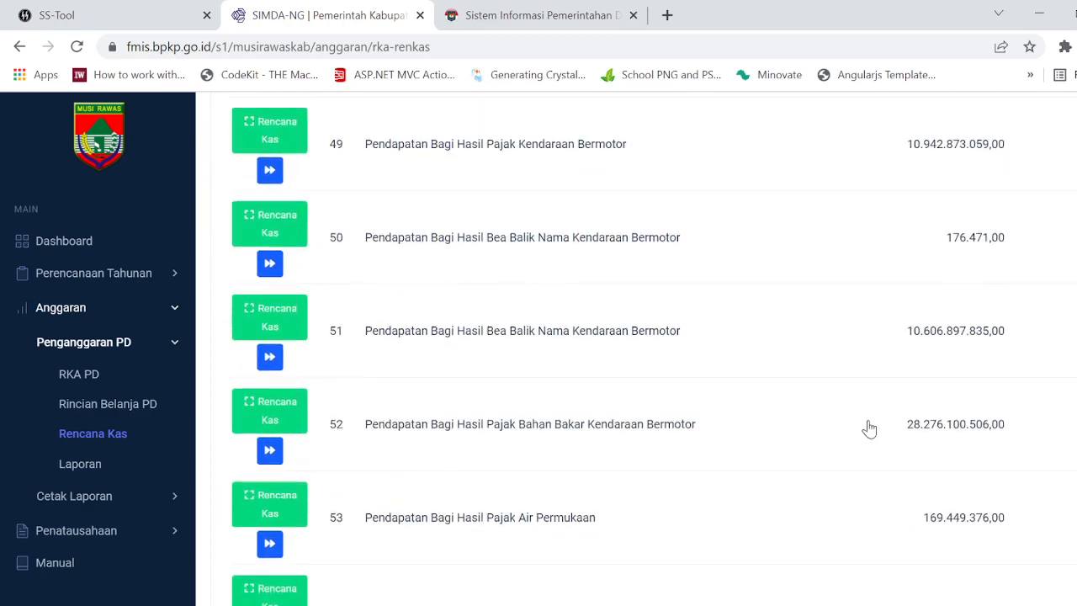
{"action": "scroll", "coordinate": [868, 428], "scroll_direction": "up", "scroll_amount": 5}
{"action": "scroll", "coordinate": [869, 429], "scroll_direction": "down", "scroll_amount": 3}
{"action": "scroll", "coordinate": [869, 429], "scroll_direction": "up", "scroll_amount": 9}
{"action": "scroll", "coordinate": [869, 429], "scroll_direction": "down", "scroll_amount": 20}
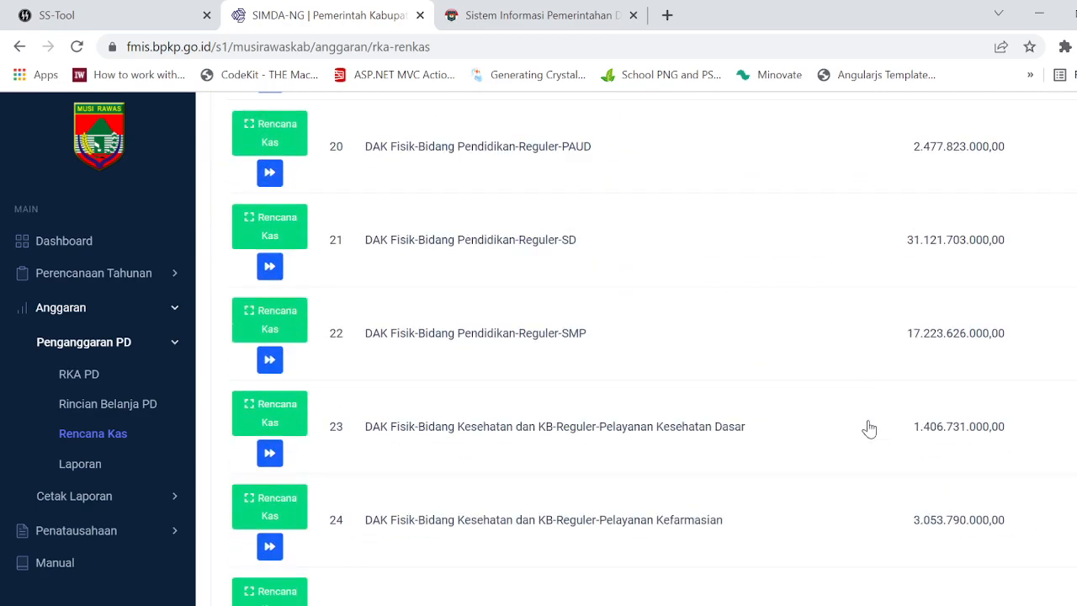
{"action": "scroll", "coordinate": [869, 429], "scroll_direction": "down", "scroll_amount": 20}
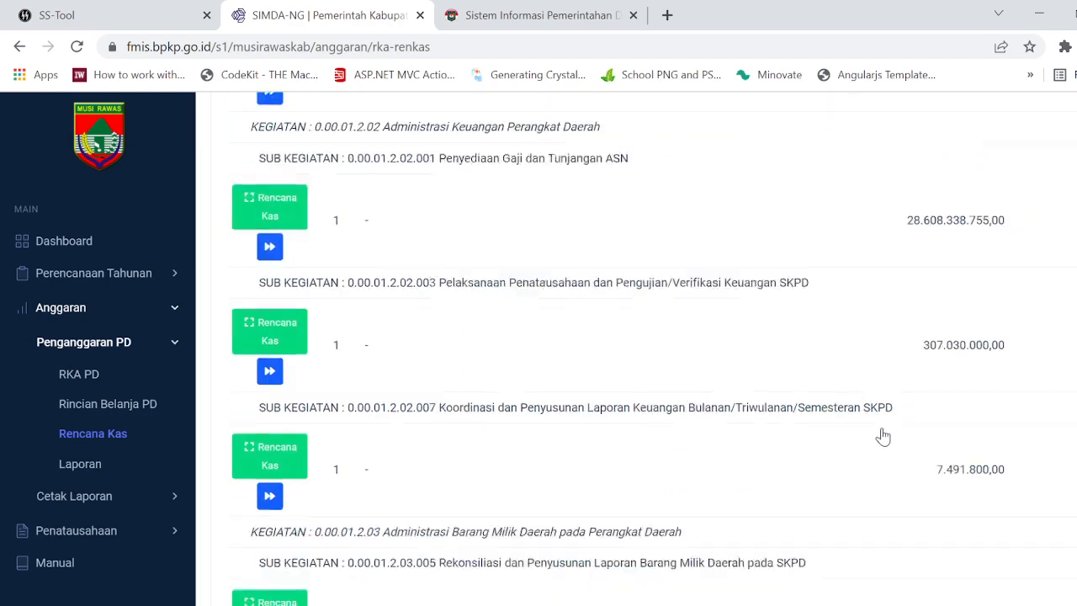
{"action": "scroll", "coordinate": [882, 437], "scroll_direction": "down", "scroll_amount": 20}
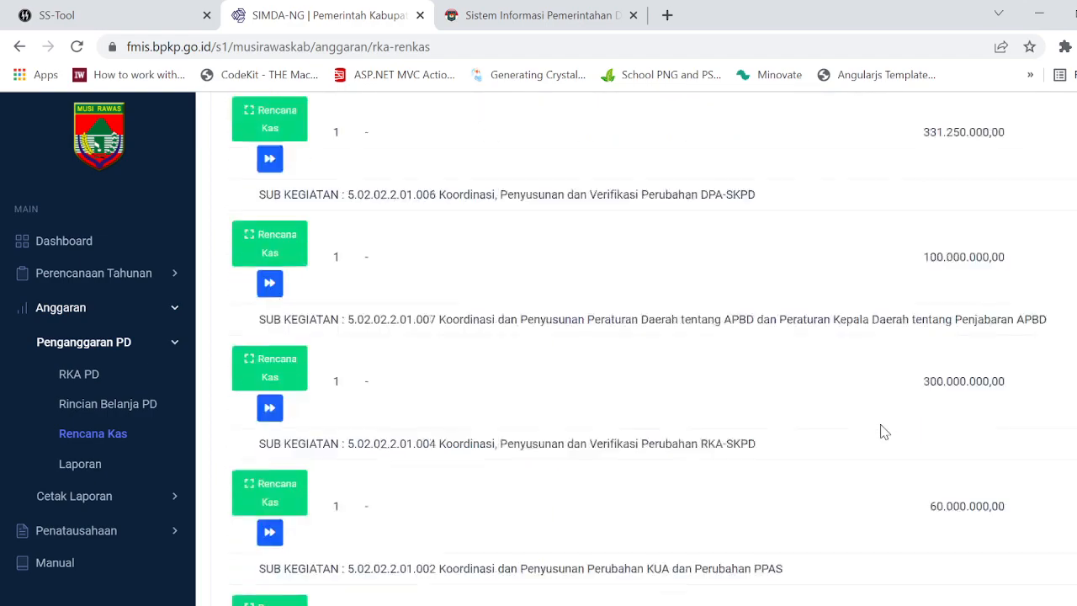
{"action": "scroll", "coordinate": [882, 431], "scroll_direction": "down", "scroll_amount": 20}
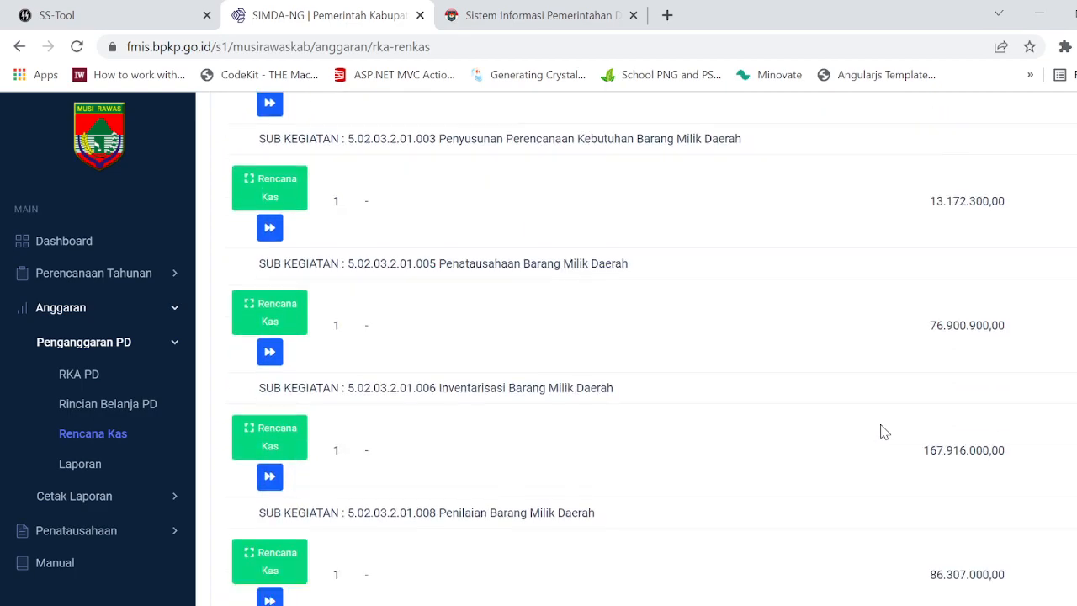
{"action": "scroll", "coordinate": [881, 432], "scroll_direction": "up", "scroll_amount": 20}
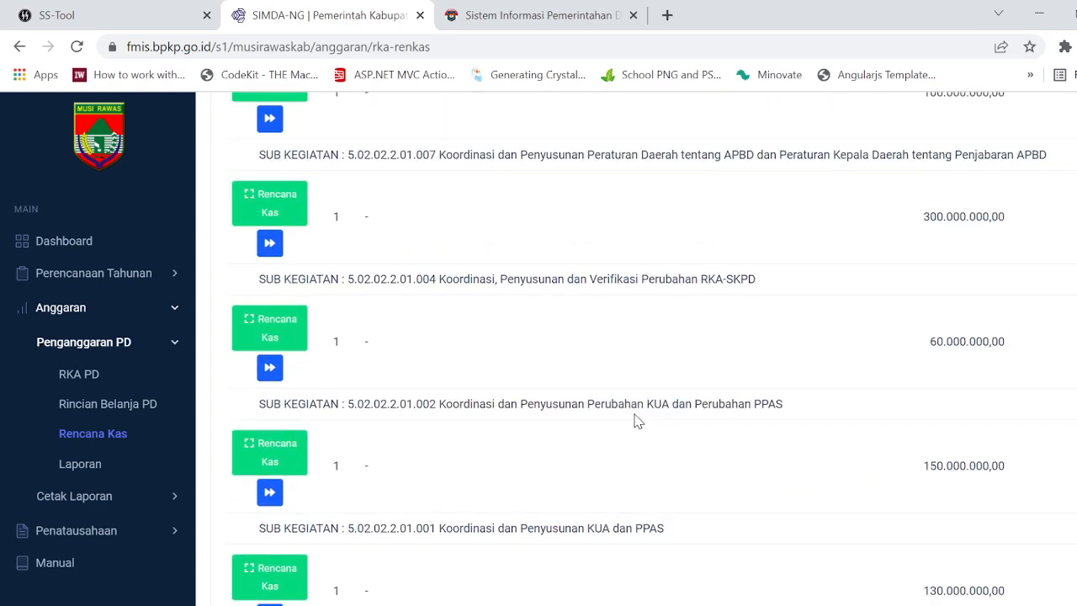
{"action": "scroll", "coordinate": [635, 420], "scroll_direction": "up", "scroll_amount": 20}
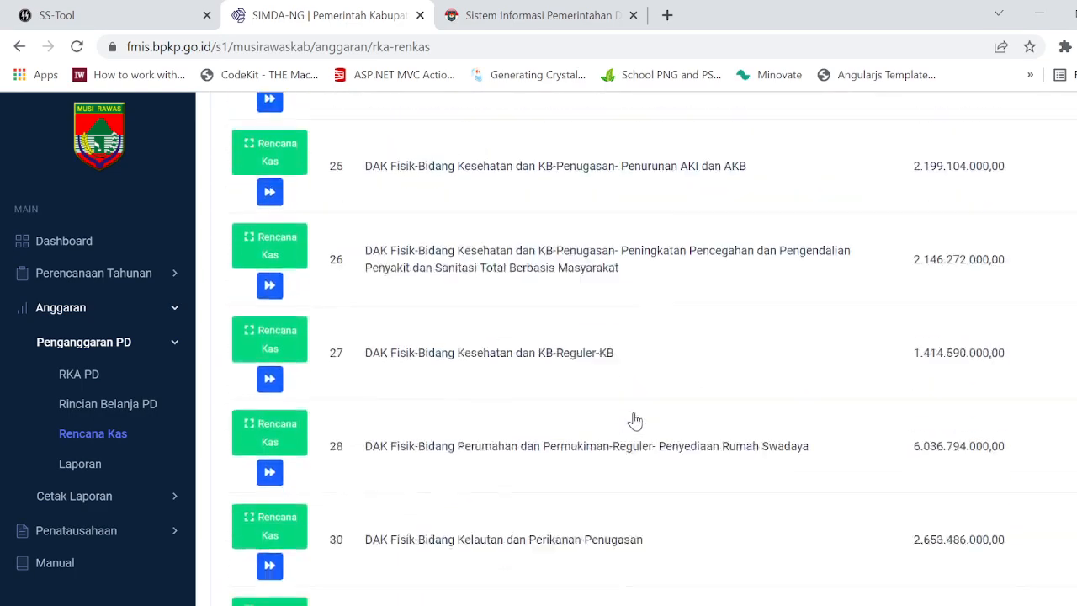
{"action": "scroll", "coordinate": [635, 419], "scroll_direction": "up", "scroll_amount": 5}
Step: Switch to SS-Tool and log in with the account's username and password
{"action": "key", "text": "ctrl+shift+Tab"}
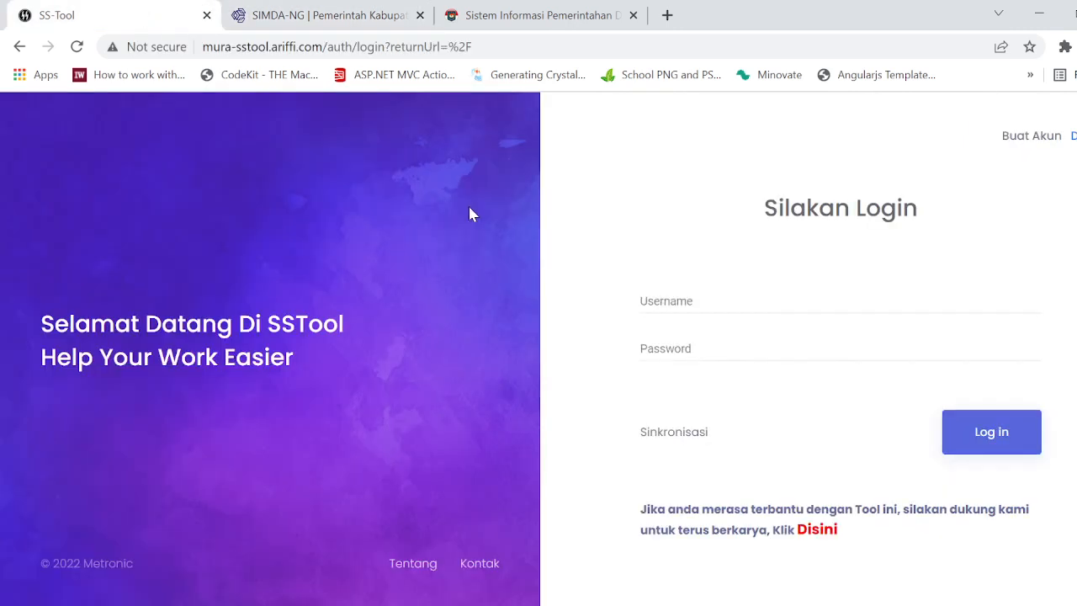
{"action": "left_click", "coordinate": [776, 307]}
{"action": "type", "text": "mur"}
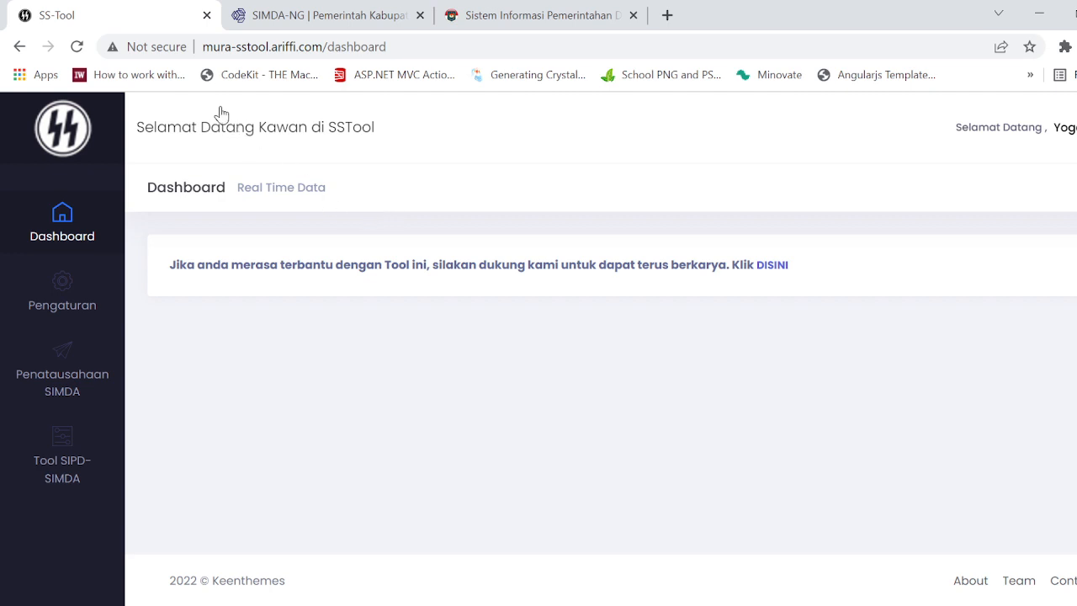
{"action": "left_click", "coordinate": [156, 47]}
{"action": "left_click", "coordinate": [208, 49]}
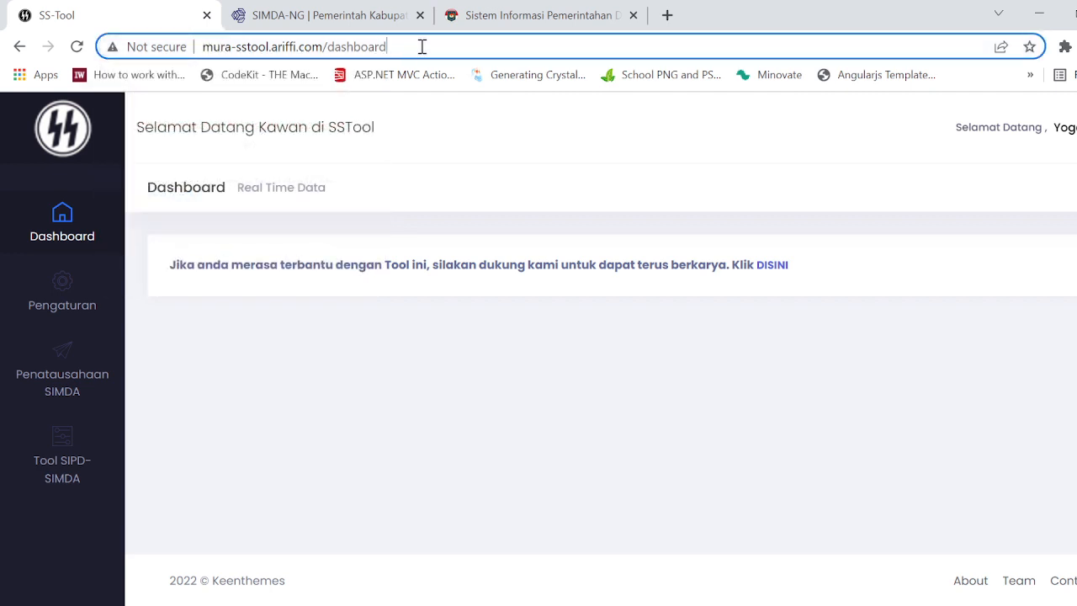
{"action": "left_click", "coordinate": [168, 47]}
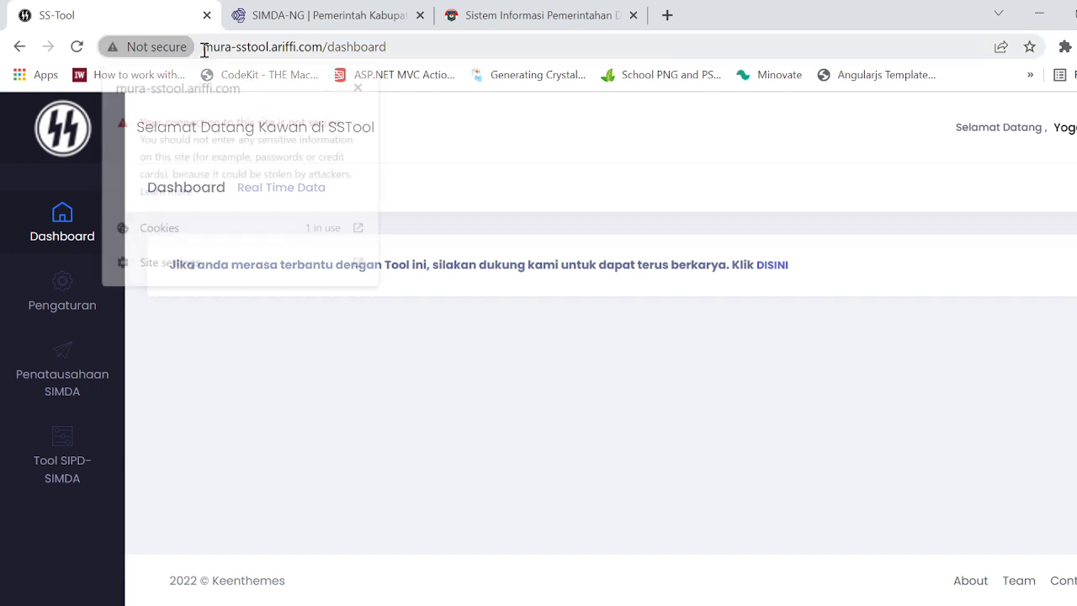
{"action": "left_click", "coordinate": [252, 46]}
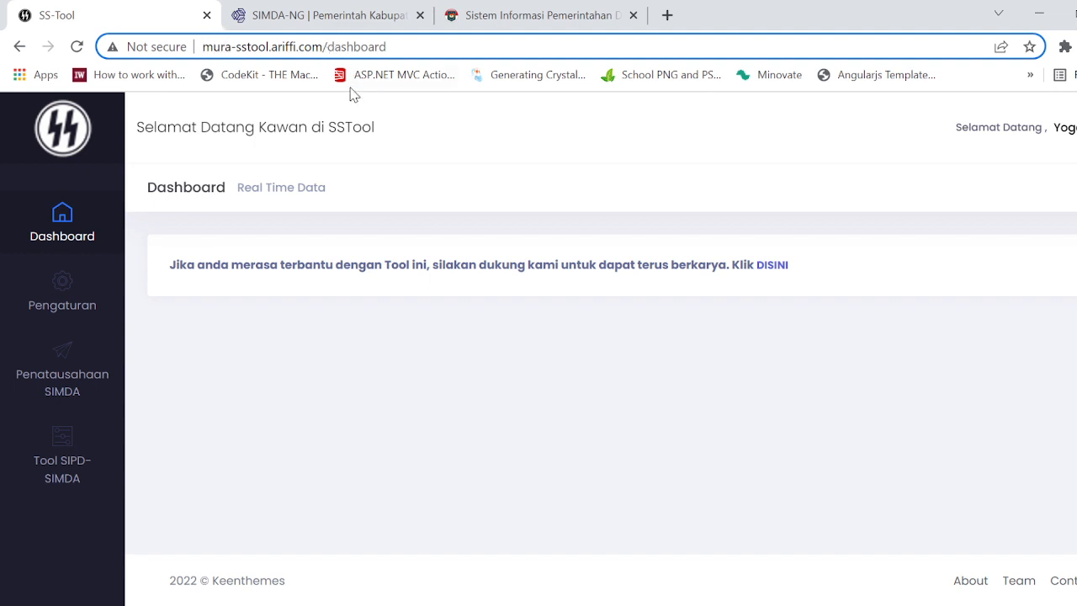
{"action": "left_click", "coordinate": [256, 479]}
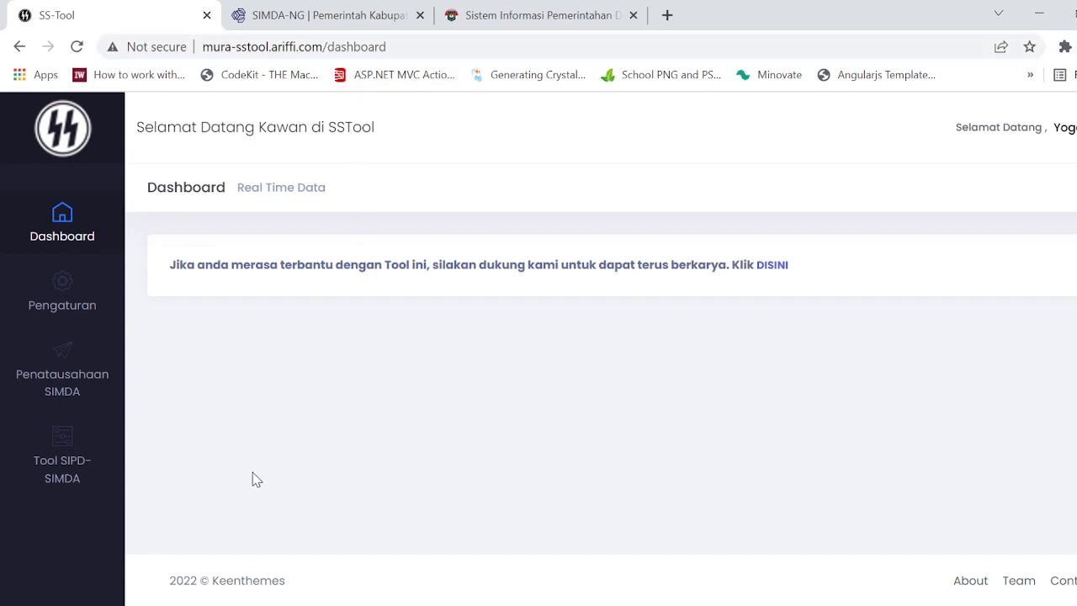
Step: Open Ekspor SPD To SIPD and log in to Sipenat again with the budget user's username and password
{"action": "mouse_move", "coordinate": [91, 453]}
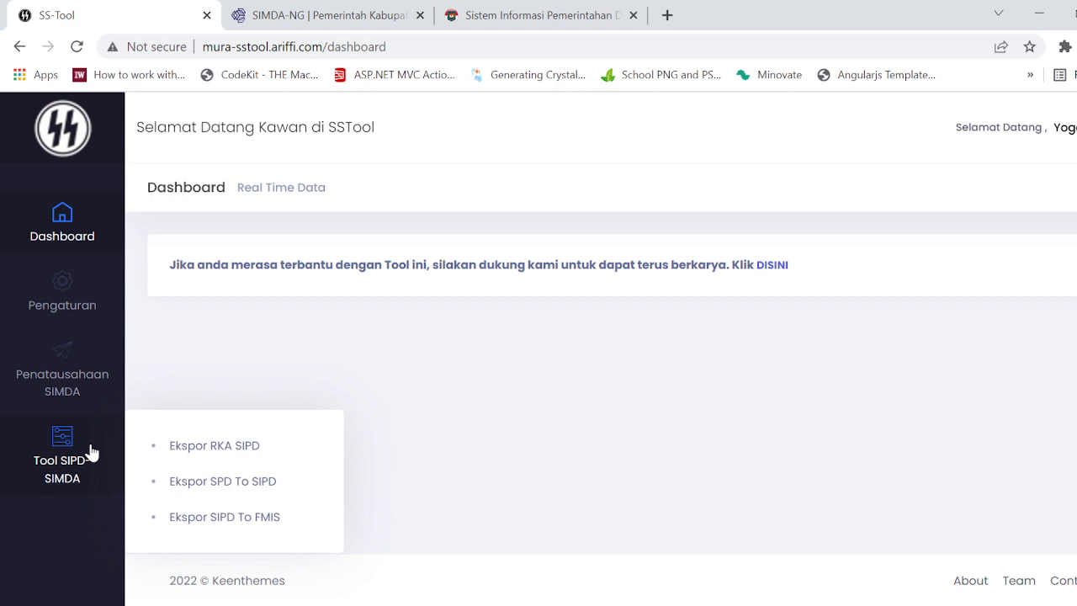
{"action": "left_click", "coordinate": [262, 492]}
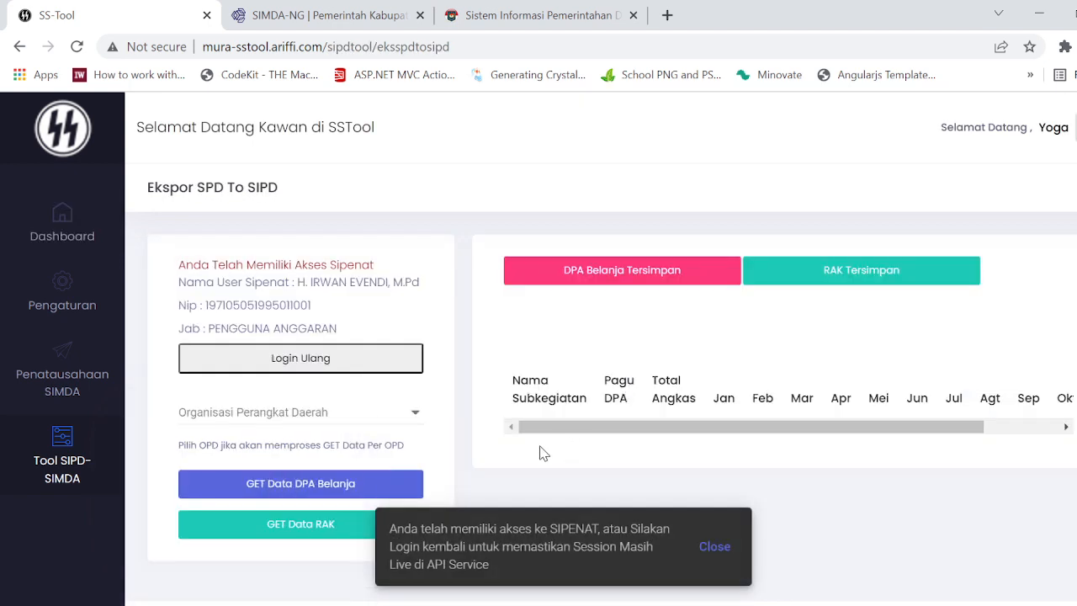
{"action": "left_click", "coordinate": [334, 360]}
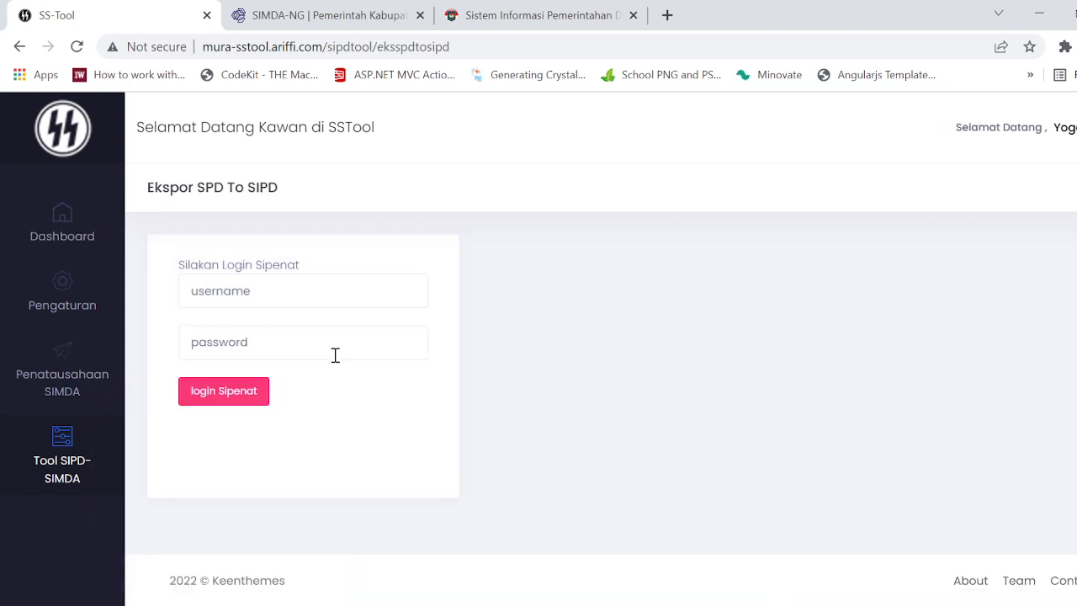
{"action": "left_click", "coordinate": [301, 288]}
{"action": "key", "text": "ctrl+v"}
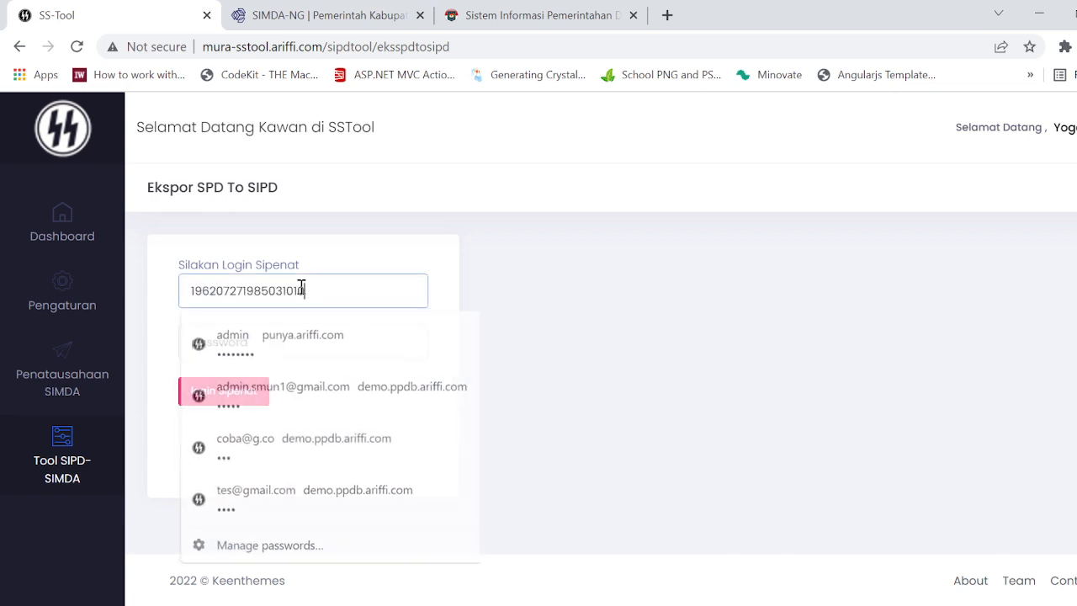
{"action": "left_click", "coordinate": [282, 354]}
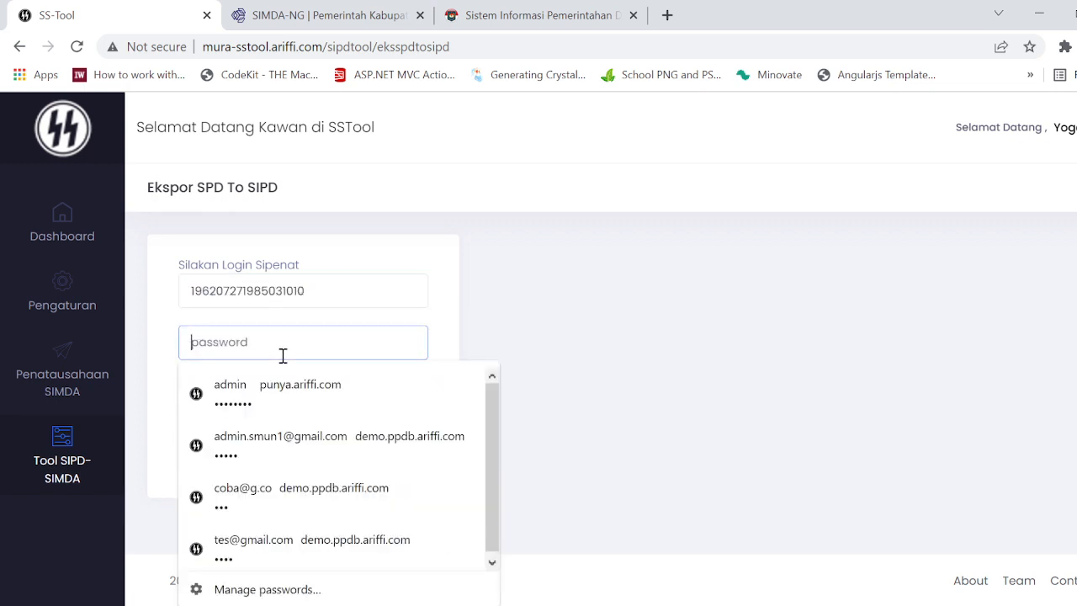
{"action": "type", "text": "••••••••••••"}
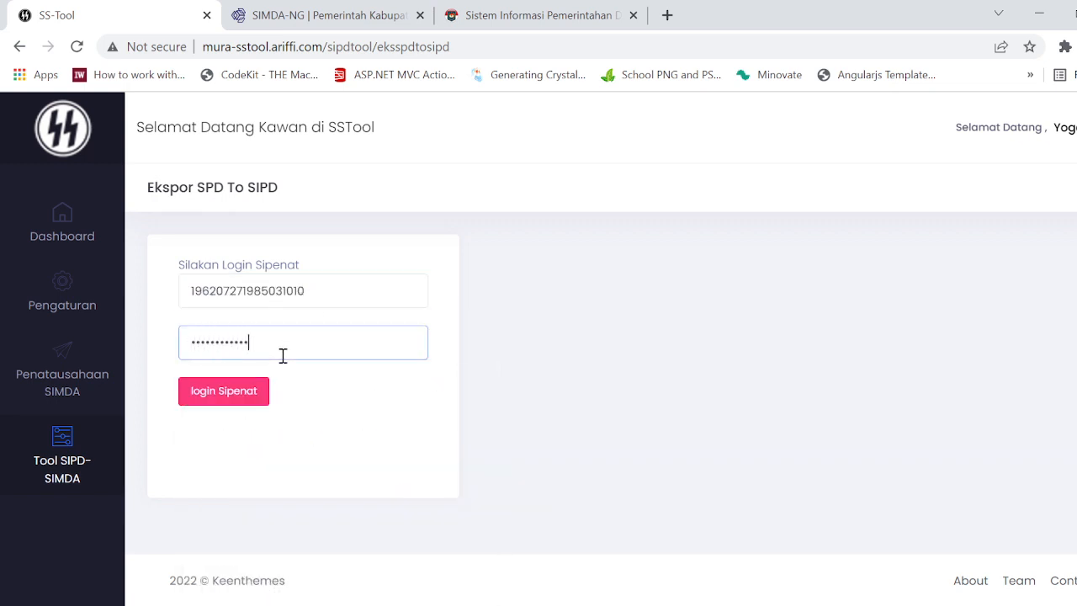
{"action": "key", "text": "Return"}
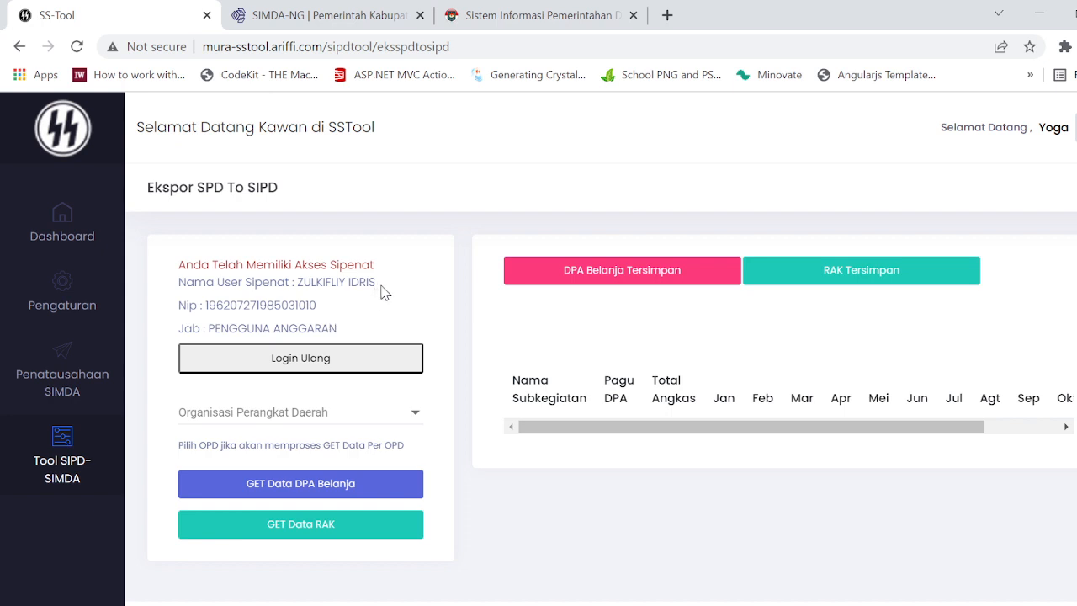
Step: Check the name, NIP and position of the logged-in Sipenat user
{"action": "left_click_drag", "start_coordinate": [383, 287], "coordinate": [186, 284]}
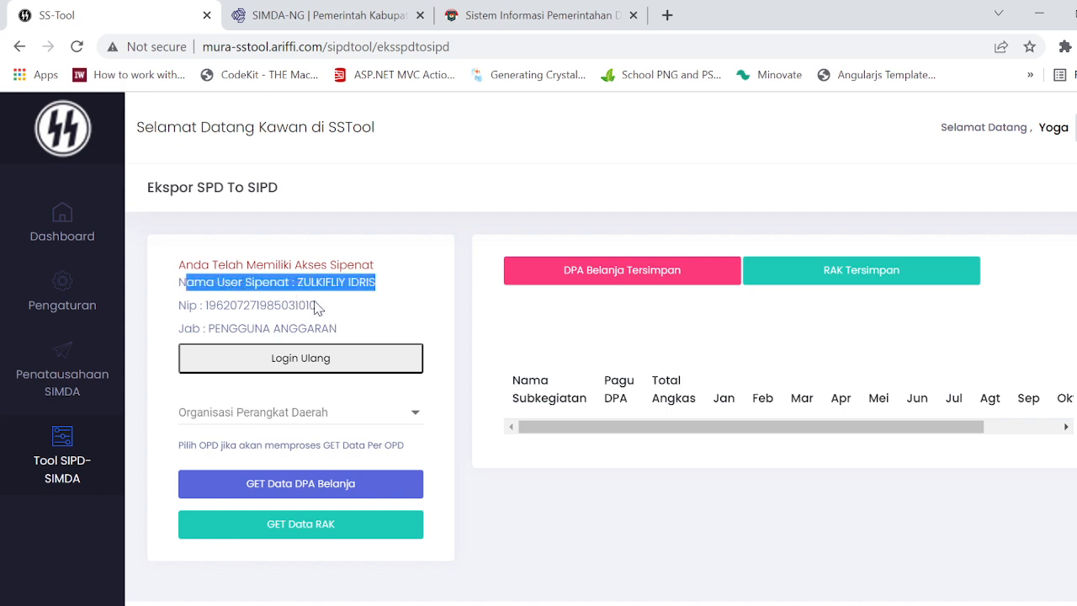
{"action": "left_click_drag", "start_coordinate": [318, 305], "coordinate": [203, 306]}
{"action": "left_click_drag", "start_coordinate": [333, 330], "coordinate": [178, 328]}
Step: Fetch the DPA Belanja and RAK data for the organisation Badan Pengelola Keuangan dan Aset Daerah
{"action": "left_click", "coordinate": [404, 413]}
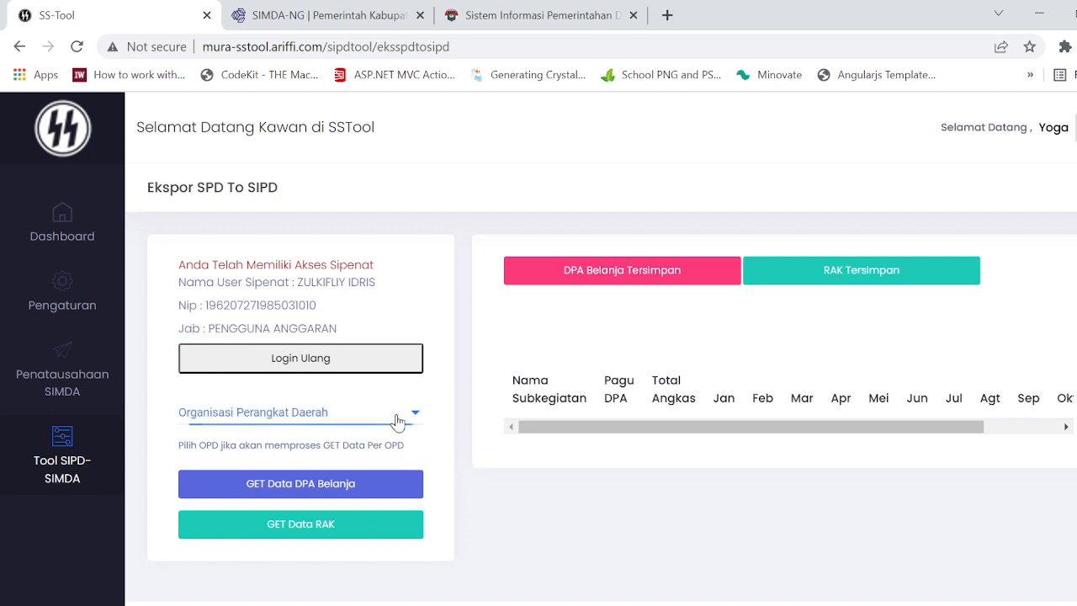
{"action": "left_click", "coordinate": [391, 446]}
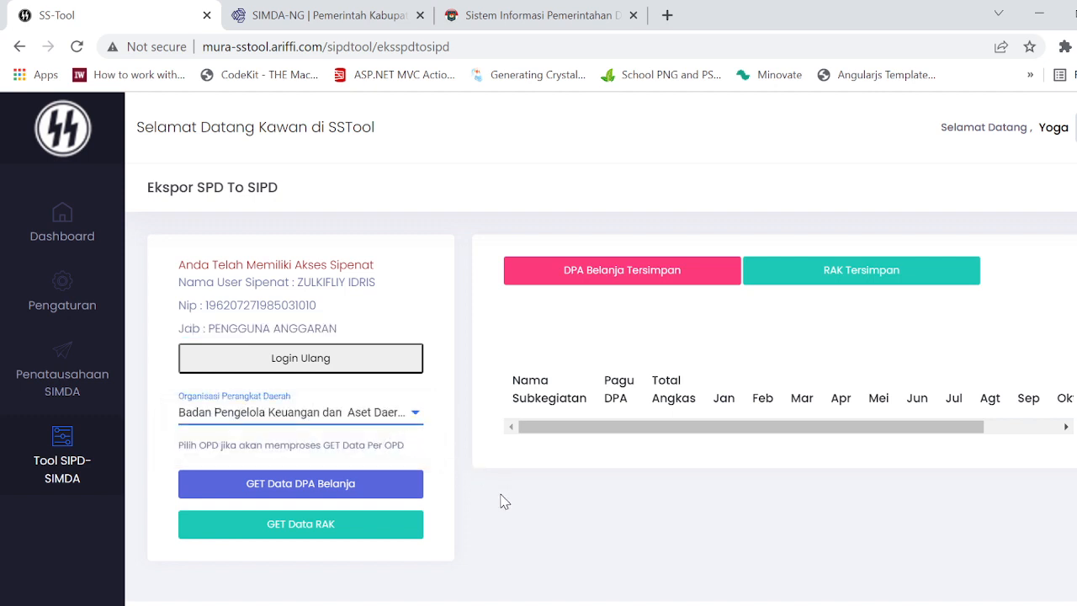
{"action": "scroll", "coordinate": [539, 488], "scroll_direction": "down", "scroll_amount": 1}
{"action": "scroll", "coordinate": [543, 487], "scroll_direction": "up", "scroll_amount": 1}
{"action": "left_click", "coordinate": [349, 491]}
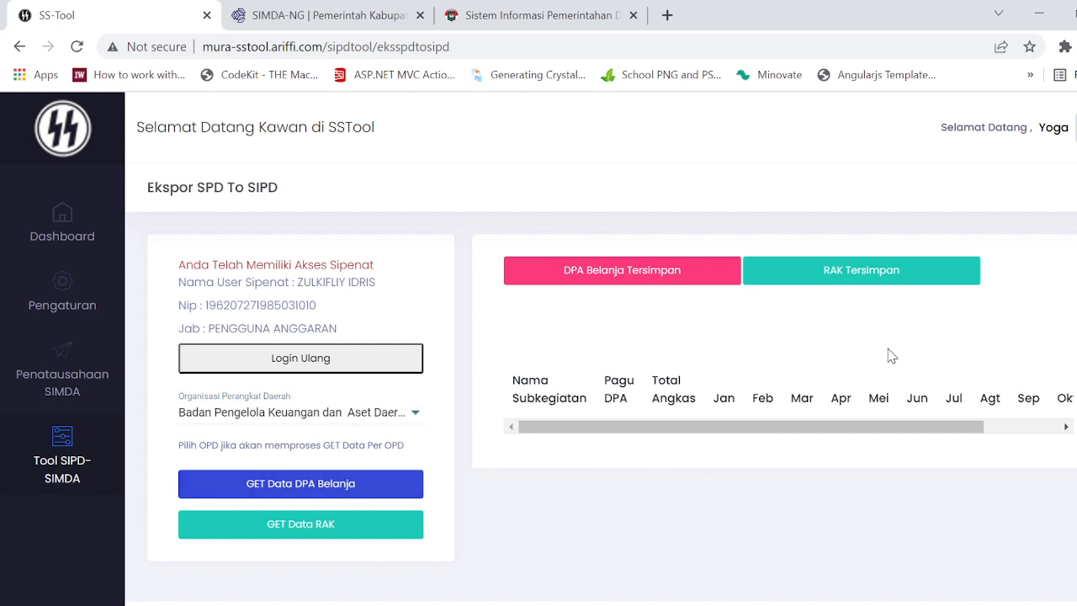
{"action": "left_click", "coordinate": [316, 532]}
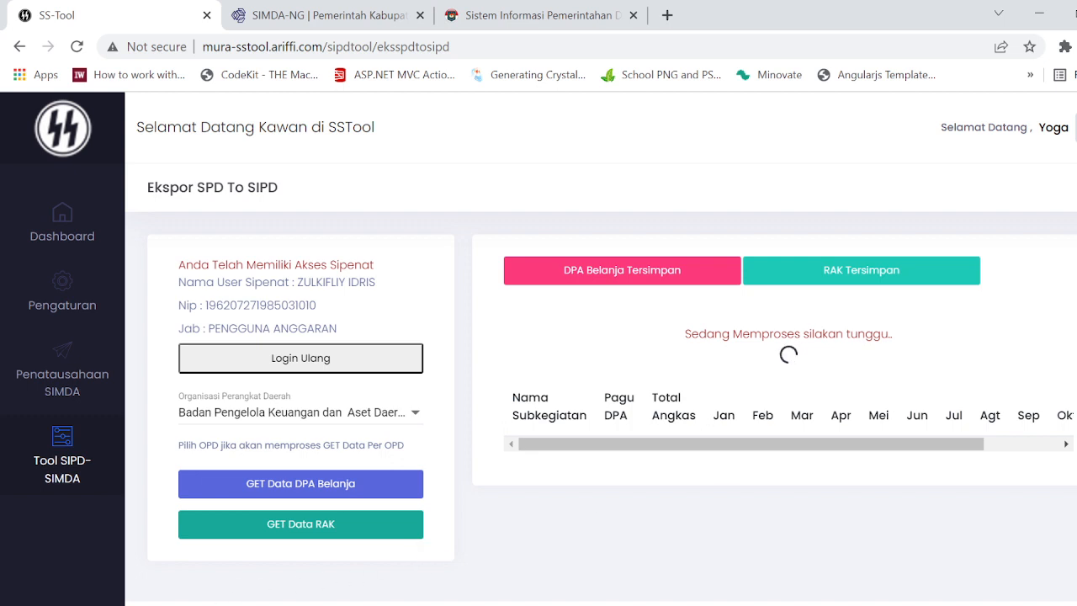
Step: Follow the cash budget insert log of portalcore.exe in the VPS PORTAL ARSDEV remote desktop, returning to SS-Tool between checks
{"action": "left_click", "coordinate": [308, 538]}
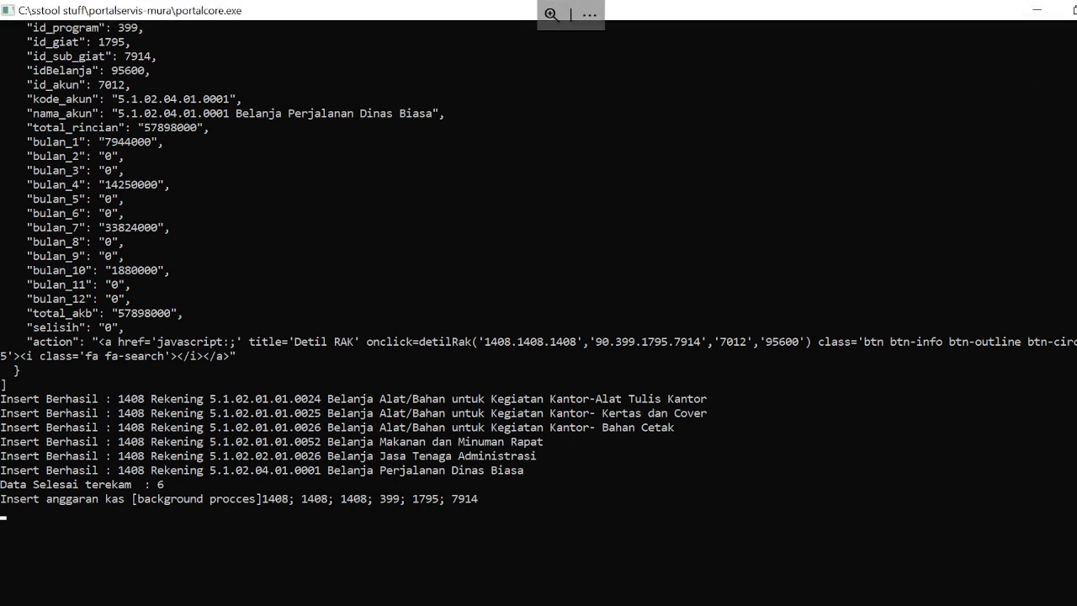
{"action": "scroll", "coordinate": [861, 223], "scroll_direction": "down", "scroll_amount": 2}
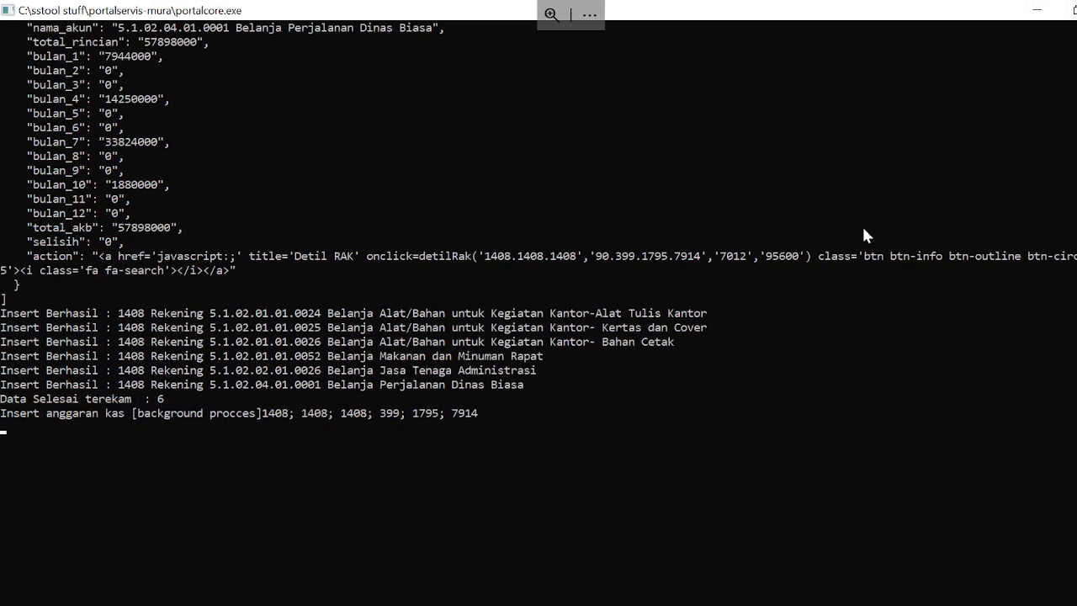
{"action": "left_click", "coordinate": [1044, 7]}
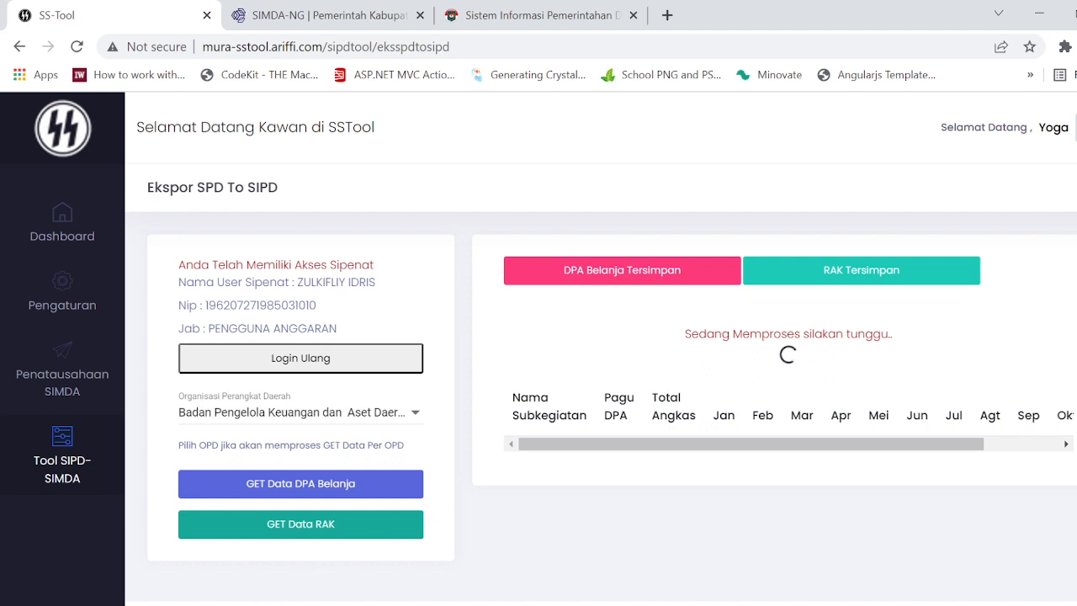
{"action": "left_click", "coordinate": [252, 604]}
{"action": "left_click", "coordinate": [289, 539]}
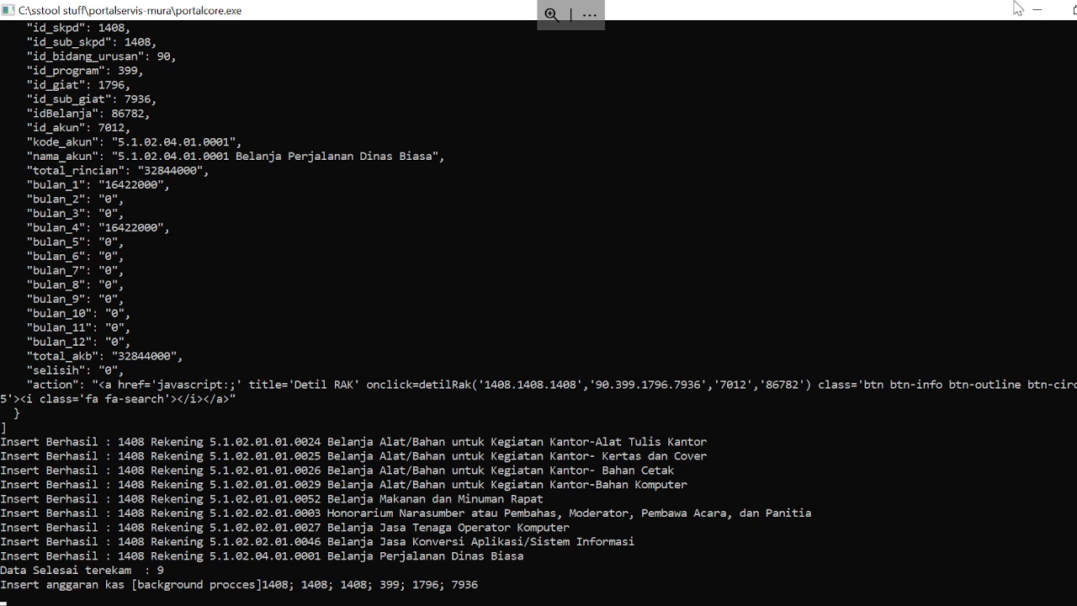
{"action": "left_click", "coordinate": [1039, 10]}
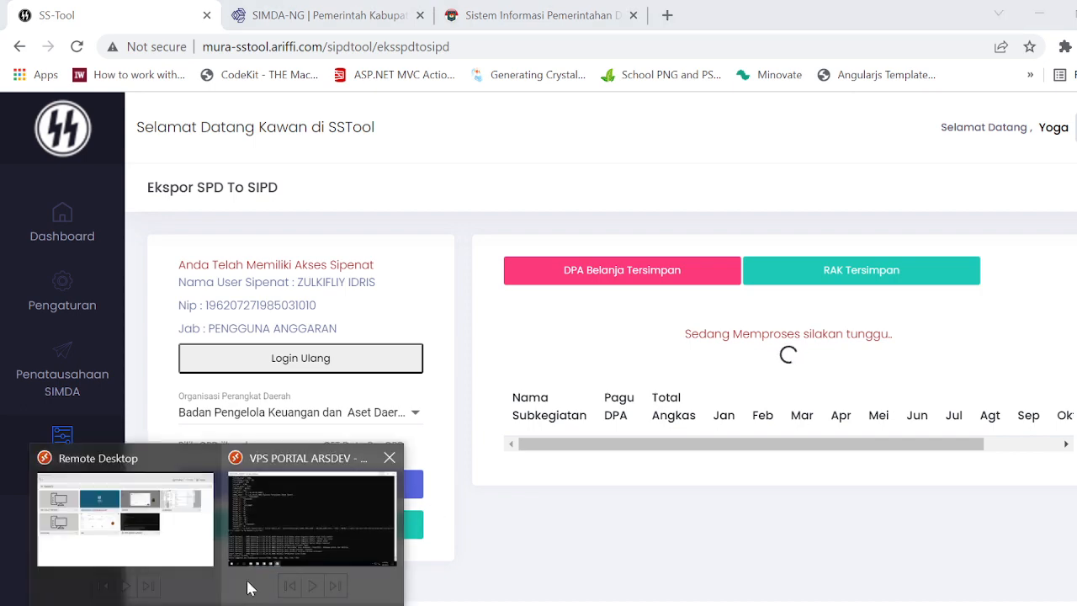
{"action": "left_click", "coordinate": [250, 580]}
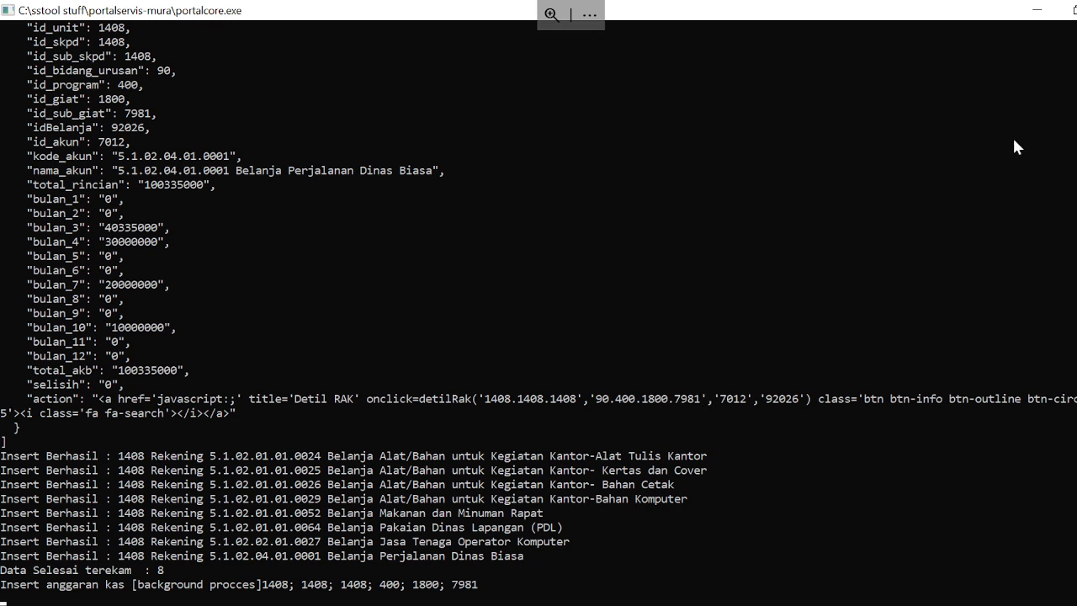
{"action": "left_click", "coordinate": [1039, 7]}
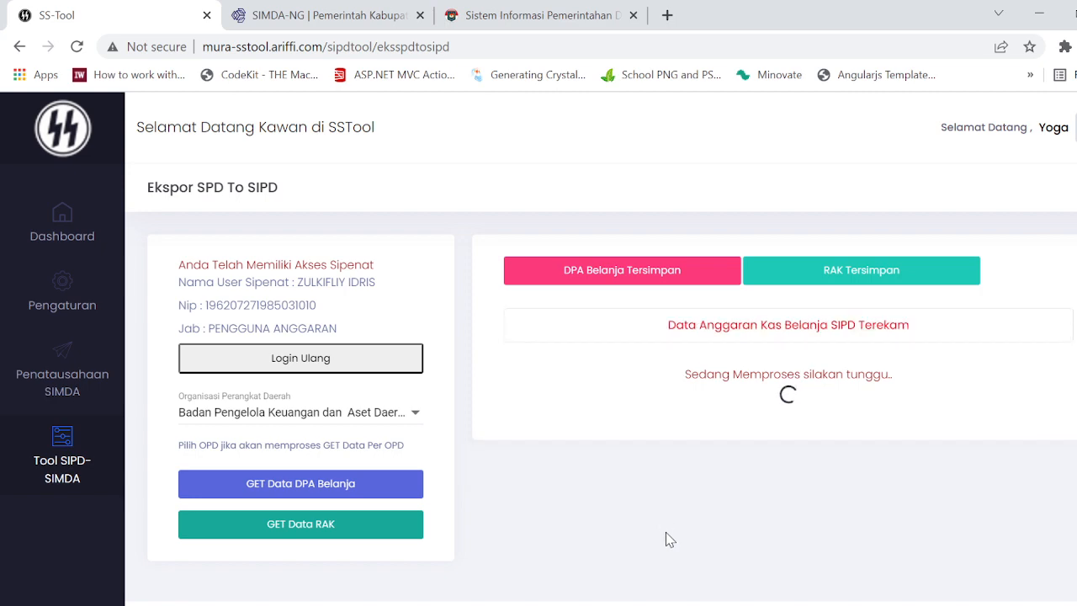
Step: Look through the fetched cash budget table from the first sub-activities down to the 5.02.02 entries and back
{"action": "scroll", "coordinate": [913, 413], "scroll_direction": "down", "scroll_amount": 4}
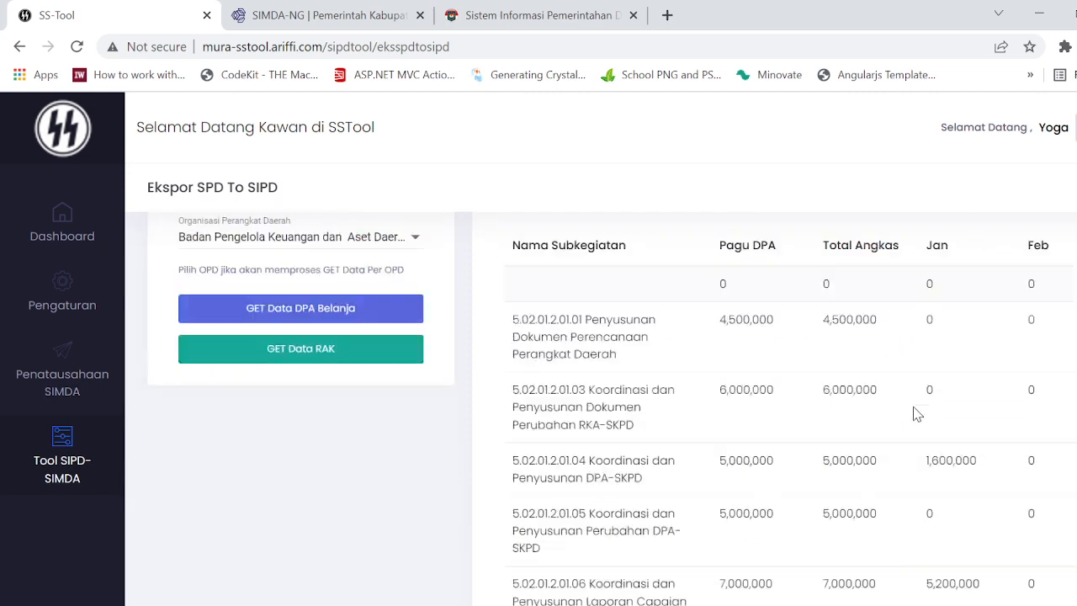
{"action": "scroll", "coordinate": [913, 413], "scroll_direction": "up", "scroll_amount": 3}
{"action": "scroll", "coordinate": [915, 413], "scroll_direction": "down", "scroll_amount": 20}
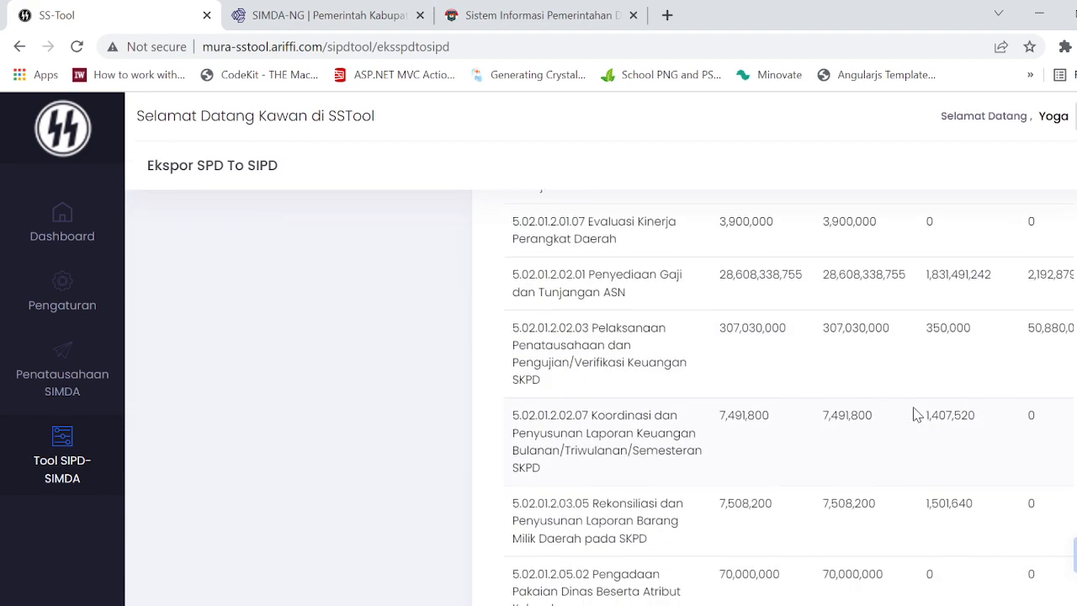
{"action": "scroll", "coordinate": [915, 413], "scroll_direction": "down", "scroll_amount": 10}
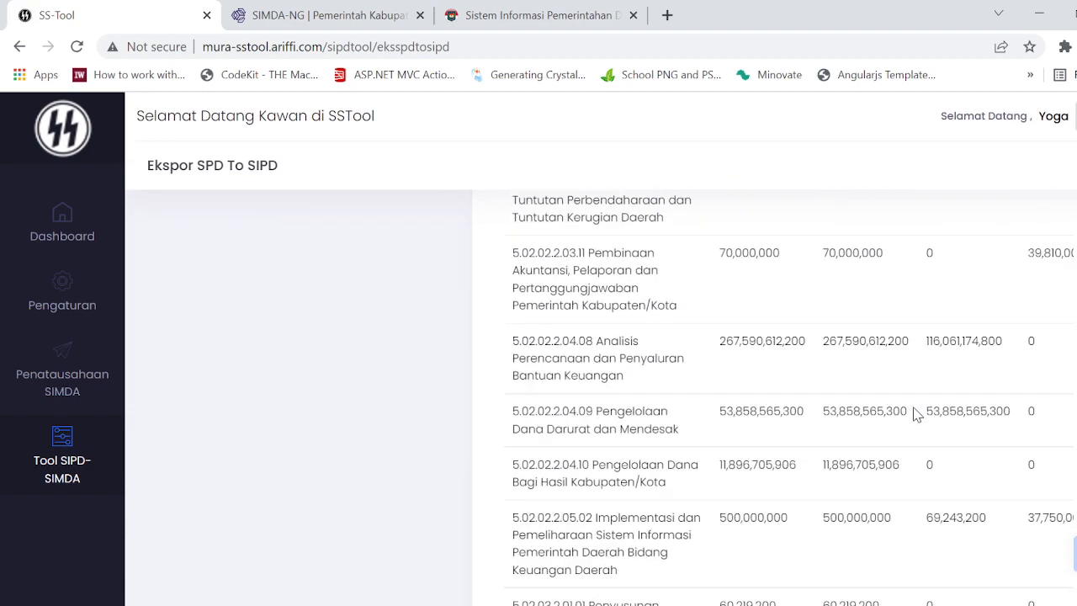
{"action": "scroll", "coordinate": [915, 413], "scroll_direction": "up", "scroll_amount": 9}
{"action": "scroll", "coordinate": [916, 411], "scroll_direction": "up", "scroll_amount": 15}
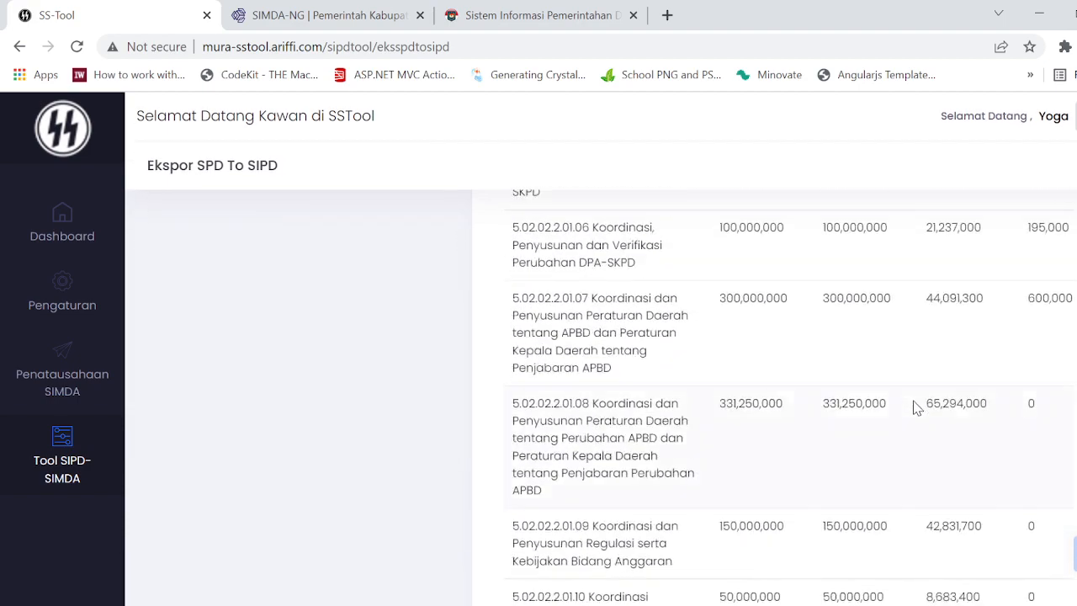
{"action": "scroll", "coordinate": [917, 408], "scroll_direction": "up", "scroll_amount": 3}
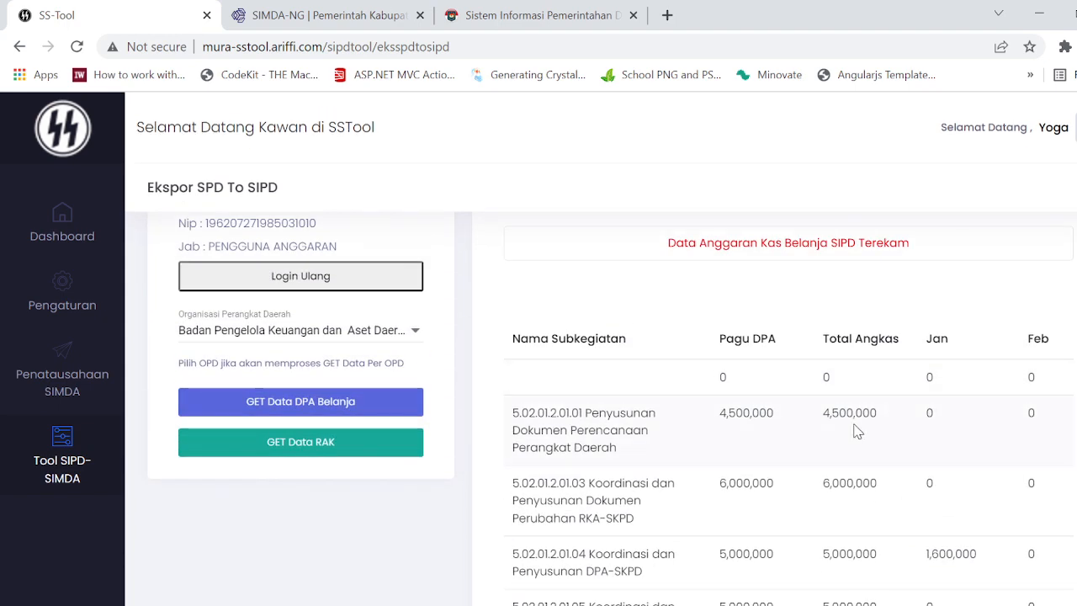
{"action": "scroll", "coordinate": [856, 430], "scroll_direction": "down", "scroll_amount": 2}
{"action": "scroll", "coordinate": [850, 421], "scroll_direction": "up", "scroll_amount": 2}
{"action": "scroll", "coordinate": [906, 424], "scroll_direction": "down", "scroll_amount": 3}
{"action": "scroll", "coordinate": [906, 424], "scroll_direction": "up", "scroll_amount": 2}
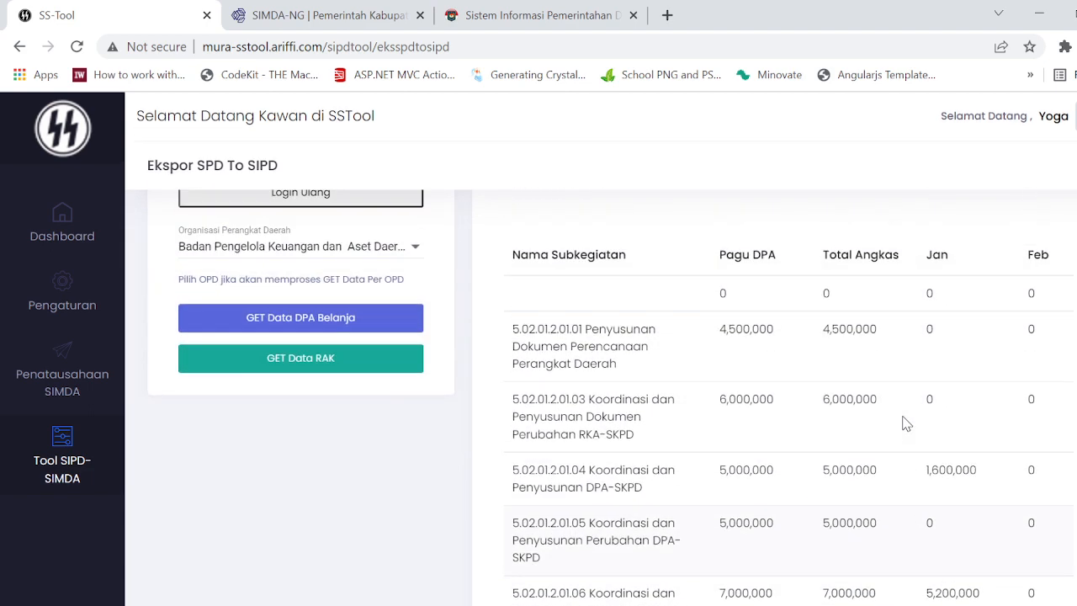
{"action": "scroll", "coordinate": [906, 424], "scroll_direction": "up", "scroll_amount": 1}
Step: Compare the Pagu DPA and Total Angkas amounts of the sub-activities, including the unnamed first row
{"action": "left_click_drag", "start_coordinate": [723, 338], "coordinate": [875, 355]}
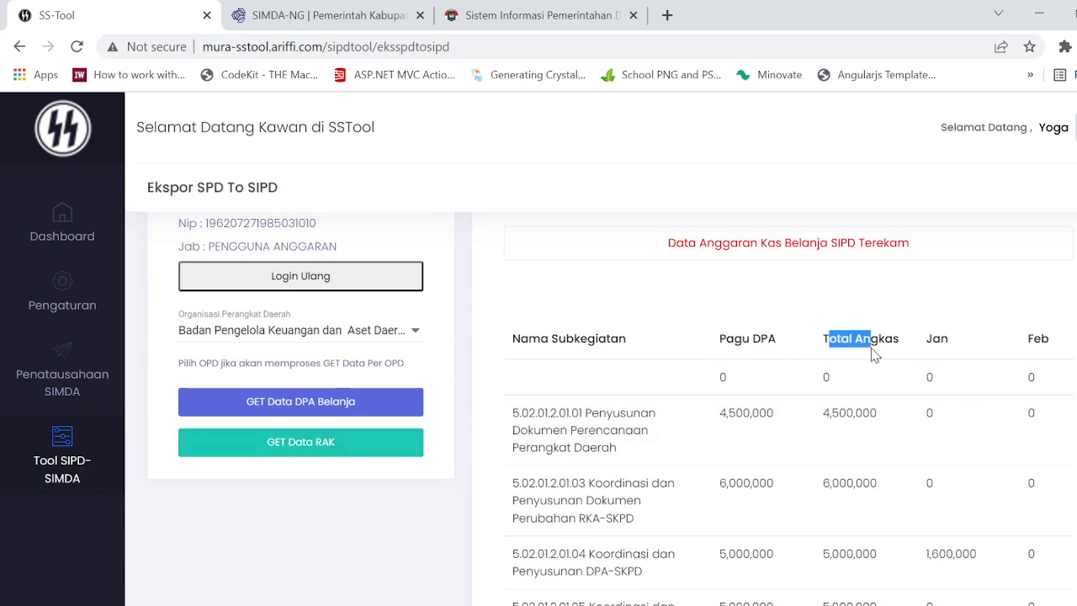
{"action": "scroll", "coordinate": [777, 451], "scroll_direction": "down", "scroll_amount": 3}
{"action": "scroll", "coordinate": [788, 413], "scroll_direction": "up", "scroll_amount": 3}
{"action": "left_click", "coordinate": [711, 390]}
{"action": "left_click_drag", "start_coordinate": [711, 390], "coordinate": [1052, 380]}
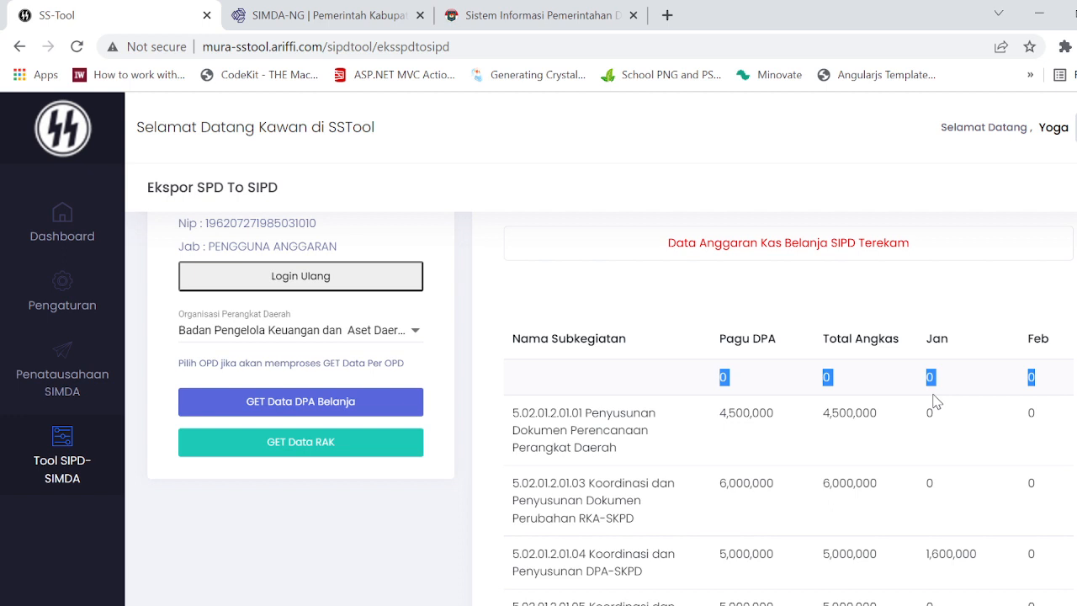
{"action": "scroll", "coordinate": [728, 352], "scroll_direction": "down", "scroll_amount": 1}
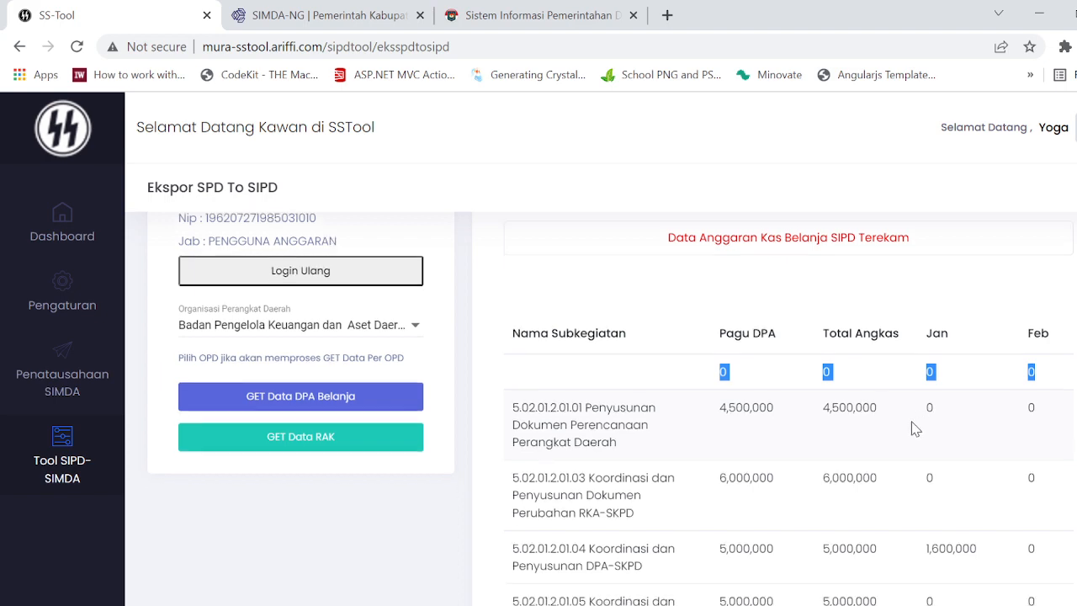
{"action": "left_click_drag", "start_coordinate": [723, 328], "coordinate": [858, 346]}
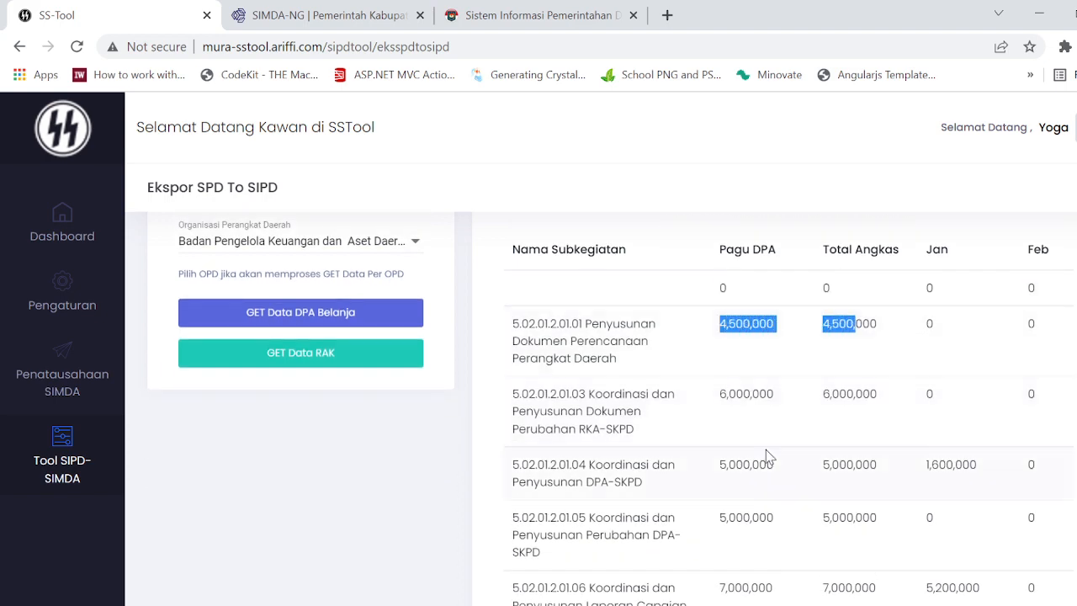
{"action": "scroll", "coordinate": [766, 455], "scroll_direction": "down", "scroll_amount": 5}
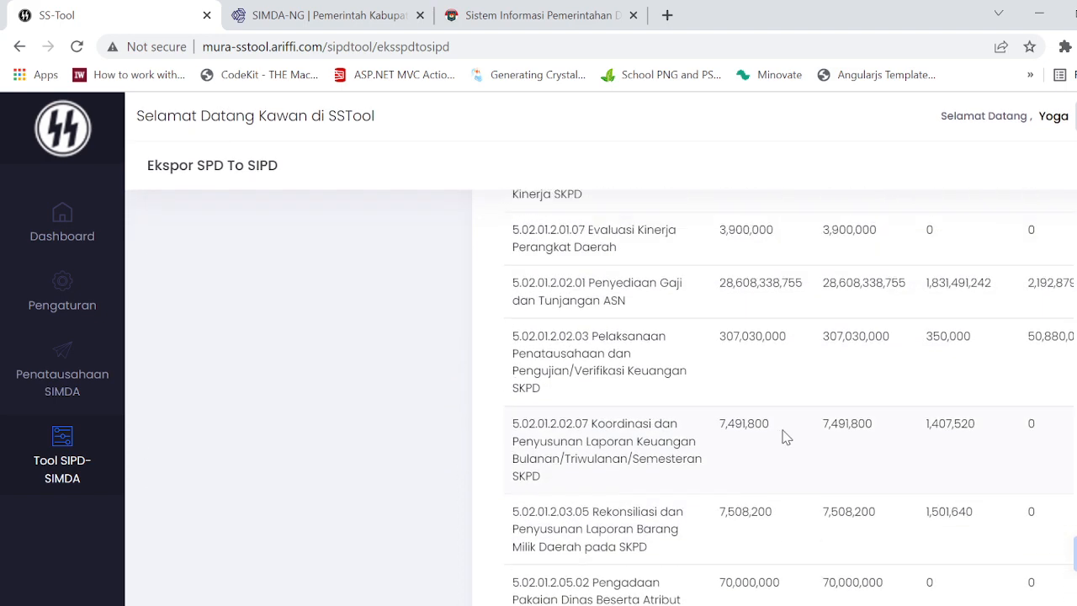
{"action": "scroll", "coordinate": [782, 435], "scroll_direction": "down", "scroll_amount": 8}
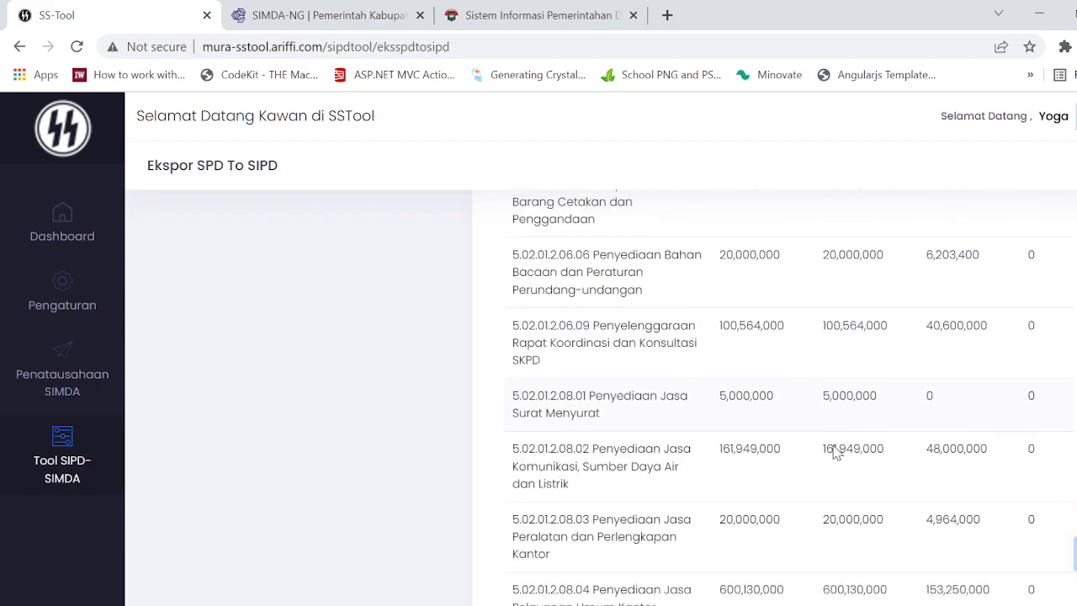
{"action": "scroll", "coordinate": [836, 451], "scroll_direction": "up", "scroll_amount": 12}
{"action": "scroll", "coordinate": [827, 486], "scroll_direction": "down", "scroll_amount": 10}
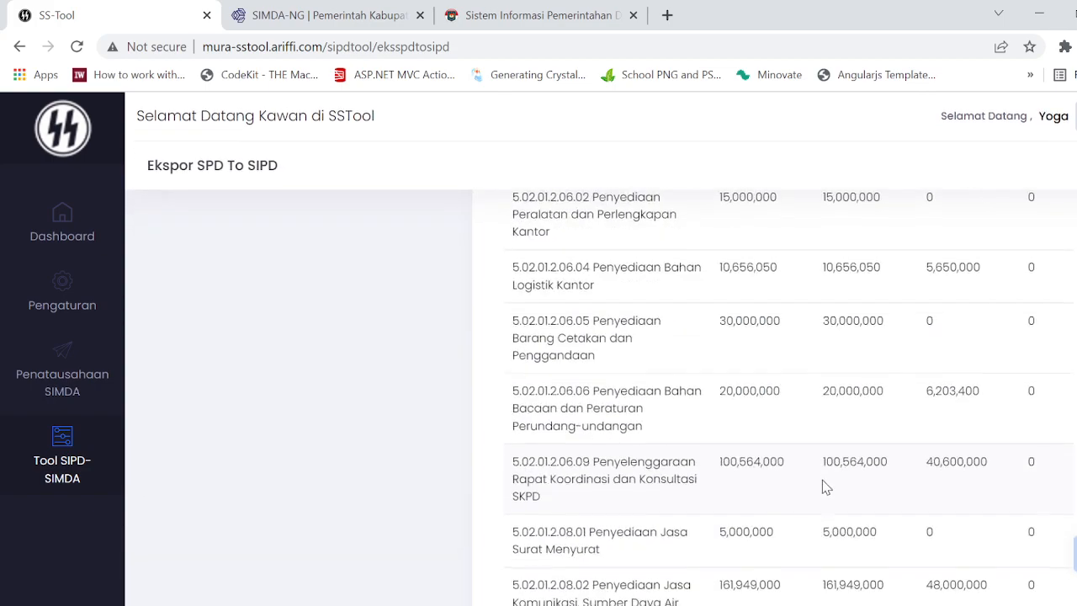
Step: Look through the remaining cash budget amounts of the sub-activities down to the 5.02.03 entries
{"action": "scroll", "coordinate": [825, 488], "scroll_direction": "down", "scroll_amount": 15}
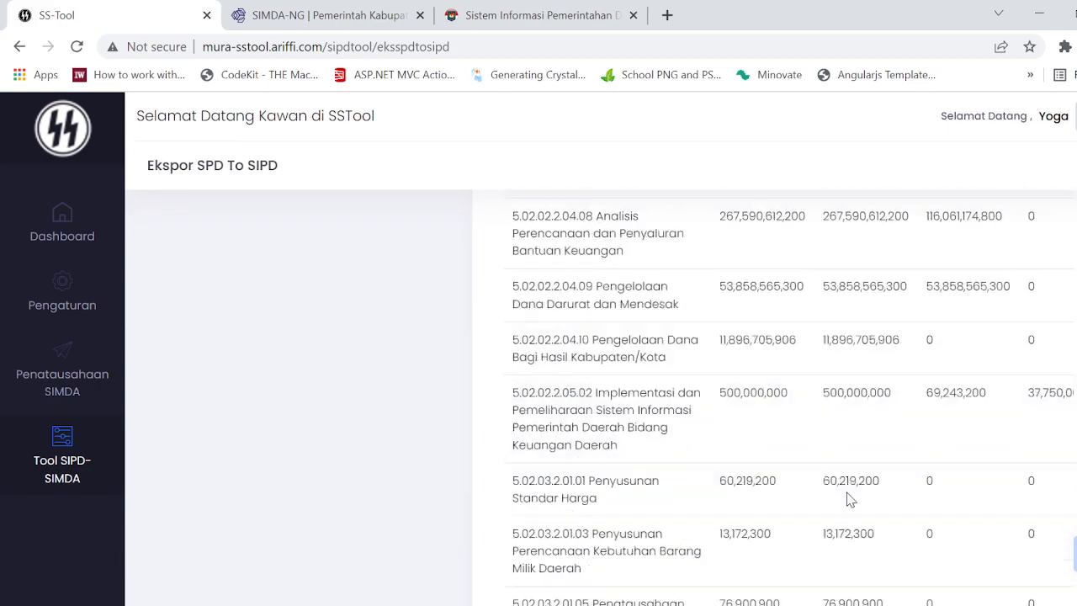
{"action": "scroll", "coordinate": [846, 494], "scroll_direction": "down", "scroll_amount": 4}
{"action": "scroll", "coordinate": [870, 530], "scroll_direction": "up", "scroll_amount": 1}
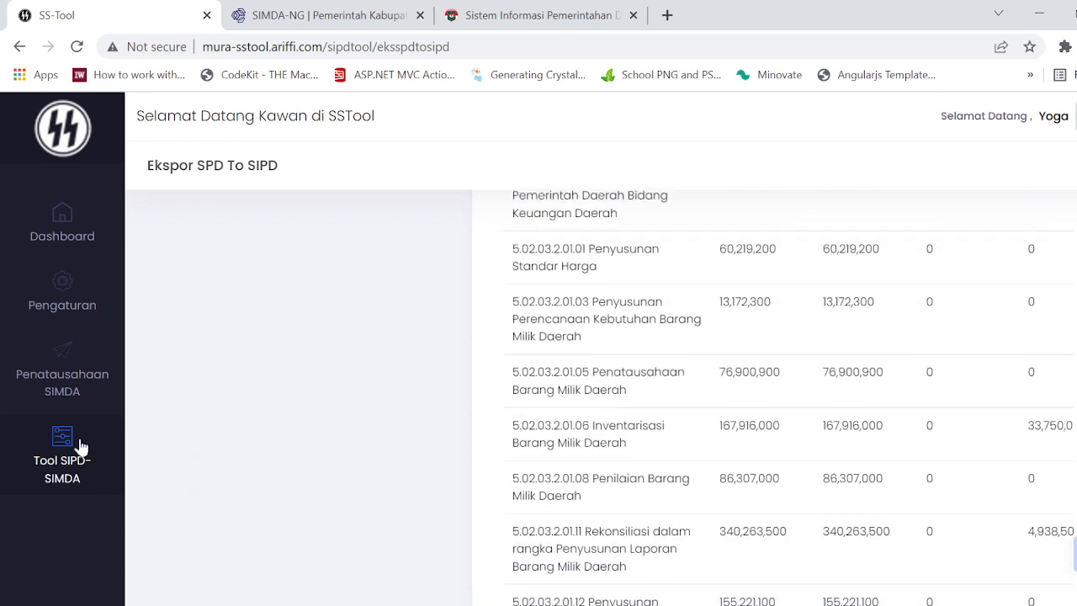
Step: Open Ekspor SIPD To FMIS and log in to FMIS with the account's username and password
{"action": "mouse_move", "coordinate": [81, 446]}
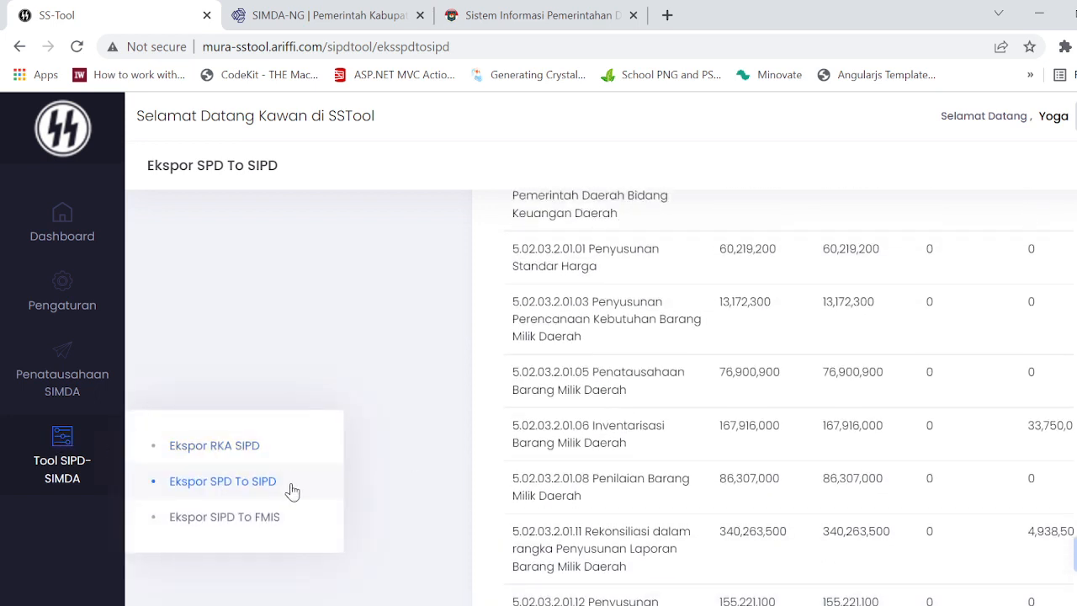
{"action": "left_click", "coordinate": [269, 527]}
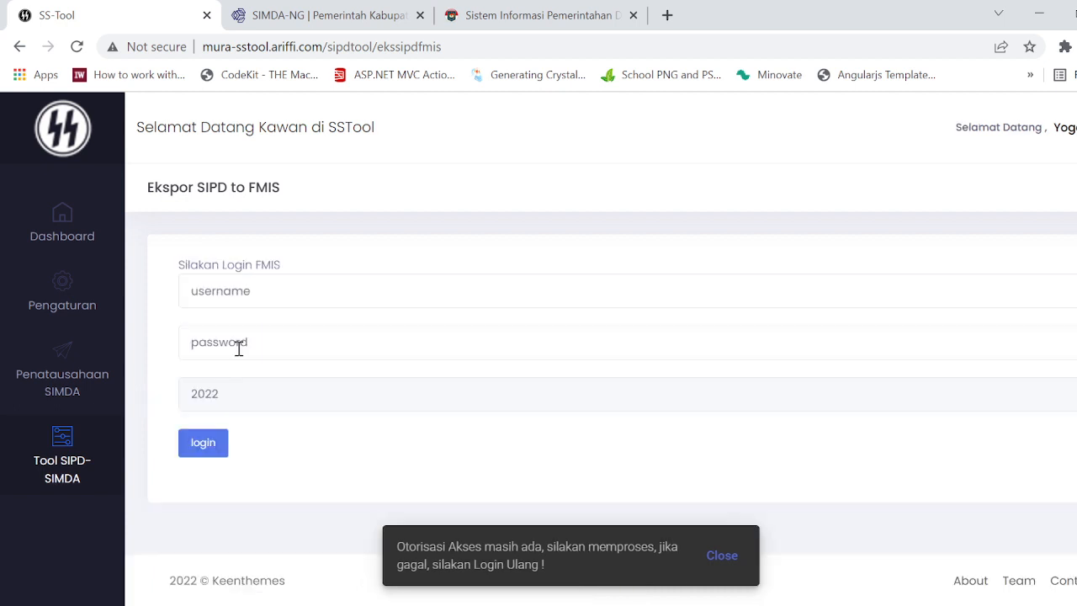
{"action": "left_click", "coordinate": [323, 289]}
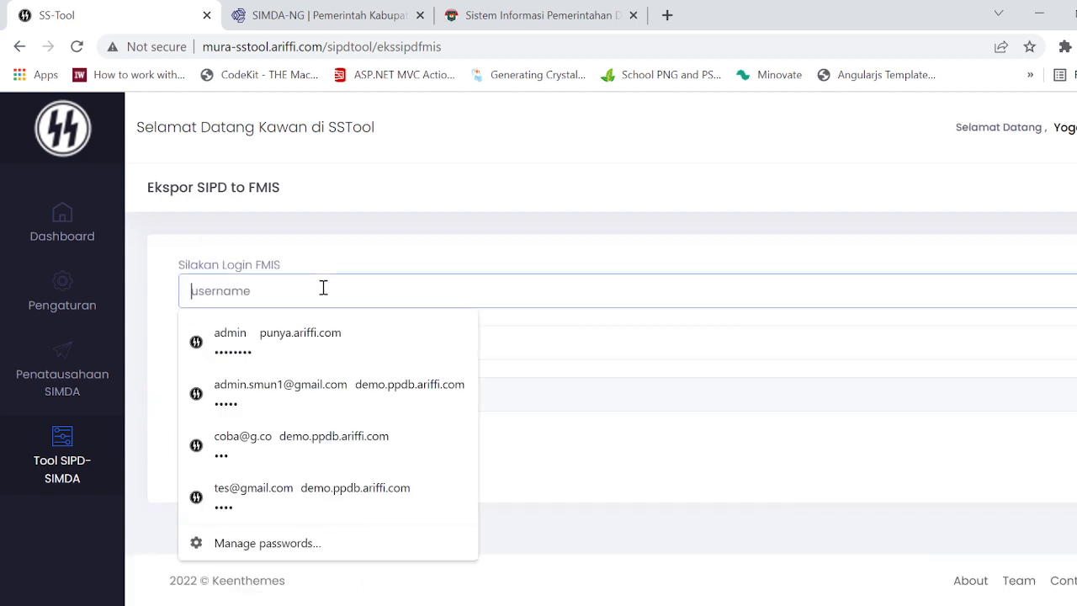
{"action": "type", "text": "bpkadm"}
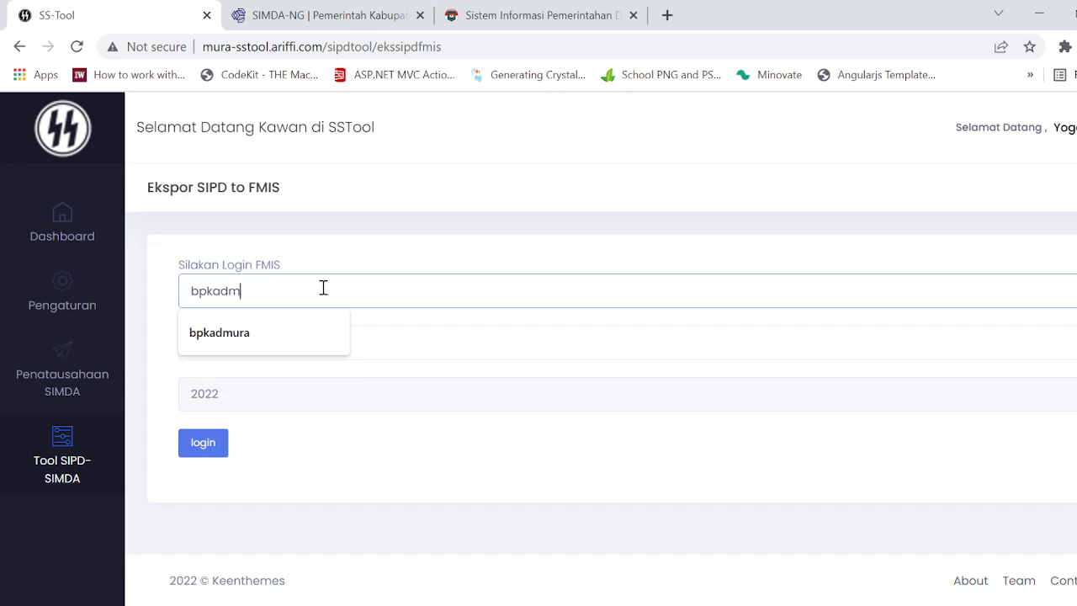
{"action": "type", "text": "ura"}
{"action": "key", "text": "Tab"}
{"action": "type", "text": "••"}
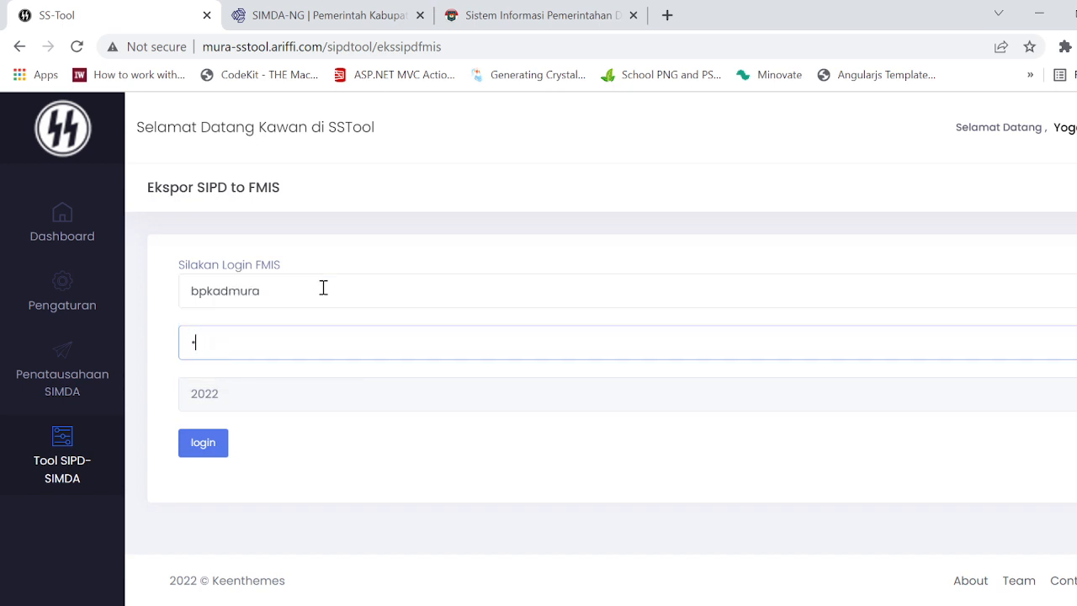
{"action": "key", "text": "BackSpace"}
{"action": "type", "text": "•"}
{"action": "key", "text": "BackSpace"}
{"action": "type", "text": "•"}
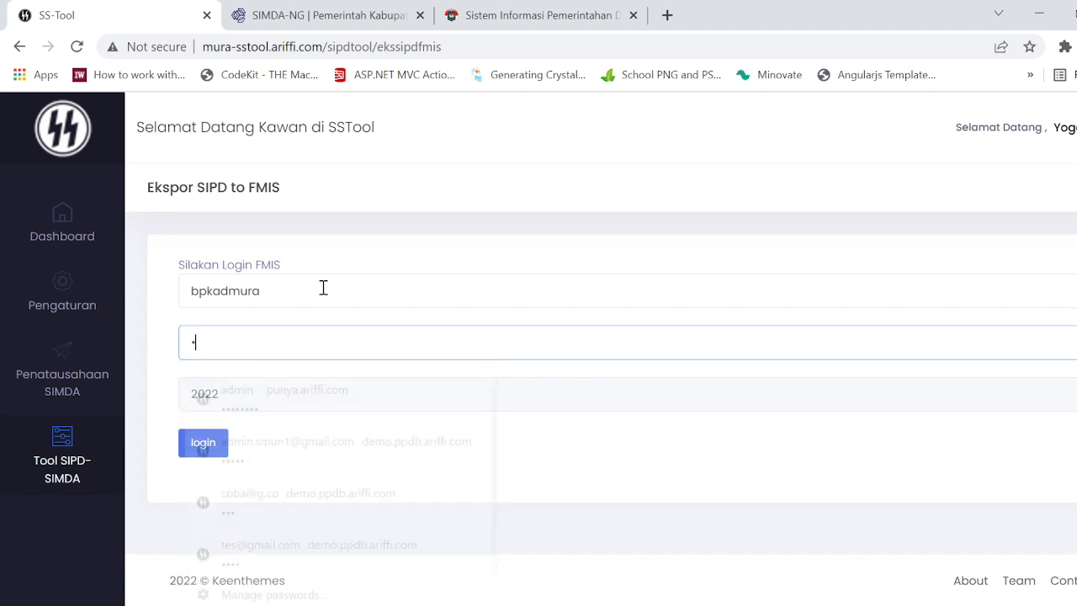
{"action": "type", "text": "•••••"}
{"action": "key", "text": "Return"}
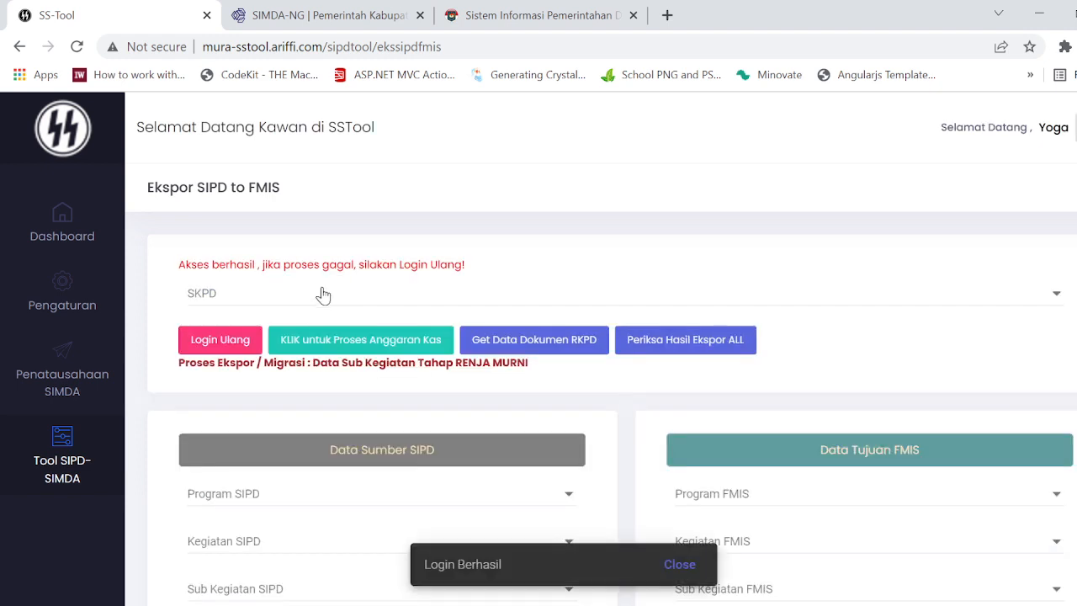
Step: Choose Badan Pengelola Keuangan dan Aset Daerah as the SKPD and switch the export to the Anggaran Kas process
{"action": "left_click", "coordinate": [404, 295]}
{"action": "left_click", "coordinate": [406, 295]}
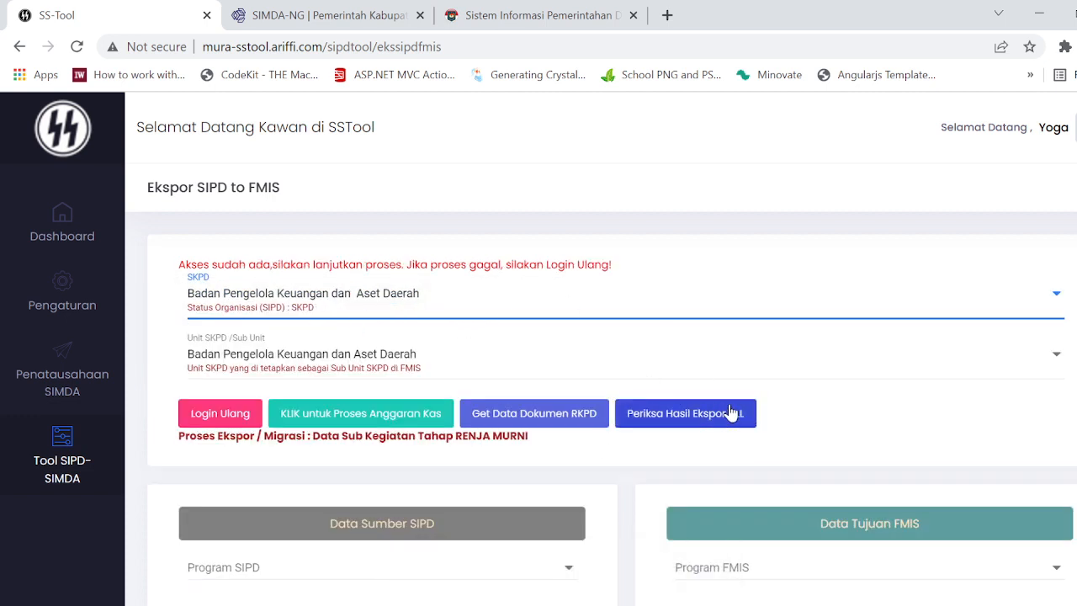
{"action": "scroll", "coordinate": [880, 420], "scroll_direction": "down", "scroll_amount": 1}
{"action": "scroll", "coordinate": [872, 421], "scroll_direction": "up", "scroll_amount": 1}
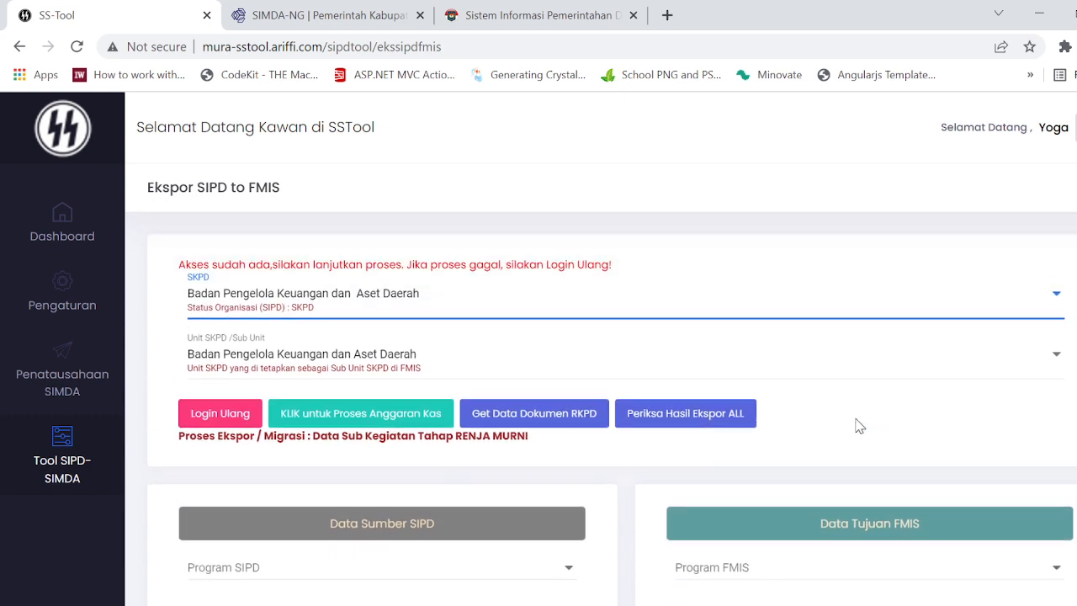
{"action": "left_click", "coordinate": [358, 425]}
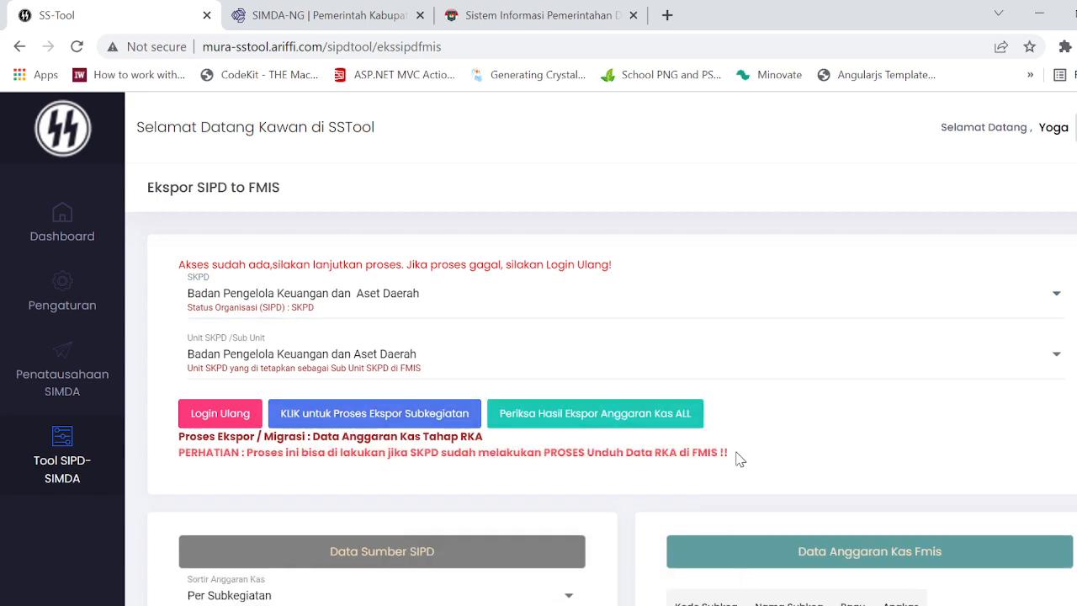
Step: Read the PERHATIAN note, and in SIMDA-NG look up the RKA PD document's action for downloading the previous stage's data
{"action": "left_click_drag", "start_coordinate": [738, 457], "coordinate": [171, 468]}
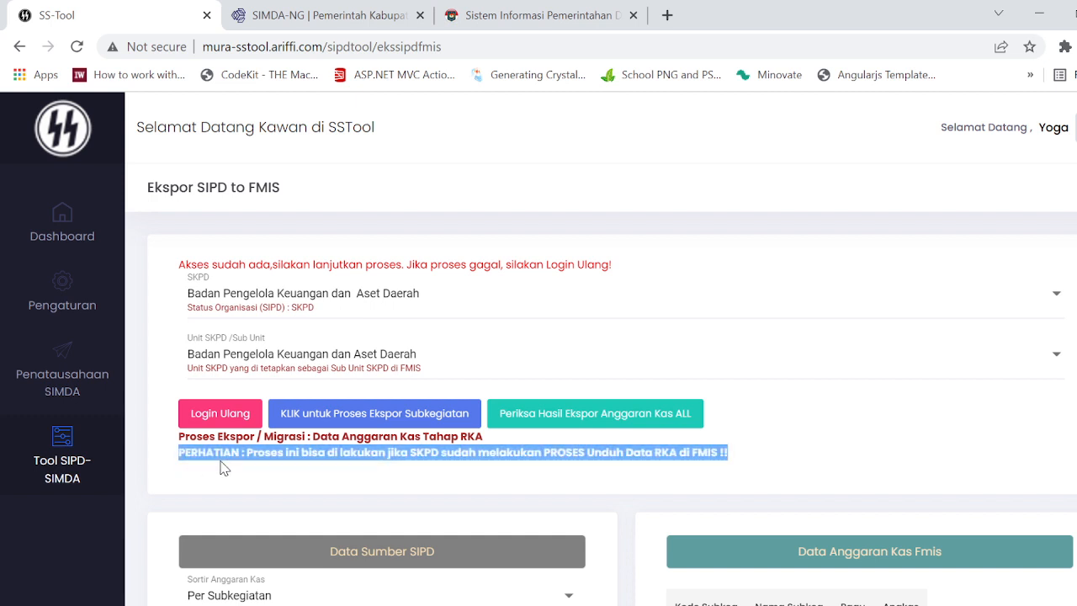
{"action": "left_click", "coordinate": [324, 15]}
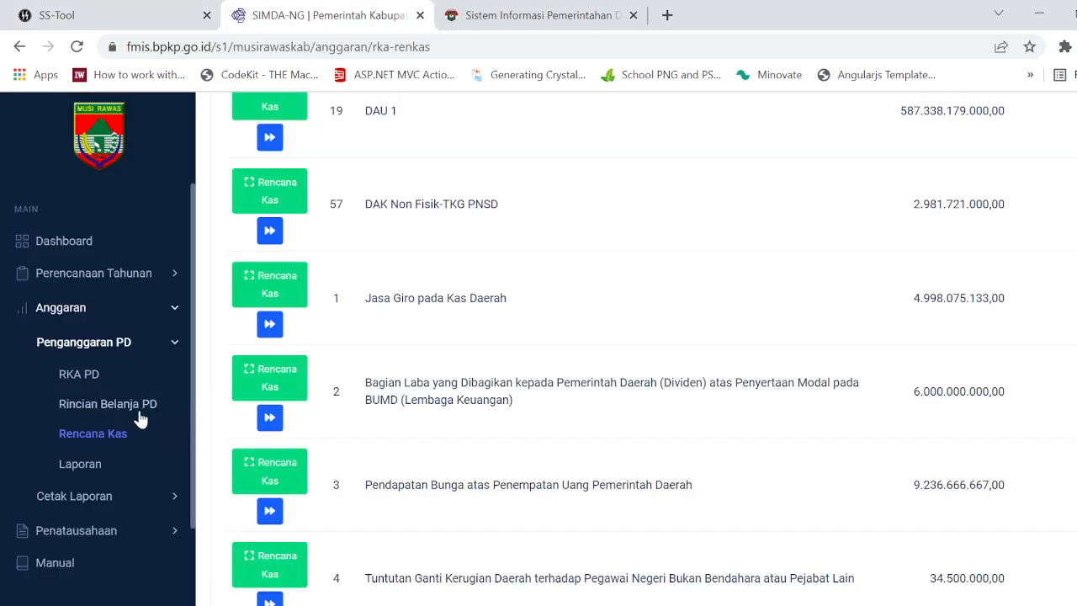
{"action": "left_click", "coordinate": [87, 376]}
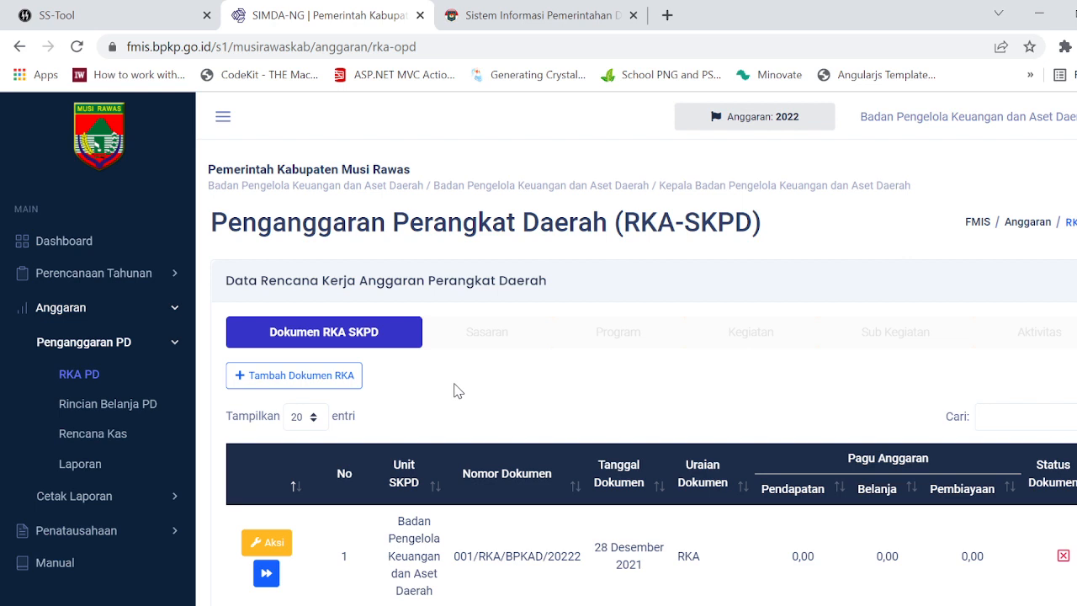
{"action": "scroll", "coordinate": [453, 390], "scroll_direction": "down", "scroll_amount": 1}
{"action": "left_click", "coordinate": [268, 452]}
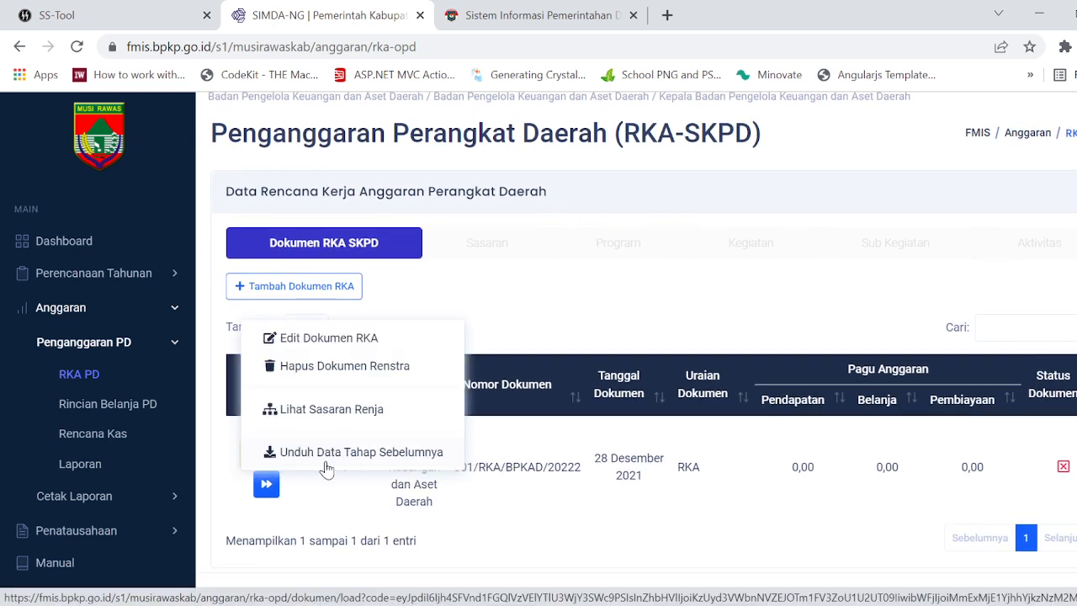
{"action": "left_click", "coordinate": [488, 505]}
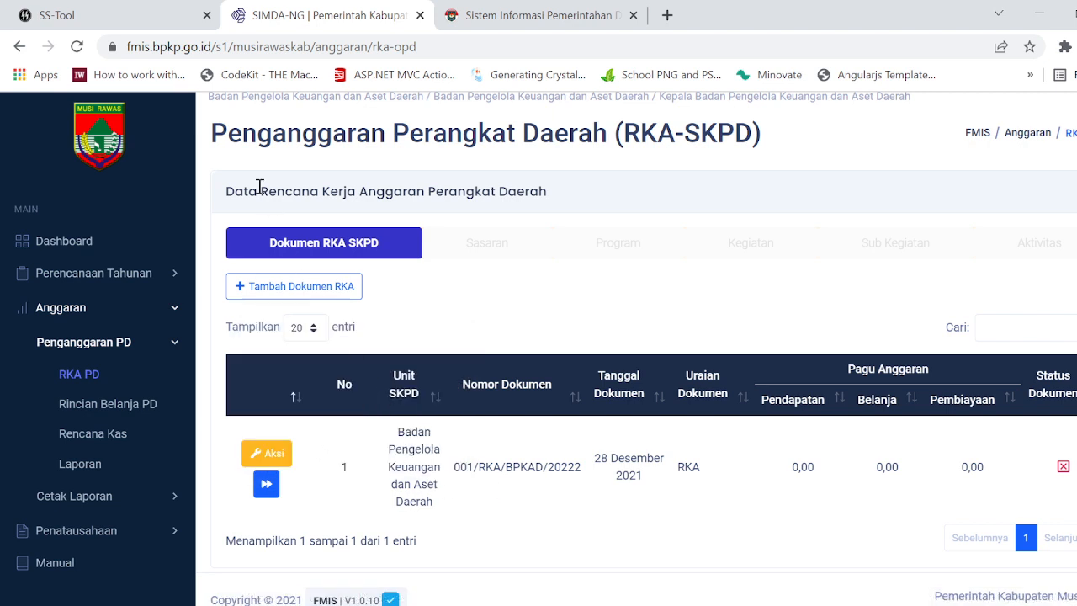
Step: Return to SS-Tool and switch the SIPD to FMIS export to the Subkegiatan process
{"action": "left_click", "coordinate": [146, 20]}
{"action": "mouse_move", "coordinate": [62, 458]}
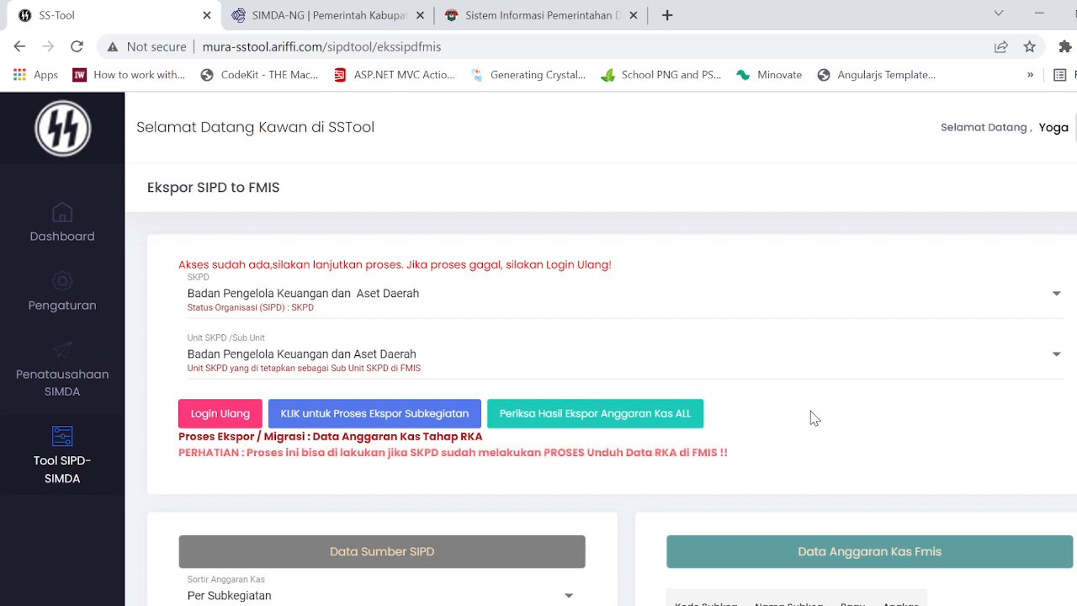
{"action": "scroll", "coordinate": [809, 417], "scroll_direction": "down", "scroll_amount": 2}
{"action": "scroll", "coordinate": [812, 418], "scroll_direction": "up", "scroll_amount": 1}
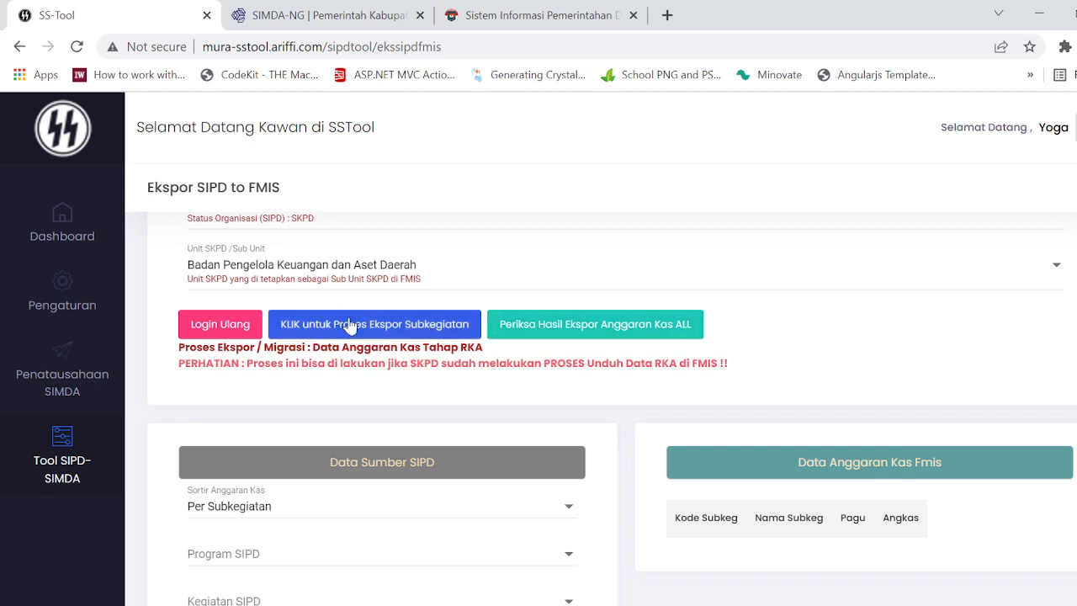
{"action": "left_click", "coordinate": [377, 332]}
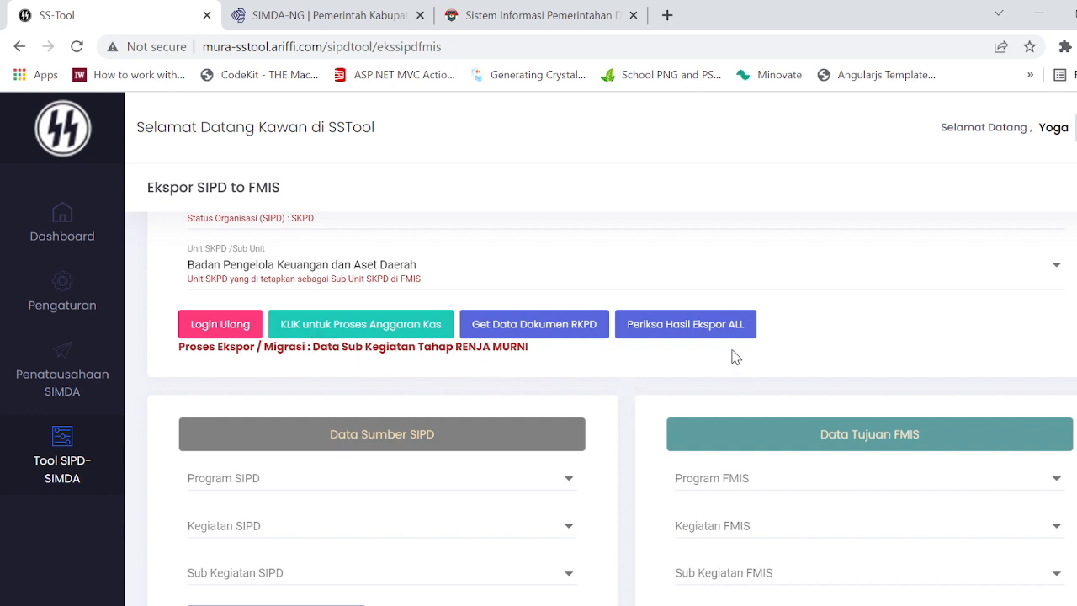
Step: Toggle between the Anggaran Kas and Subkegiatan export processes to compare their stage descriptions, ending on the Subkegiatan process
{"action": "left_click", "coordinate": [355, 337]}
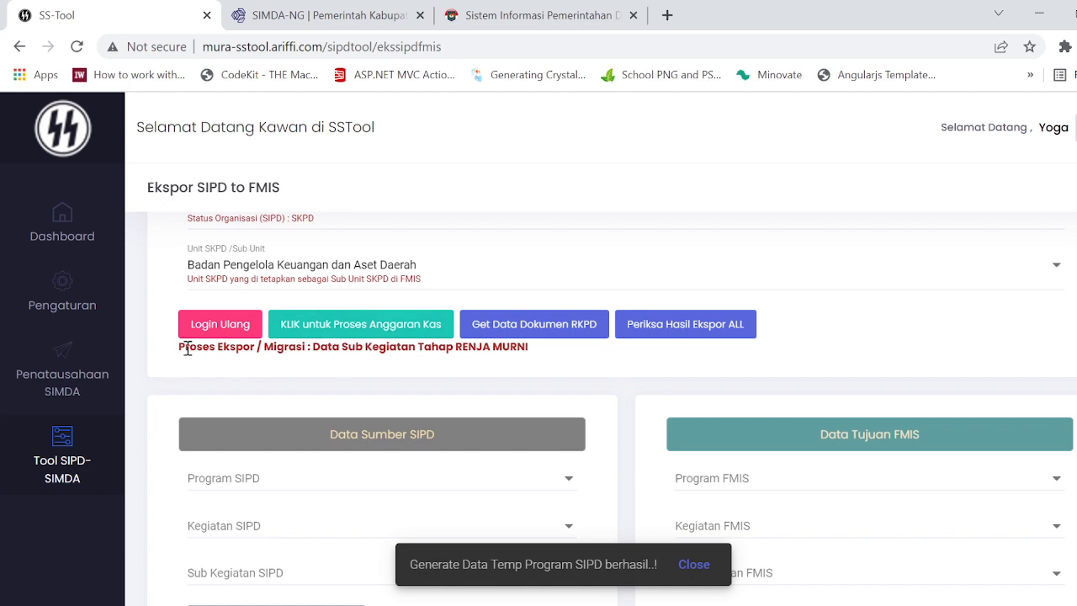
{"action": "left_click_drag", "start_coordinate": [187, 350], "coordinate": [530, 367]}
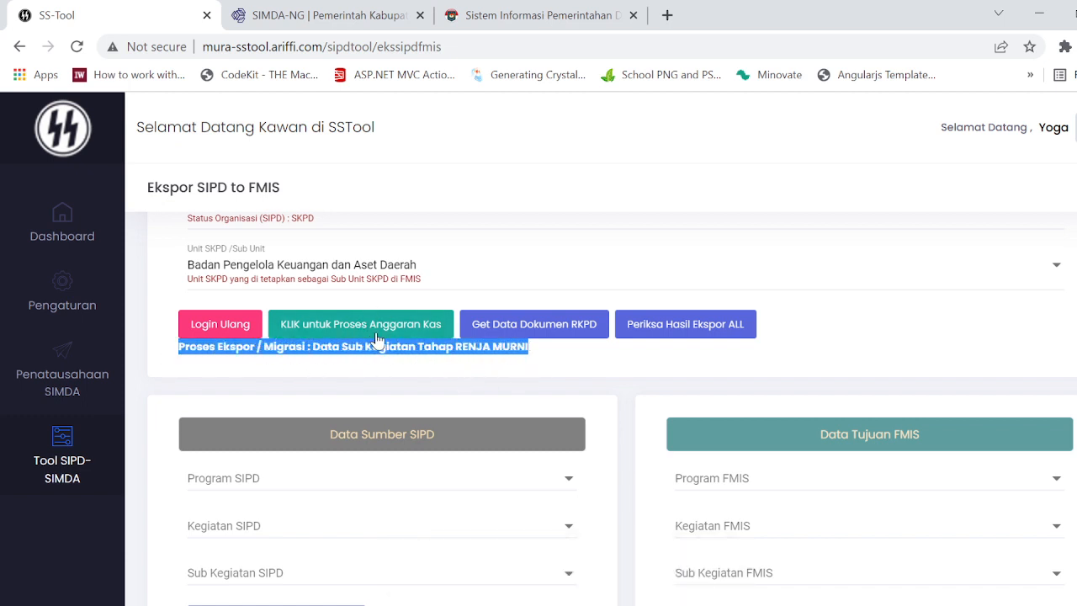
{"action": "left_click", "coordinate": [446, 378]}
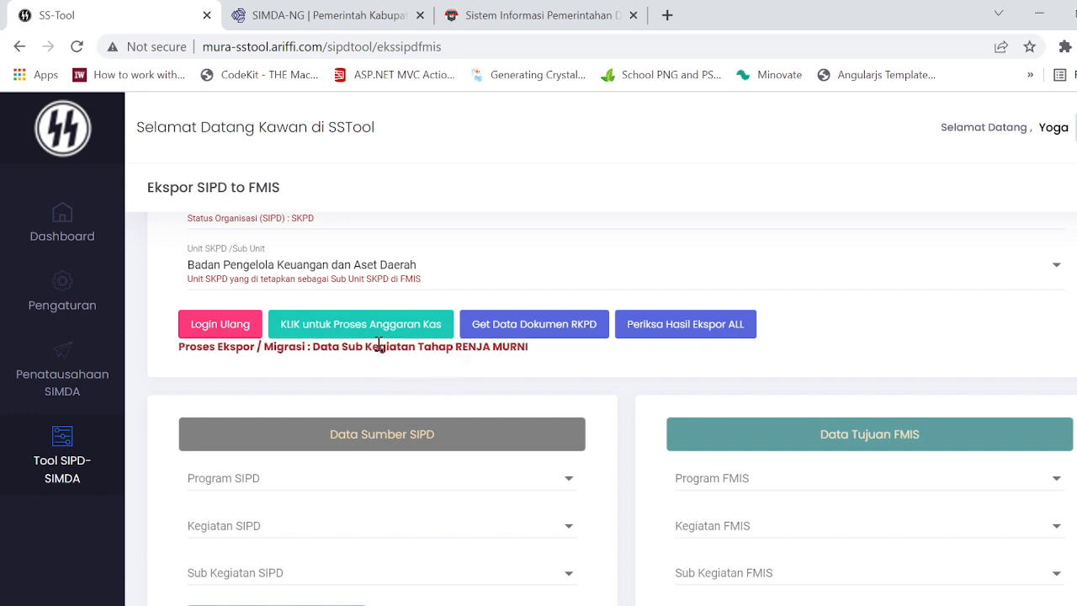
{"action": "left_click", "coordinate": [331, 334]}
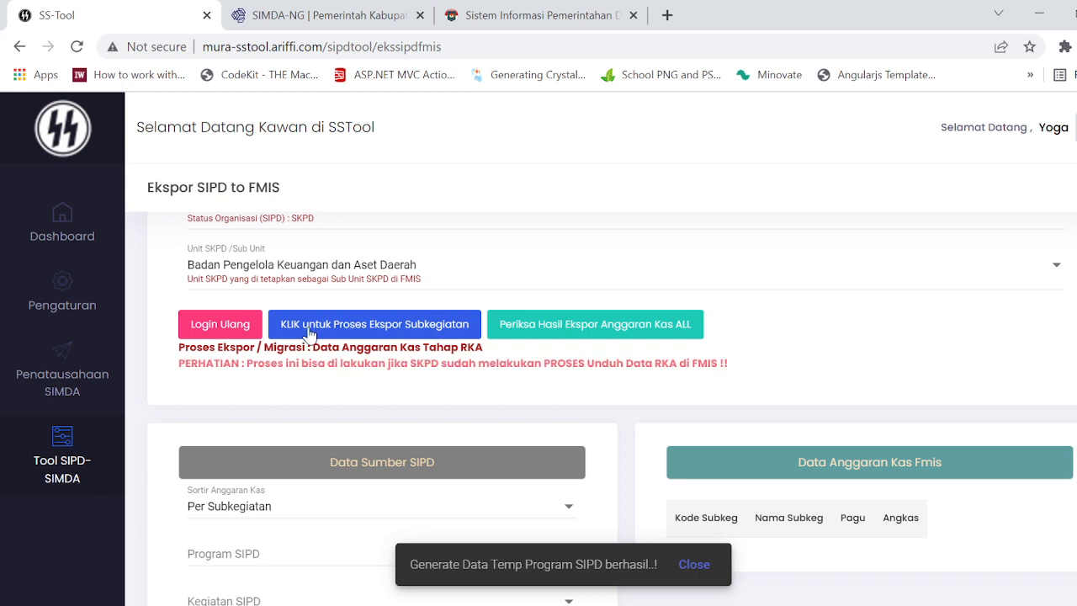
{"action": "left_click", "coordinate": [434, 335]}
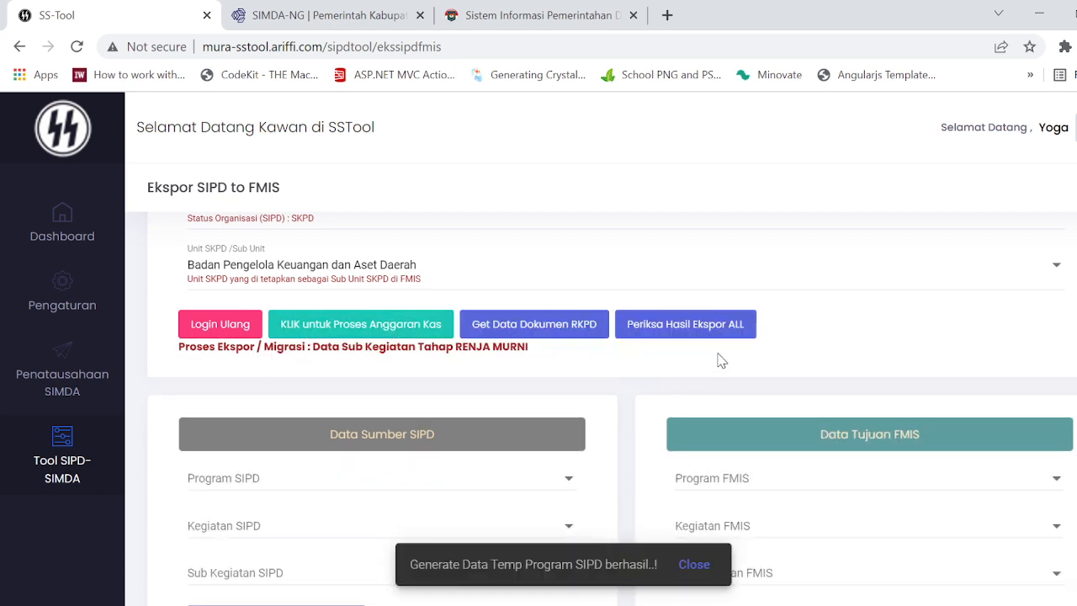
Step: Load the comparison of all sub-activity export results and compare the Pagu SIPD and Pagu FMIS totals
{"action": "left_click", "coordinate": [696, 324]}
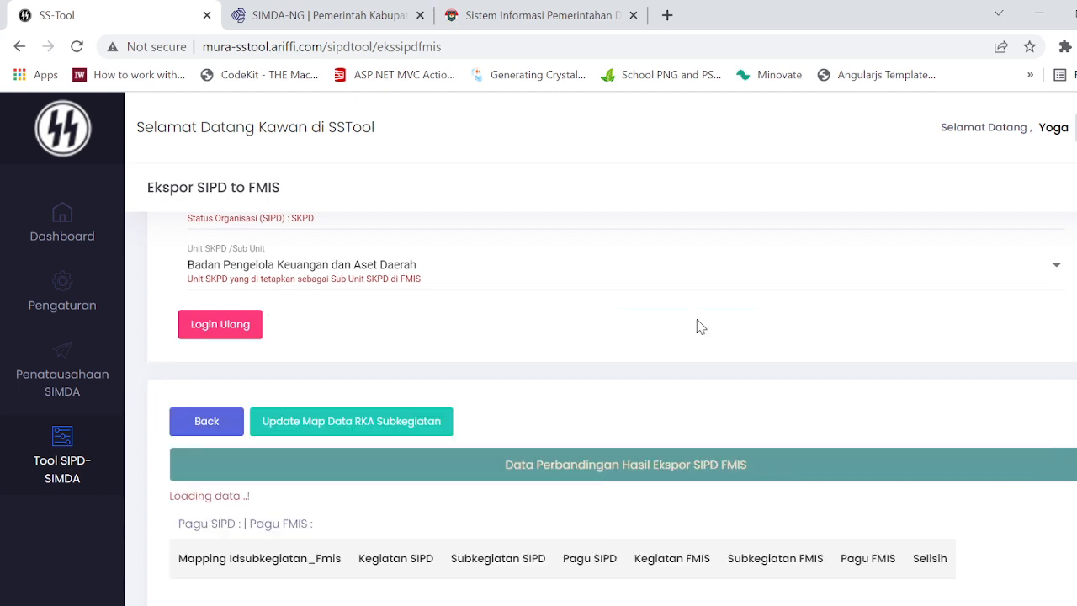
{"action": "scroll", "coordinate": [732, 336], "scroll_direction": "down", "scroll_amount": 1}
{"action": "scroll", "coordinate": [791, 360], "scroll_direction": "down", "scroll_amount": 2}
{"action": "scroll", "coordinate": [790, 360], "scroll_direction": "up", "scroll_amount": 2}
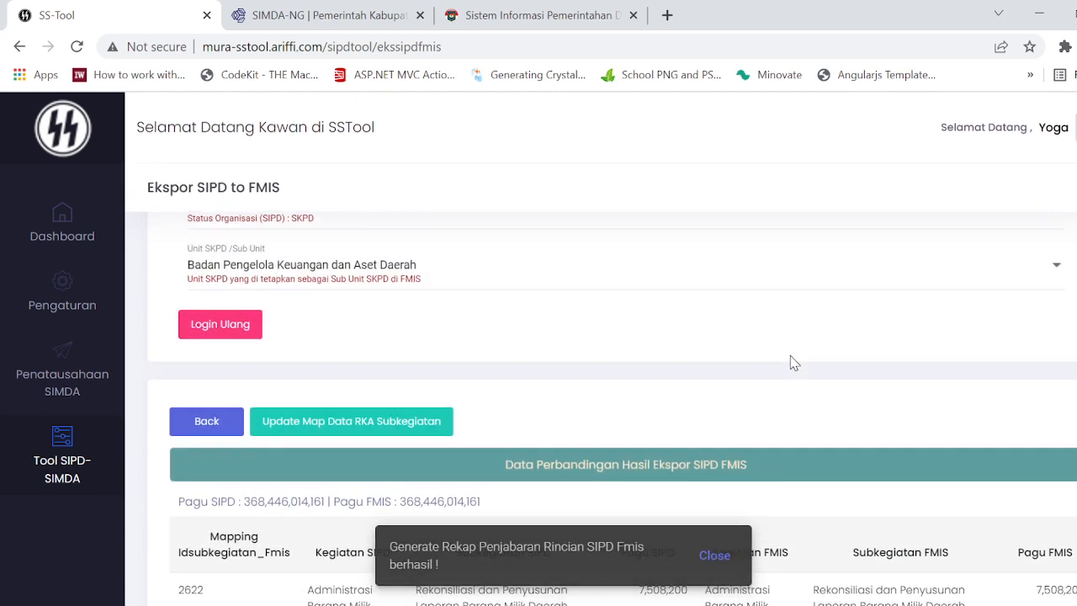
{"action": "scroll", "coordinate": [791, 360], "scroll_direction": "down", "scroll_amount": 2}
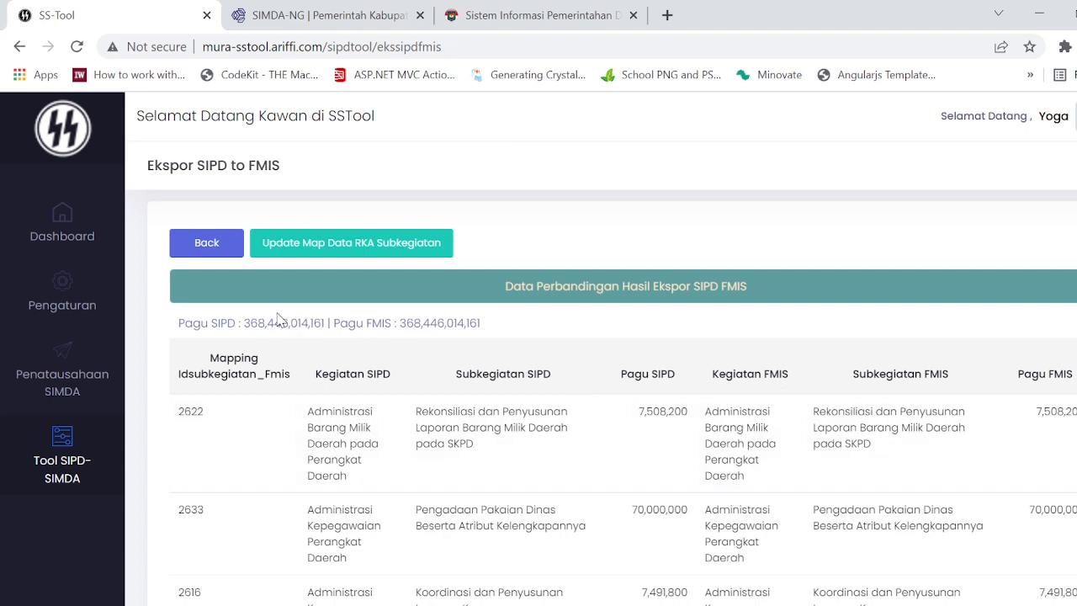
{"action": "left_click_drag", "start_coordinate": [247, 329], "coordinate": [330, 333]}
{"action": "left_click_drag", "start_coordinate": [401, 330], "coordinate": [482, 332]}
{"action": "double_click", "coordinate": [280, 331]}
Step: Check the Mapping Idsubkegiatan_Fmis codes of the sub-activities from the first rows down the comparison table
{"action": "left_click_drag", "start_coordinate": [212, 412], "coordinate": [172, 414]}
{"action": "scroll", "coordinate": [185, 425], "scroll_direction": "down", "scroll_amount": 1}
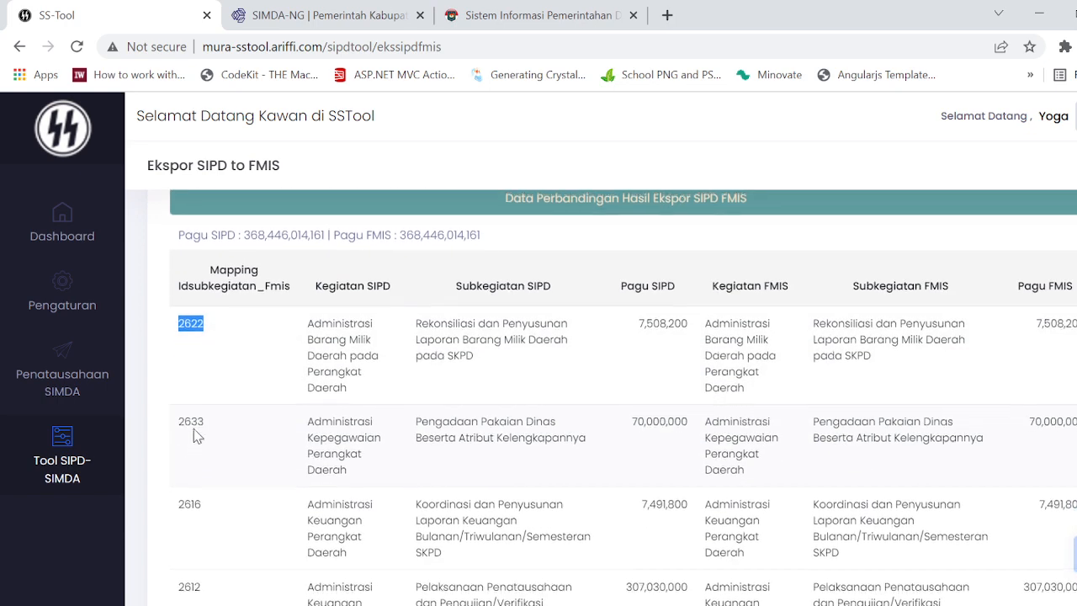
{"action": "scroll", "coordinate": [219, 428], "scroll_direction": "up", "scroll_amount": 1}
{"action": "scroll", "coordinate": [287, 407], "scroll_direction": "down", "scroll_amount": 1}
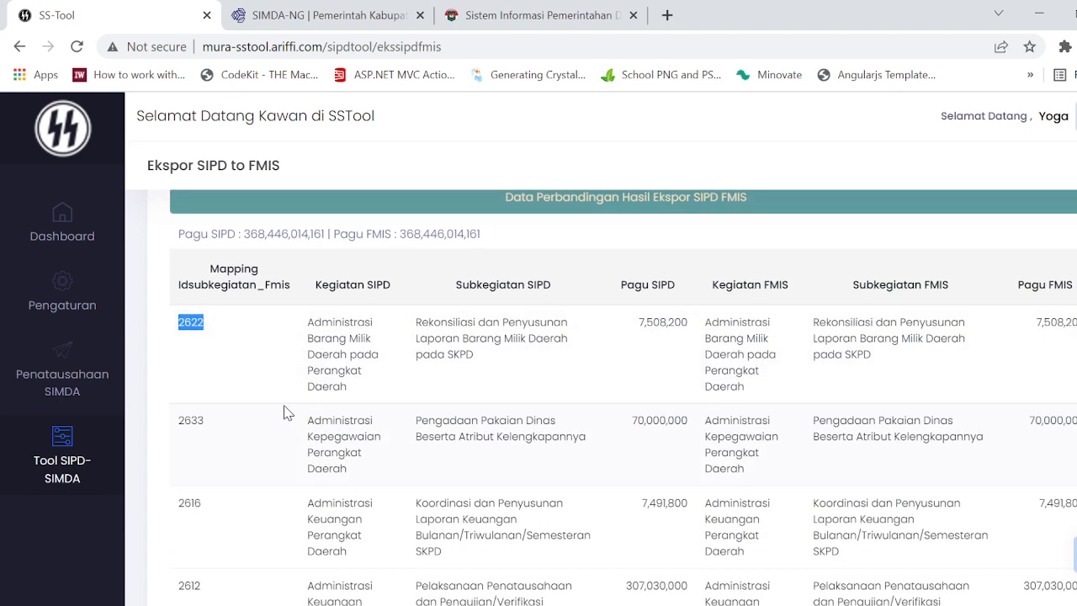
{"action": "left_click_drag", "start_coordinate": [207, 422], "coordinate": [179, 421]}
{"action": "scroll", "coordinate": [186, 446], "scroll_direction": "down", "scroll_amount": 15}
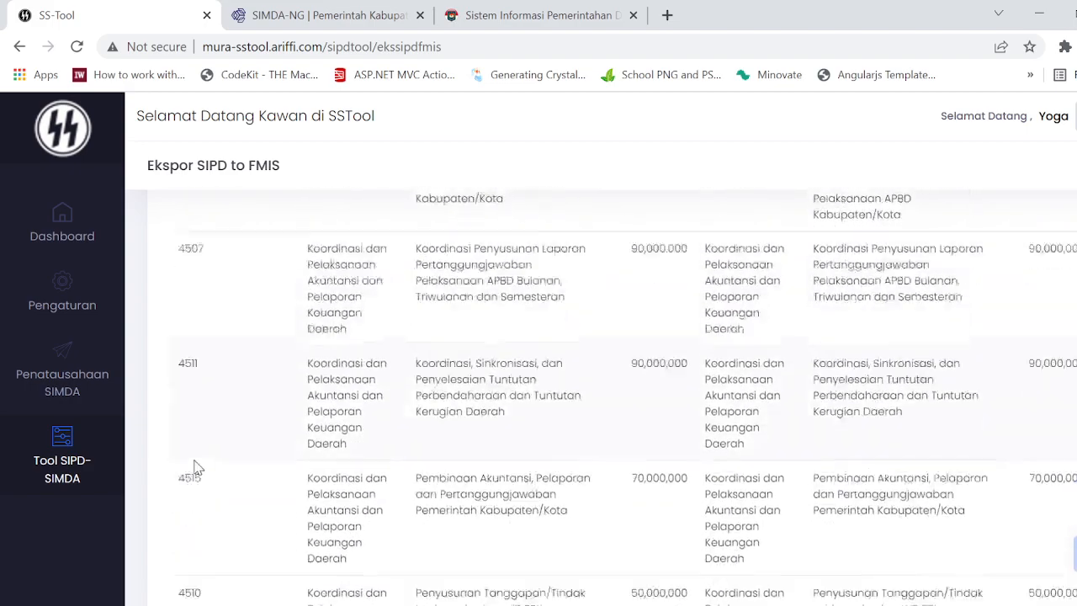
{"action": "scroll", "coordinate": [193, 467], "scroll_direction": "down", "scroll_amount": 15}
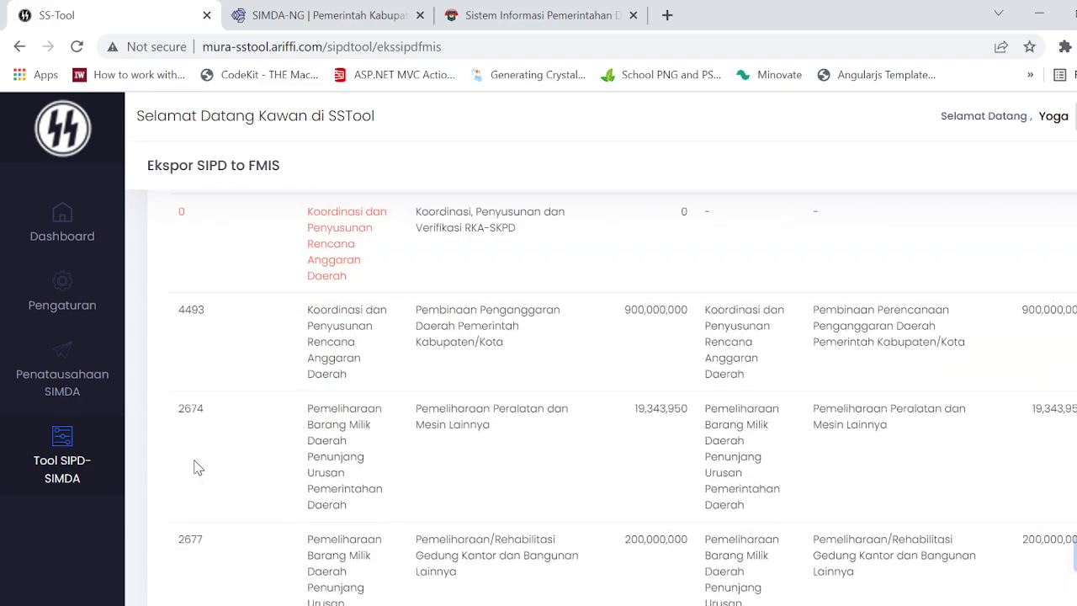
Step: Examine the red-marked row Koordinasi, Penyusunan dan Verifikasi RKA-SKPD, including its FMIS and Selisih columns
{"action": "scroll", "coordinate": [193, 467], "scroll_direction": "up", "scroll_amount": 1}
{"action": "left_click_drag", "start_coordinate": [344, 384], "coordinate": [171, 324]}
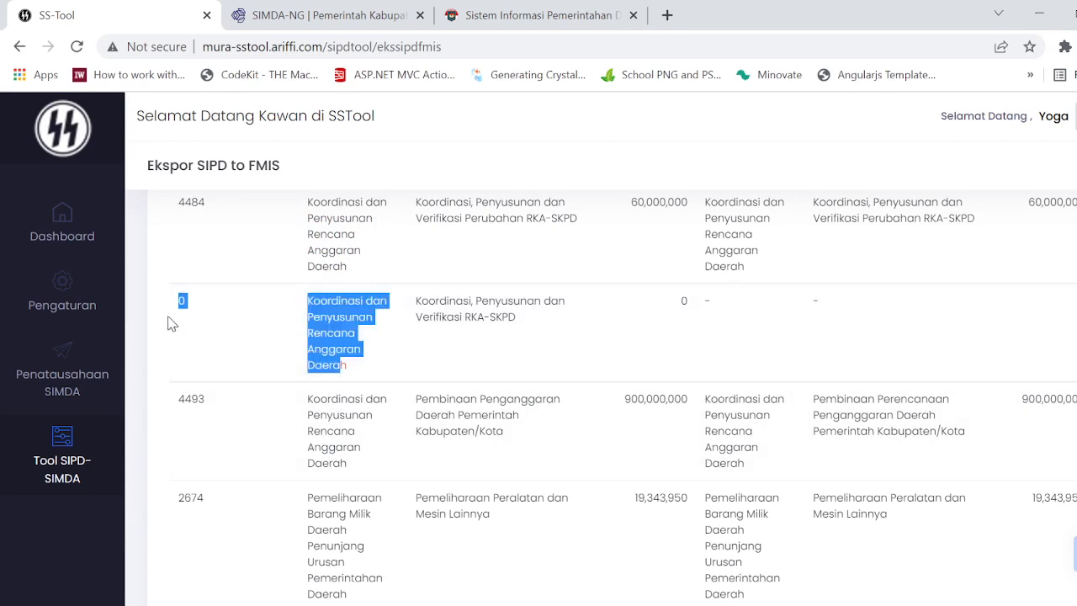
{"action": "left_click", "coordinate": [630, 327]}
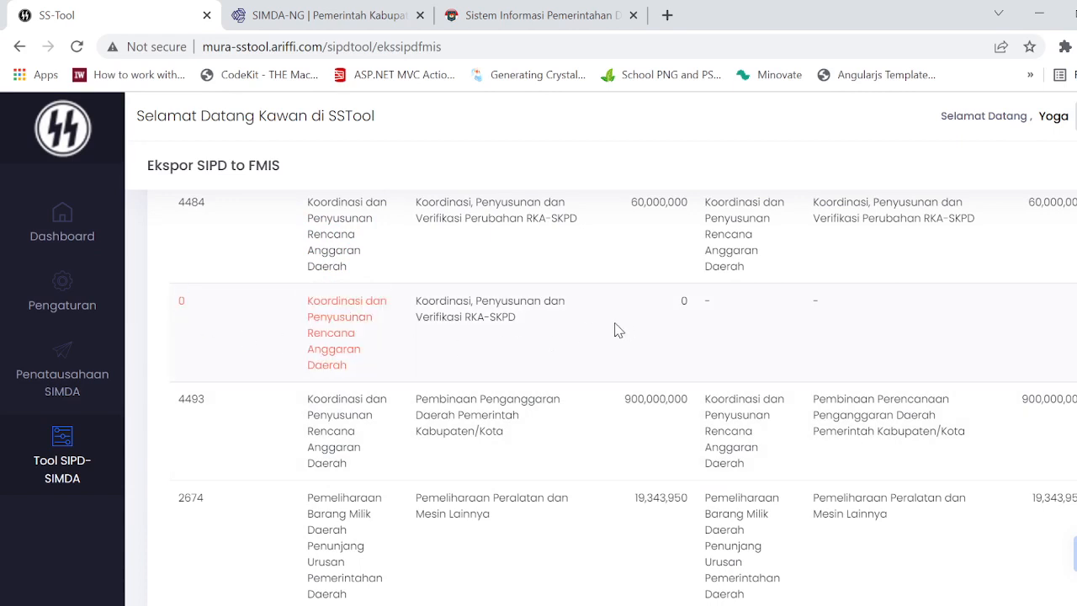
{"action": "scroll", "coordinate": [617, 329], "scroll_direction": "right", "scroll_amount": 1}
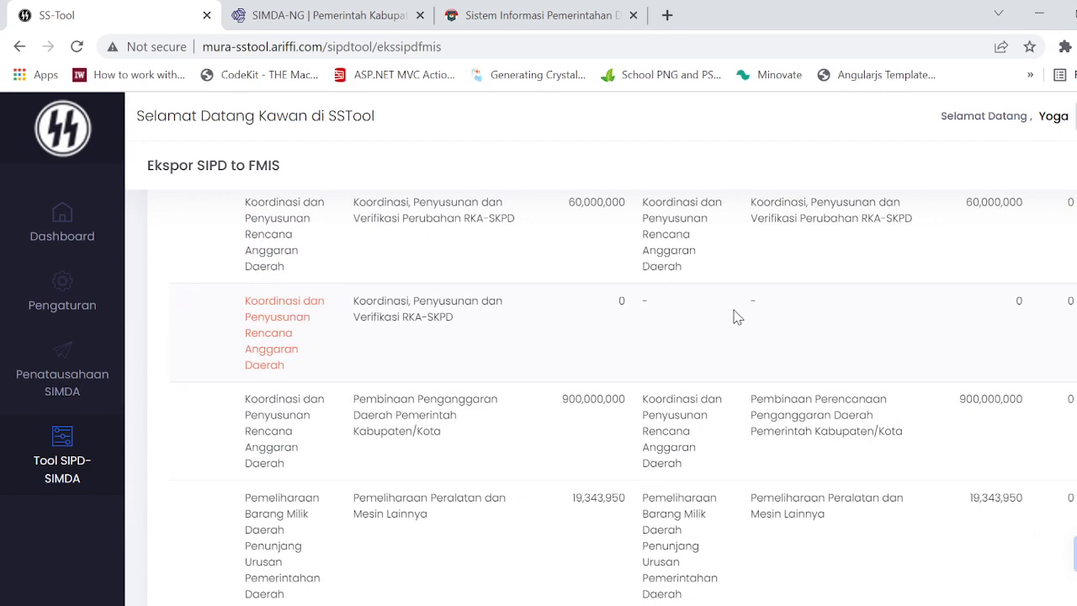
Step: Compare the Mapping Idsubkegiatan_Fmis code of the red-marked row with the codes of the rows around it
{"action": "scroll", "coordinate": [612, 363], "scroll_direction": "left", "scroll_amount": 1}
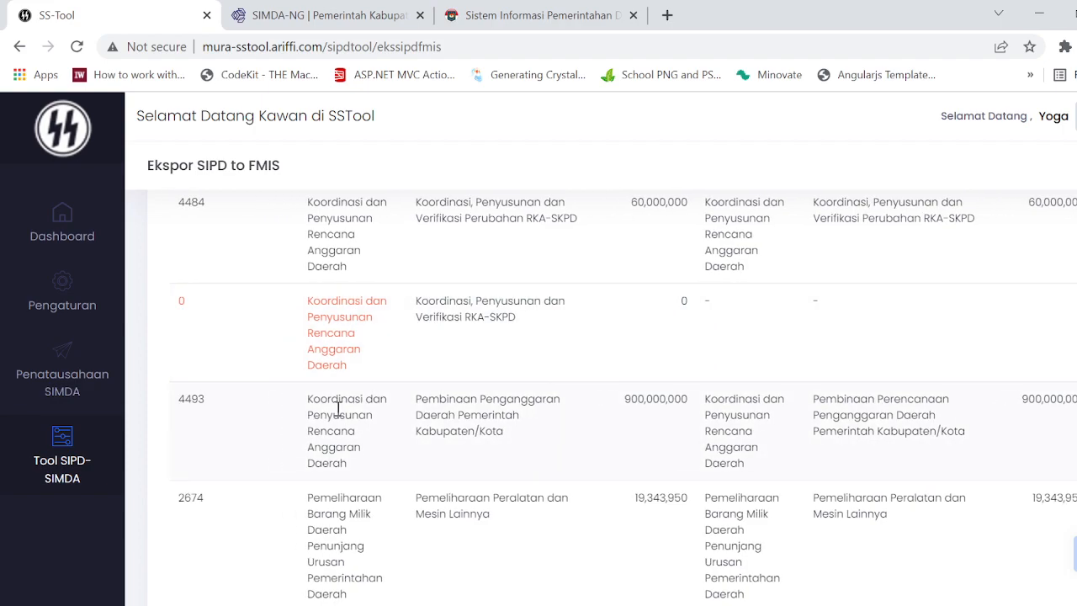
{"action": "scroll", "coordinate": [312, 428], "scroll_direction": "down", "scroll_amount": 5}
{"action": "scroll", "coordinate": [336, 418], "scroll_direction": "down", "scroll_amount": 15}
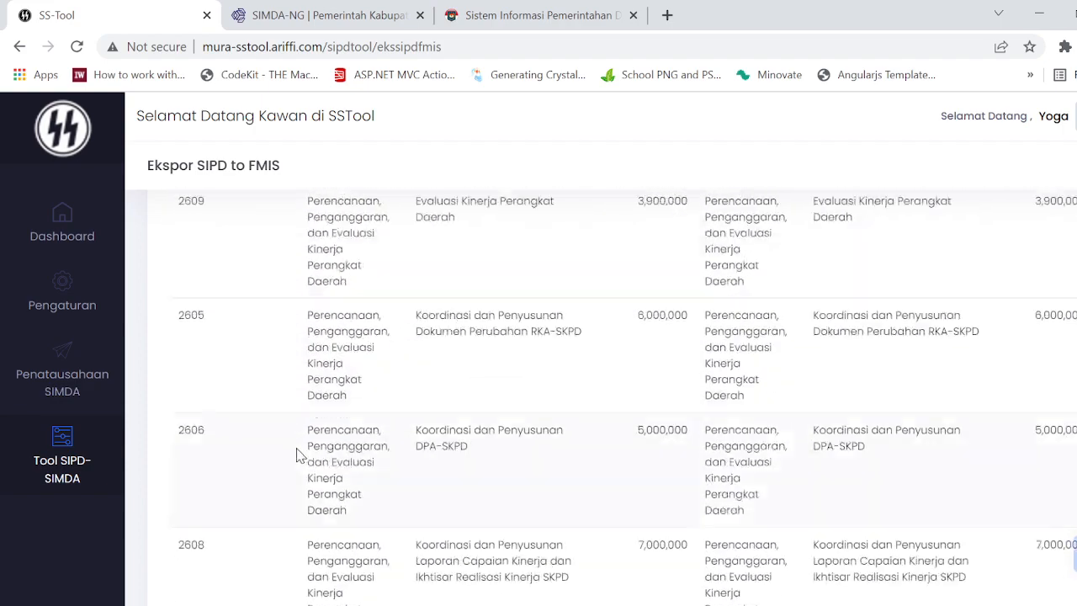
{"action": "scroll", "coordinate": [774, 383], "scroll_direction": "up", "scroll_amount": 15}
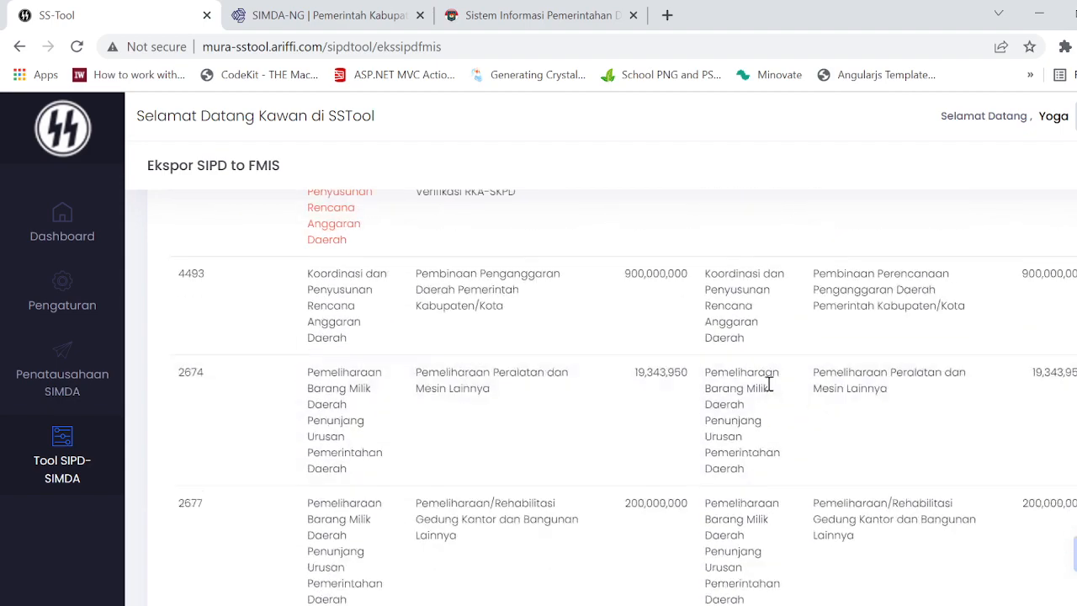
{"action": "scroll", "coordinate": [772, 381], "scroll_direction": "up", "scroll_amount": 5}
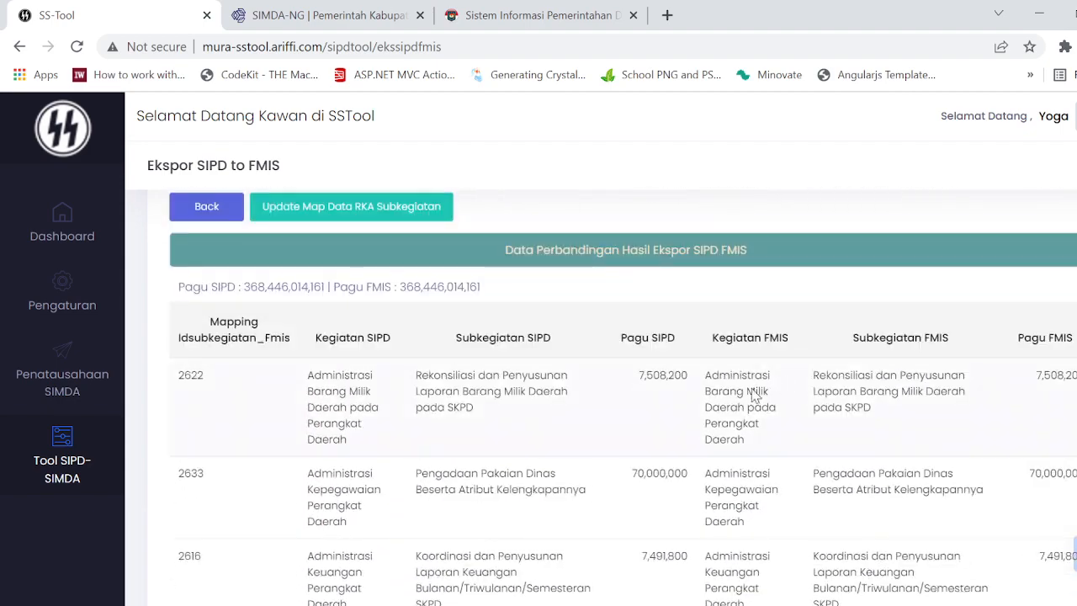
{"action": "scroll", "coordinate": [754, 395], "scroll_direction": "up", "scroll_amount": 3}
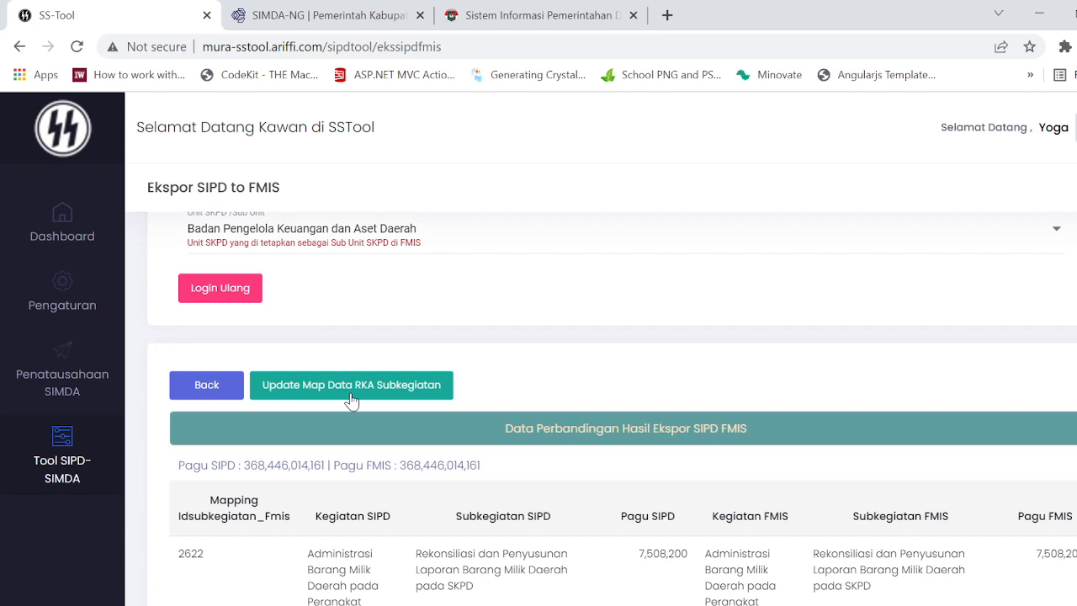
Step: Update the RKA sub-activity map data and highlight the mapping code of the first comparison row
{"action": "left_click", "coordinate": [224, 389]}
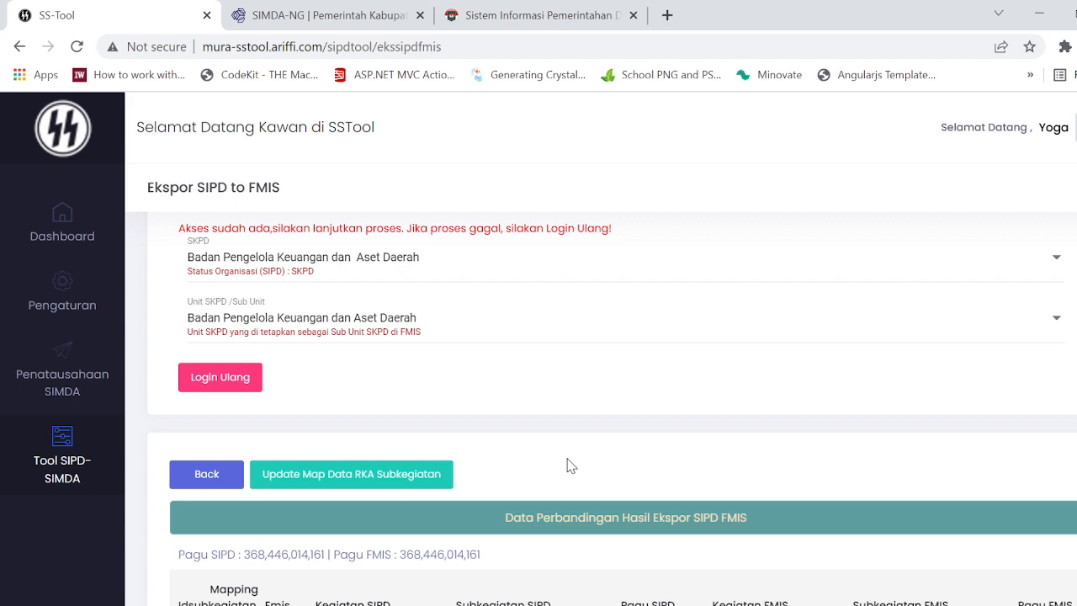
{"action": "scroll", "coordinate": [546, 465], "scroll_direction": "down", "scroll_amount": 1}
{"action": "scroll", "coordinate": [545, 465], "scroll_direction": "up", "scroll_amount": 1}
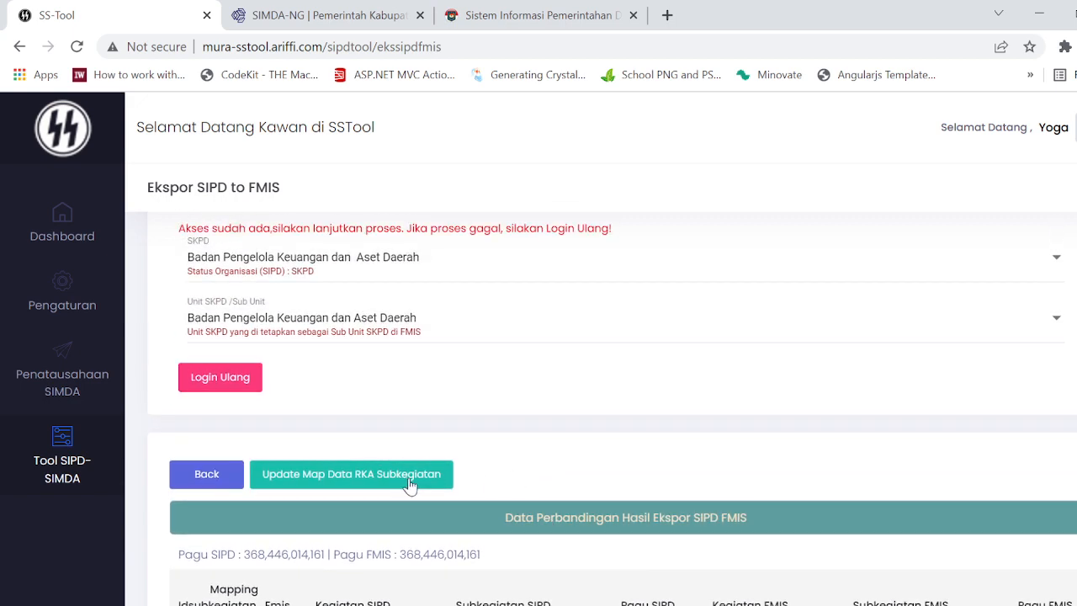
{"action": "left_click", "coordinate": [405, 476]}
{"action": "scroll", "coordinate": [459, 363], "scroll_direction": "down", "scroll_amount": 2}
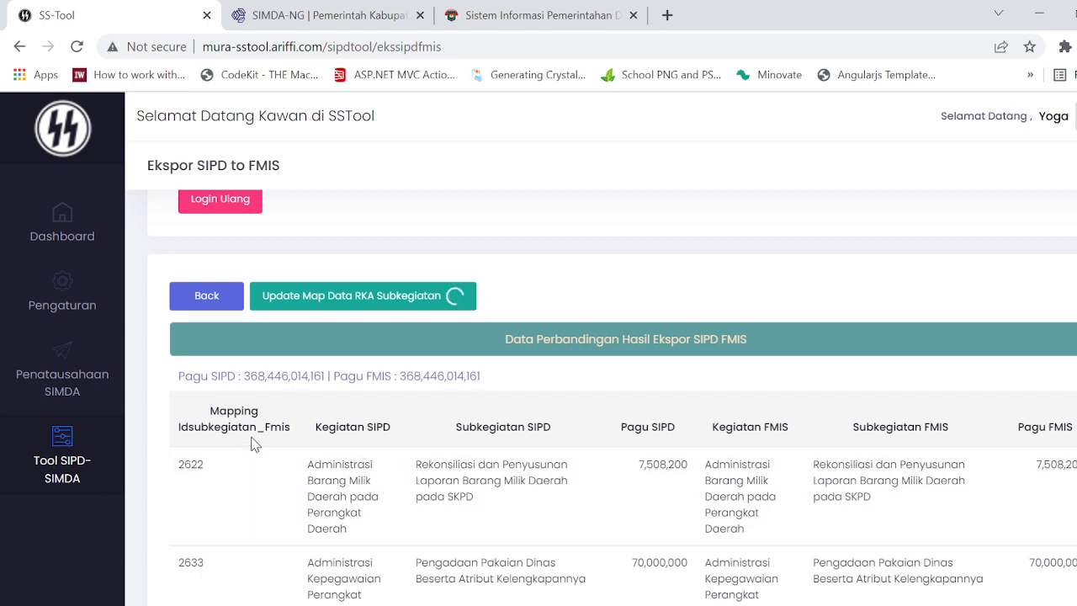
{"action": "double_click", "coordinate": [192, 465]}
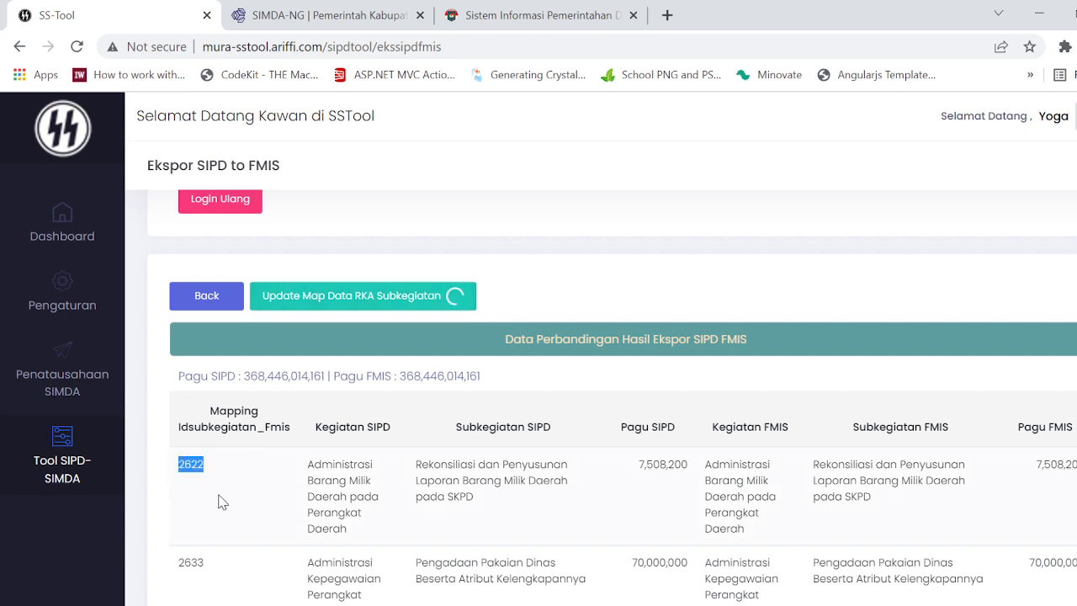
Step: Recheck the Mapping Idsubkegiatan_Fmis codes down the updated comparison table, including the red-marked row
{"action": "scroll", "coordinate": [223, 503], "scroll_direction": "down", "scroll_amount": 1}
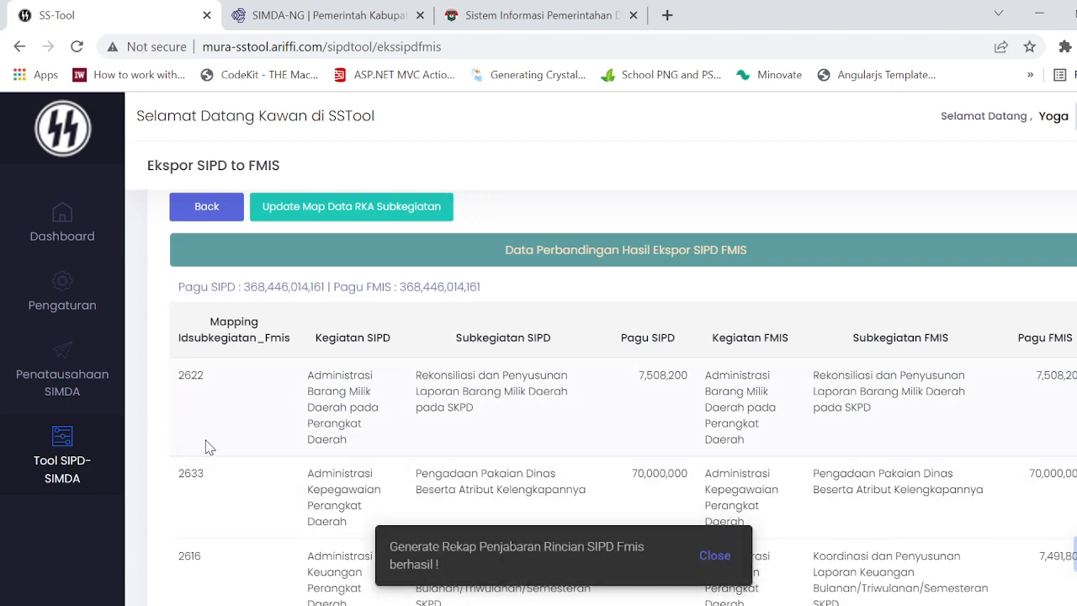
{"action": "scroll", "coordinate": [212, 462], "scroll_direction": "down", "scroll_amount": 15}
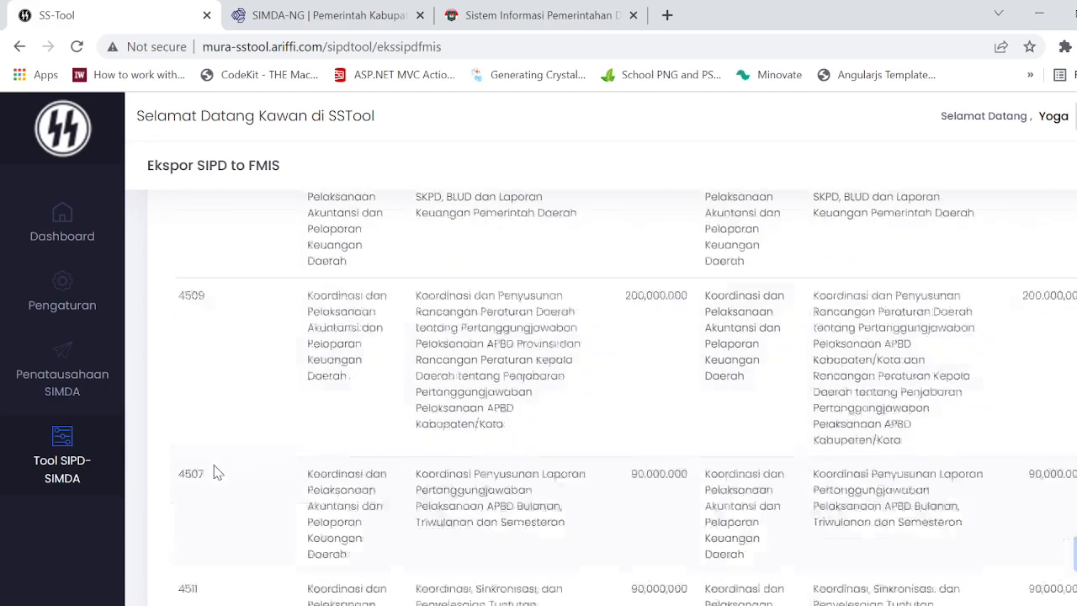
{"action": "scroll", "coordinate": [213, 472], "scroll_direction": "down", "scroll_amount": 10}
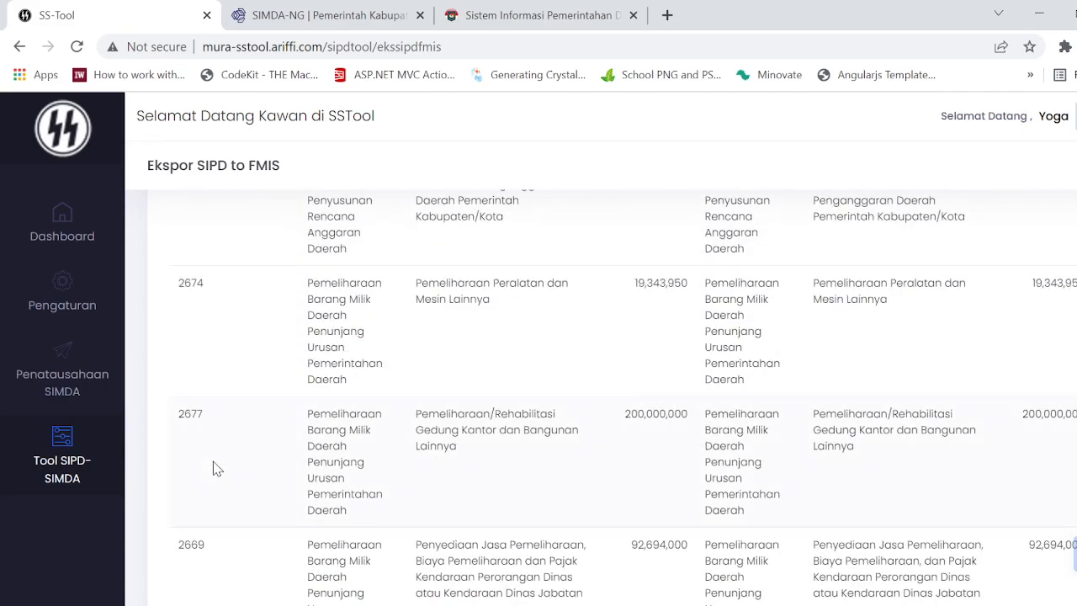
{"action": "scroll", "coordinate": [212, 433], "scroll_direction": "down", "scroll_amount": 15}
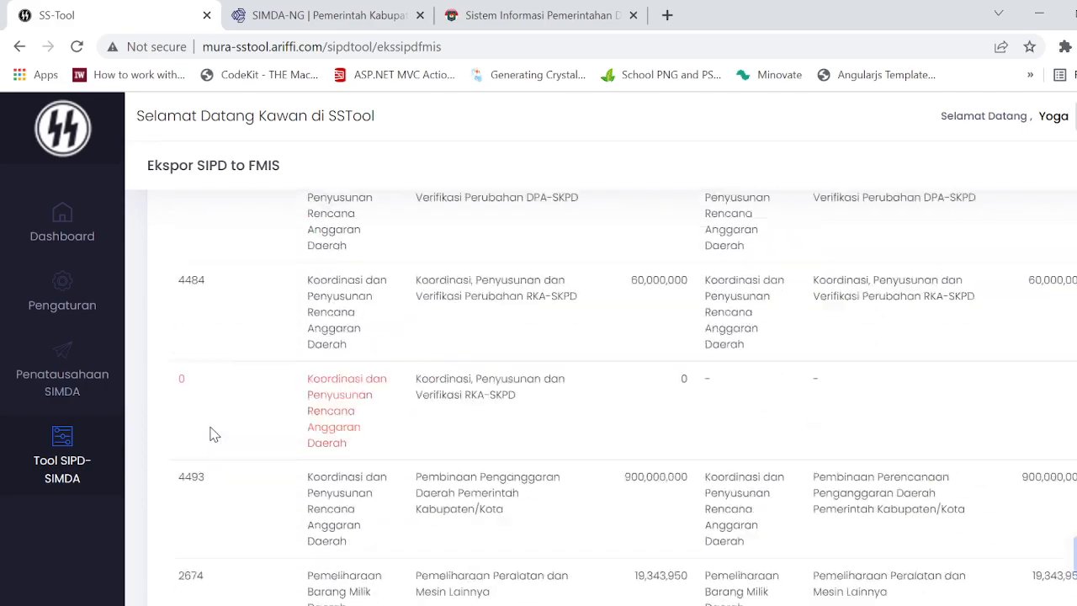
{"action": "scroll", "coordinate": [212, 433], "scroll_direction": "up", "scroll_amount": 20}
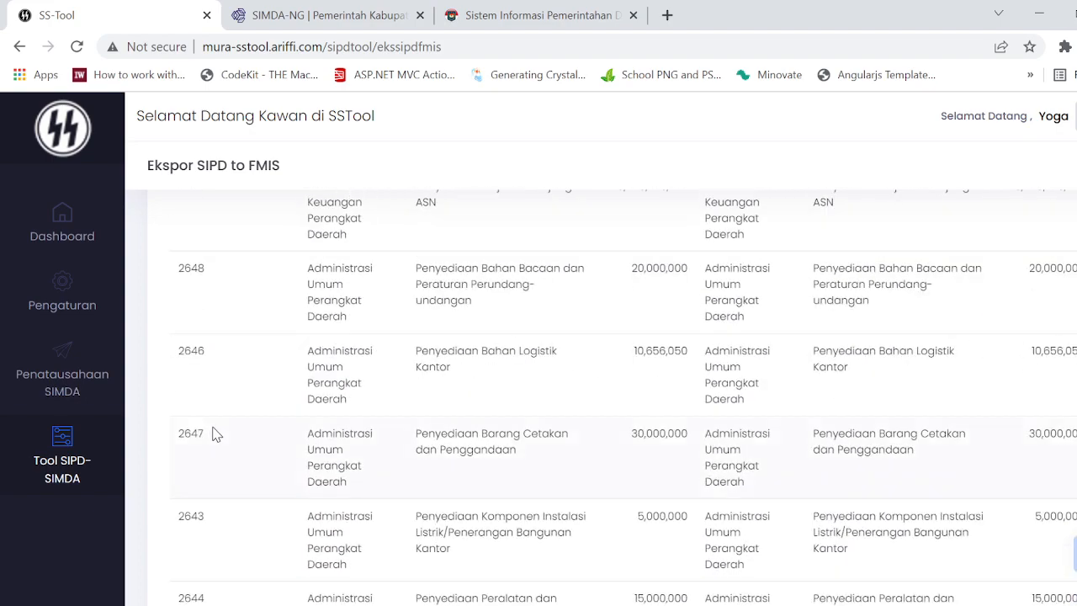
{"action": "scroll", "coordinate": [474, 469], "scroll_direction": "down", "scroll_amount": 1}
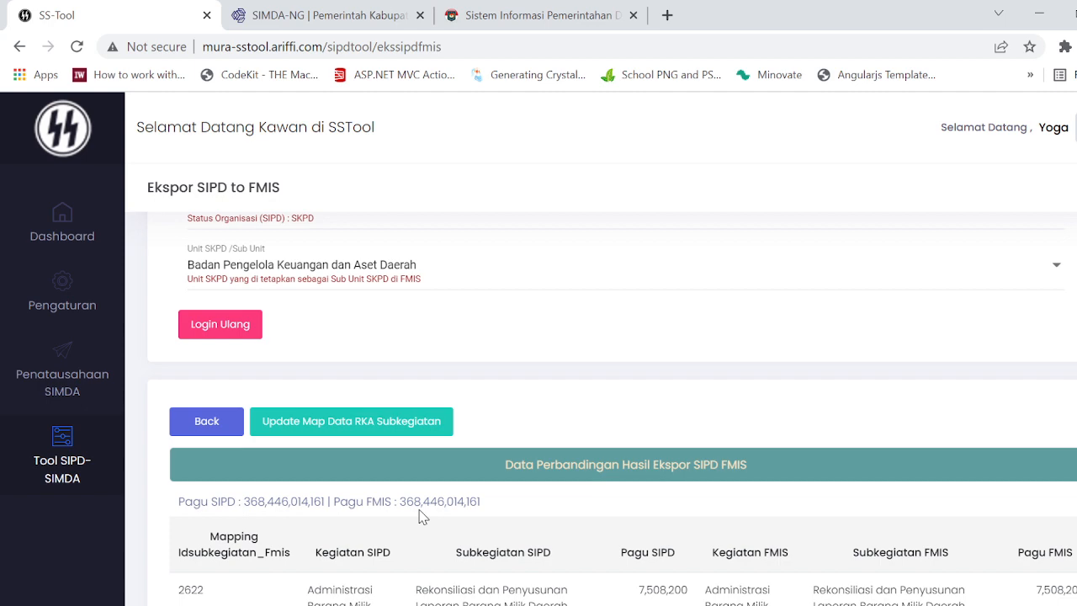
Step: Check the Pagu FMIS total against Pagu SIPD and review the sub-activity rows further down the comparison
{"action": "scroll", "coordinate": [422, 516], "scroll_direction": "down", "scroll_amount": 2}
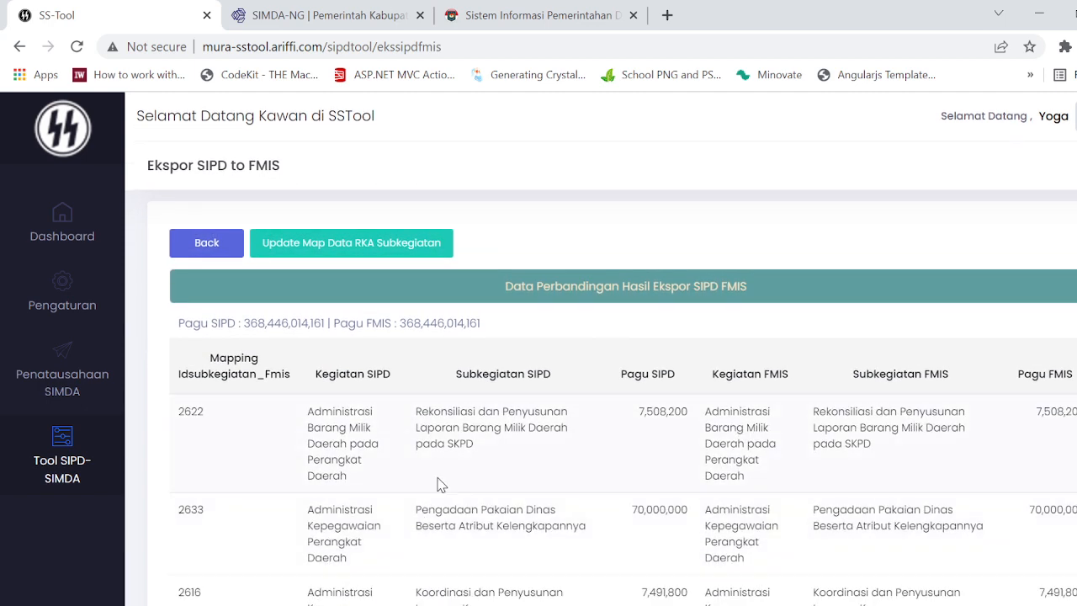
{"action": "left_click_drag", "start_coordinate": [479, 325], "coordinate": [398, 324]}
{"action": "scroll", "coordinate": [384, 454], "scroll_direction": "down", "scroll_amount": 4}
{"action": "scroll", "coordinate": [385, 454], "scroll_direction": "down", "scroll_amount": 20}
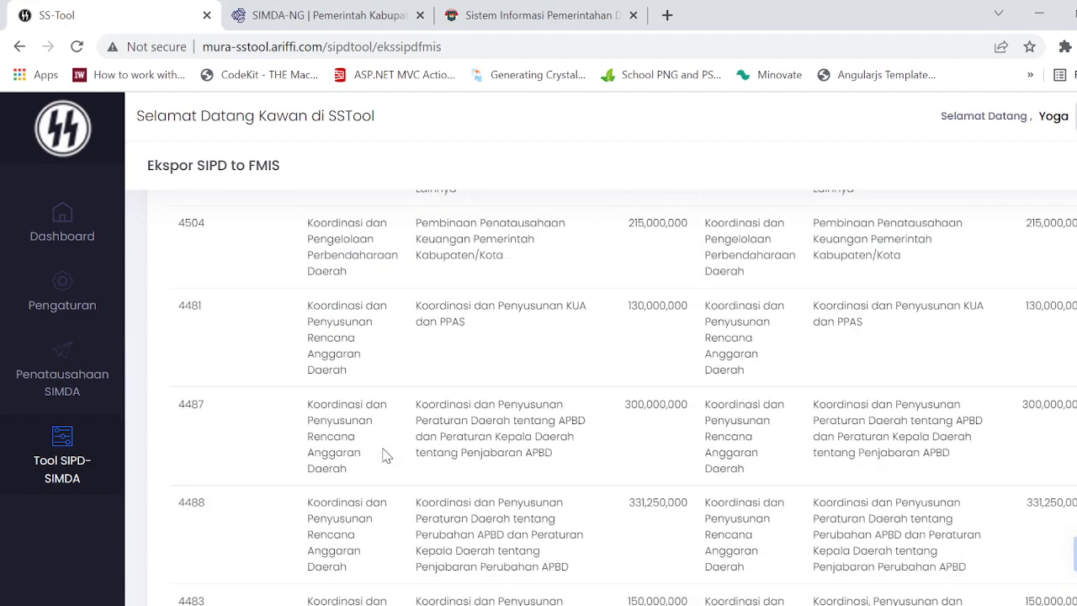
{"action": "scroll", "coordinate": [384, 454], "scroll_direction": "down", "scroll_amount": 10}
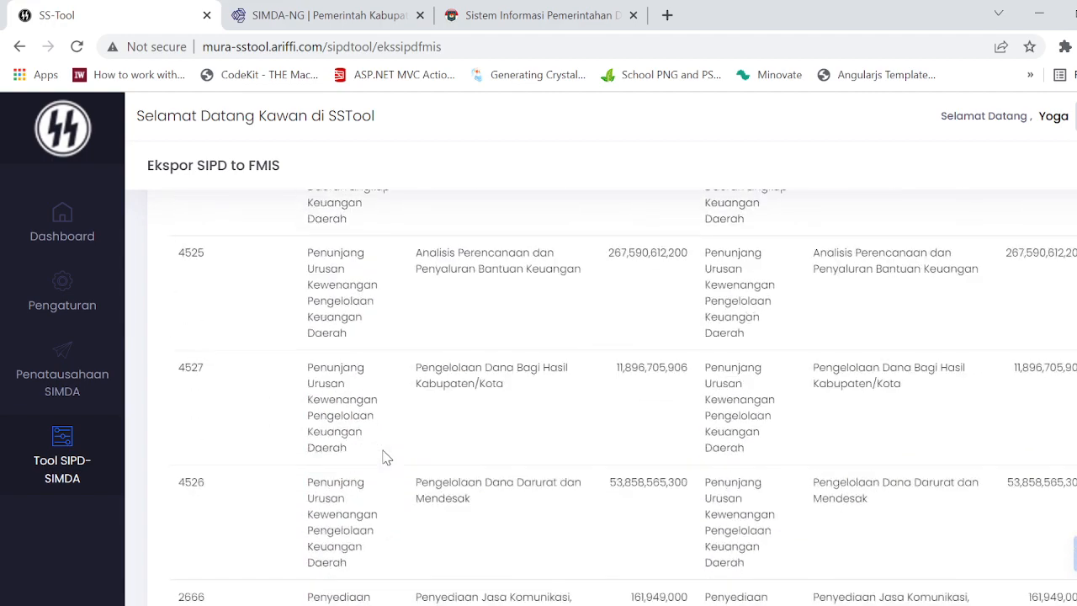
{"action": "mouse_move", "coordinate": [85, 463]}
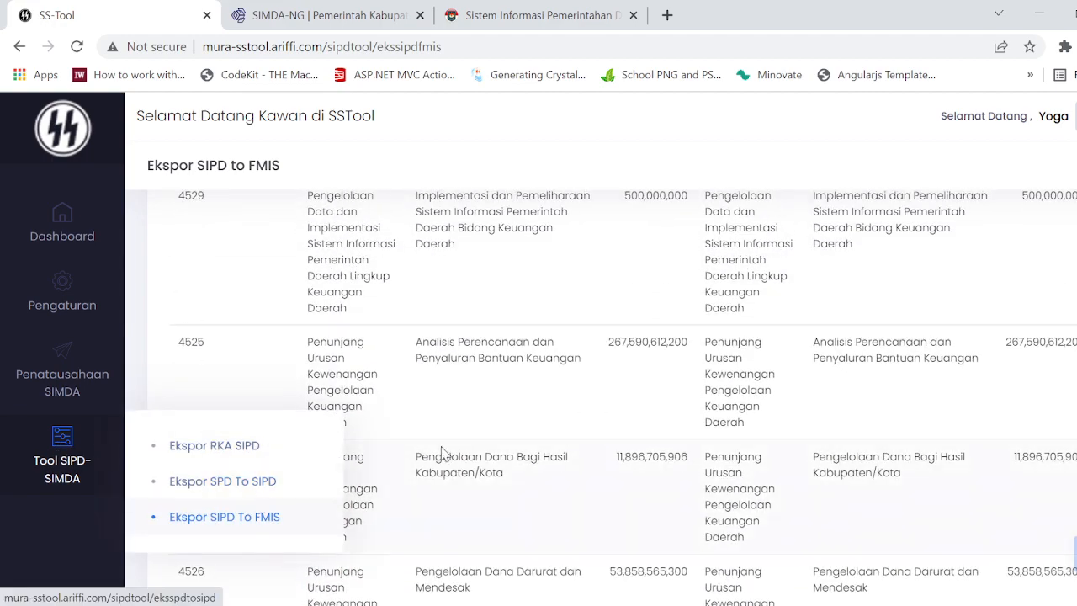
Step: Leave the export comparison and return to the Subkegiatan export form with its SIPD source and FMIS destination data
{"action": "scroll", "coordinate": [445, 452], "scroll_direction": "up", "scroll_amount": 10}
{"action": "scroll", "coordinate": [444, 446], "scroll_direction": "up", "scroll_amount": 15}
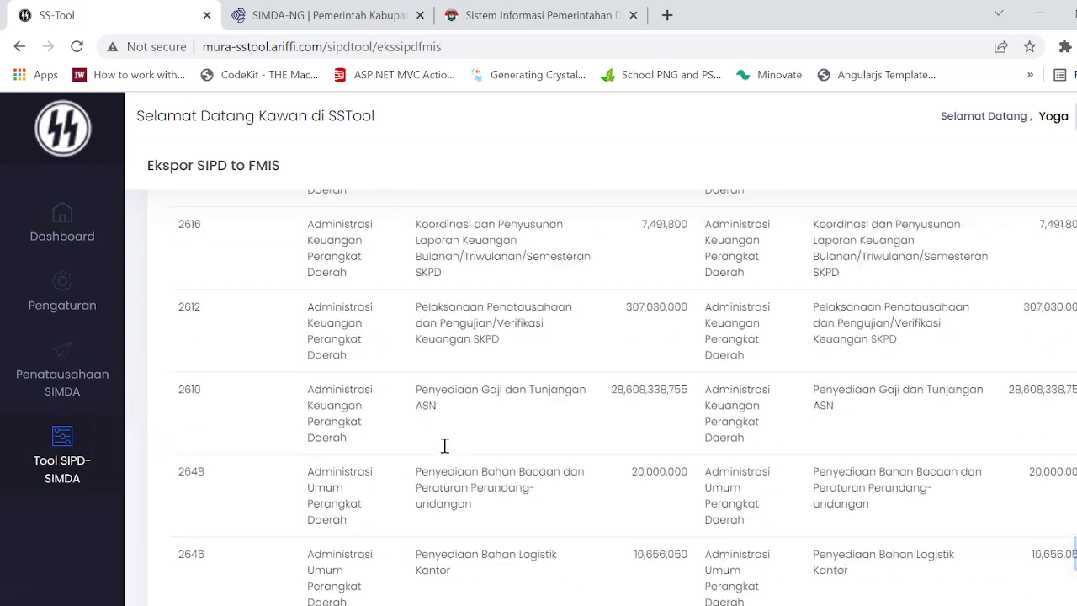
{"action": "left_click", "coordinate": [234, 345]}
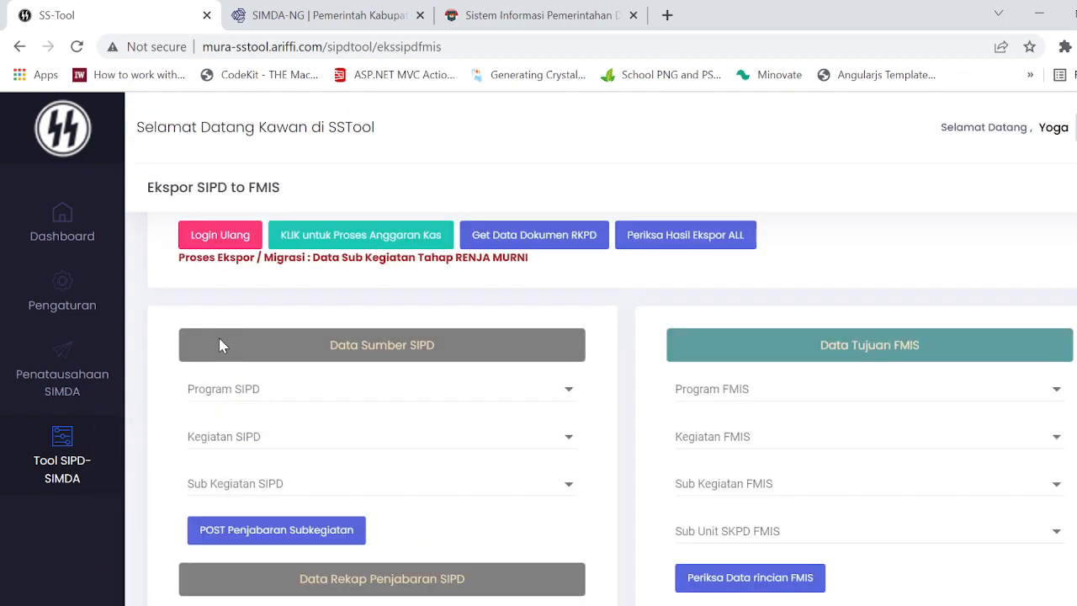
{"action": "scroll", "coordinate": [435, 376], "scroll_direction": "up", "scroll_amount": 1}
{"action": "scroll", "coordinate": [445, 390], "scroll_direction": "down", "scroll_amount": 1}
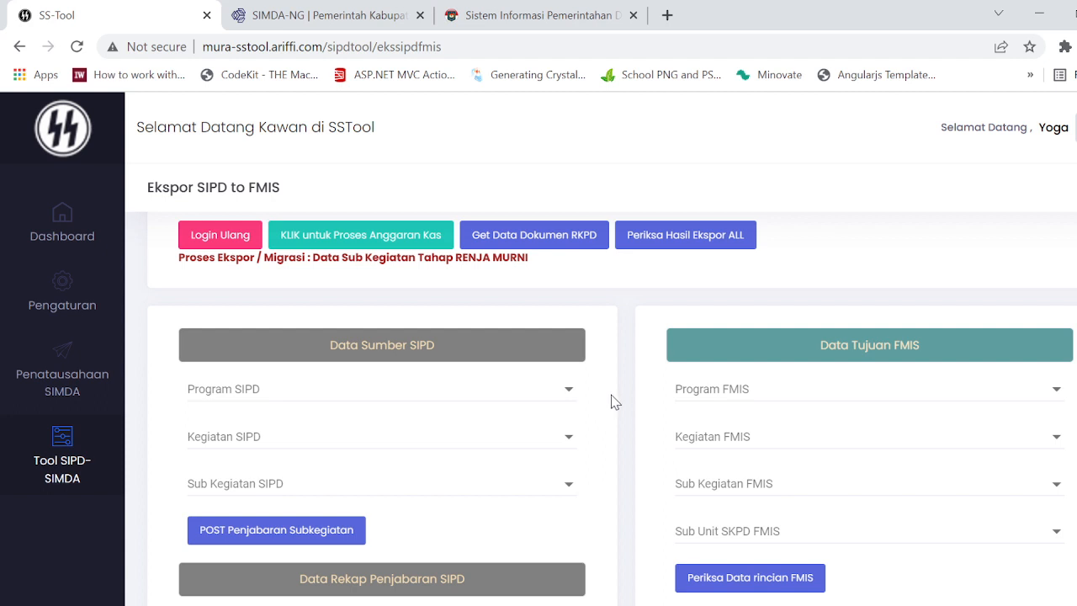
Step: Open the comparison of all SIPD–FMIS export results, return to the export form, and reopen the comparison
{"action": "left_click", "coordinate": [673, 245]}
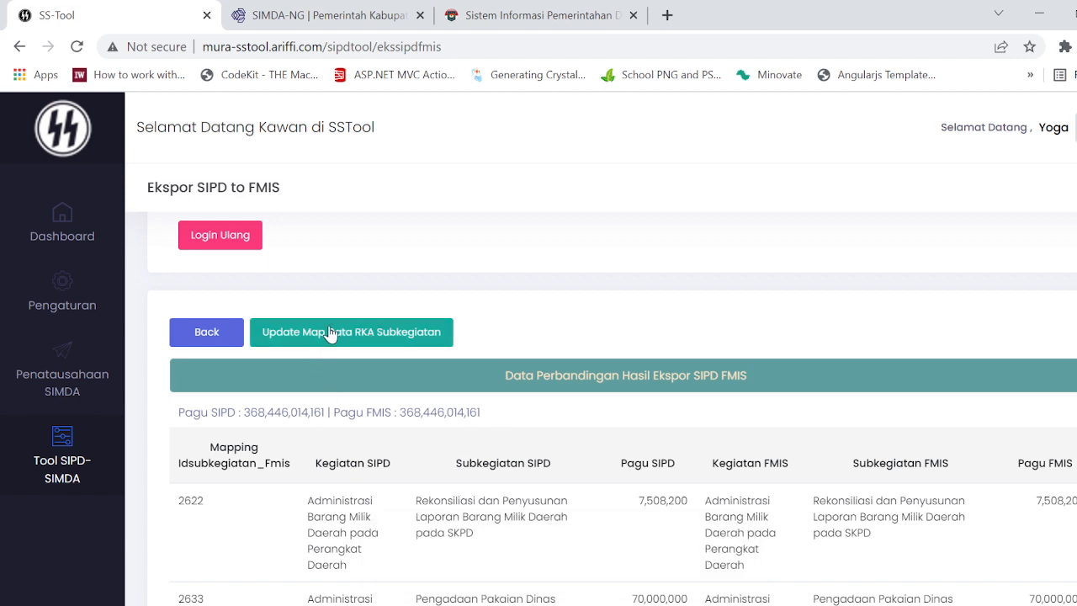
{"action": "scroll", "coordinate": [493, 476], "scroll_direction": "up", "scroll_amount": 3}
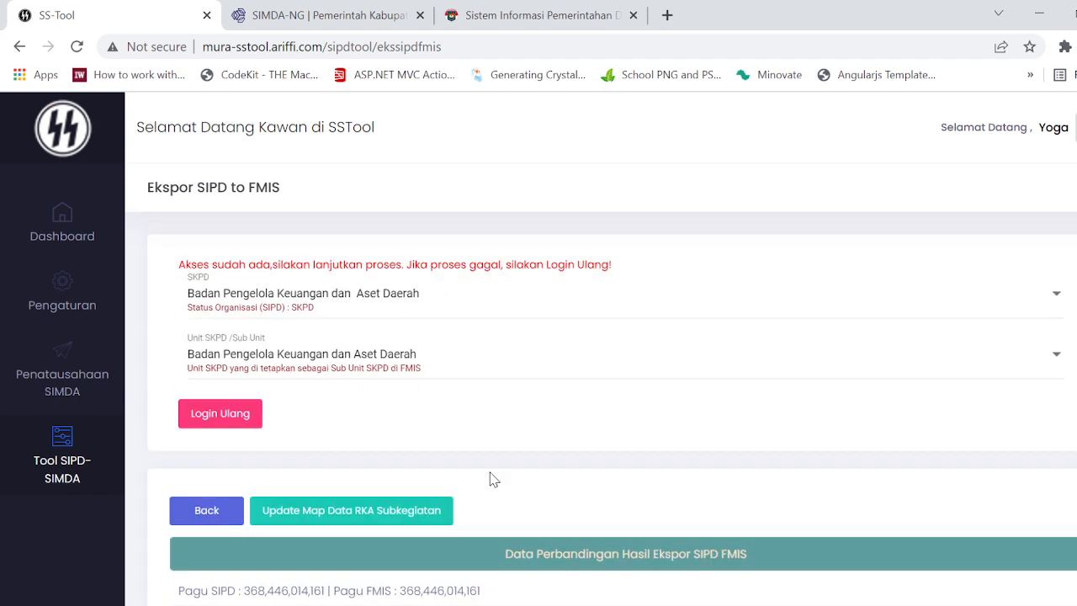
{"action": "left_click", "coordinate": [206, 514]}
{"action": "left_click", "coordinate": [728, 416]}
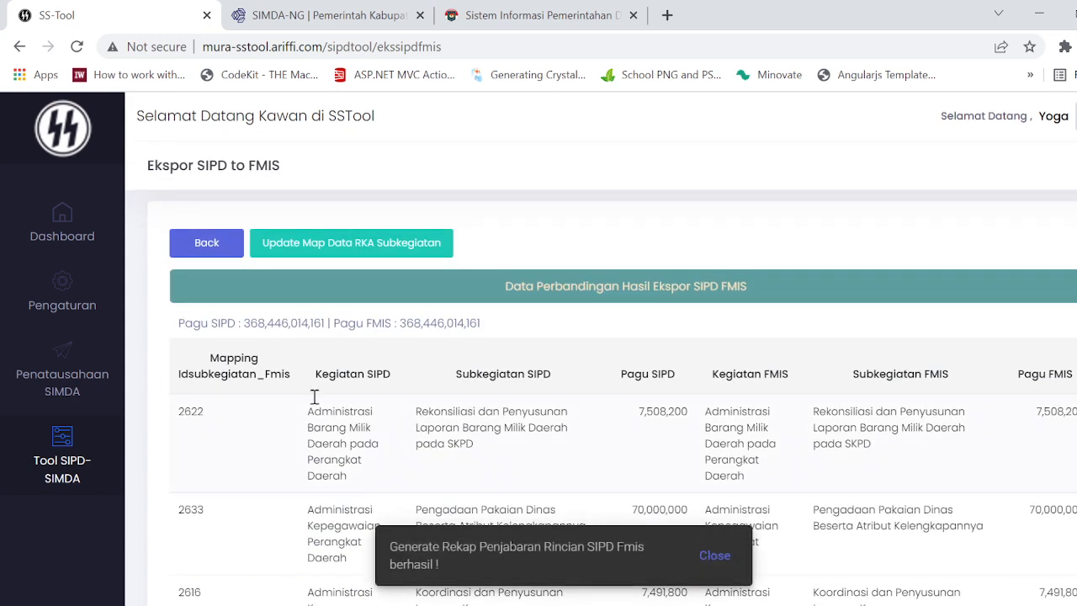
Step: Check the first row's Mapping Idsubkegiatan_Fmis code and the Pagu SIPD total in the comparison
{"action": "left_click_drag", "start_coordinate": [184, 411], "coordinate": [390, 417]}
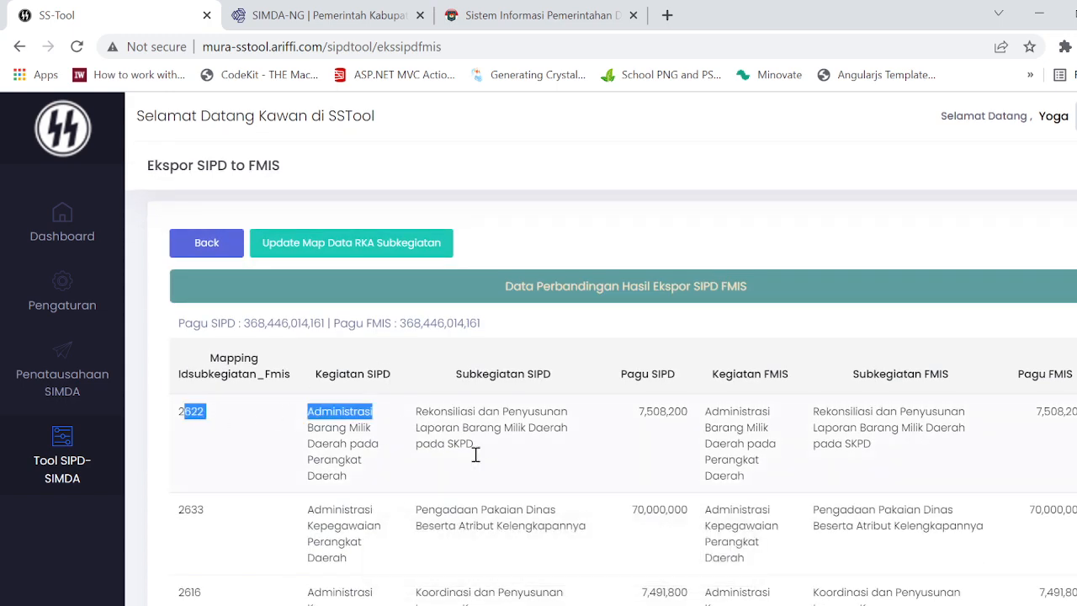
{"action": "scroll", "coordinate": [475, 455], "scroll_direction": "up", "scroll_amount": 3}
{"action": "scroll", "coordinate": [475, 454], "scroll_direction": "down", "scroll_amount": 2}
{"action": "left_click_drag", "start_coordinate": [302, 413], "coordinate": [259, 419]}
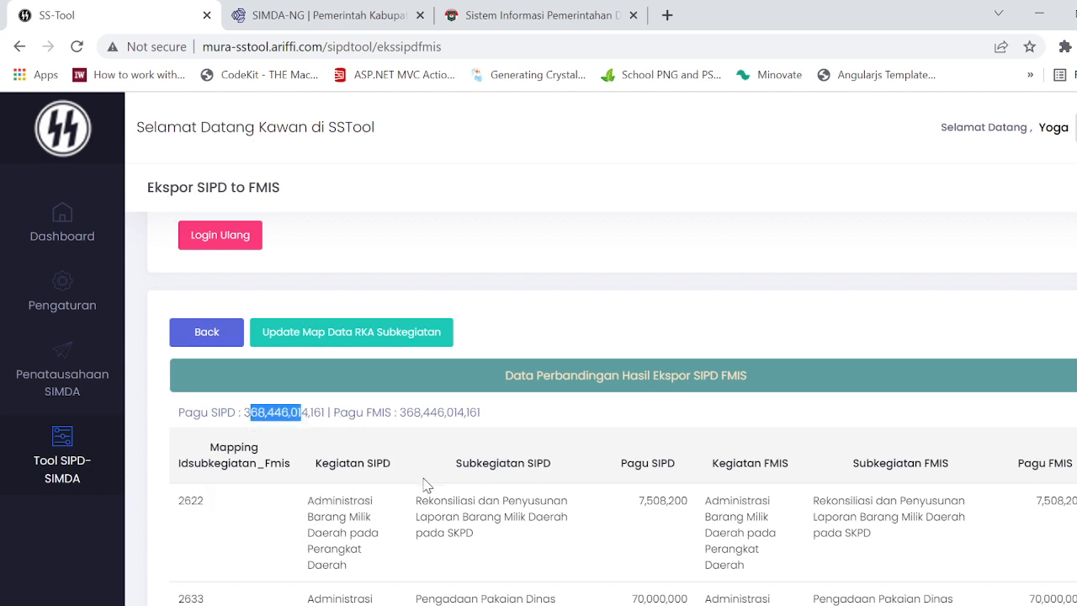
{"action": "scroll", "coordinate": [428, 486], "scroll_direction": "up", "scroll_amount": 1}
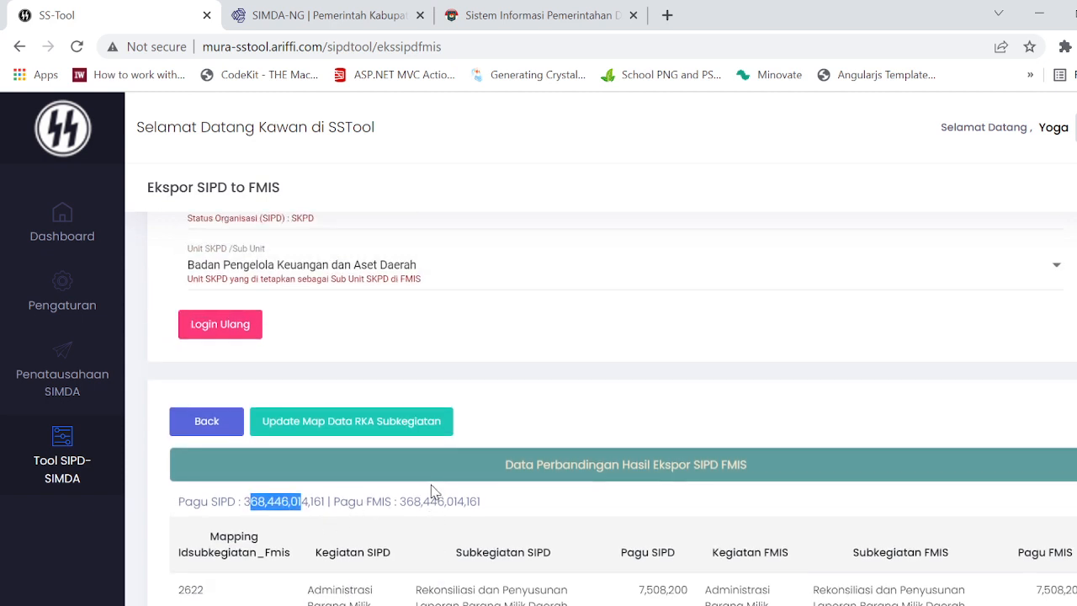
{"action": "scroll", "coordinate": [533, 412], "scroll_direction": "up", "scroll_amount": 1}
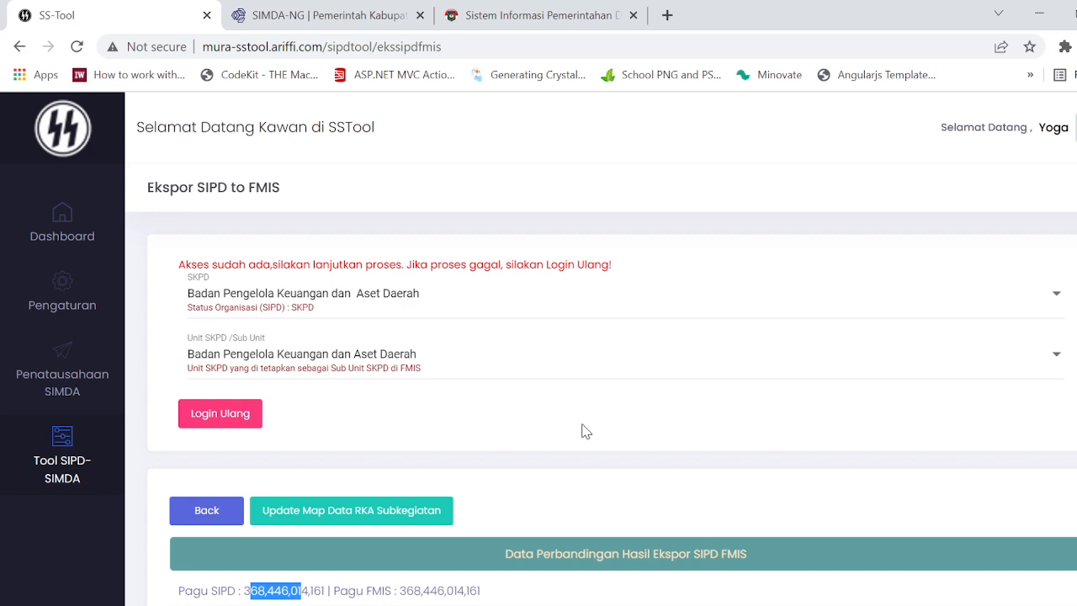
Step: Leave the comparison for the Anggaran Kas export process and highlight its notice about downloading RKA data in FMIS
{"action": "left_click", "coordinate": [239, 509]}
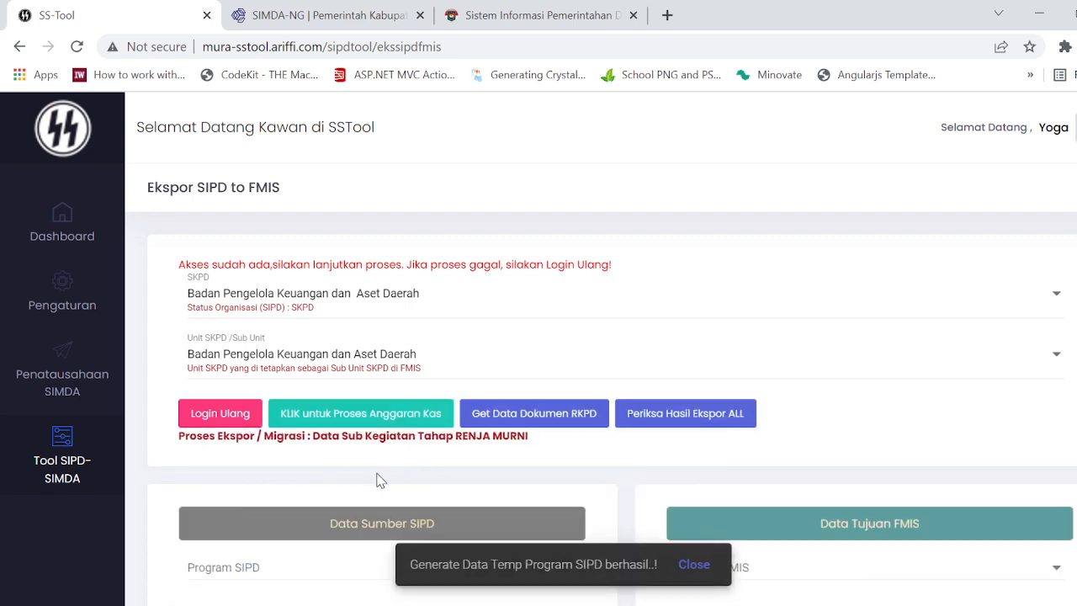
{"action": "left_click", "coordinate": [341, 421]}
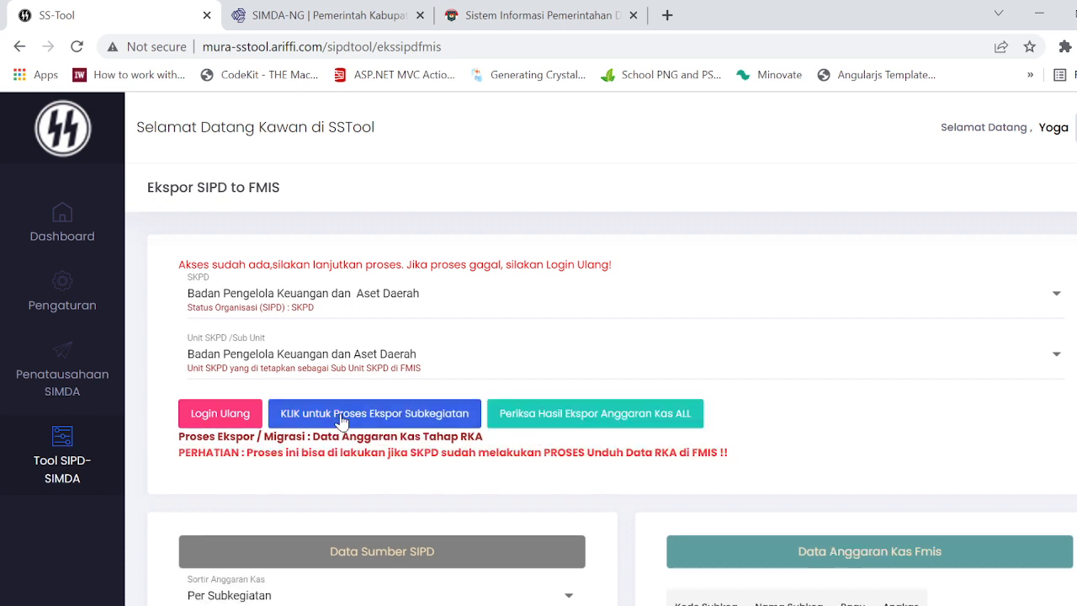
{"action": "scroll", "coordinate": [614, 479], "scroll_direction": "down", "scroll_amount": 1}
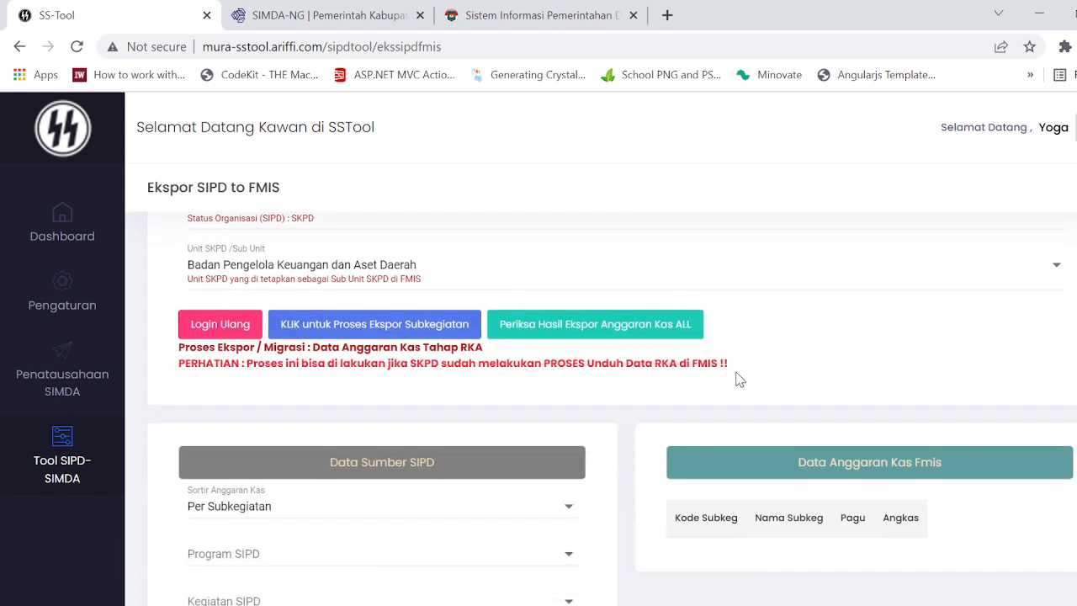
{"action": "left_click_drag", "start_coordinate": [732, 370], "coordinate": [179, 400]}
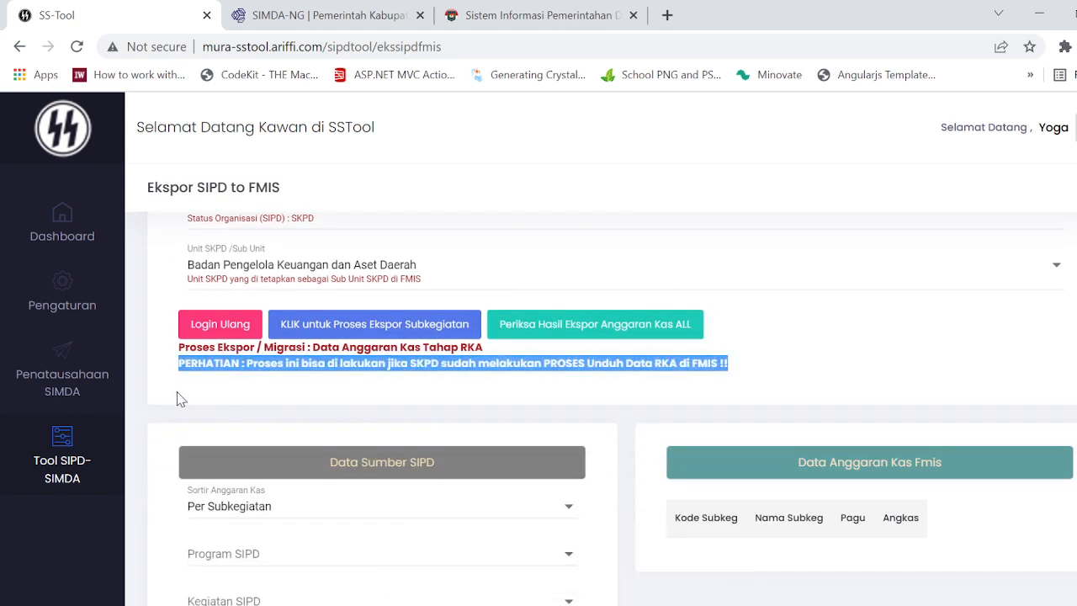
Step: Look at the FMIS RKA-SKPD document page, return to SS-Tool, and review the Anggaran Kas source and destination sections
{"action": "left_click", "coordinate": [349, 11]}
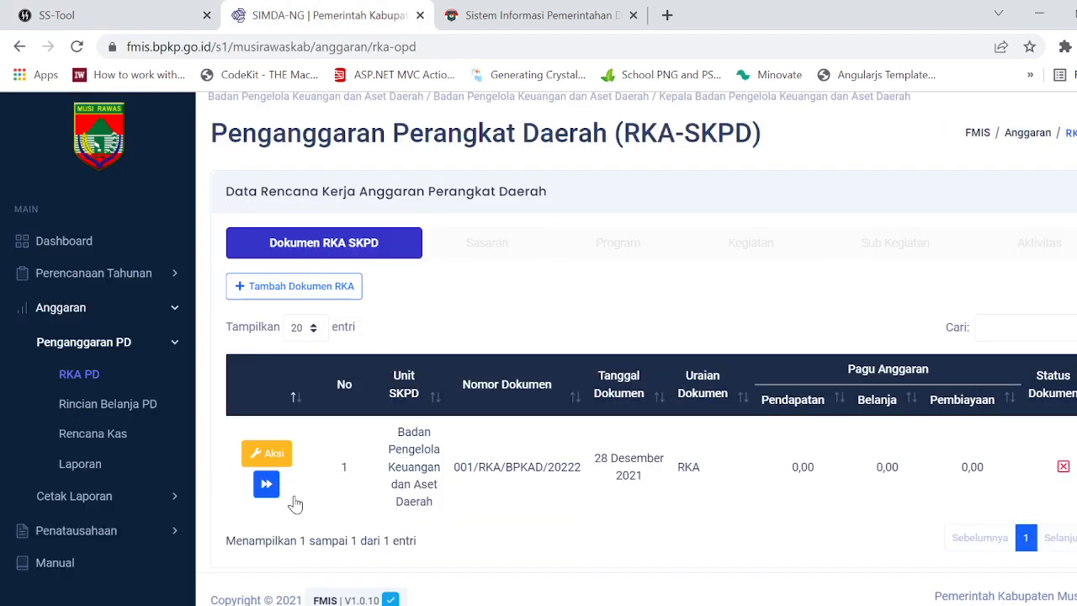
{"action": "left_click", "coordinate": [140, 11]}
{"action": "scroll", "coordinate": [656, 399], "scroll_direction": "down", "scroll_amount": 3}
{"action": "scroll", "coordinate": [598, 407], "scroll_direction": "up", "scroll_amount": 2}
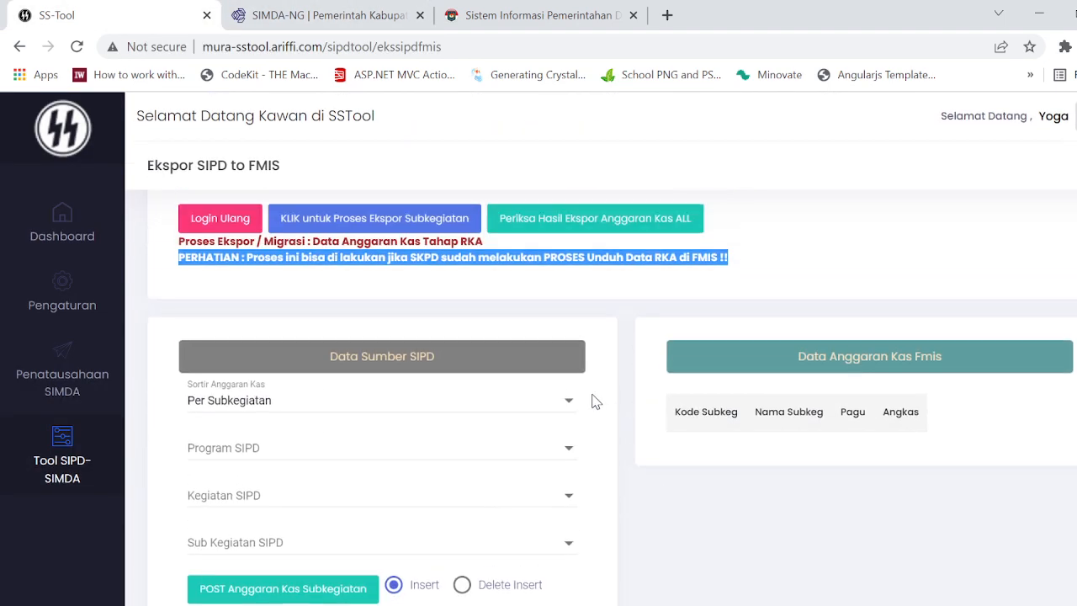
{"action": "scroll", "coordinate": [530, 518], "scroll_direction": "down", "scroll_amount": 1}
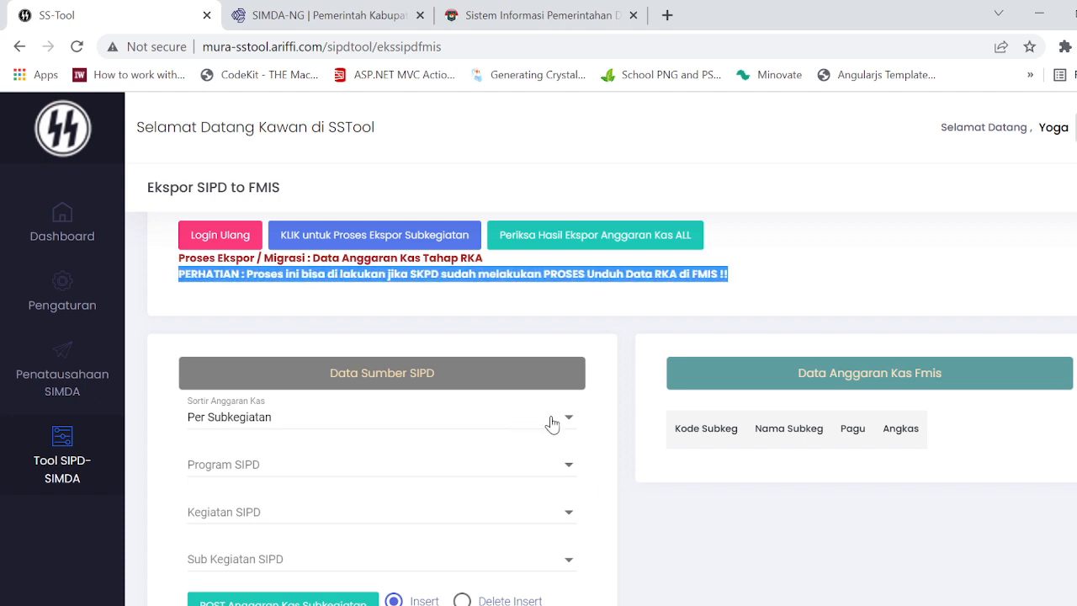
{"action": "scroll", "coordinate": [588, 444], "scroll_direction": "down", "scroll_amount": 1}
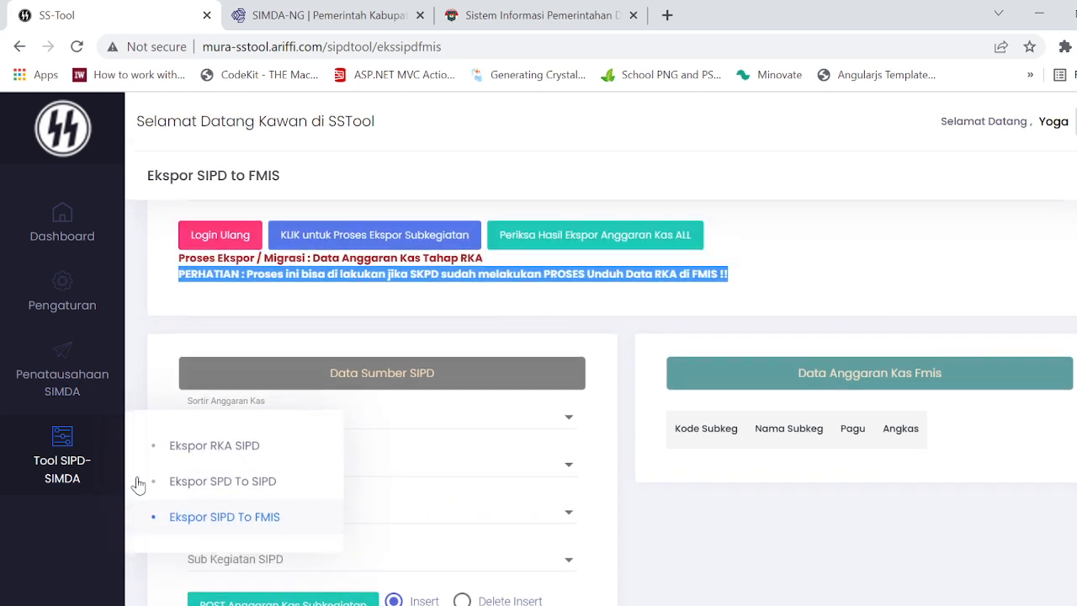
Step: Switch to the Subkegiatan export process, view its comparison of all results, and return to the Anggaran Kas process
{"action": "left_click", "coordinate": [374, 326]}
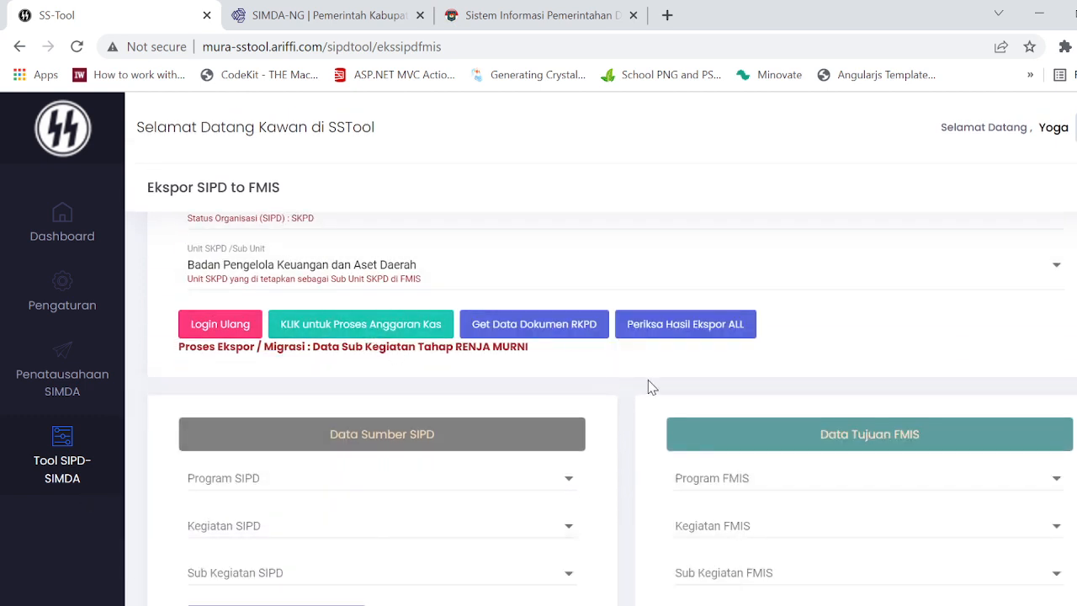
{"action": "left_click", "coordinate": [679, 329]}
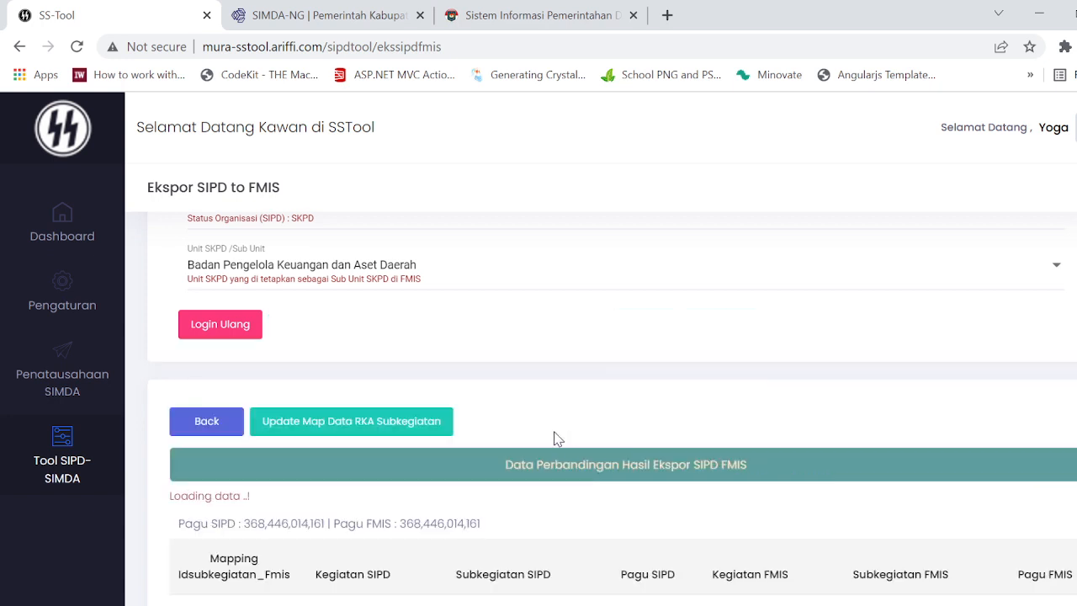
{"action": "left_click", "coordinate": [207, 421]}
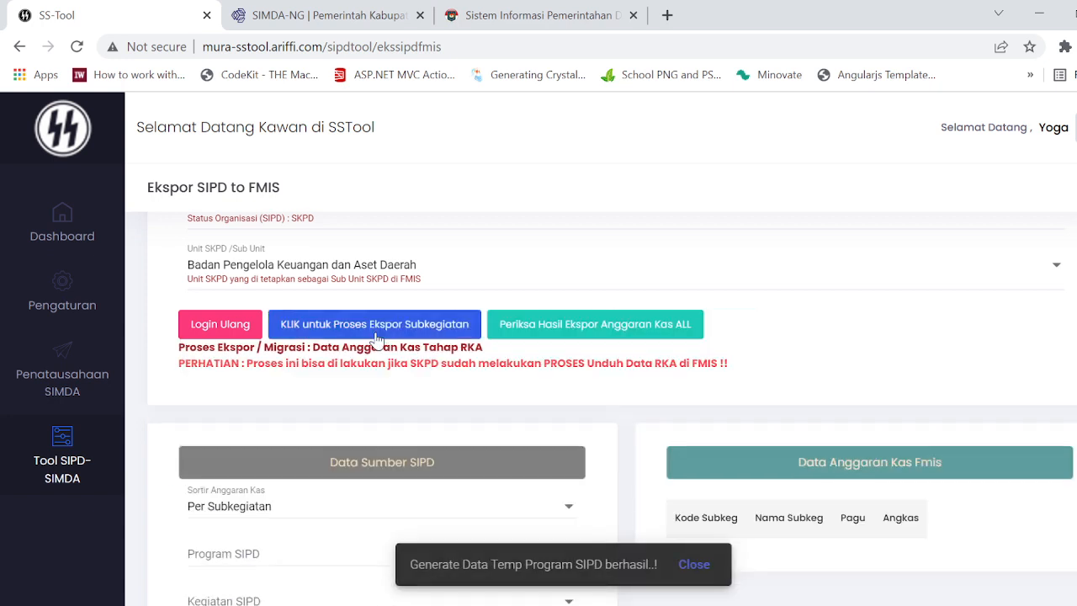
Step: Review the Anggaran Kas form and highlight the line naming the Tahap RKA export process
{"action": "scroll", "coordinate": [391, 451], "scroll_direction": "down", "scroll_amount": 2}
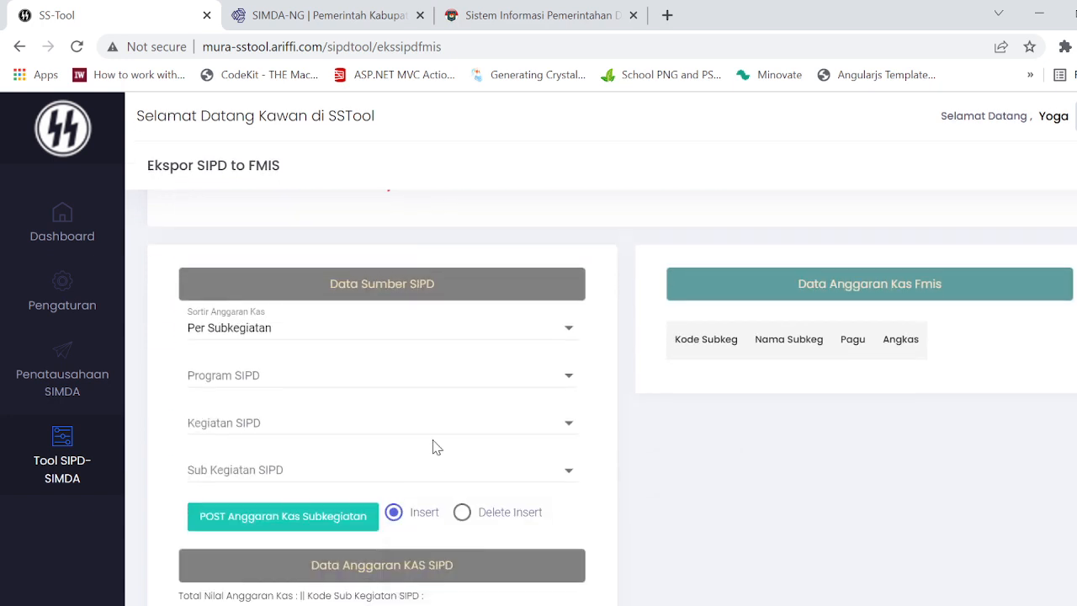
{"action": "scroll", "coordinate": [405, 292], "scroll_direction": "up", "scroll_amount": 2}
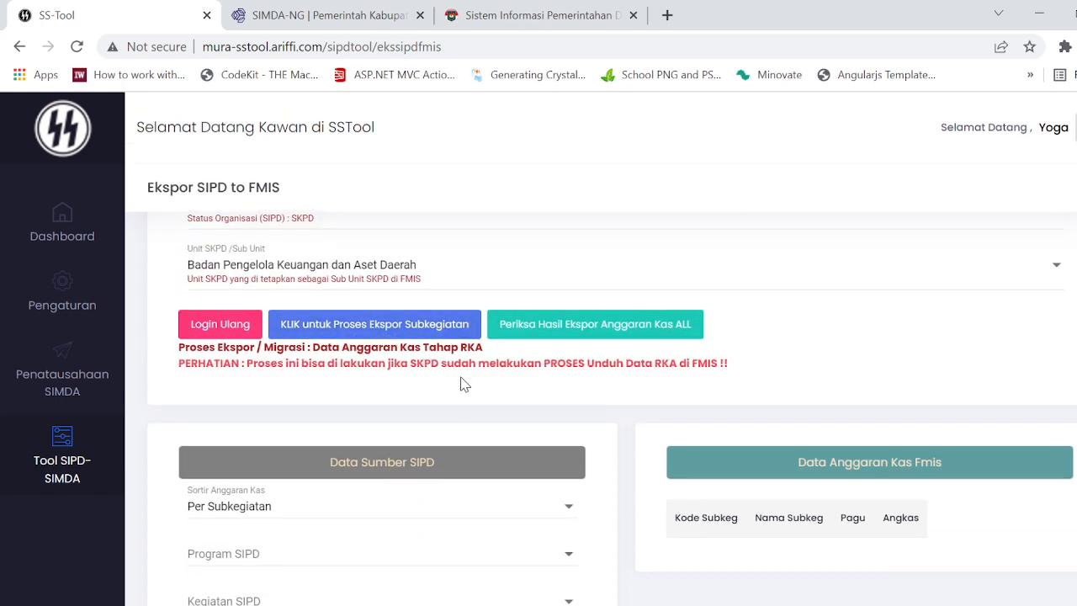
{"action": "left_click_drag", "start_coordinate": [482, 347], "coordinate": [165, 360]}
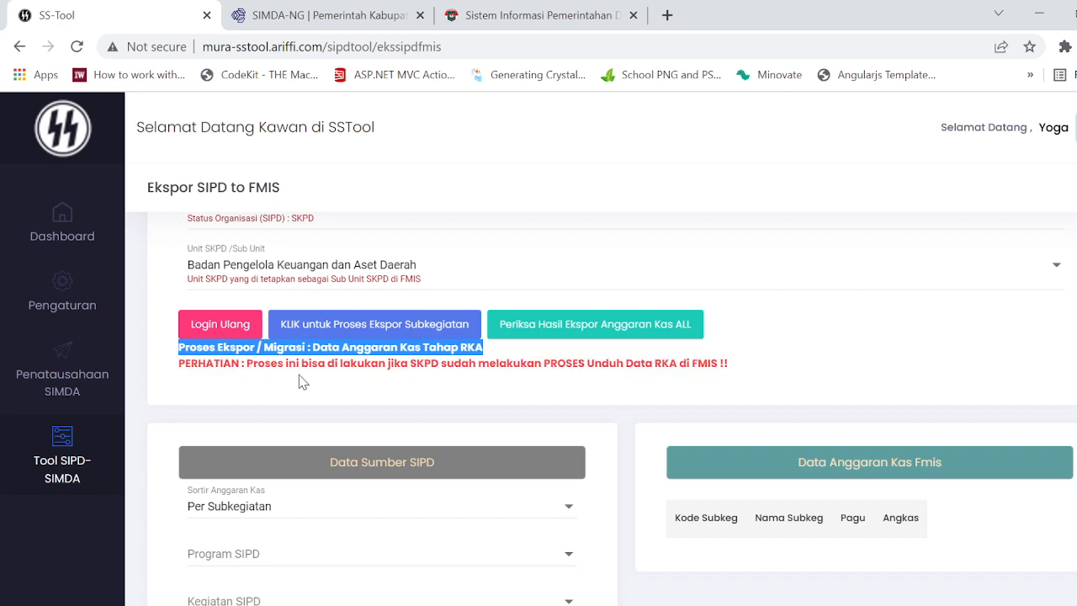
{"action": "left_click", "coordinate": [467, 395]}
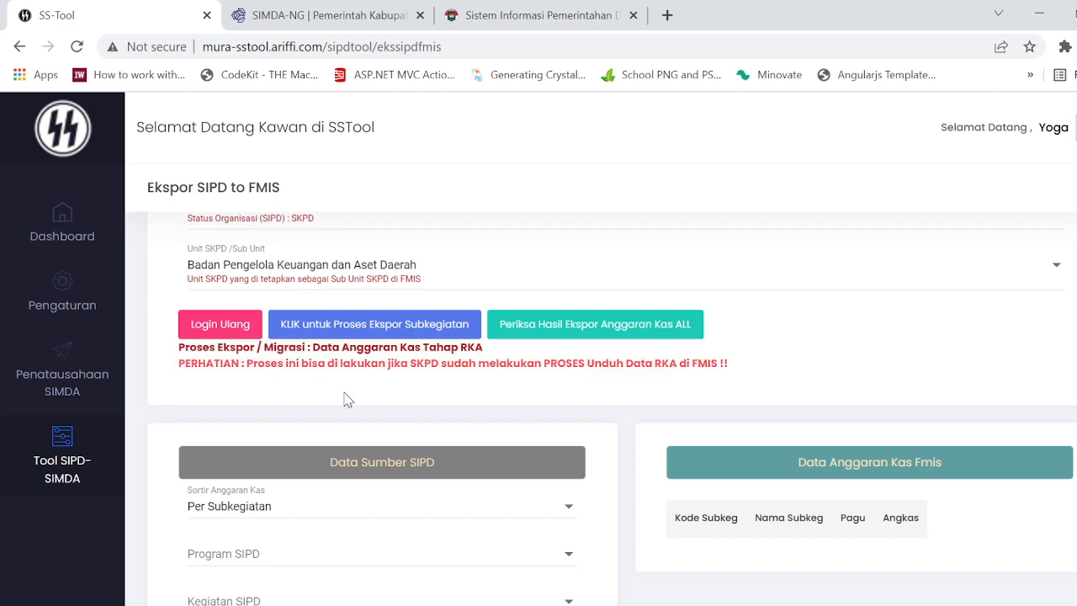
Step: Set Sortir Anggaran Kas to All Subkegiatan to load the complete cash budget data
{"action": "scroll", "coordinate": [396, 446], "scroll_direction": "down", "scroll_amount": 2}
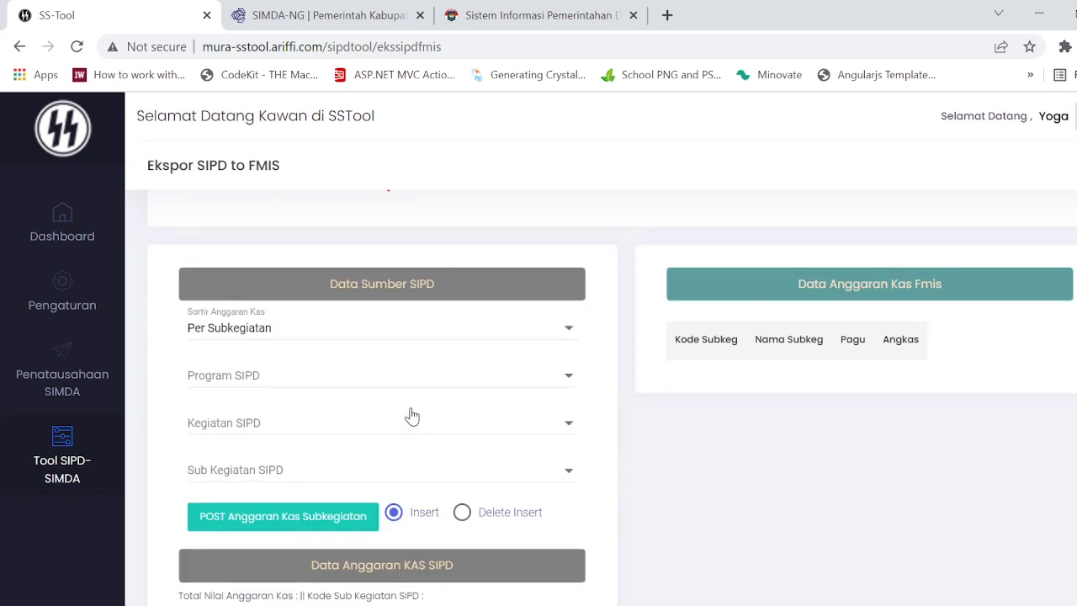
{"action": "left_click", "coordinate": [351, 333]}
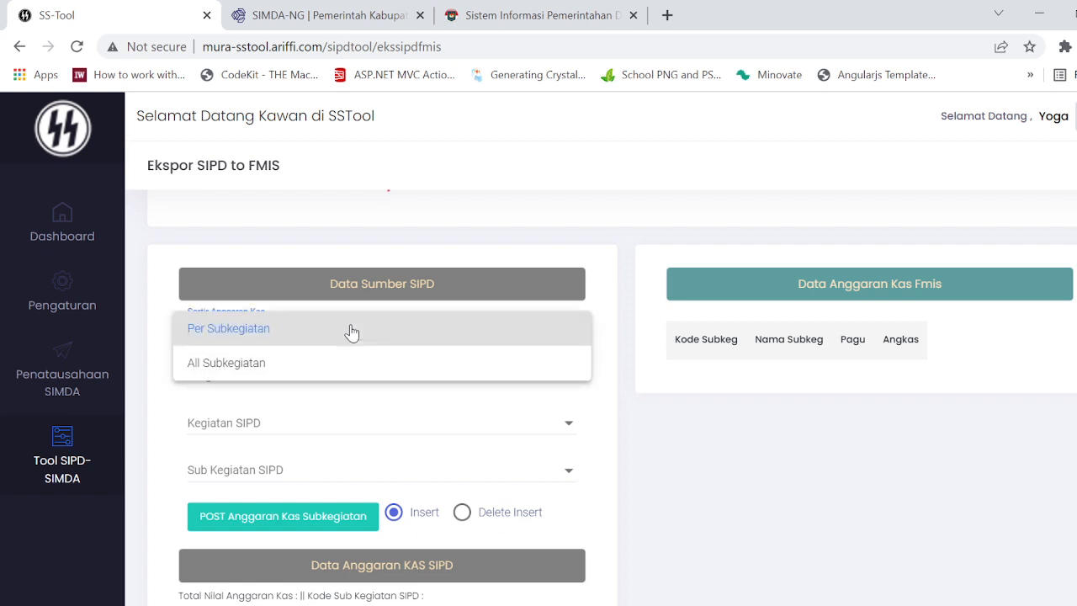
{"action": "left_click", "coordinate": [330, 371]}
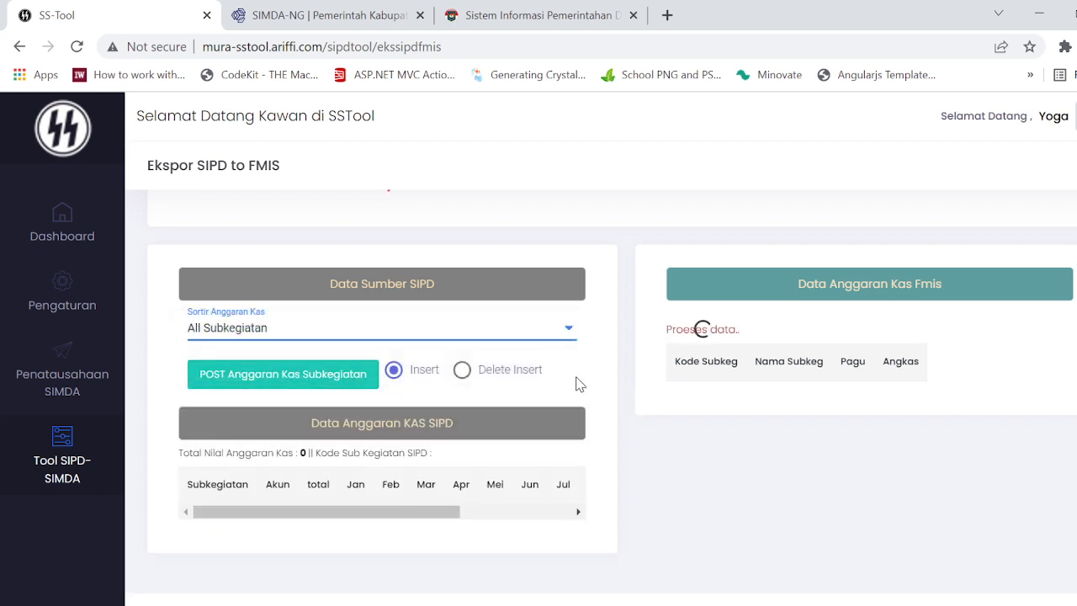
Step: Review the loaded SIPD and FMIS cash budget tables and highlight the first Inventarisasi Barang Milik Daerah row
{"action": "scroll", "coordinate": [605, 383], "scroll_direction": "down", "scroll_amount": 2}
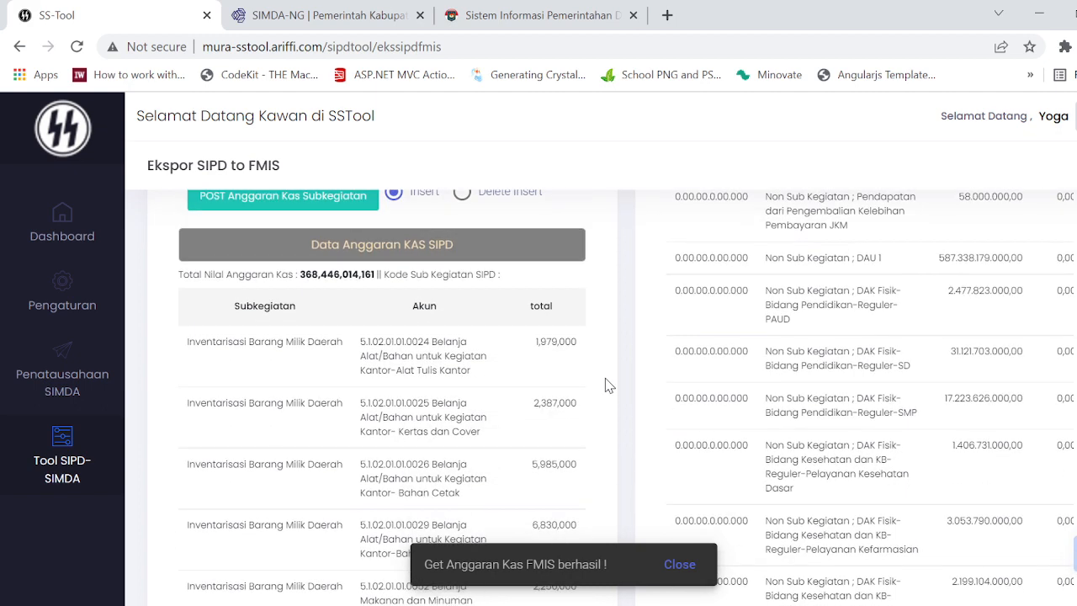
{"action": "scroll", "coordinate": [606, 383], "scroll_direction": "up", "scroll_amount": 2}
{"action": "scroll", "coordinate": [605, 383], "scroll_direction": "down", "scroll_amount": 2}
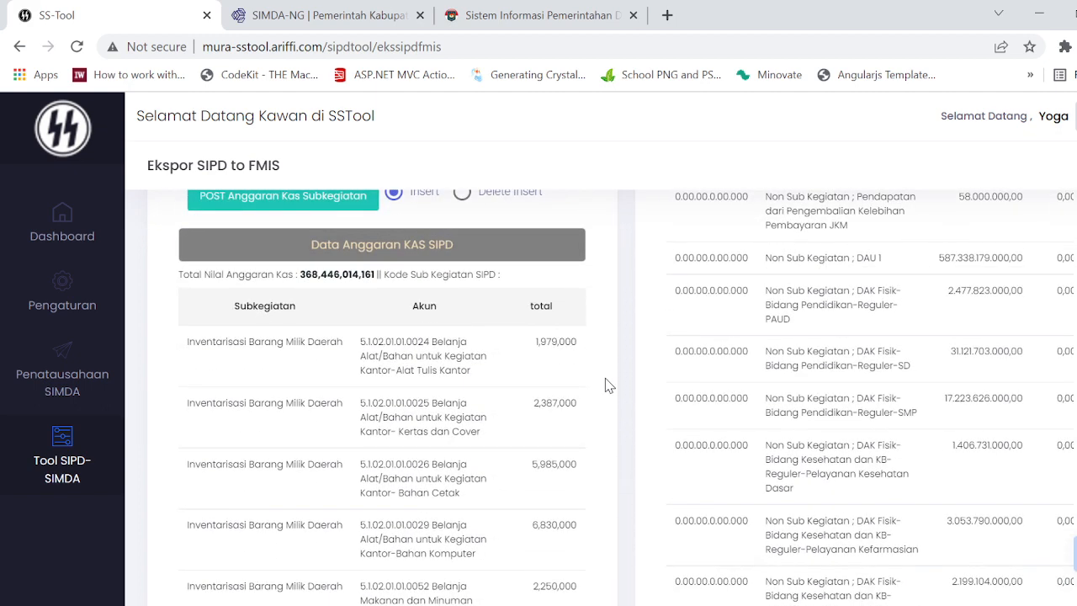
{"action": "scroll", "coordinate": [557, 378], "scroll_direction": "down", "scroll_amount": 1}
{"action": "scroll", "coordinate": [380, 286], "scroll_direction": "up", "scroll_amount": 2}
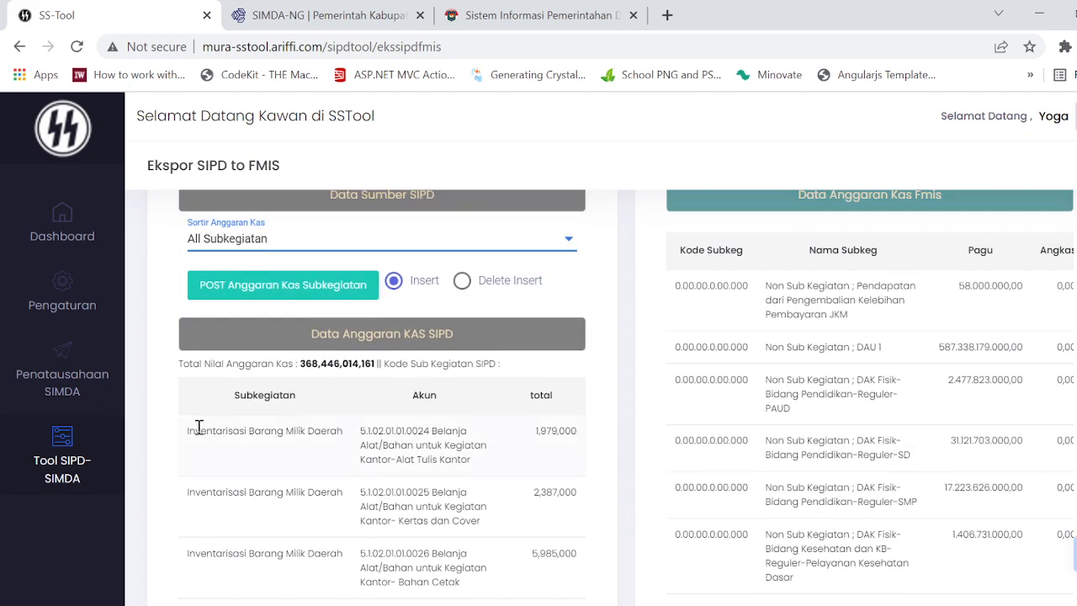
{"action": "left_click_drag", "start_coordinate": [191, 426], "coordinate": [501, 477]}
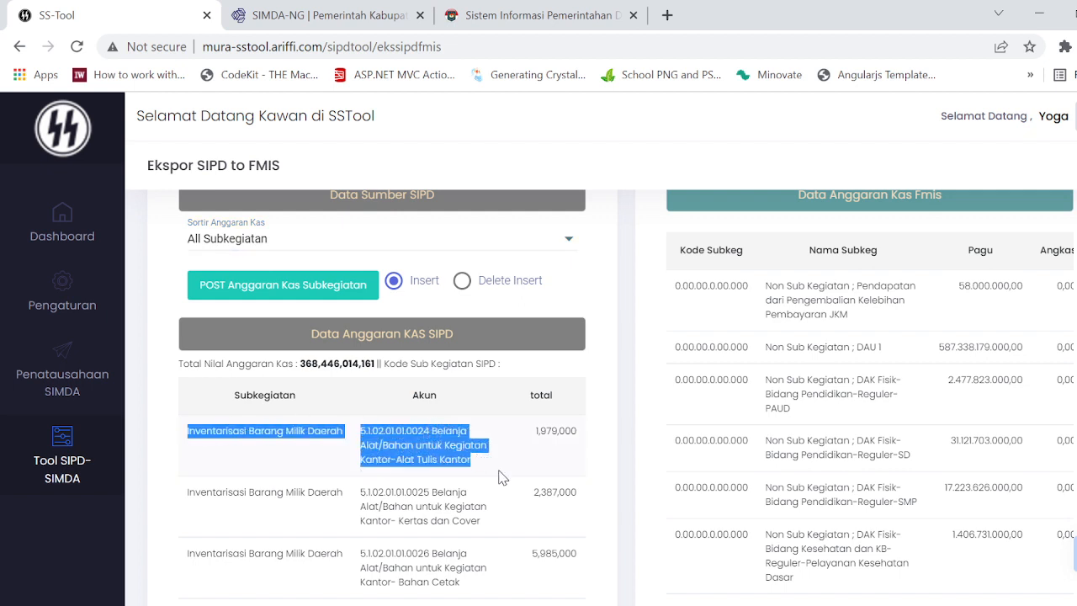
Step: Switch to the SIPD site and open Sub Kegiatan Belanja for the 2022 budget
{"action": "left_click", "coordinate": [506, 8]}
{"action": "left_click", "coordinate": [233, 120]}
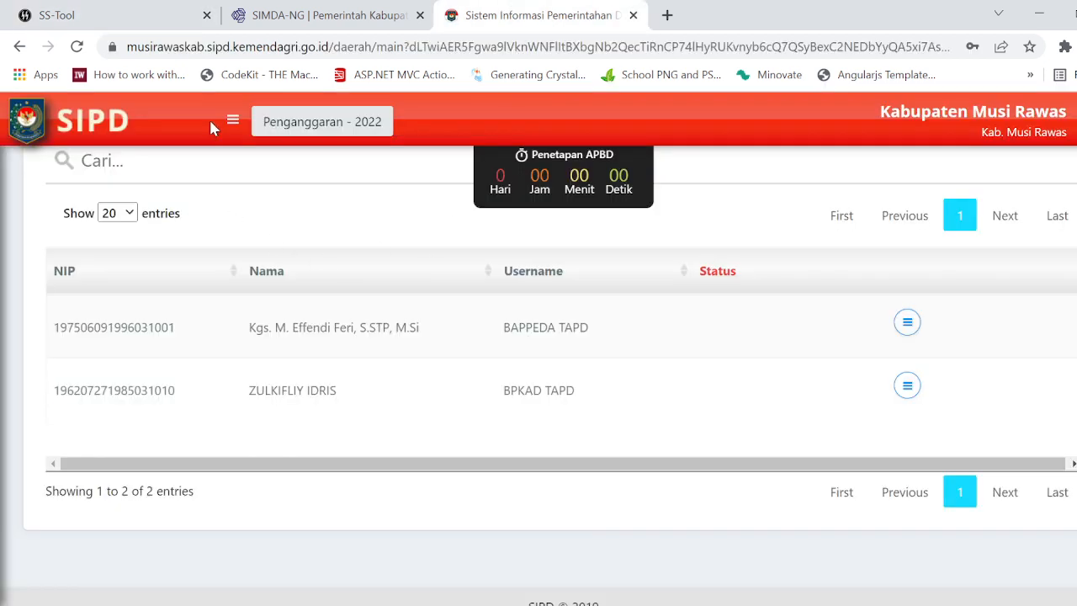
{"action": "left_click", "coordinate": [140, 506]}
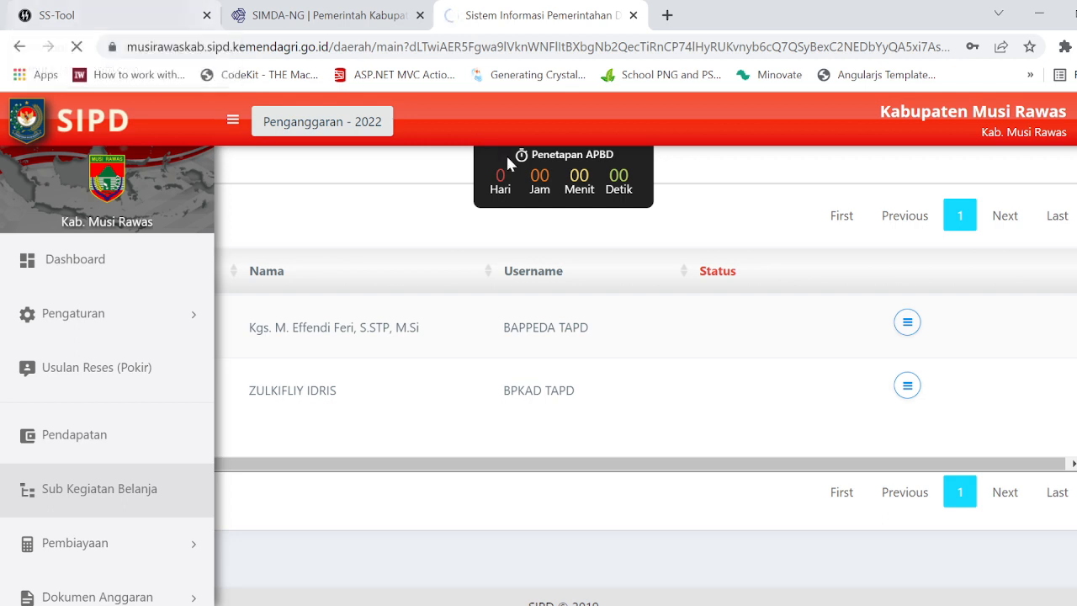
Step: Load musirawaskab.sipd.kemendagri.go.id/daerah in a new browser tab and return to the existing SIPD tab
{"action": "left_click", "coordinate": [665, 15]}
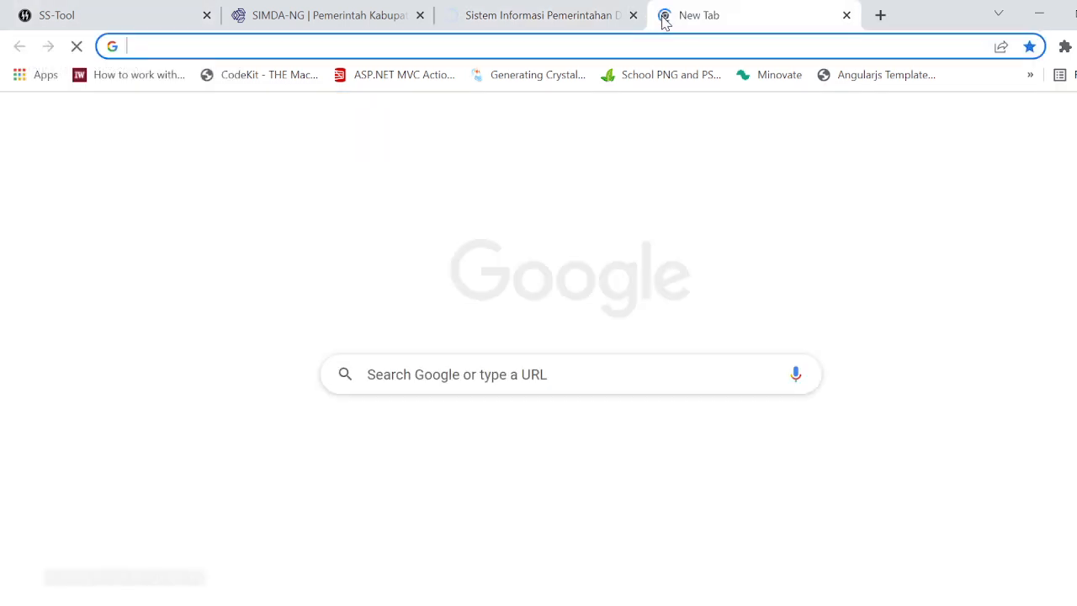
{"action": "type", "text": "mus"}
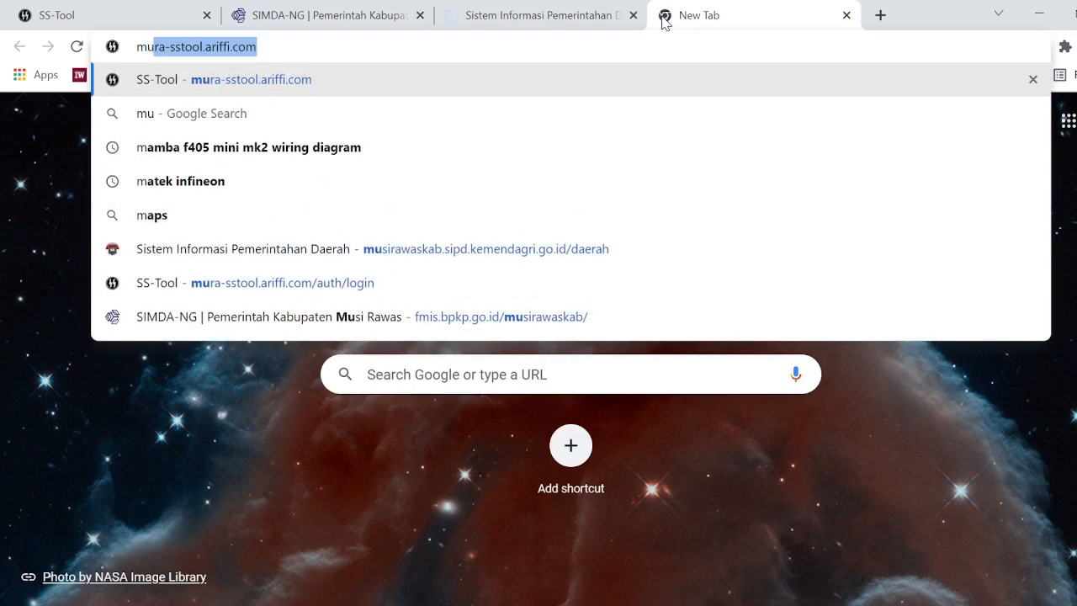
{"action": "key", "text": "Return"}
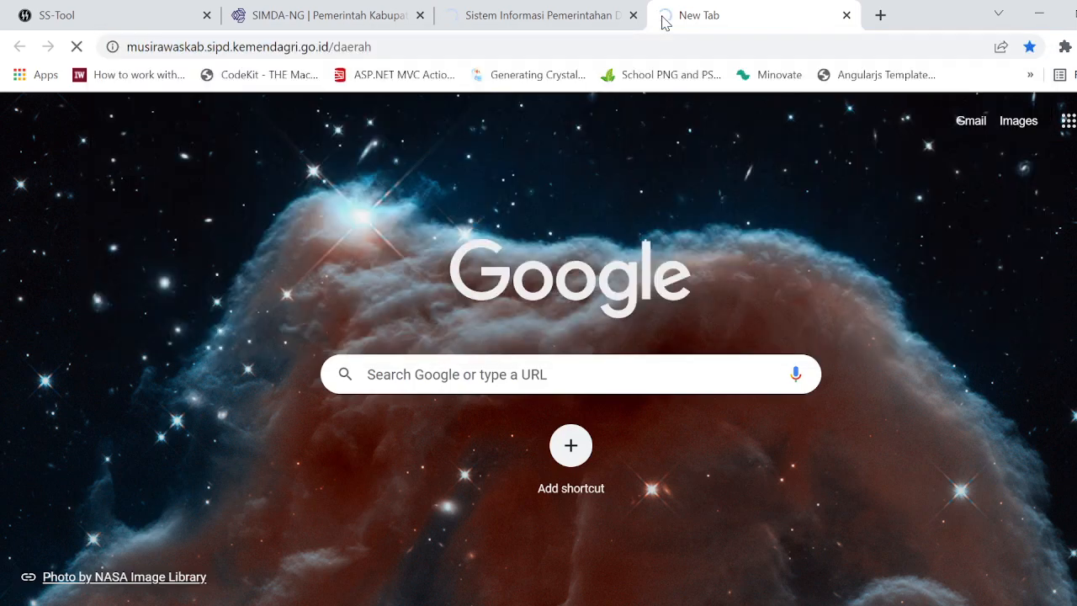
{"action": "left_click", "coordinate": [549, 19]}
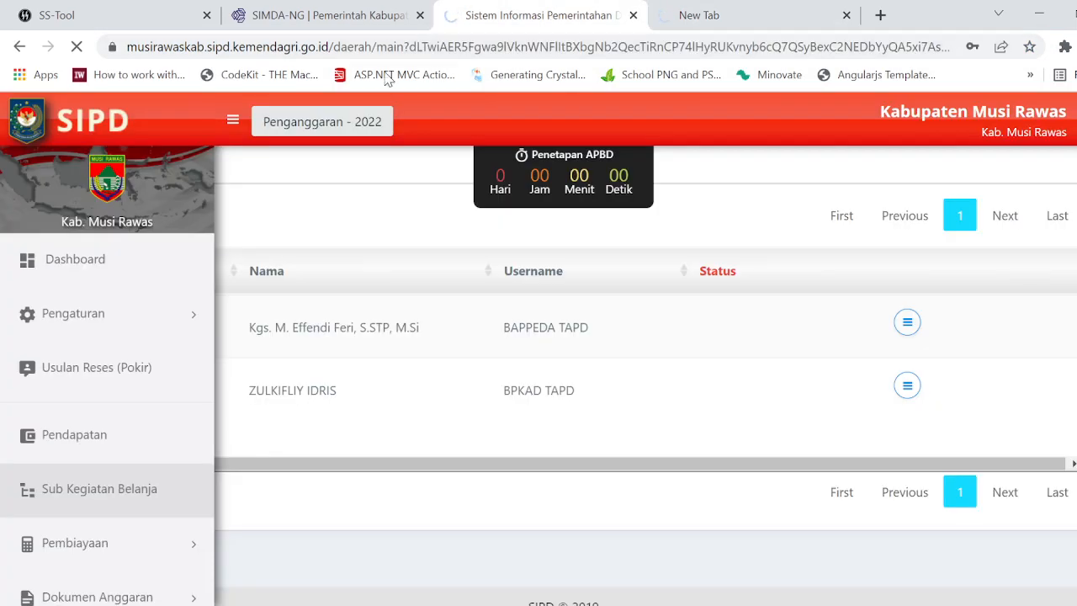
Step: Switch to SS-Tool, highlight the Total Nilai Anggaran Kas figure and check the SIPD cash budget rows beneath it
{"action": "left_click", "coordinate": [142, 25]}
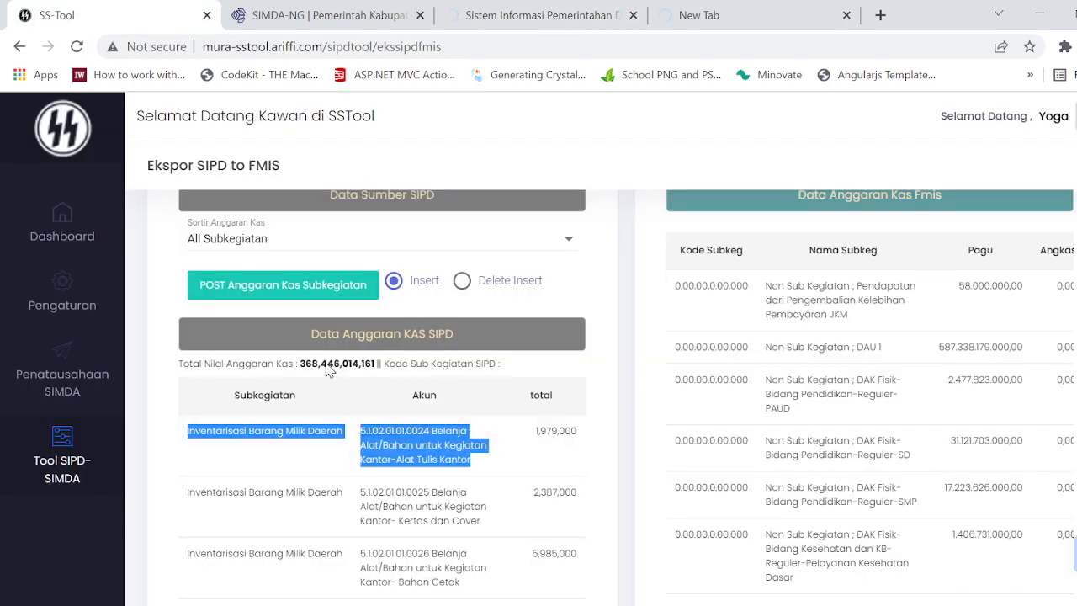
{"action": "left_click", "coordinate": [368, 406]}
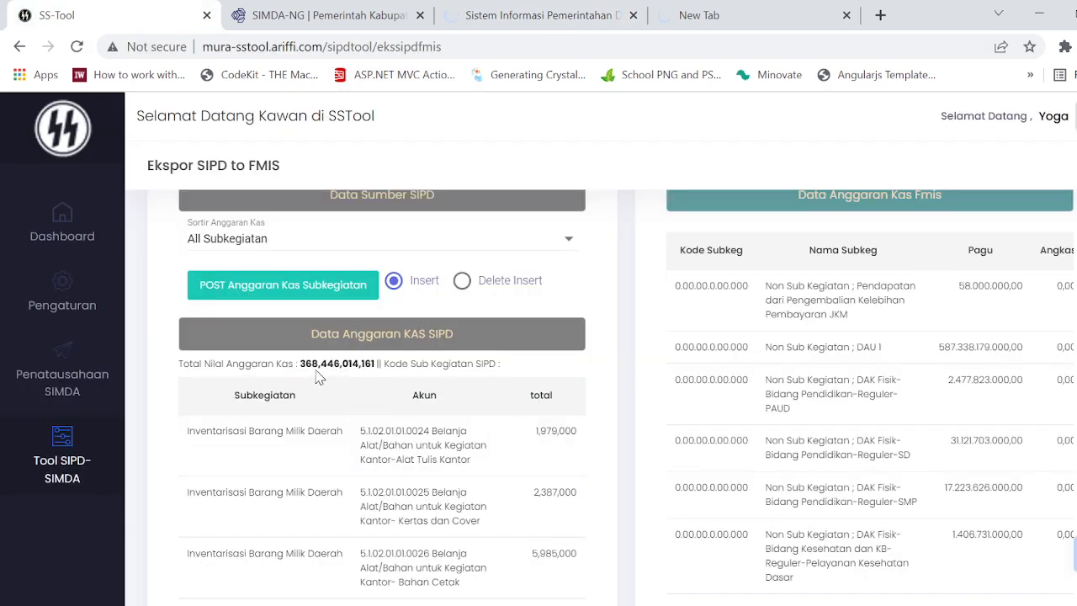
{"action": "left_click_drag", "start_coordinate": [297, 365], "coordinate": [377, 366]}
{"action": "scroll", "coordinate": [431, 420], "scroll_direction": "down", "scroll_amount": 5}
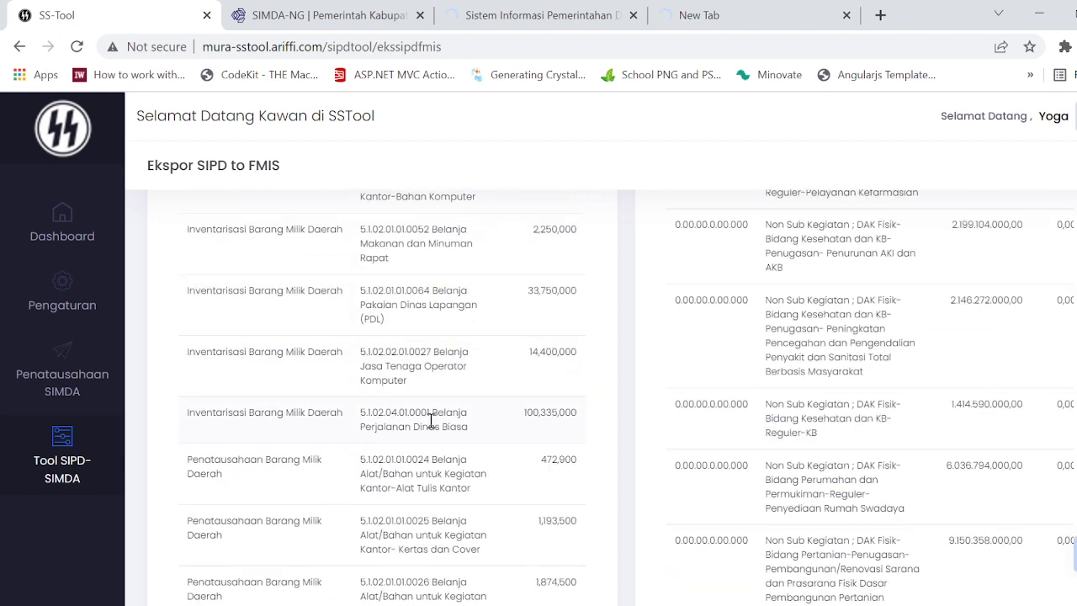
{"action": "scroll", "coordinate": [430, 421], "scroll_direction": "up", "scroll_amount": 8}
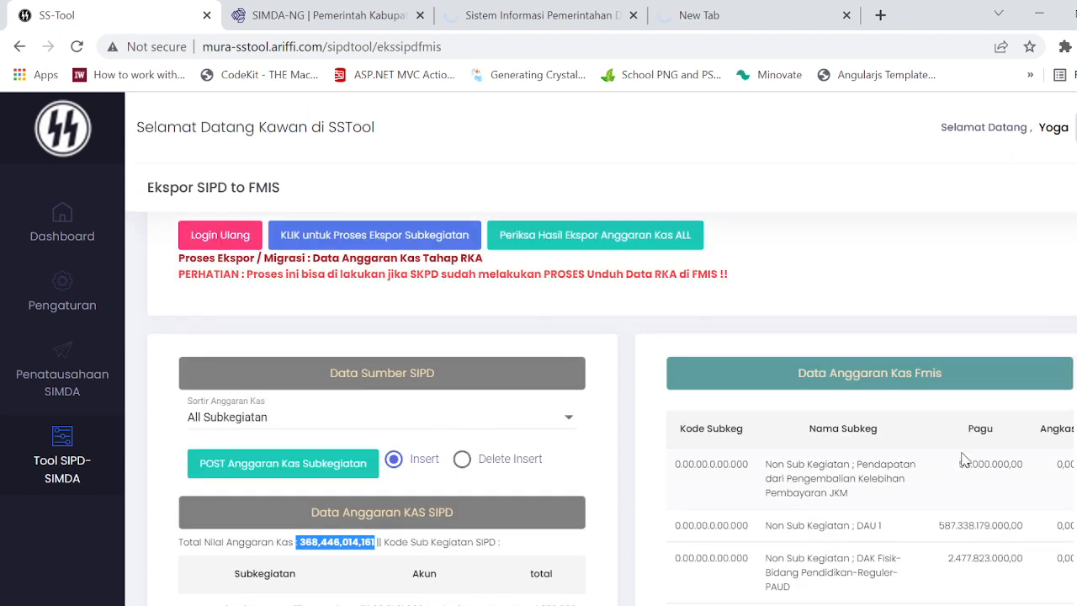
Step: Examine the Pagu and Angkas columns of the FMIS cash budget table alongside the SIPD sub-activity rows
{"action": "scroll", "coordinate": [965, 465], "scroll_direction": "down", "scroll_amount": 3}
{"action": "left_click", "coordinate": [898, 392]}
{"action": "scroll", "coordinate": [900, 404], "scroll_direction": "up", "scroll_amount": 2}
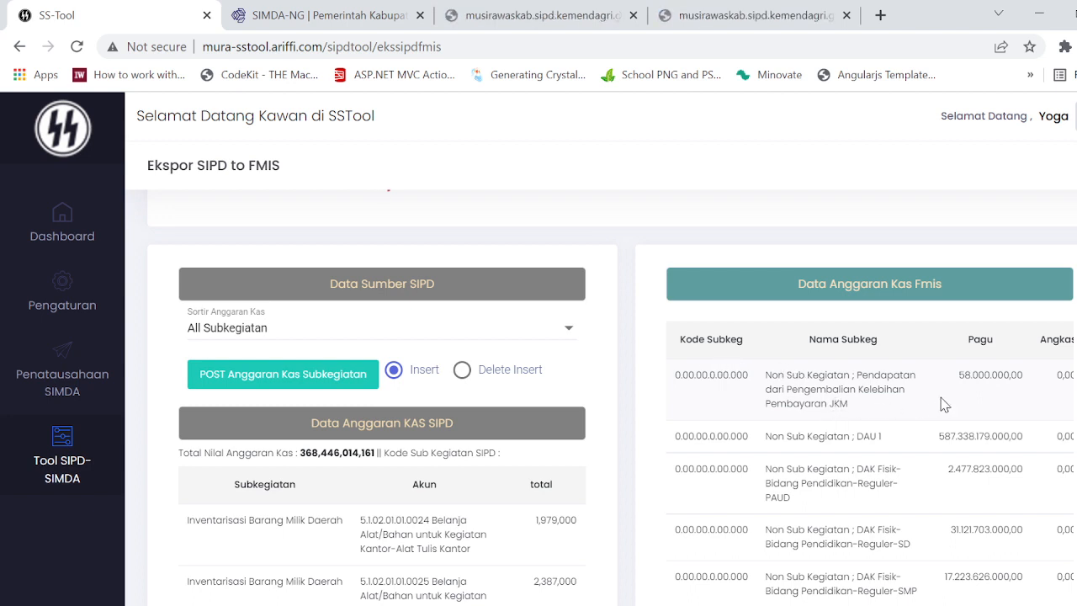
{"action": "scroll", "coordinate": [943, 404], "scroll_direction": "right", "scroll_amount": 1}
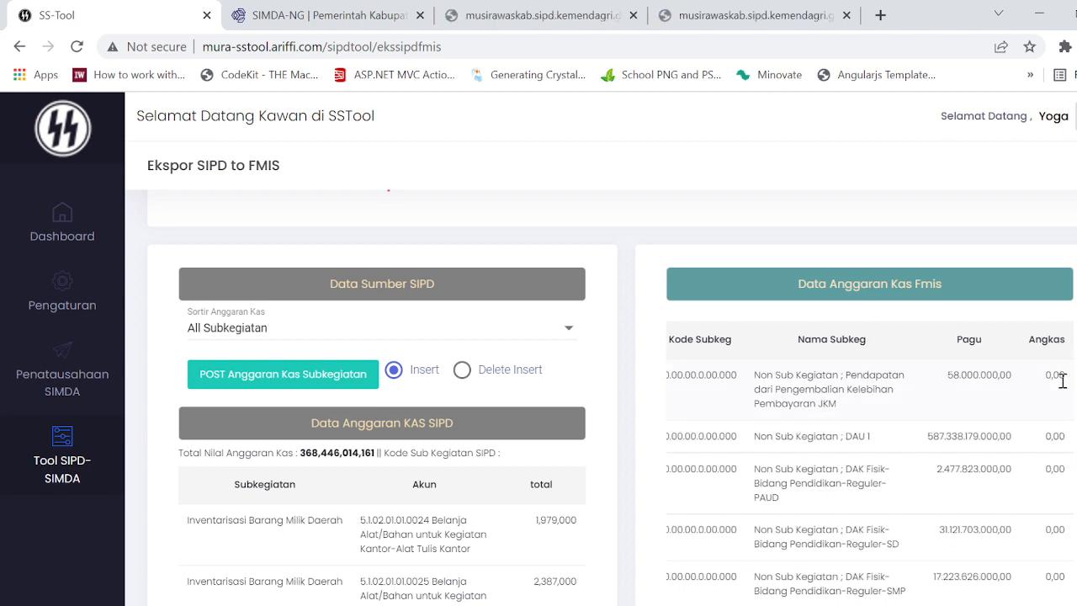
{"action": "scroll", "coordinate": [1062, 380], "scroll_direction": "down", "scroll_amount": 15}
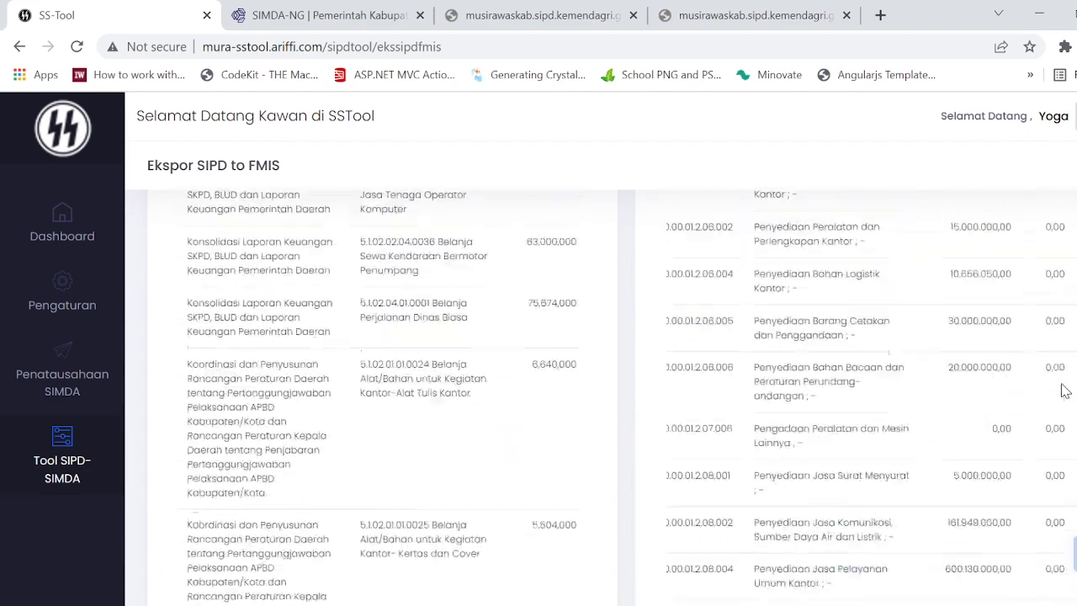
{"action": "scroll", "coordinate": [1065, 390], "scroll_direction": "down", "scroll_amount": 15}
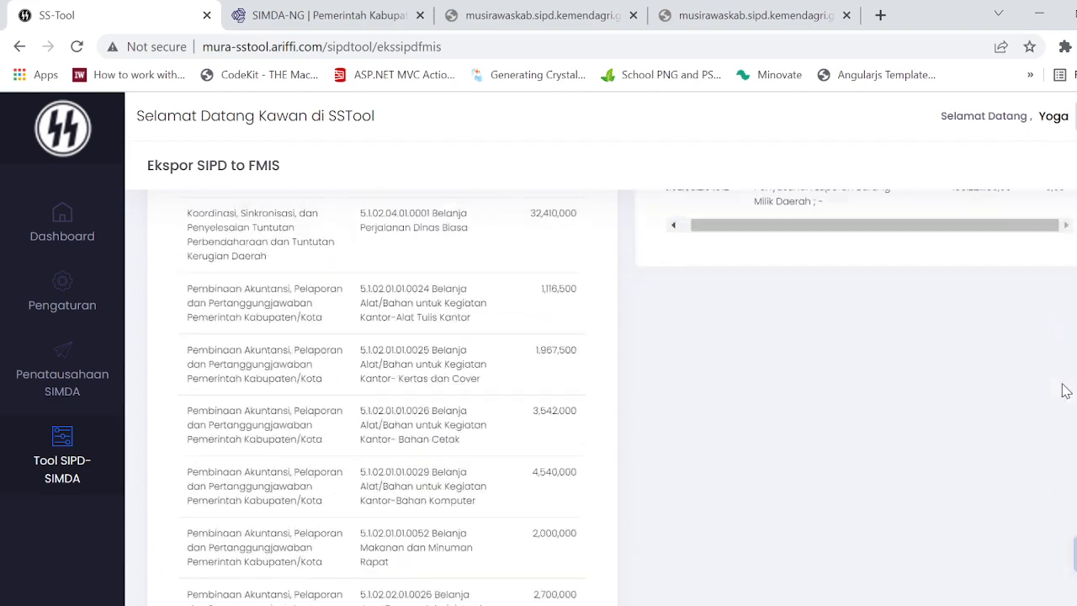
{"action": "scroll", "coordinate": [1065, 390], "scroll_direction": "up", "scroll_amount": 3}
{"action": "scroll", "coordinate": [353, 466], "scroll_direction": "up", "scroll_amount": 15}
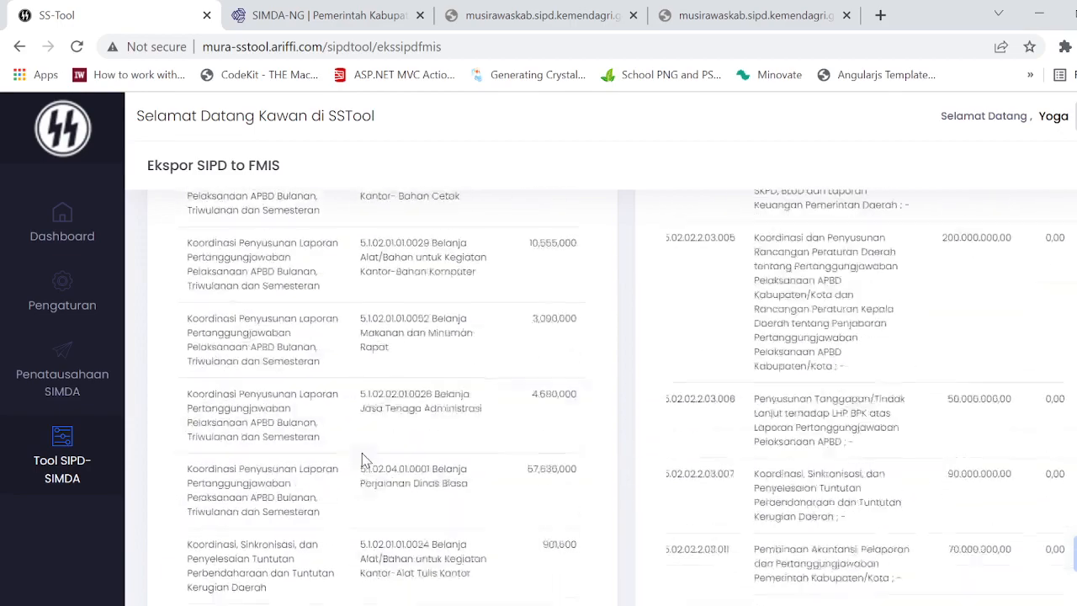
{"action": "scroll", "coordinate": [440, 454], "scroll_direction": "up", "scroll_amount": 15}
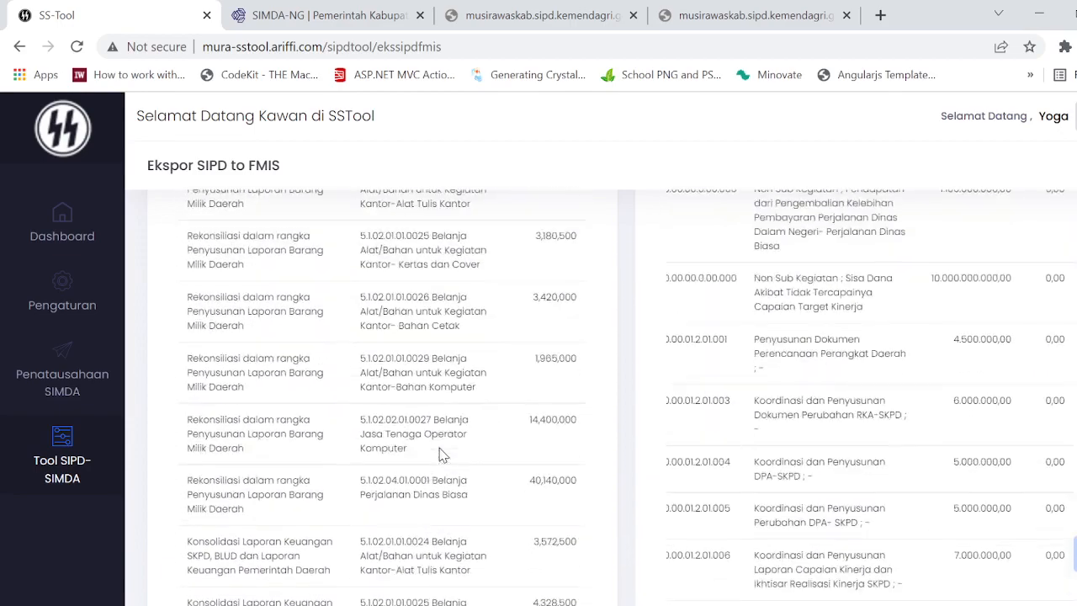
{"action": "scroll", "coordinate": [439, 455], "scroll_direction": "up", "scroll_amount": 10}
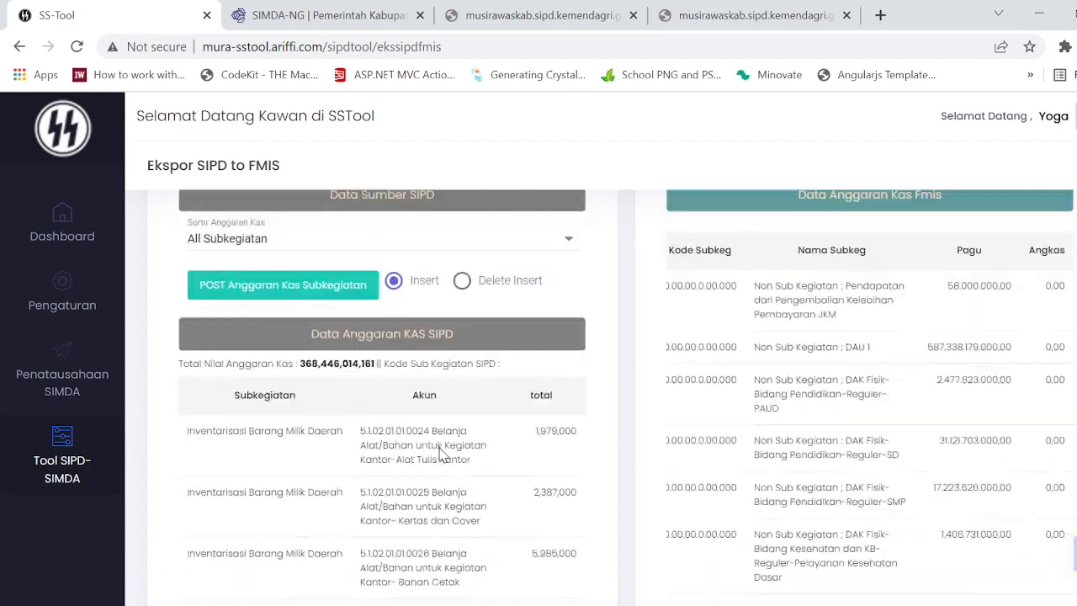
{"action": "scroll", "coordinate": [421, 475], "scroll_direction": "down", "scroll_amount": 5}
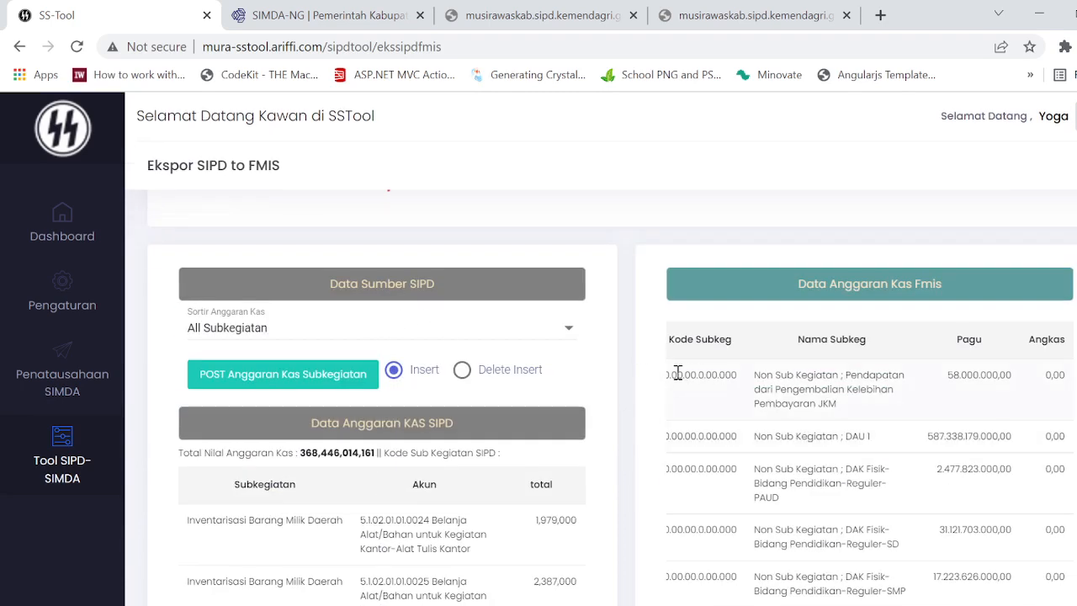
Step: Highlight part of the first FMIS row, Pendapatan dari Pengembalian Kelebihan Pembayaran JKM, and compare the listed Pagu and Angkas values
{"action": "left_click_drag", "start_coordinate": [677, 371], "coordinate": [844, 395]}
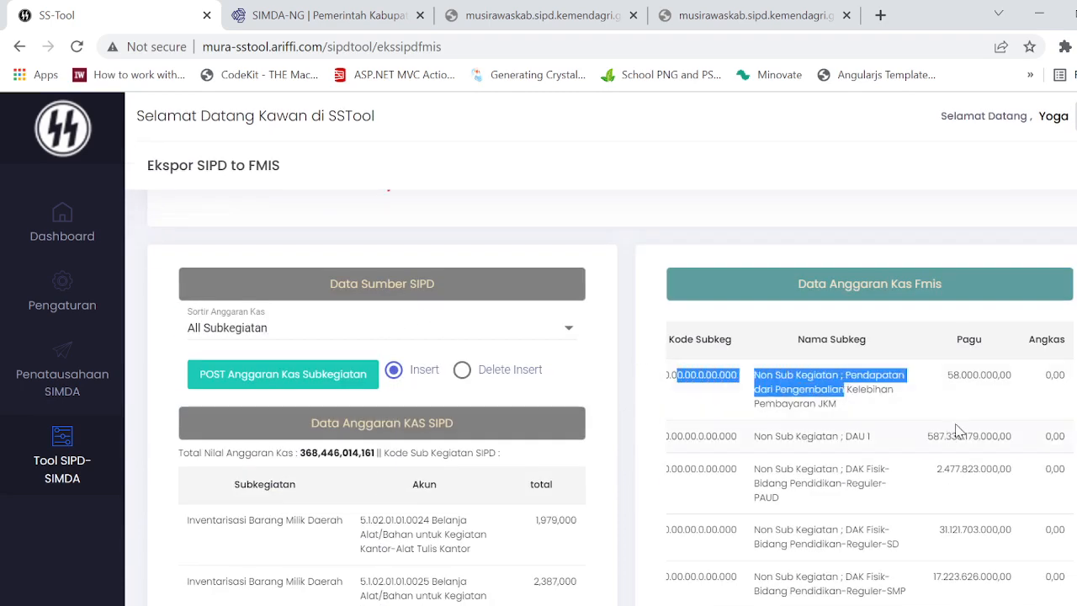
{"action": "scroll", "coordinate": [995, 423], "scroll_direction": "down", "scroll_amount": 1}
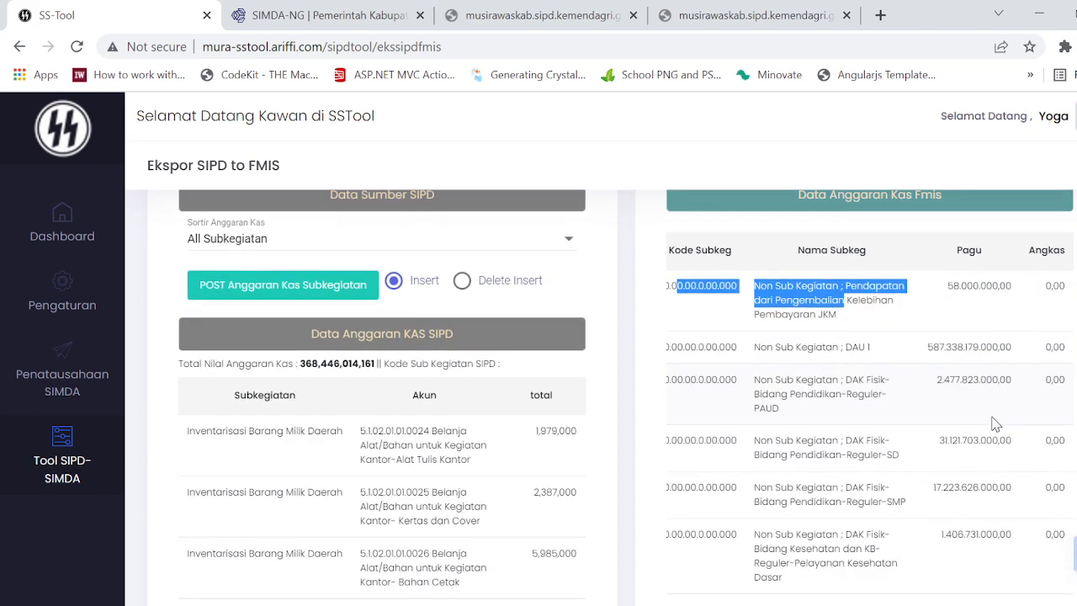
{"action": "scroll", "coordinate": [996, 423], "scroll_direction": "down", "scroll_amount": 3}
{"action": "scroll", "coordinate": [995, 423], "scroll_direction": "up", "scroll_amount": 5}
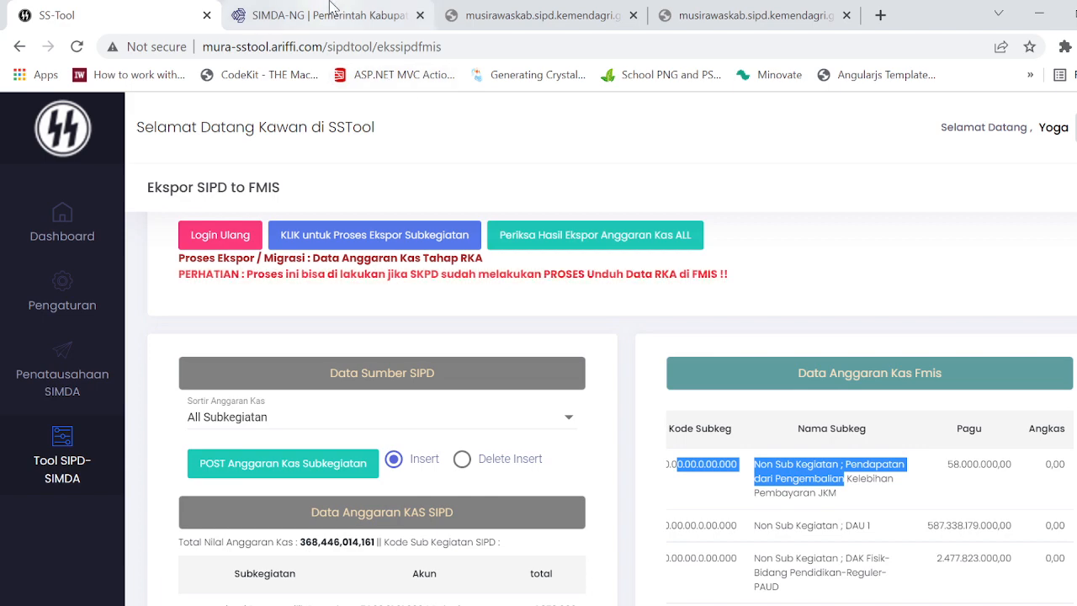
{"action": "left_click", "coordinate": [851, 525]}
{"action": "scroll", "coordinate": [858, 516], "scroll_direction": "down", "scroll_amount": 3}
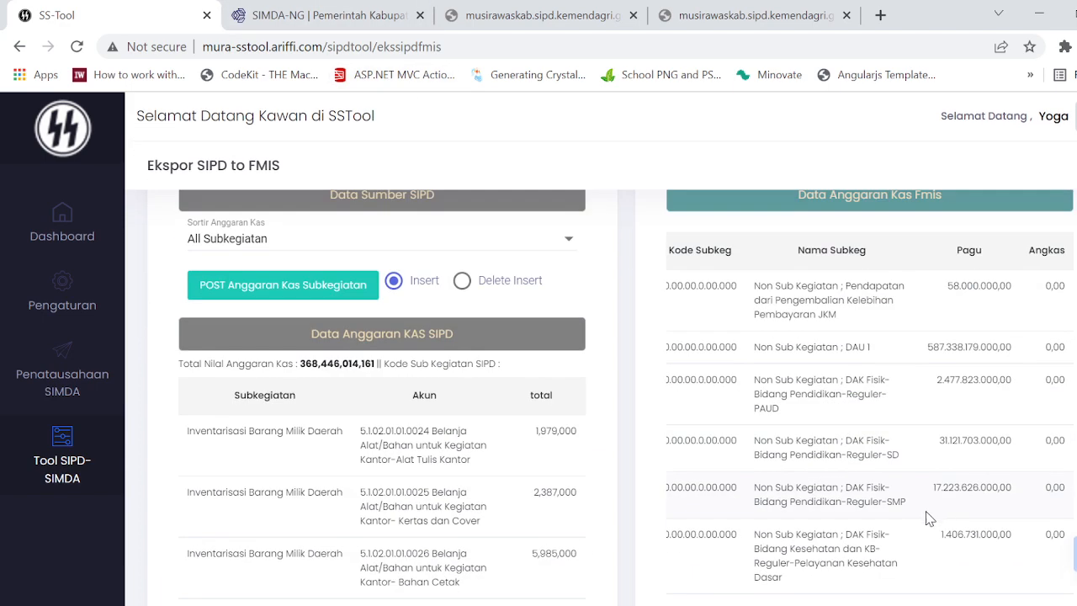
{"action": "scroll", "coordinate": [697, 480], "scroll_direction": "up", "scroll_amount": 3}
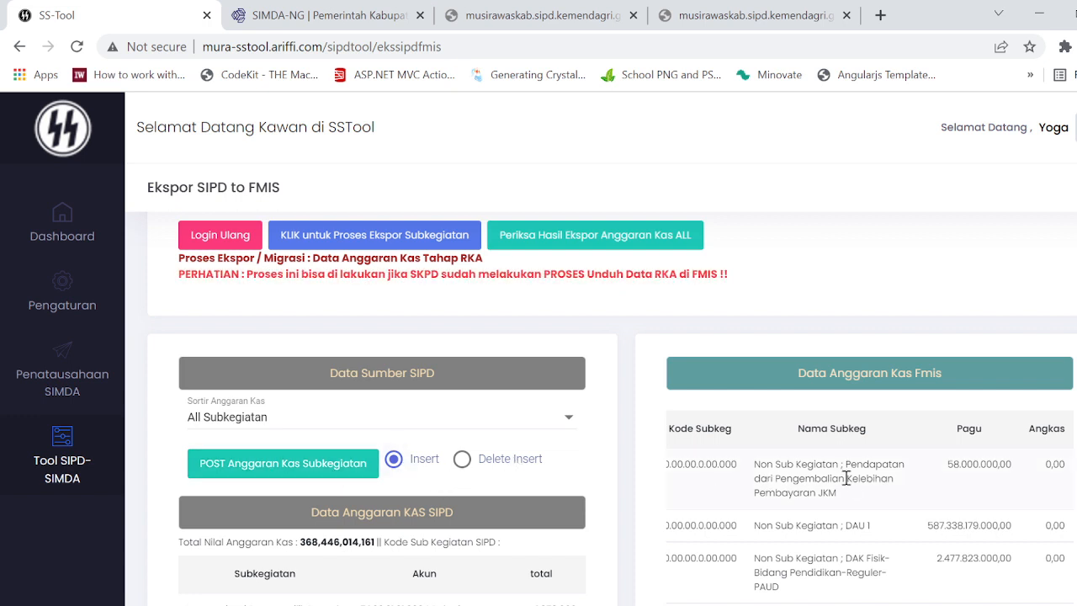
{"action": "scroll", "coordinate": [845, 478], "scroll_direction": "down", "scroll_amount": 1}
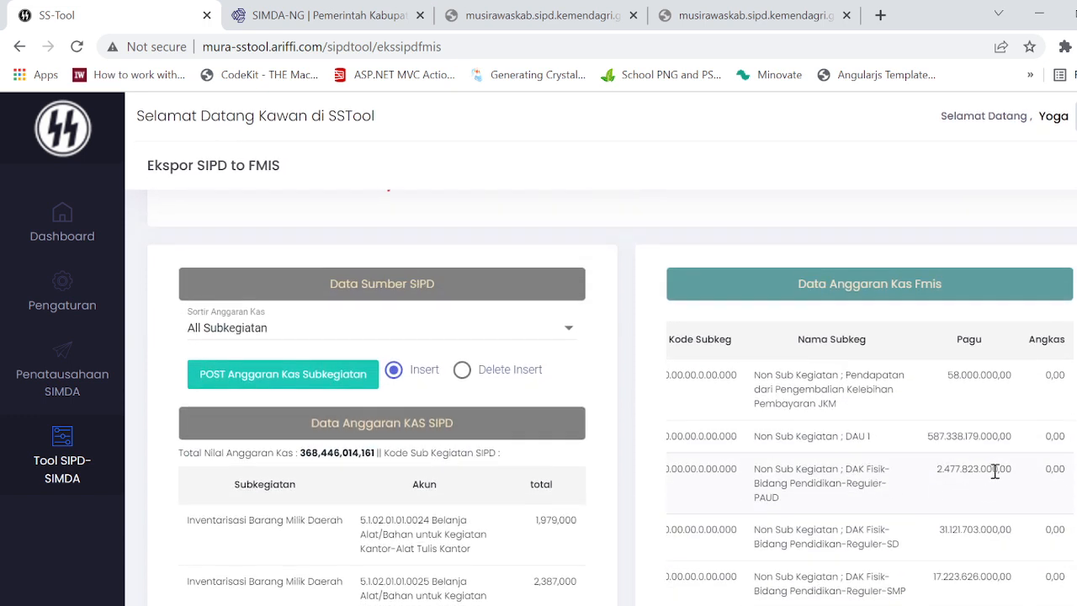
{"action": "scroll", "coordinate": [1045, 408], "scroll_direction": "down", "scroll_amount": 8}
{"action": "scroll", "coordinate": [1046, 416], "scroll_direction": "up", "scroll_amount": 7}
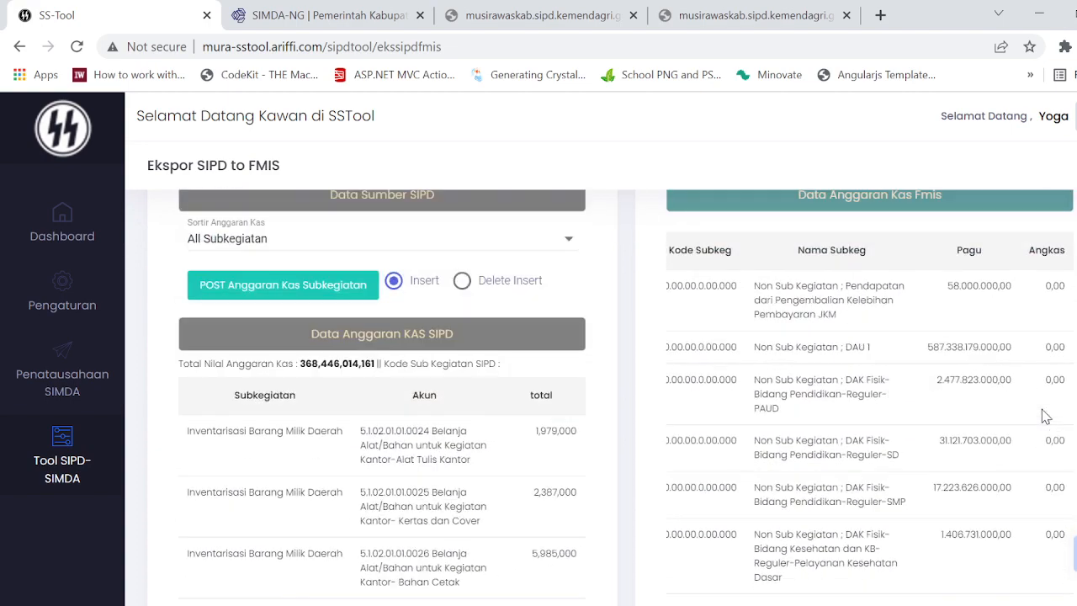
{"action": "scroll", "coordinate": [809, 382], "scroll_direction": "up", "scroll_amount": 2}
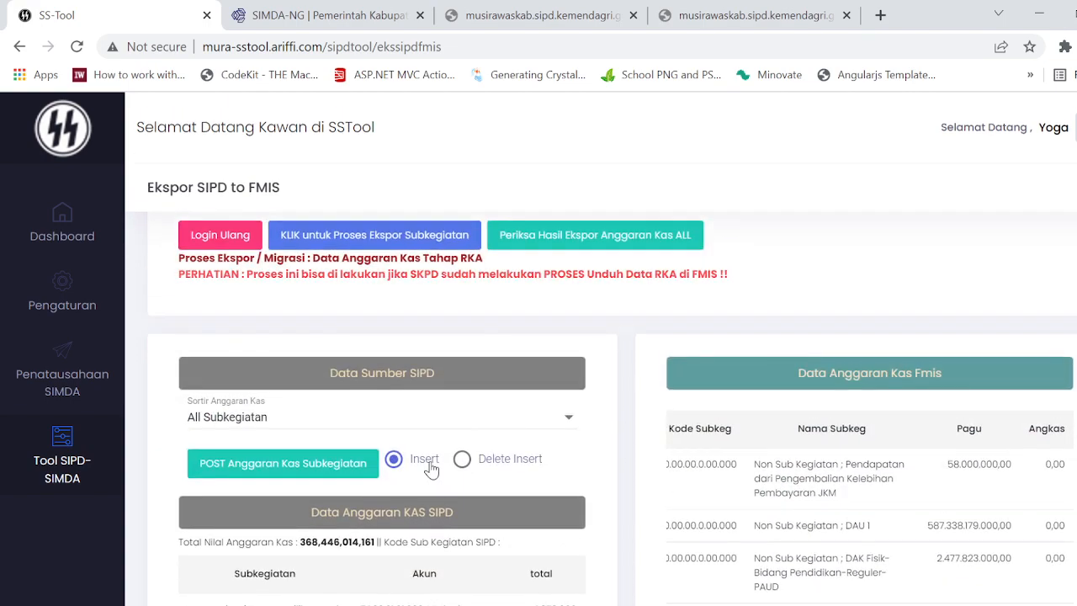
{"action": "scroll", "coordinate": [967, 513], "scroll_direction": "down", "scroll_amount": 7}
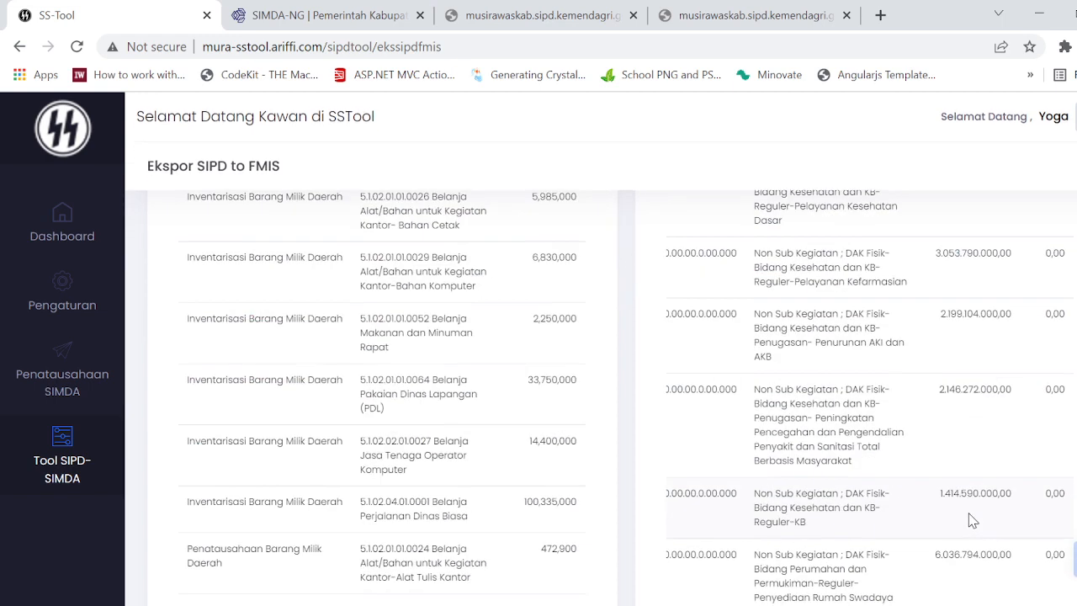
{"action": "scroll", "coordinate": [968, 513], "scroll_direction": "up", "scroll_amount": 7}
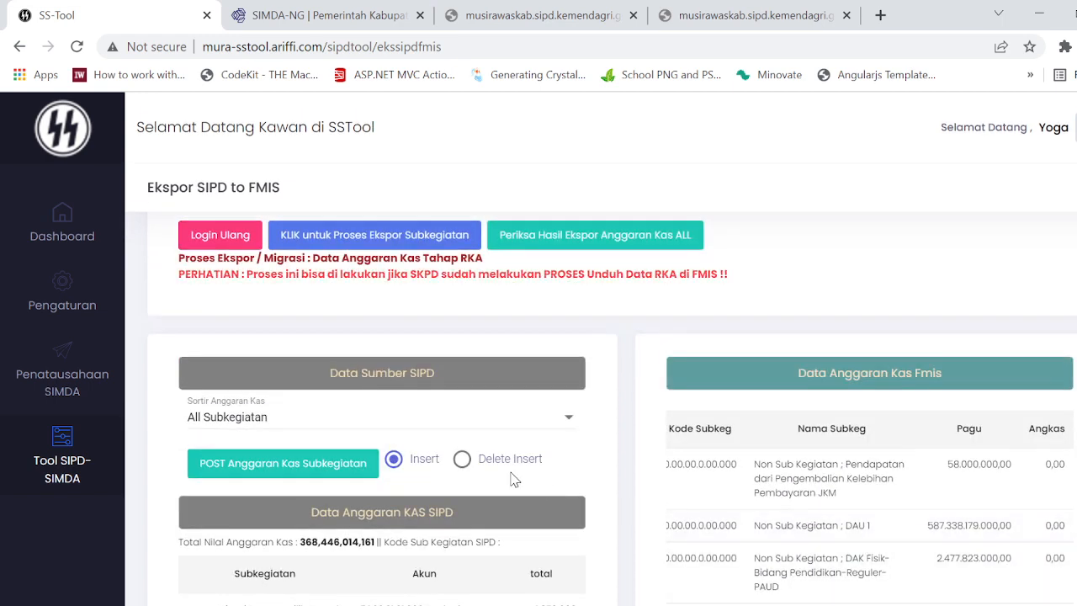
Step: Set Sortir Anggaran Kas to Per Subkegiatan and back to All Subkegiatan to refresh the budget data
{"action": "left_click", "coordinate": [492, 418]}
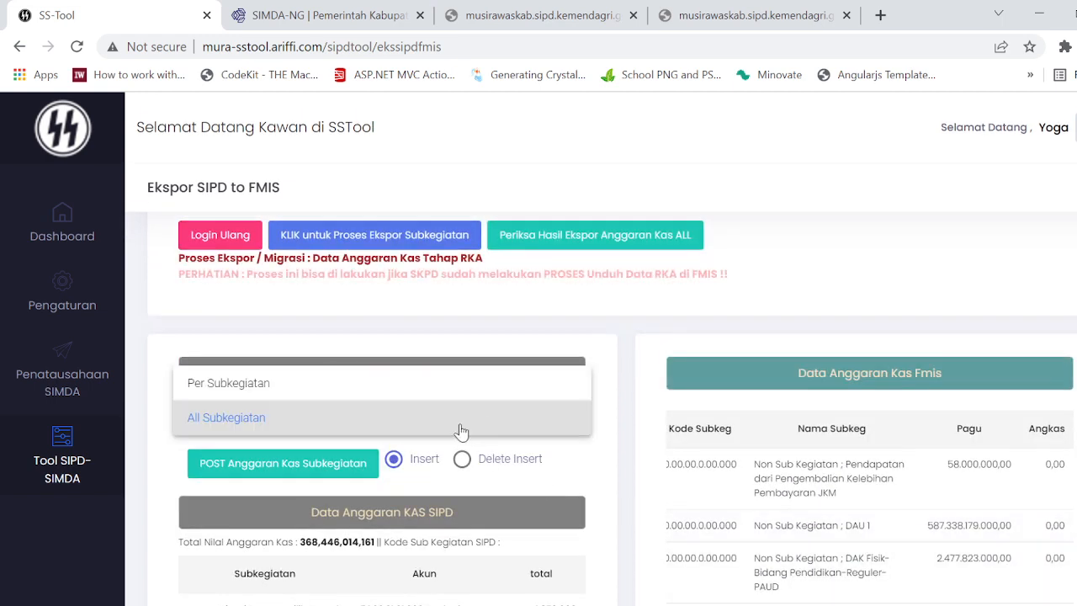
{"action": "left_click", "coordinate": [444, 386]}
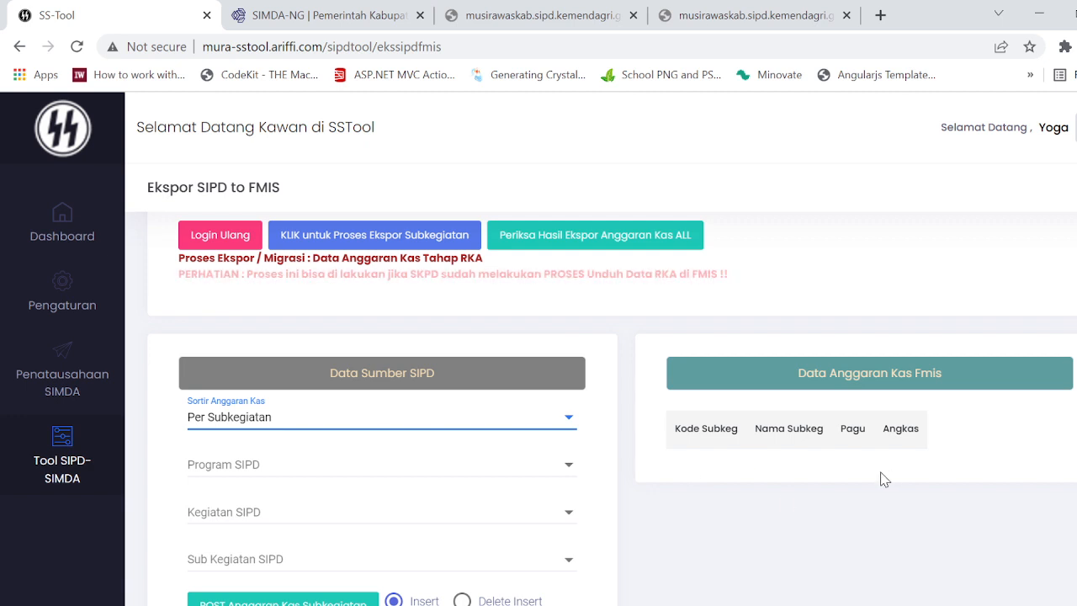
{"action": "left_click", "coordinate": [523, 421]}
{"action": "left_click", "coordinate": [489, 461]}
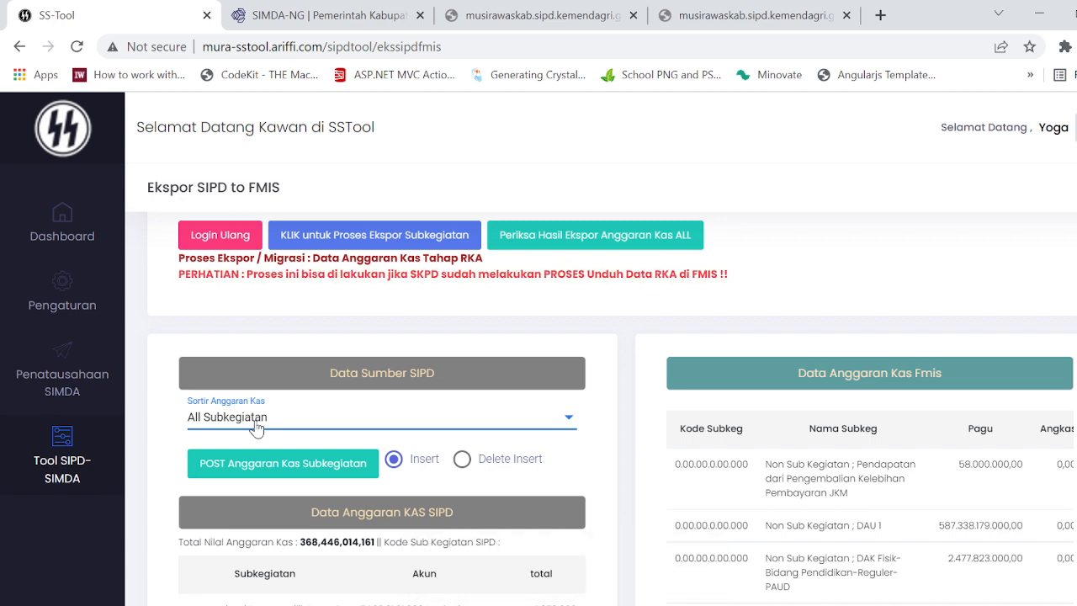
Step: Change the posting mode to Delete Insert and back to Insert, and look over the FMIS cash budget table
{"action": "left_click", "coordinate": [463, 460]}
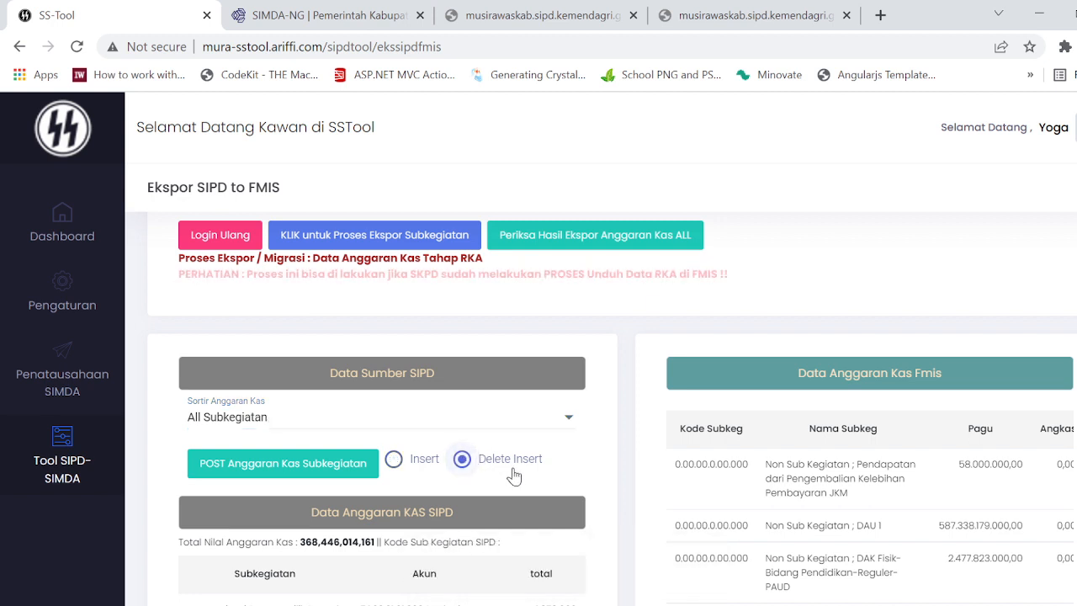
{"action": "left_click", "coordinate": [393, 460]}
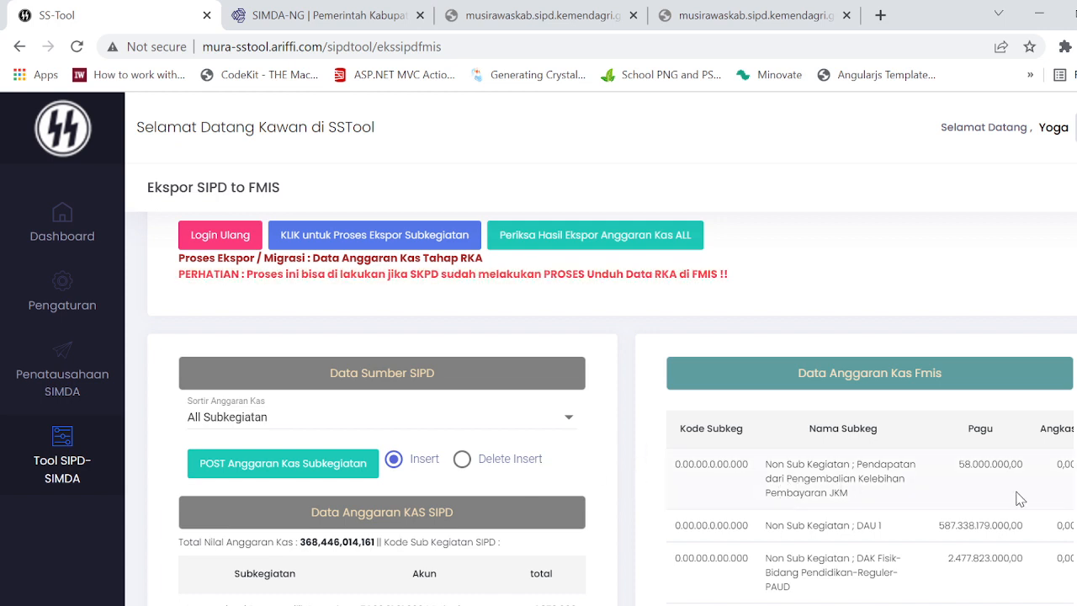
{"action": "scroll", "coordinate": [1021, 500], "scroll_direction": "down", "scroll_amount": 1}
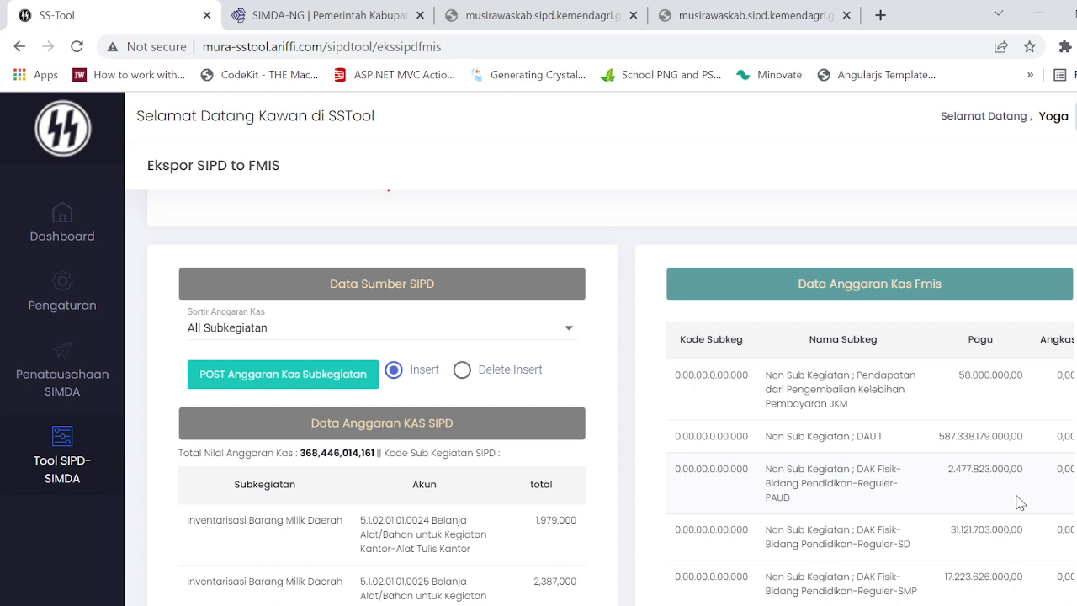
{"action": "scroll", "coordinate": [1039, 497], "scroll_direction": "down", "scroll_amount": 1}
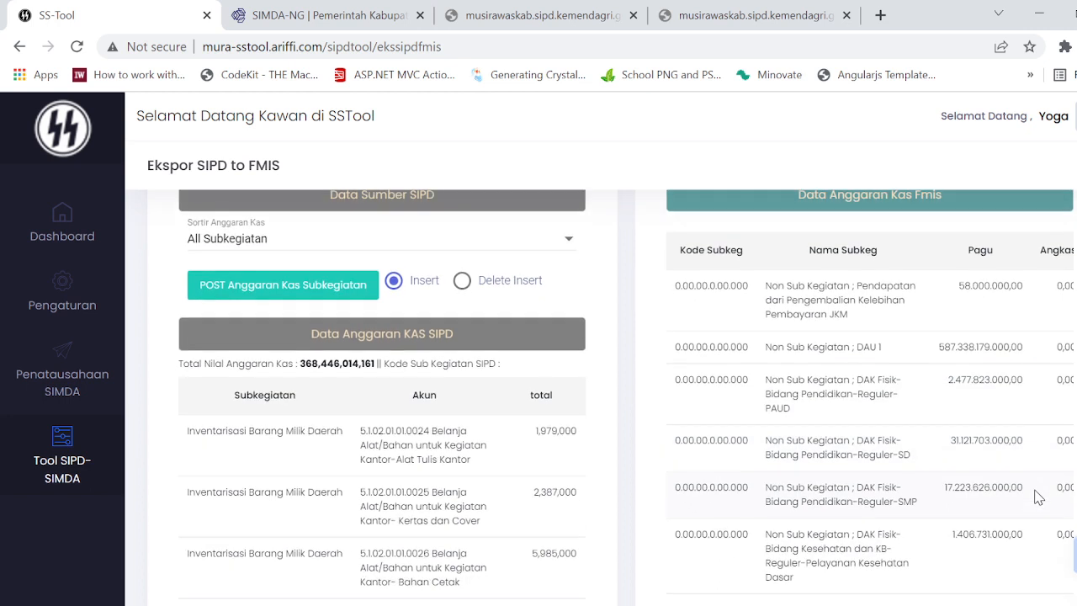
{"action": "scroll", "coordinate": [1039, 498], "scroll_direction": "up", "scroll_amount": 1}
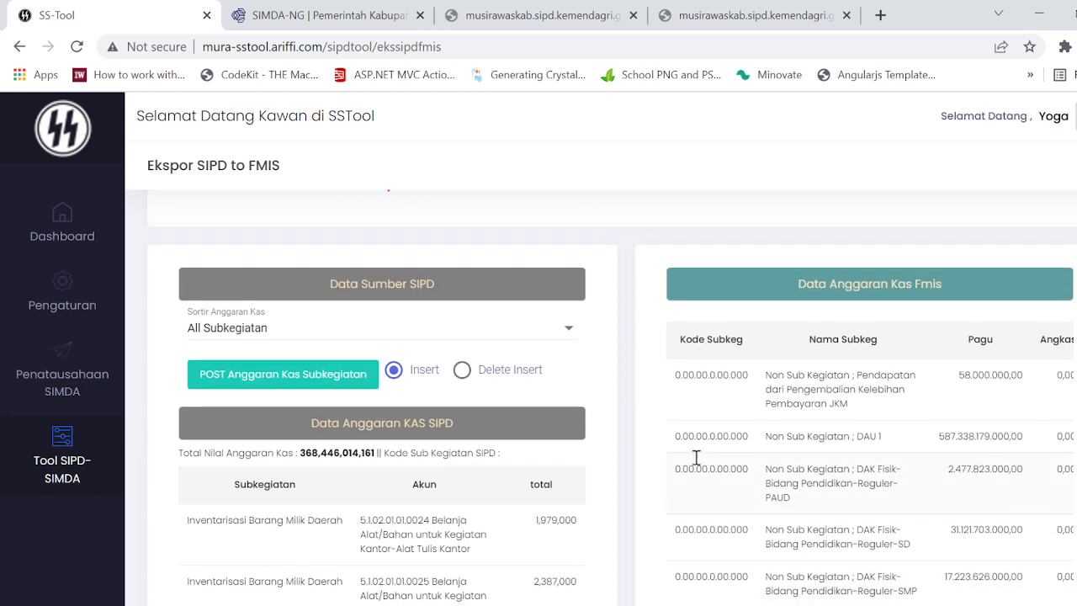
Step: Reload both cash budget tables by selecting Per Subkegiatan and All Subkegiatan again in Sortir Anggaran Kas, and review the FMIS rows
{"action": "left_click", "coordinate": [452, 329]}
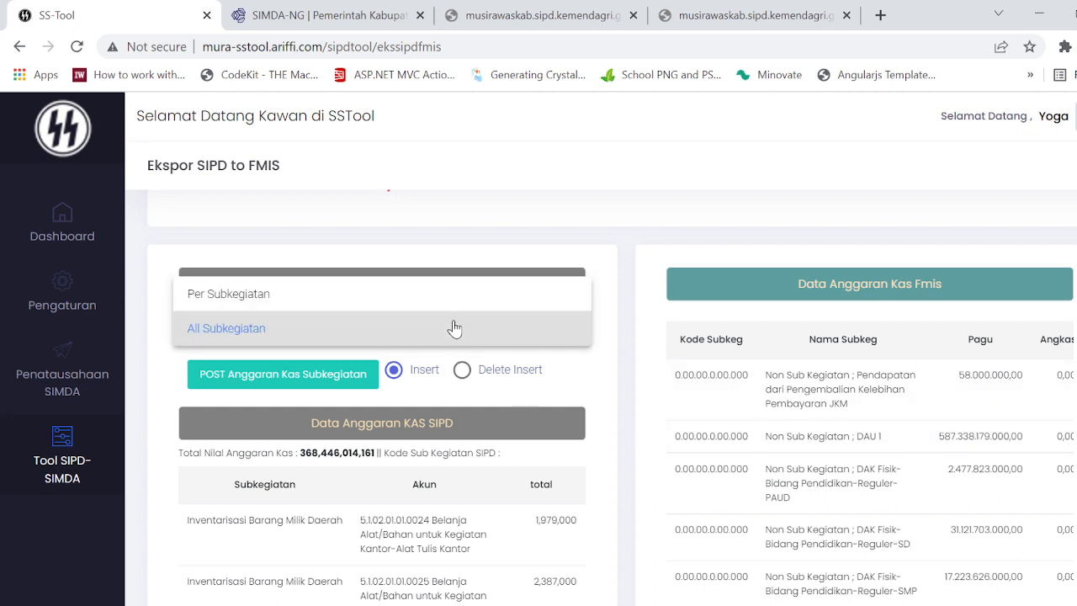
{"action": "left_click", "coordinate": [447, 295]}
{"action": "left_click", "coordinate": [526, 345]}
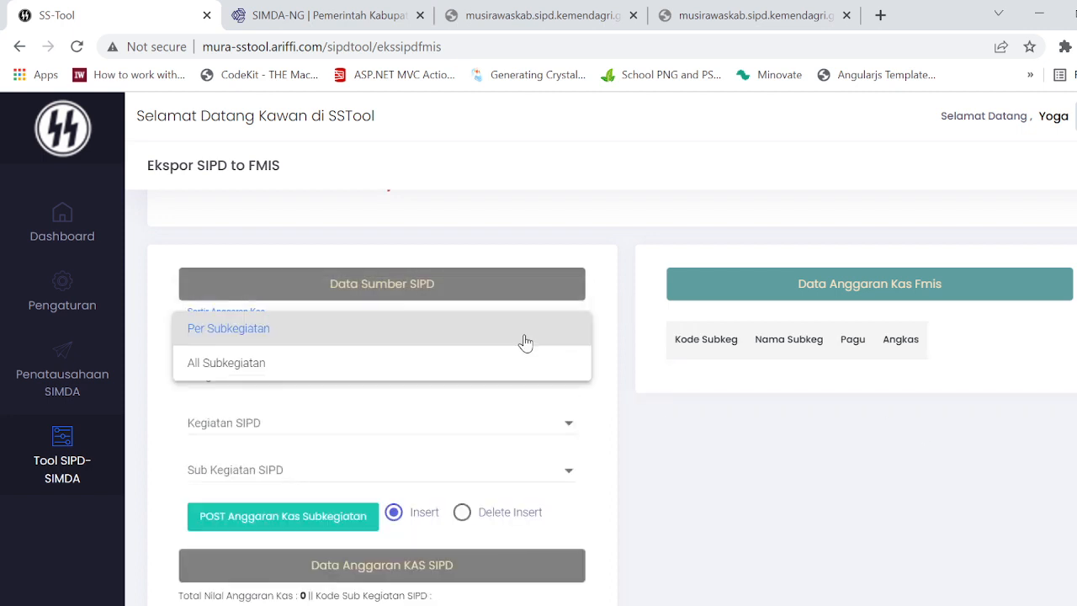
{"action": "left_click", "coordinate": [493, 370]}
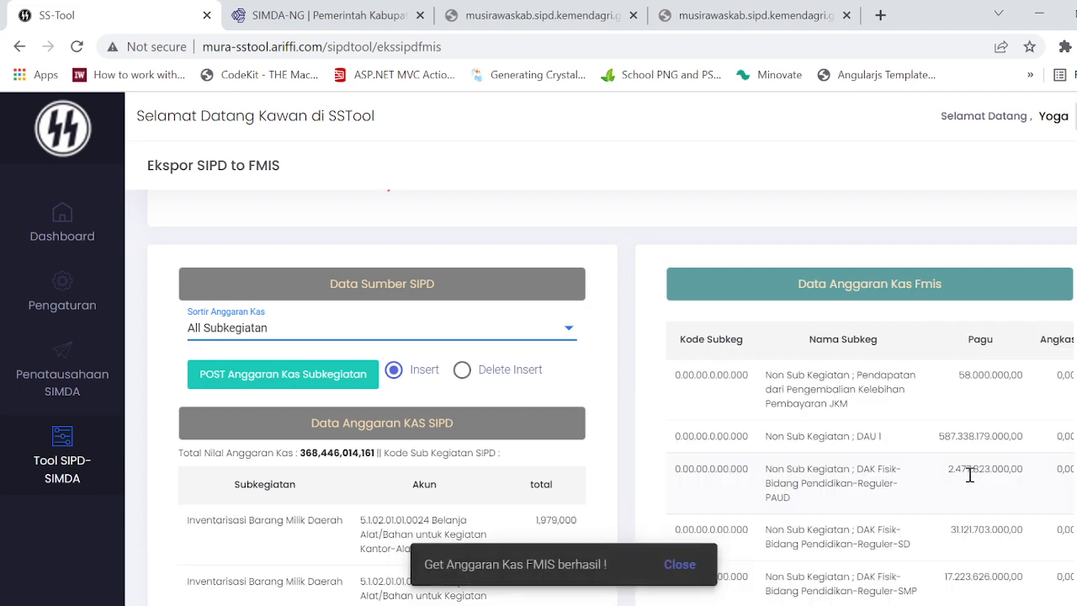
{"action": "scroll", "coordinate": [967, 475], "scroll_direction": "down", "scroll_amount": 2}
{"action": "scroll", "coordinate": [968, 479], "scroll_direction": "up", "scroll_amount": 2}
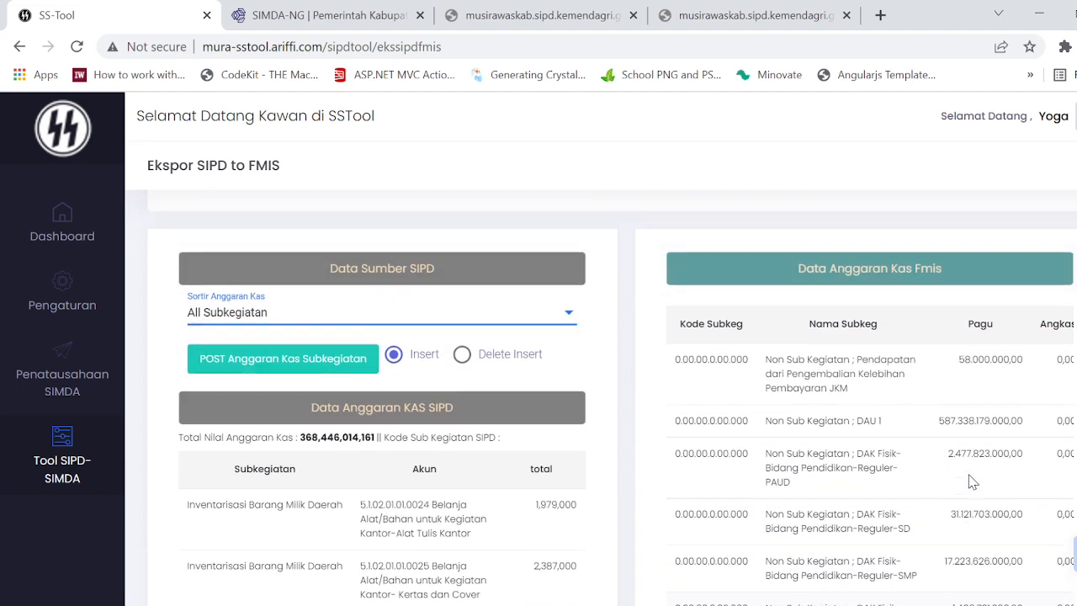
{"action": "scroll", "coordinate": [972, 481], "scroll_direction": "up", "scroll_amount": 2}
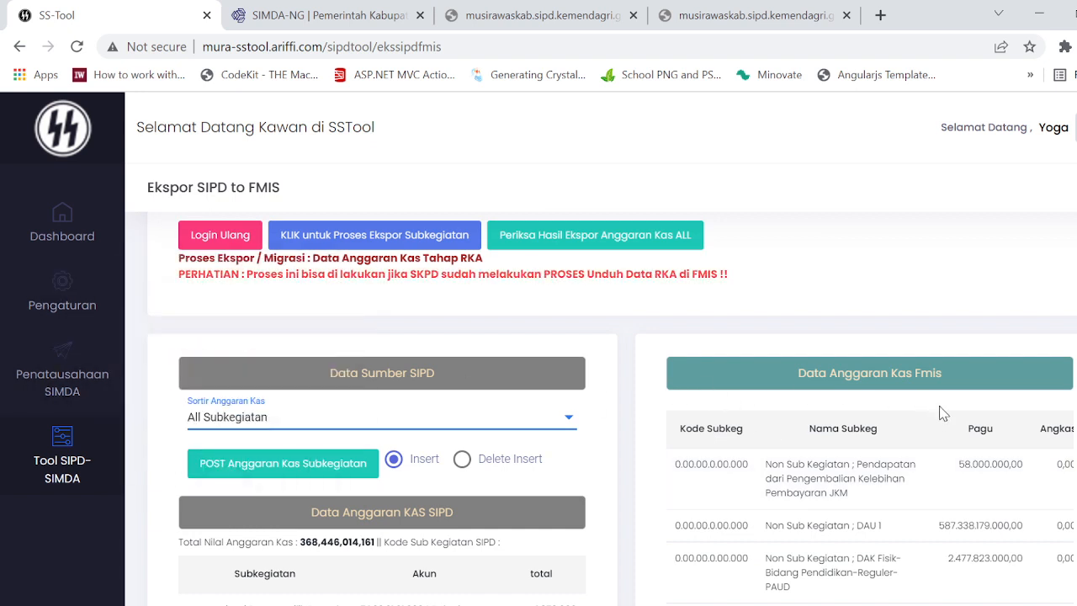
{"action": "scroll", "coordinate": [943, 415], "scroll_direction": "down", "scroll_amount": 1}
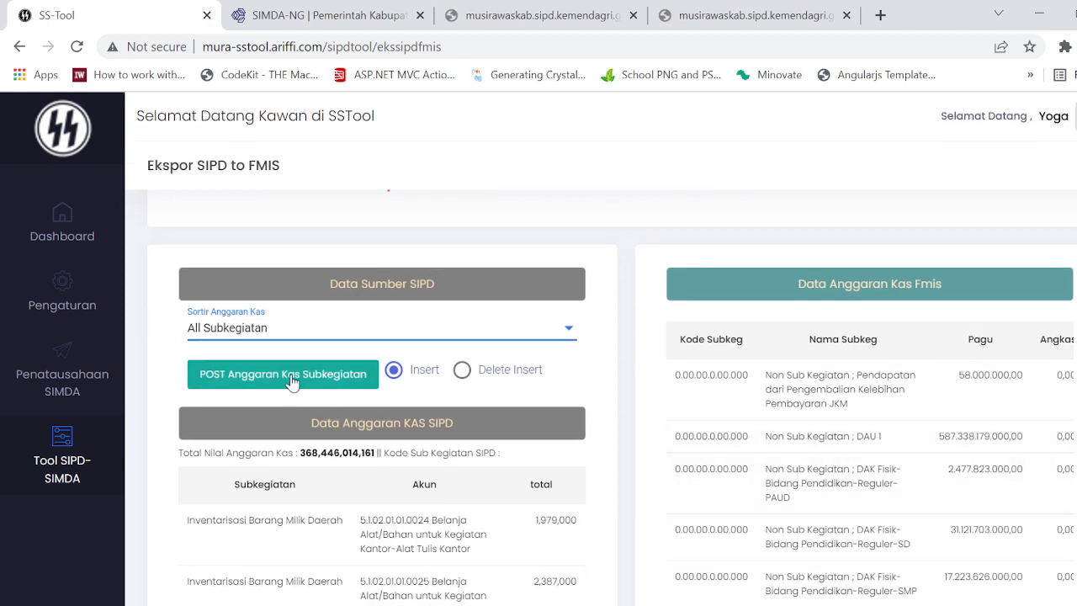
Step: Post the cash budget of all sub-activities to FMIS in Insert mode, and glance at the FMIS RKA-SKPD page meanwhile
{"action": "left_click", "coordinate": [305, 382]}
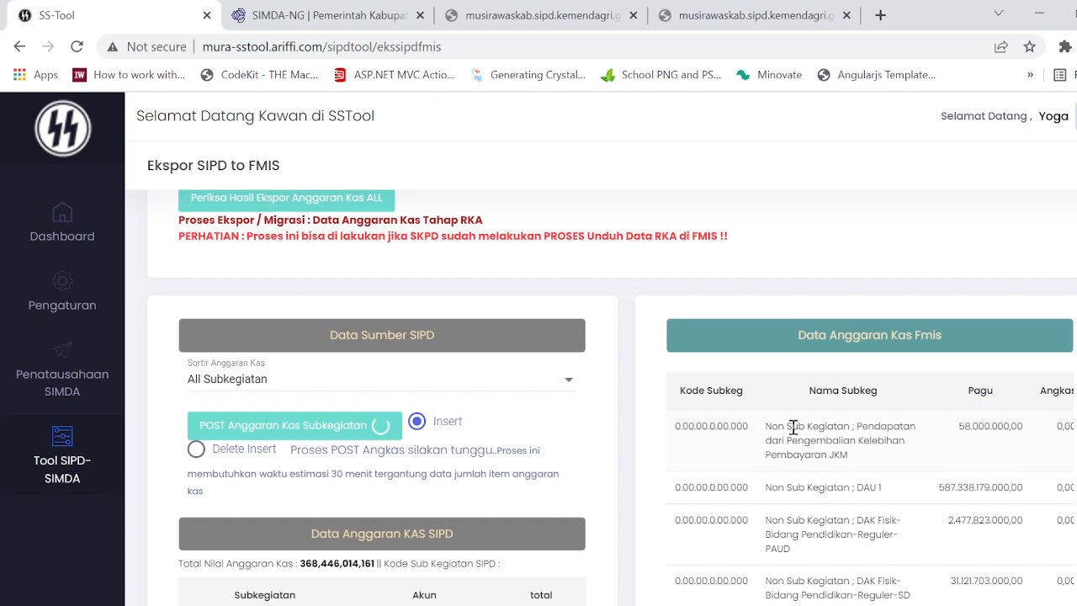
{"action": "scroll", "coordinate": [379, 510], "scroll_direction": "down", "scroll_amount": 1}
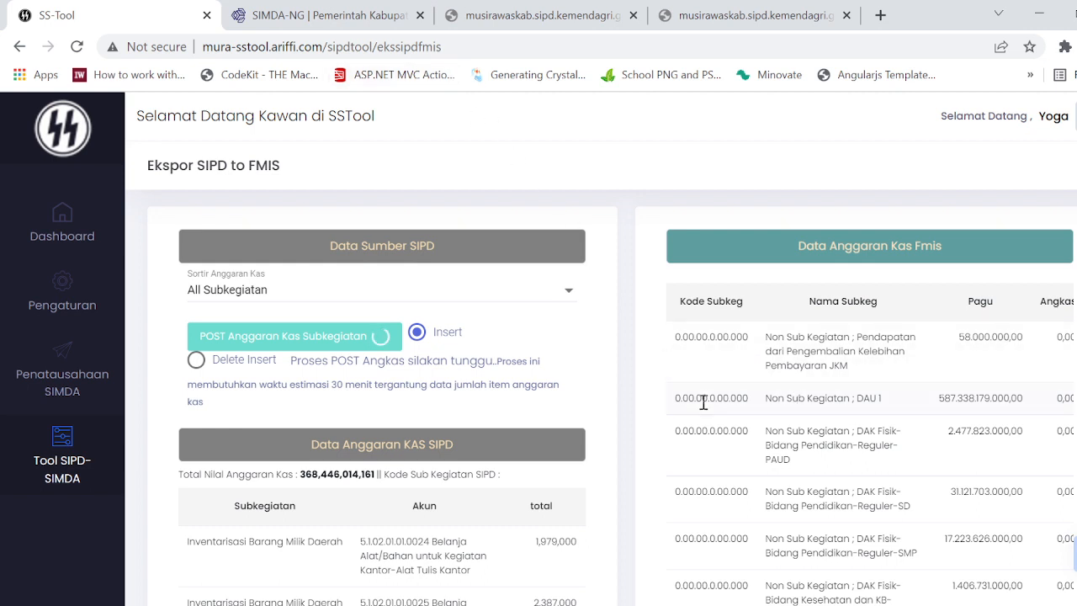
{"action": "left_click", "coordinate": [341, 18]}
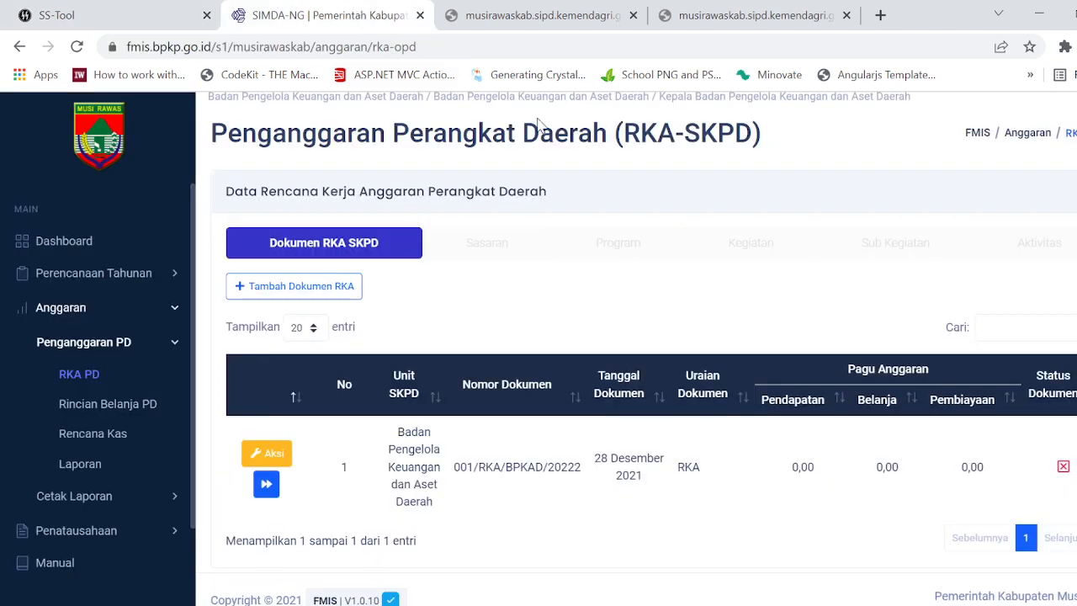
{"action": "left_click", "coordinate": [139, 17]}
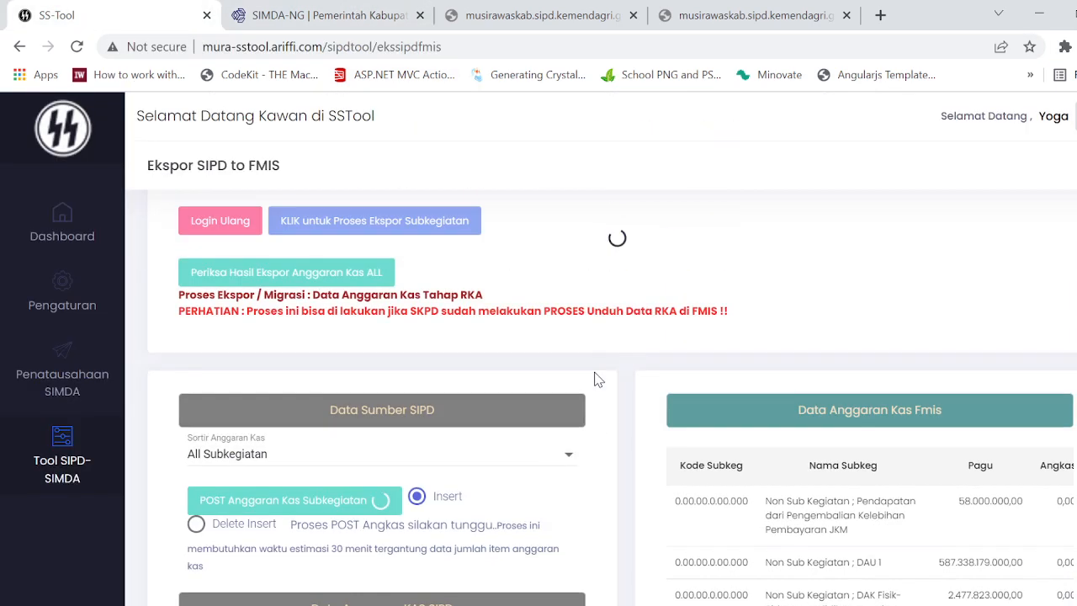
Step: Review the FMIS cash budget rows, highlight the Angkas value of Pendapatan dari Pengembalian Kelebihan Pembayaran JKM, and view the Sortir Anggaran Kas options
{"action": "scroll", "coordinate": [874, 486], "scroll_direction": "down", "scroll_amount": 1}
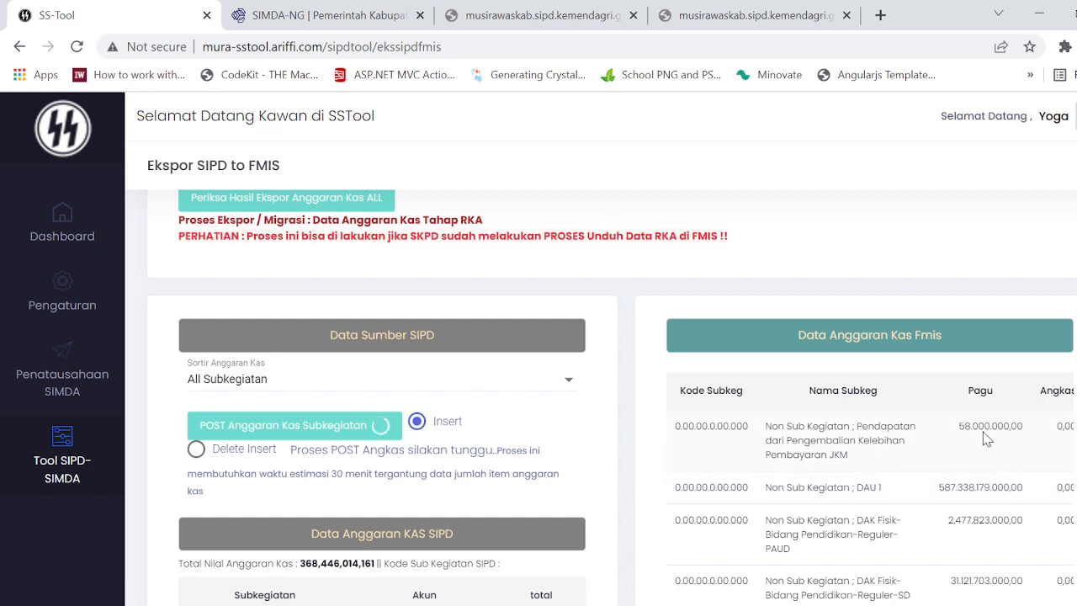
{"action": "scroll", "coordinate": [1060, 481], "scroll_direction": "down", "scroll_amount": 6}
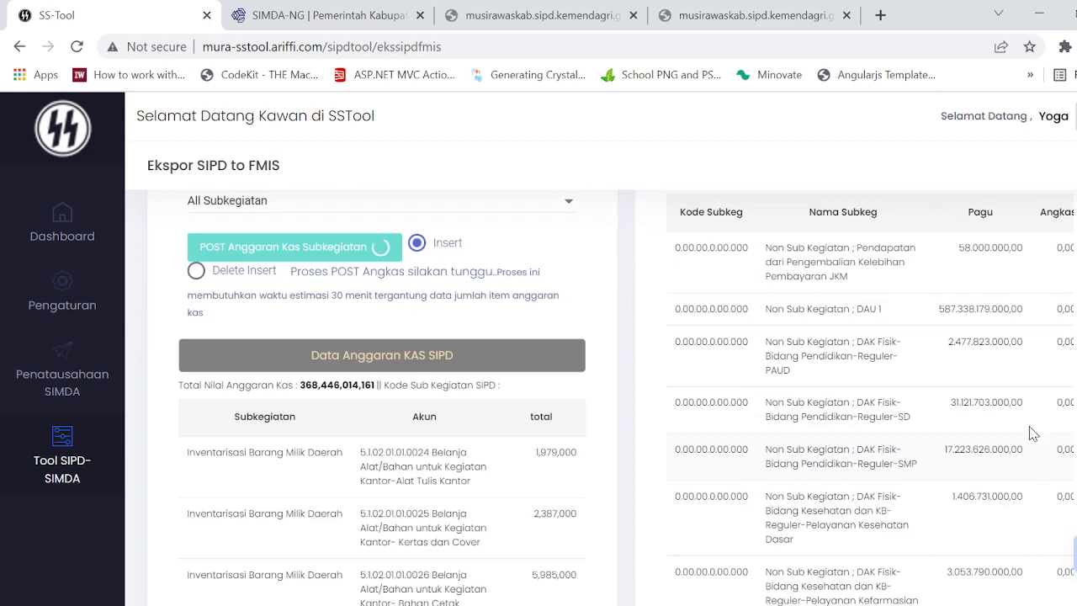
{"action": "scroll", "coordinate": [1034, 447], "scroll_direction": "up", "scroll_amount": 4}
{"action": "scroll", "coordinate": [1034, 453], "scroll_direction": "right", "scroll_amount": 1}
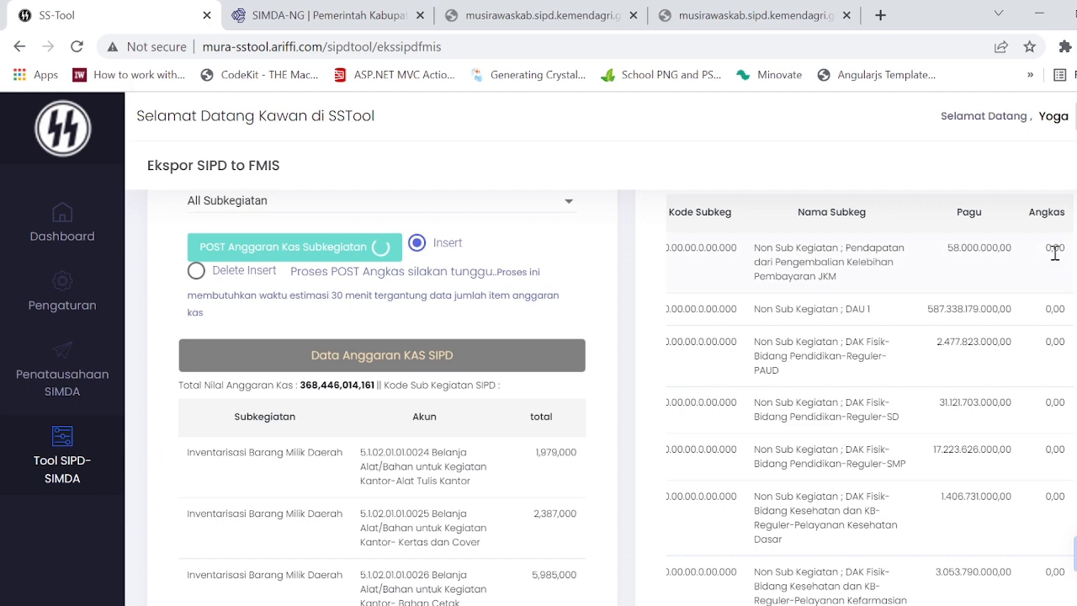
{"action": "scroll", "coordinate": [1054, 252], "scroll_direction": "down", "scroll_amount": 6}
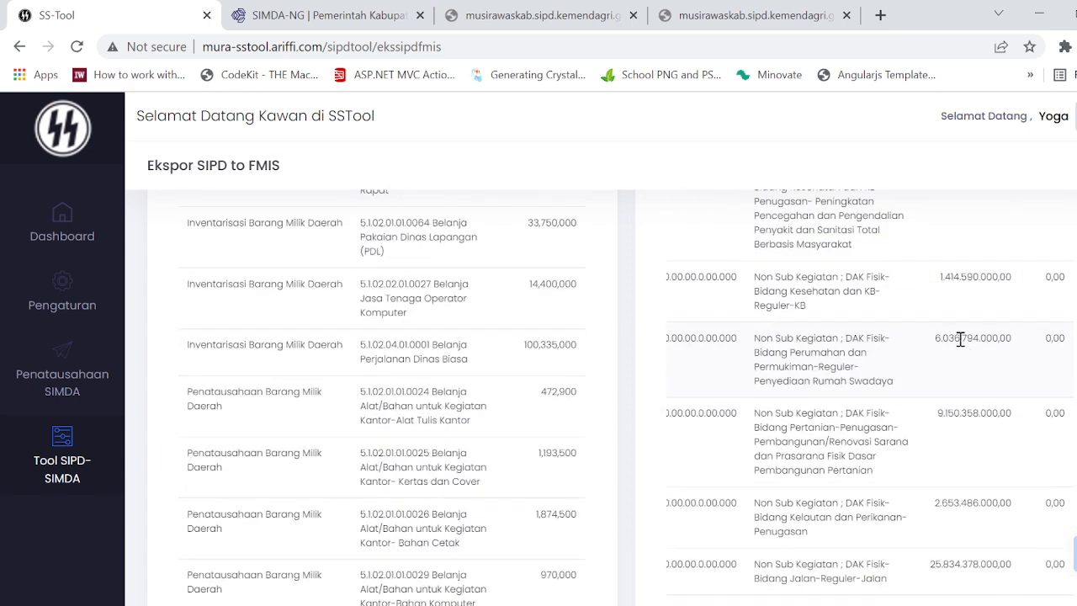
{"action": "scroll", "coordinate": [960, 339], "scroll_direction": "up", "scroll_amount": 6}
{"action": "left_click_drag", "start_coordinate": [944, 250], "coordinate": [1047, 256]}
{"action": "left_click", "coordinate": [1065, 254]}
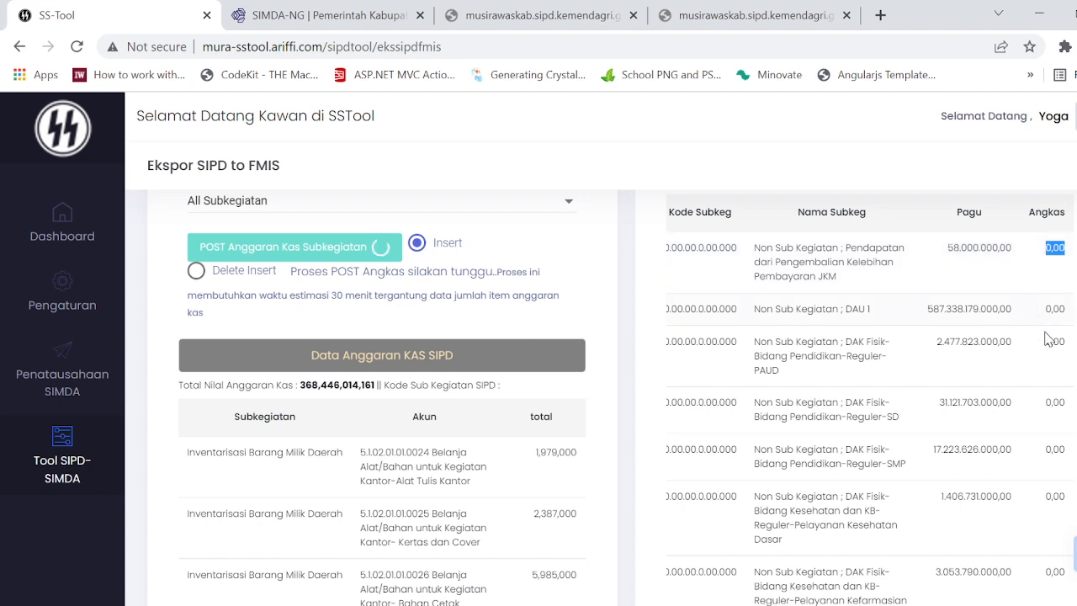
{"action": "scroll", "coordinate": [759, 413], "scroll_direction": "up", "scroll_amount": 2}
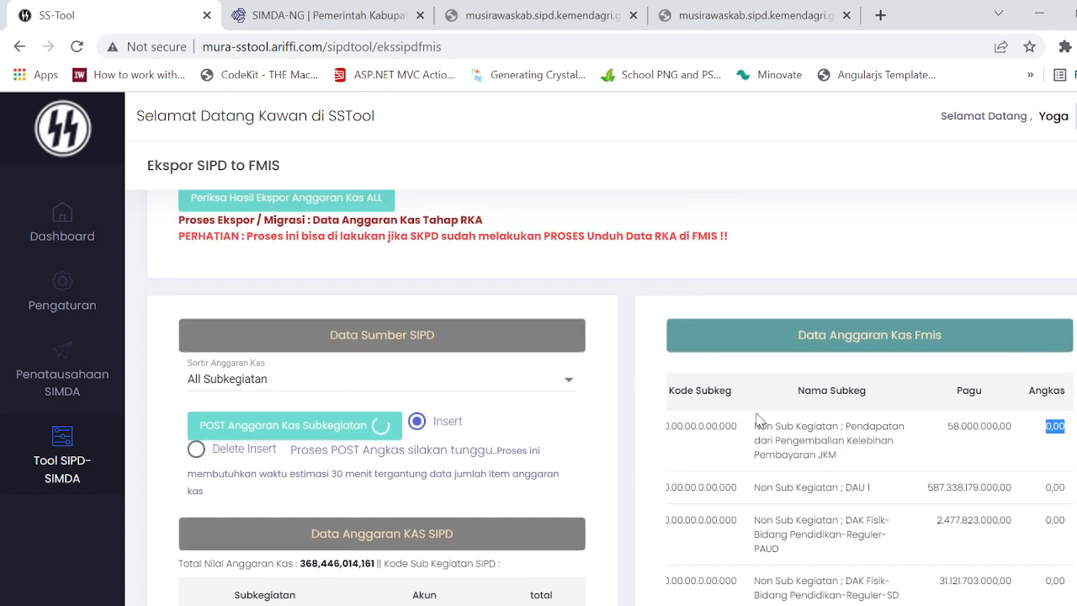
{"action": "left_click", "coordinate": [548, 386]}
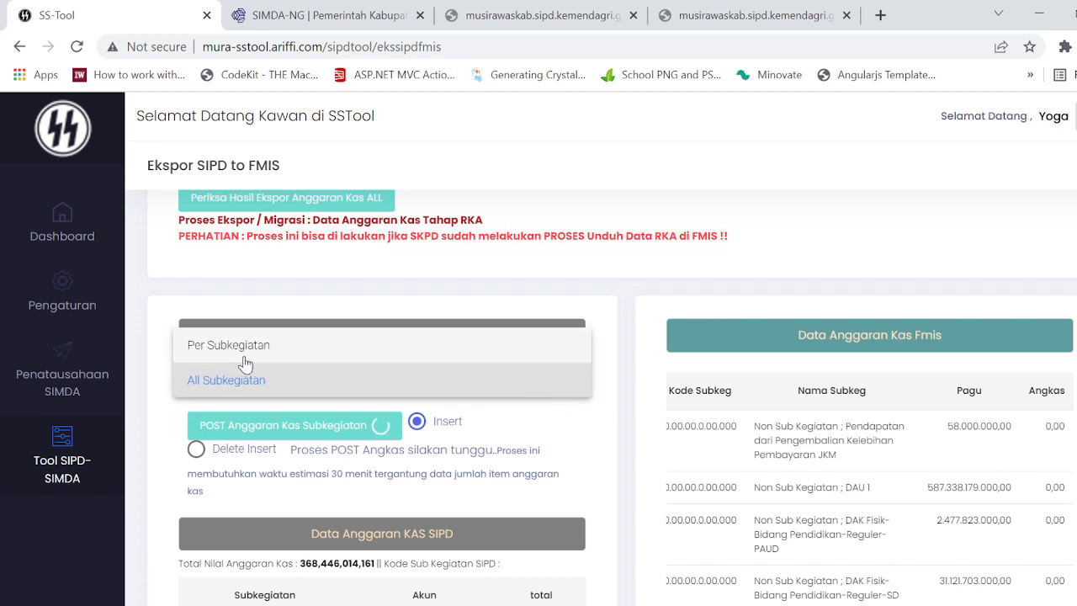
{"action": "left_click", "coordinate": [636, 448]}
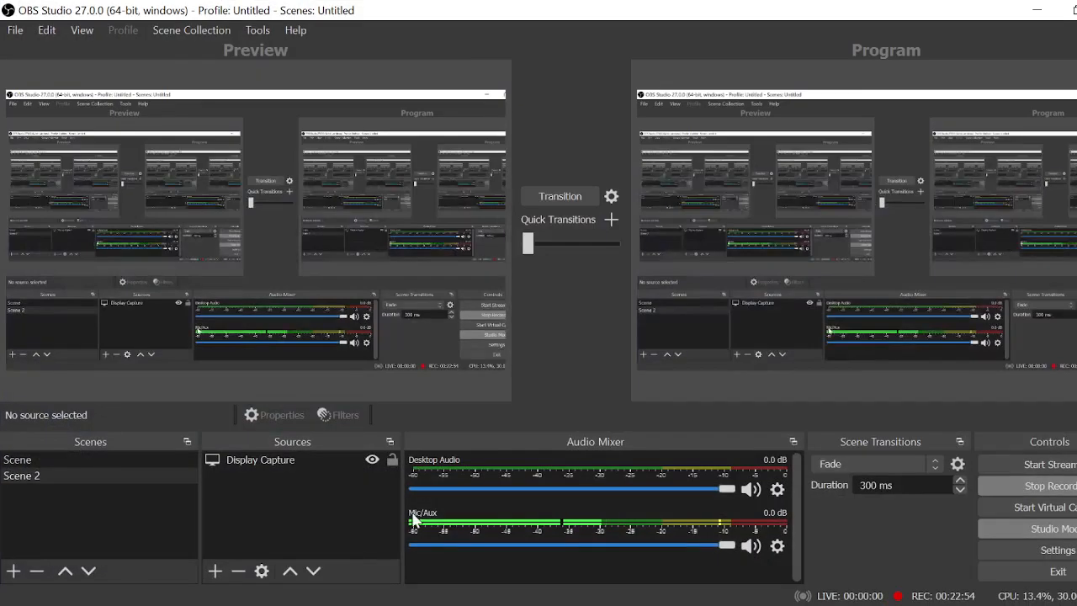
Step: Switch to the VPS remote desktop, examine the cash budget posting log in the portalcore.exe console, and minimize the remote session
{"action": "left_click", "coordinate": [291, 555]}
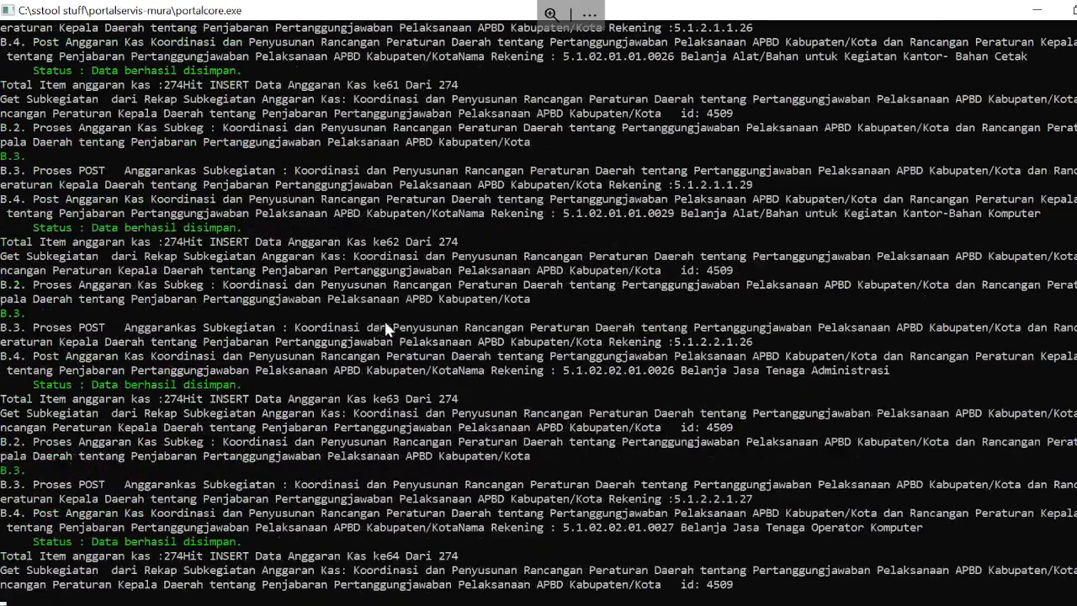
{"action": "left_click_drag", "start_coordinate": [384, 315], "coordinate": [441, 284]}
{"action": "left_click", "coordinate": [442, 255]}
{"action": "left_click_drag", "start_coordinate": [445, 244], "coordinate": [452, 240]}
{"action": "left_click_drag", "start_coordinate": [461, 227], "coordinate": [377, 244]}
{"action": "left_click", "coordinate": [475, 241]}
{"action": "left_click", "coordinate": [650, 414]}
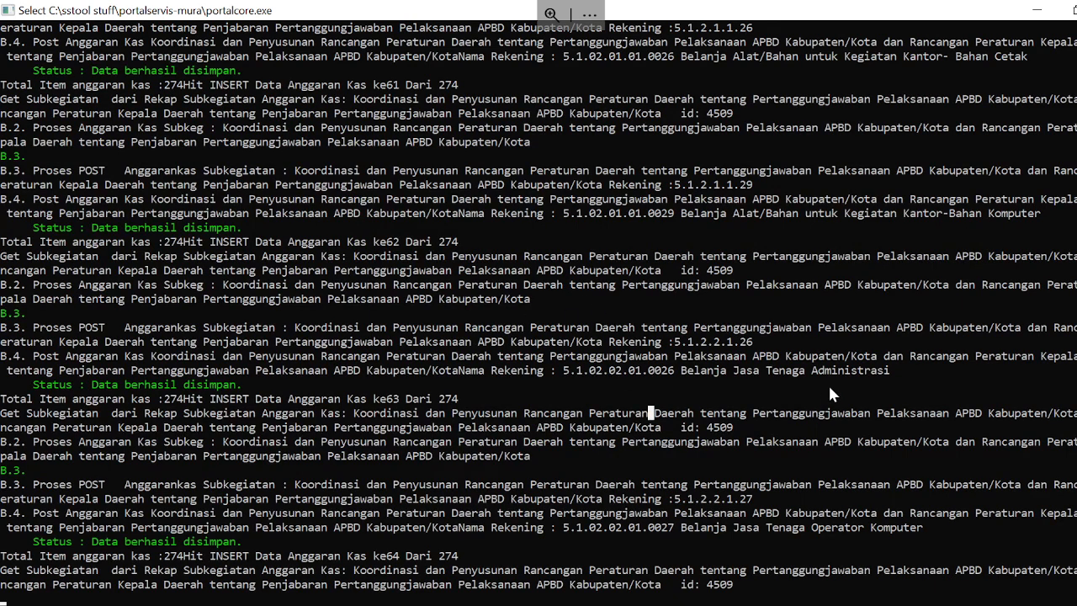
{"action": "scroll", "coordinate": [830, 382], "scroll_direction": "up", "scroll_amount": 5}
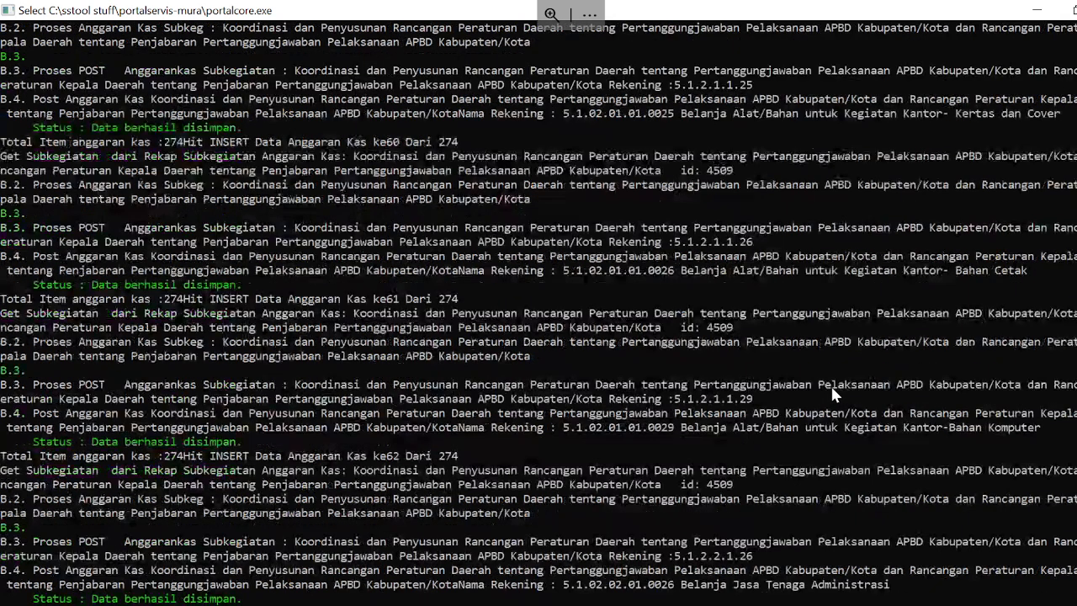
{"action": "left_click", "coordinate": [1037, 8]}
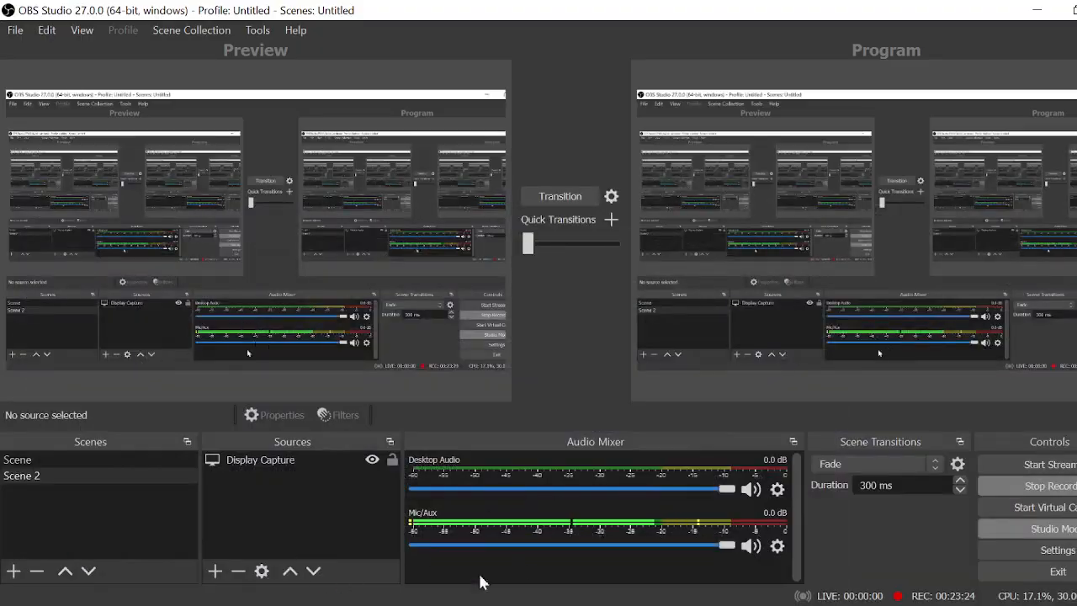
Step: Switch back to SS-Tool in the browser and look over the SIPD and FMIS cash budget tables and the Sortir Anggaran Kas options
{"action": "left_click", "coordinate": [110, 539]}
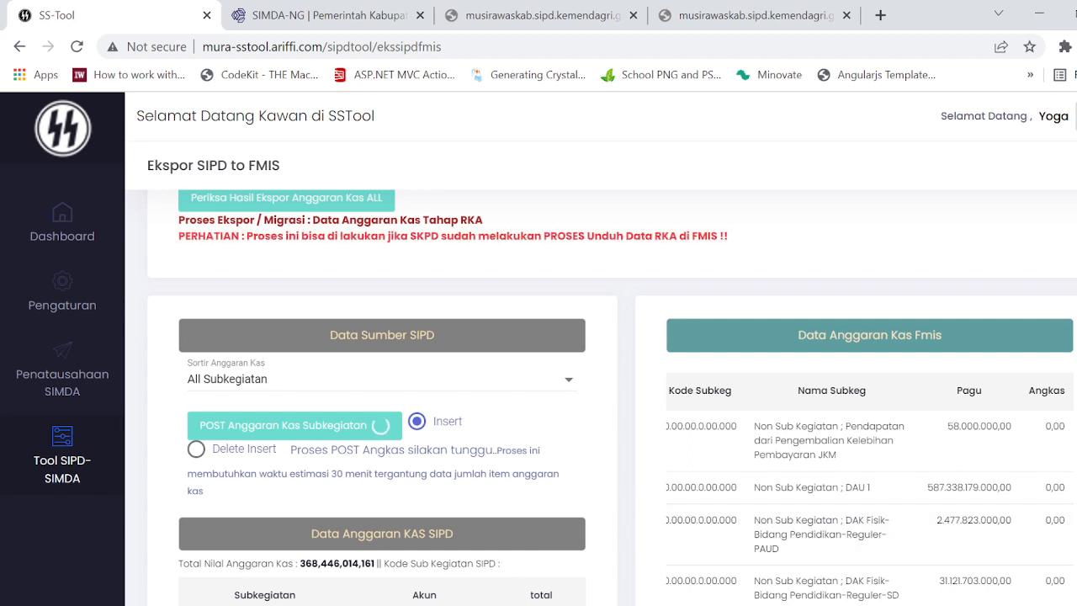
{"action": "mouse_move", "coordinate": [172, 604]}
{"action": "scroll", "coordinate": [975, 478], "scroll_direction": "down", "scroll_amount": 3}
{"action": "scroll", "coordinate": [976, 477], "scroll_direction": "up", "scroll_amount": 1}
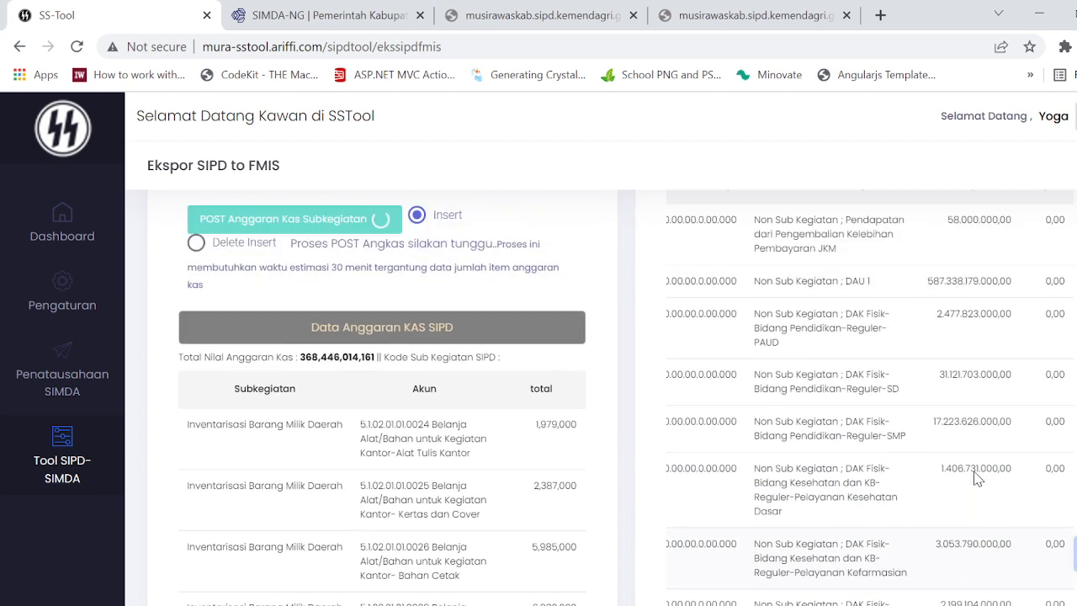
{"action": "scroll", "coordinate": [926, 479], "scroll_direction": "up", "scroll_amount": 2}
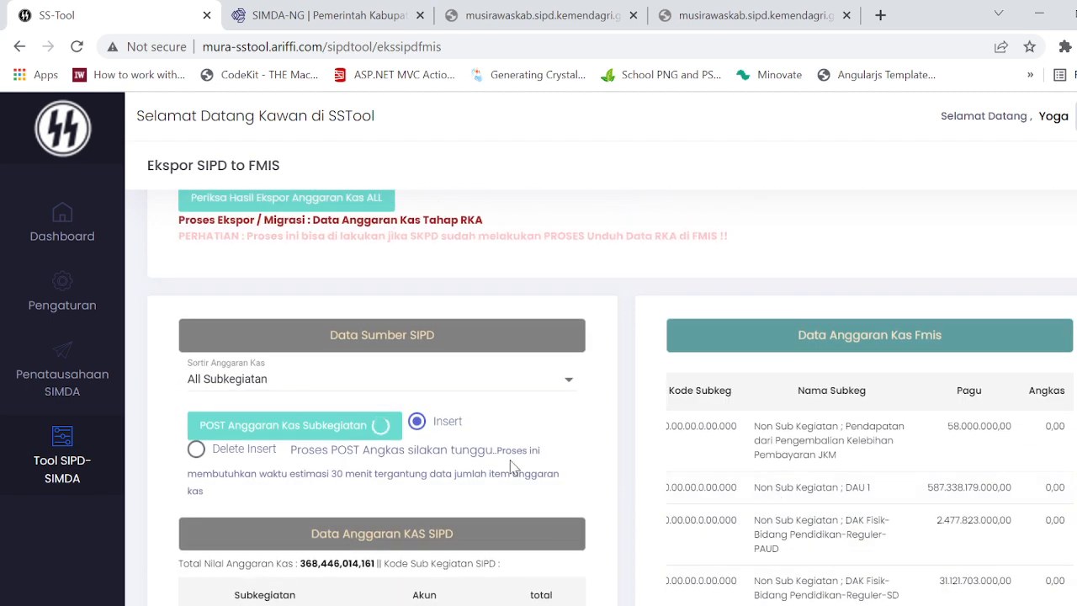
{"action": "left_click", "coordinate": [438, 381]}
{"action": "left_click", "coordinate": [673, 410]}
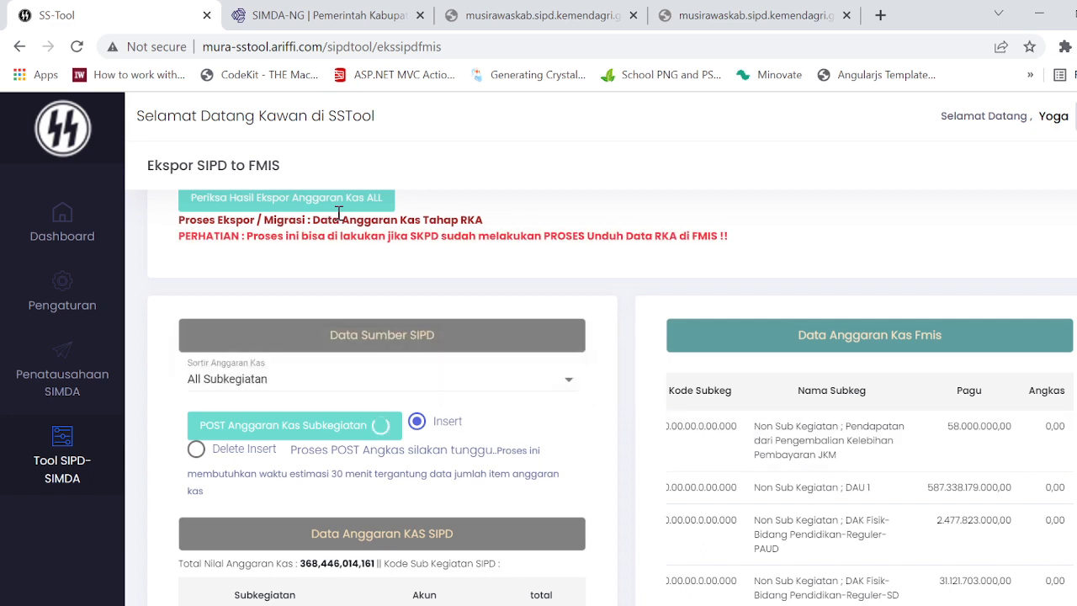
Step: Open the Penganggaran PD report page in FMIS and choose Perbedaan Anggaran dan Anggaran Kas as the report type
{"action": "left_click", "coordinate": [320, 15]}
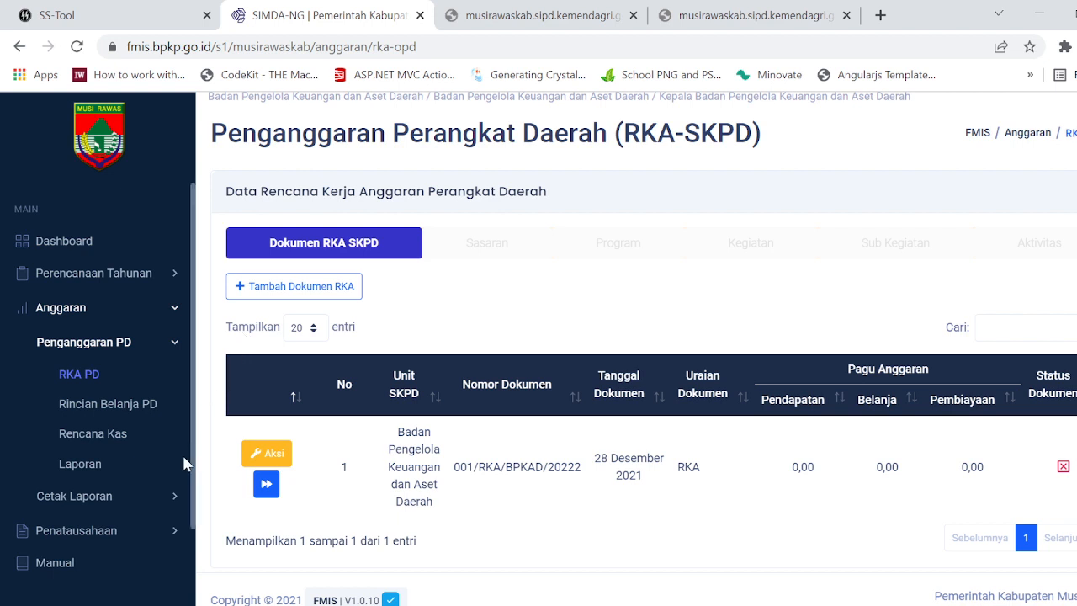
{"action": "left_click", "coordinate": [89, 471]}
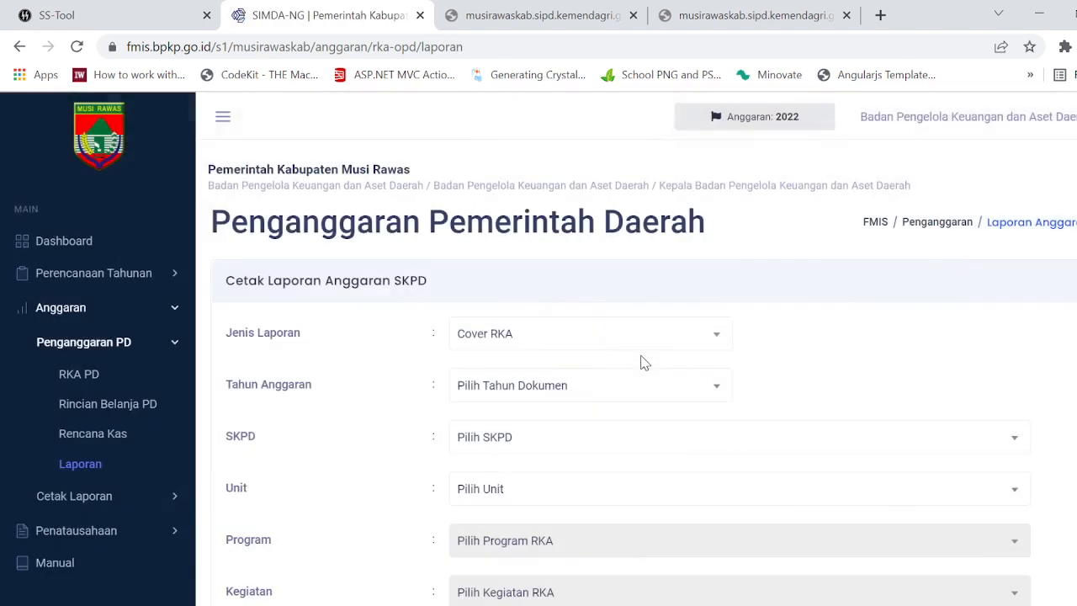
{"action": "left_click", "coordinate": [631, 340]}
{"action": "scroll", "coordinate": [633, 455], "scroll_direction": "down", "scroll_amount": 1}
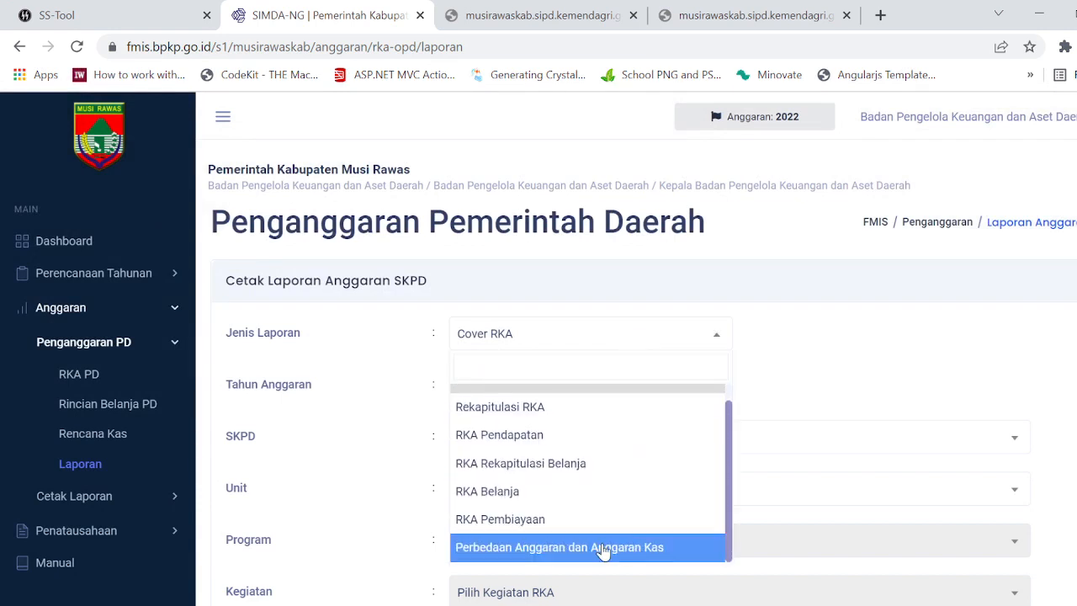
{"action": "left_click", "coordinate": [656, 546]}
{"action": "scroll", "coordinate": [829, 455], "scroll_direction": "down", "scroll_amount": 1}
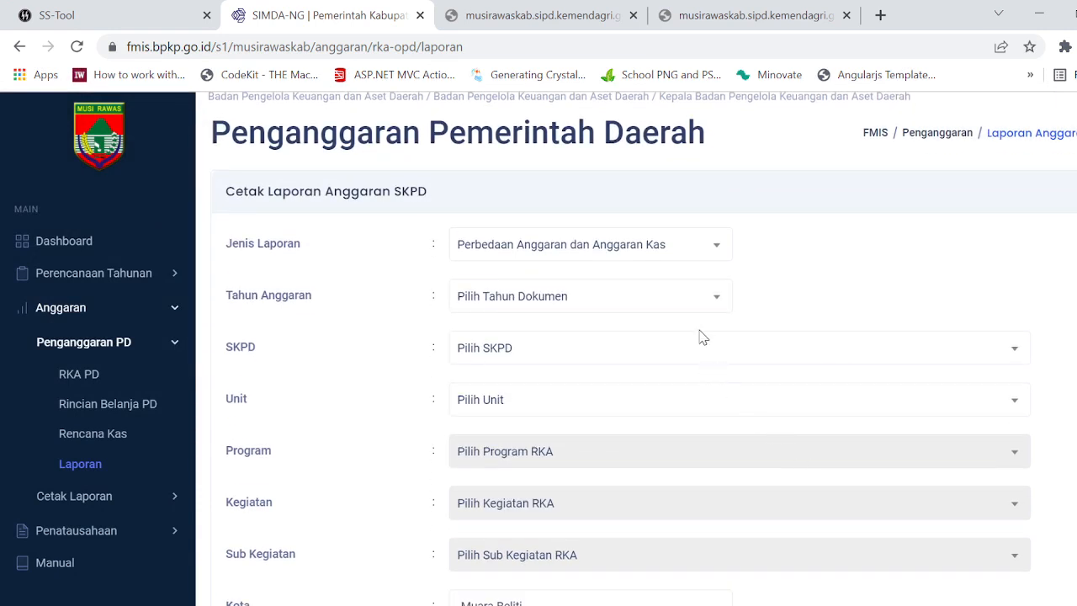
Step: Set the report's budget year to 2022 and both its SKPD and unit to Badan Pengelola Keuangan dan Aset Daerah
{"action": "left_click", "coordinate": [683, 297]}
{"action": "left_click", "coordinate": [609, 387]}
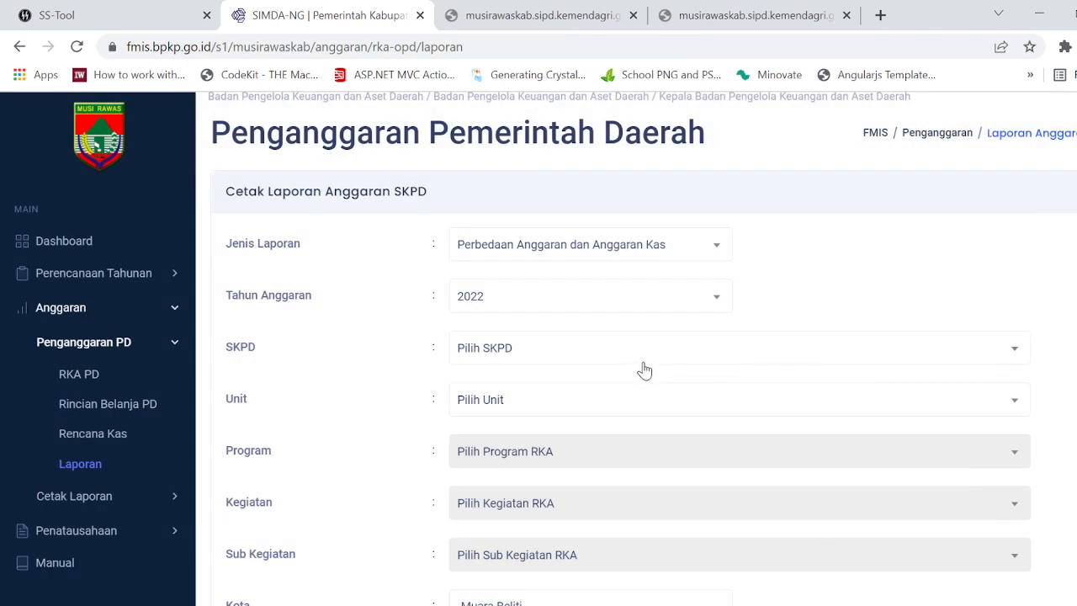
{"action": "left_click", "coordinate": [630, 358]}
{"action": "left_click", "coordinate": [600, 439]}
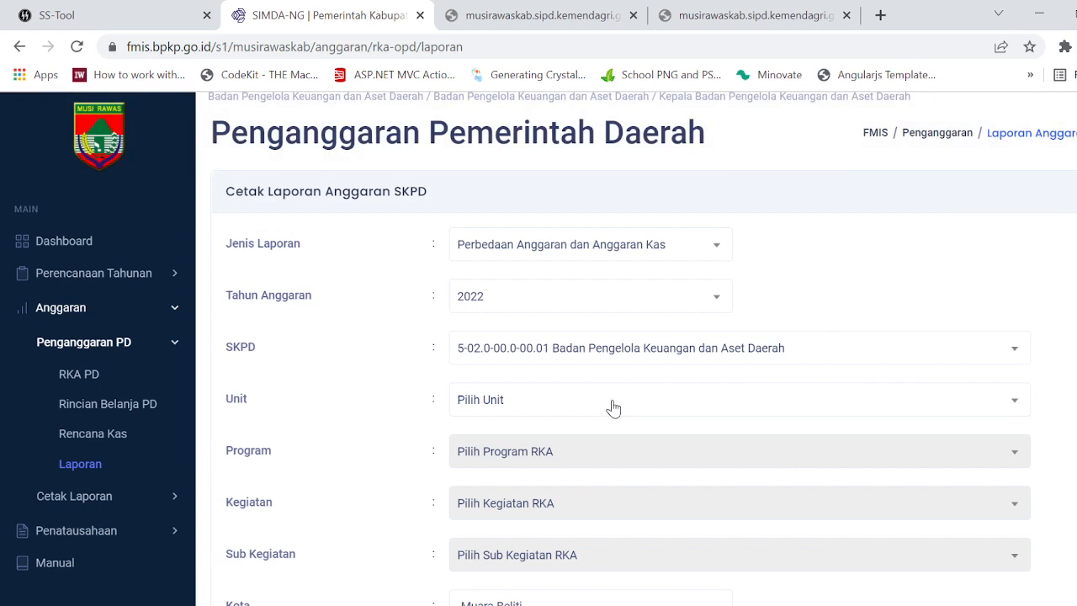
{"action": "left_click", "coordinate": [614, 408]}
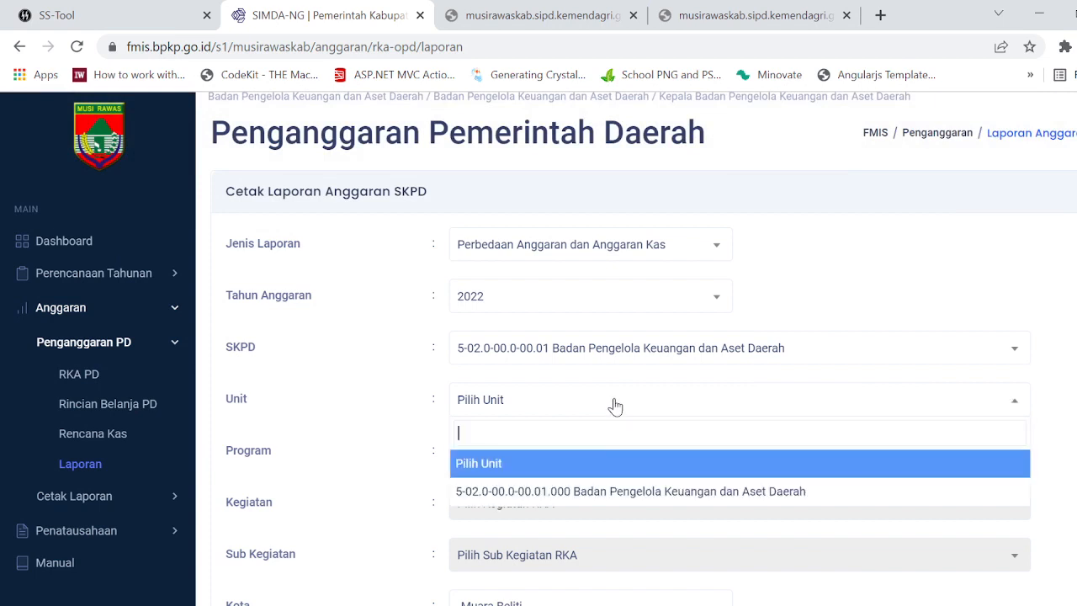
{"action": "left_click", "coordinate": [599, 490]}
Step: Generate the budget difference report as a PDF and examine its Anggaran, Rencana and Selisih columns across the pages
{"action": "scroll", "coordinate": [607, 486], "scroll_direction": "down", "scroll_amount": 1}
{"action": "scroll", "coordinate": [608, 486], "scroll_direction": "down", "scroll_amount": 5}
{"action": "left_click", "coordinate": [509, 496]}
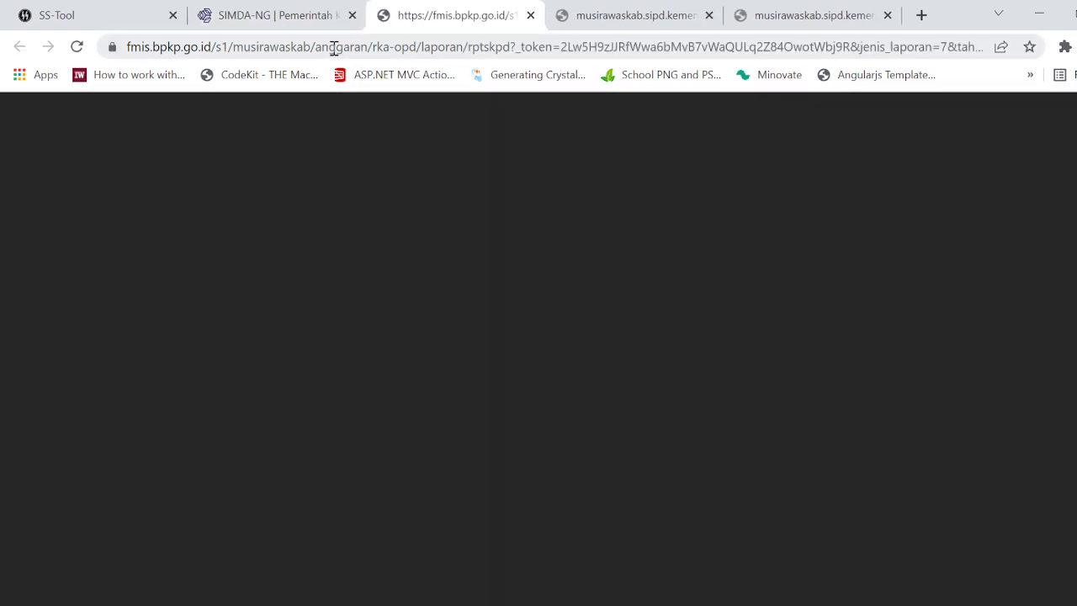
{"action": "scroll", "coordinate": [720, 432], "scroll_direction": "down", "scroll_amount": 12}
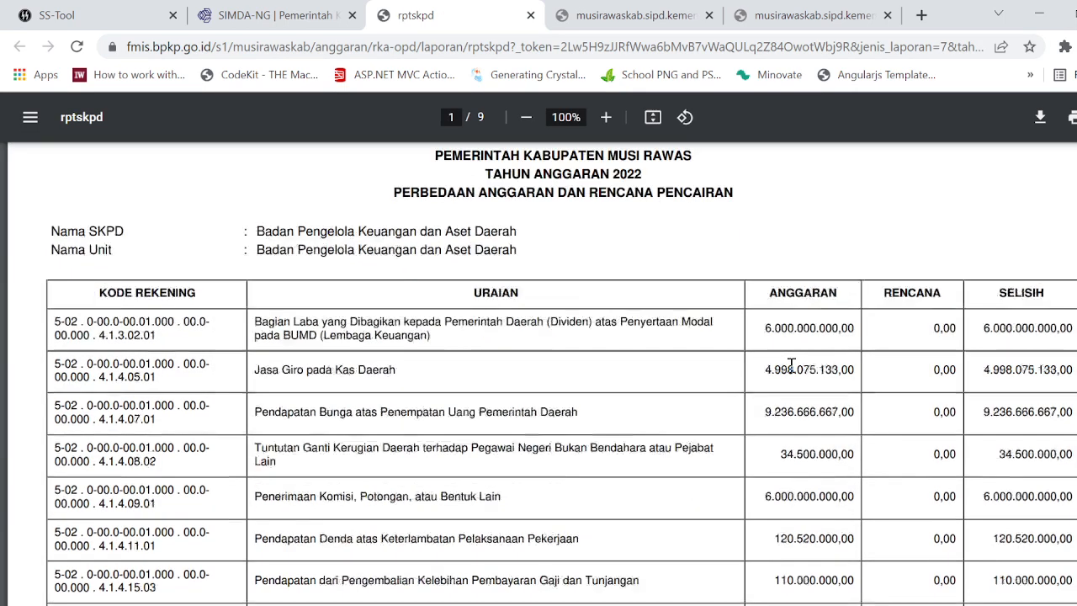
{"action": "scroll", "coordinate": [950, 384], "scroll_direction": "down", "scroll_amount": 20}
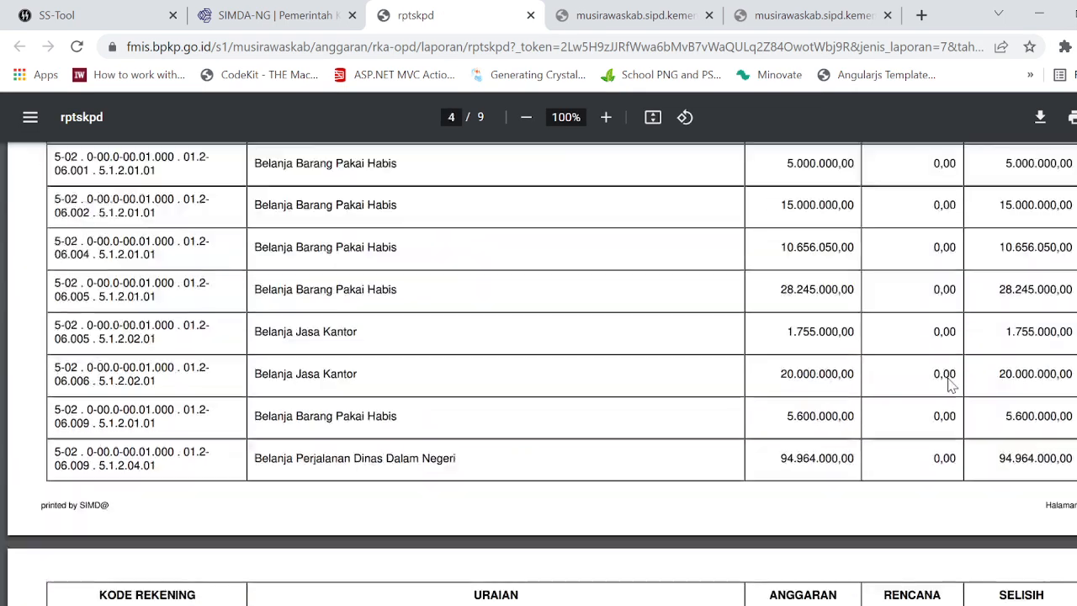
{"action": "scroll", "coordinate": [951, 385], "scroll_direction": "up", "scroll_amount": 8}
{"action": "scroll", "coordinate": [351, 211], "scroll_direction": "down", "scroll_amount": 9}
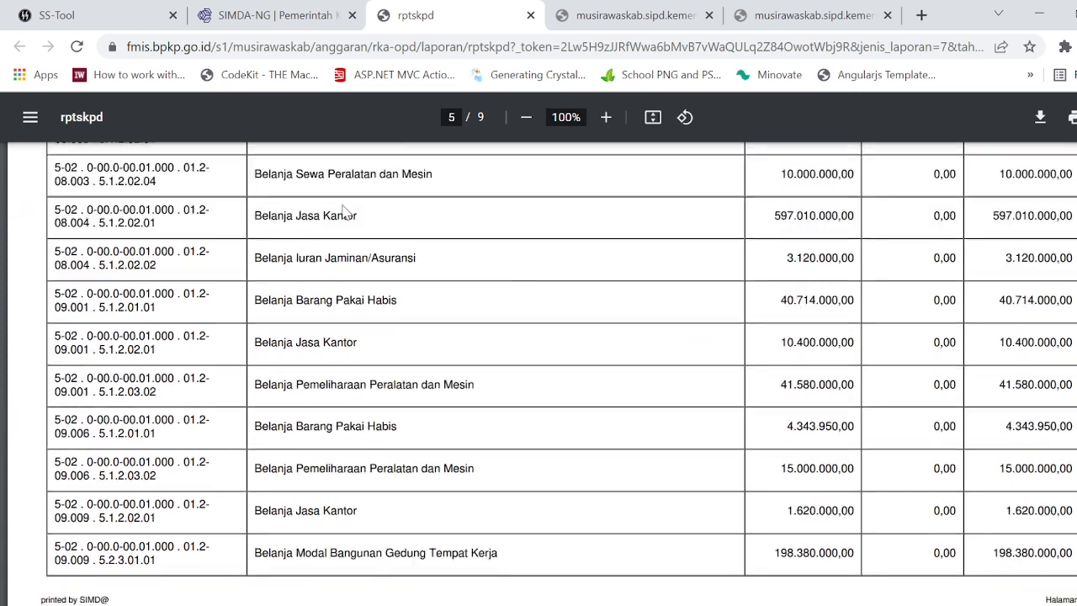
Step: Return to FMIS, open the Rencana Kas activities of document 001/RKA/BPKAD/20222, and set the list to show all entries
{"action": "left_click", "coordinate": [278, 15]}
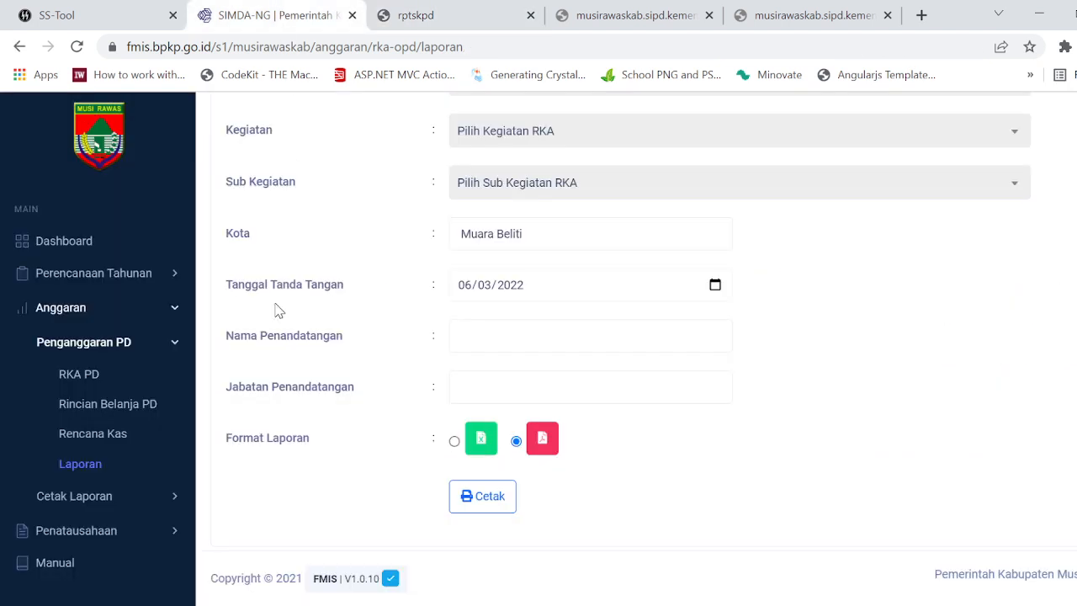
{"action": "left_click", "coordinate": [115, 432]}
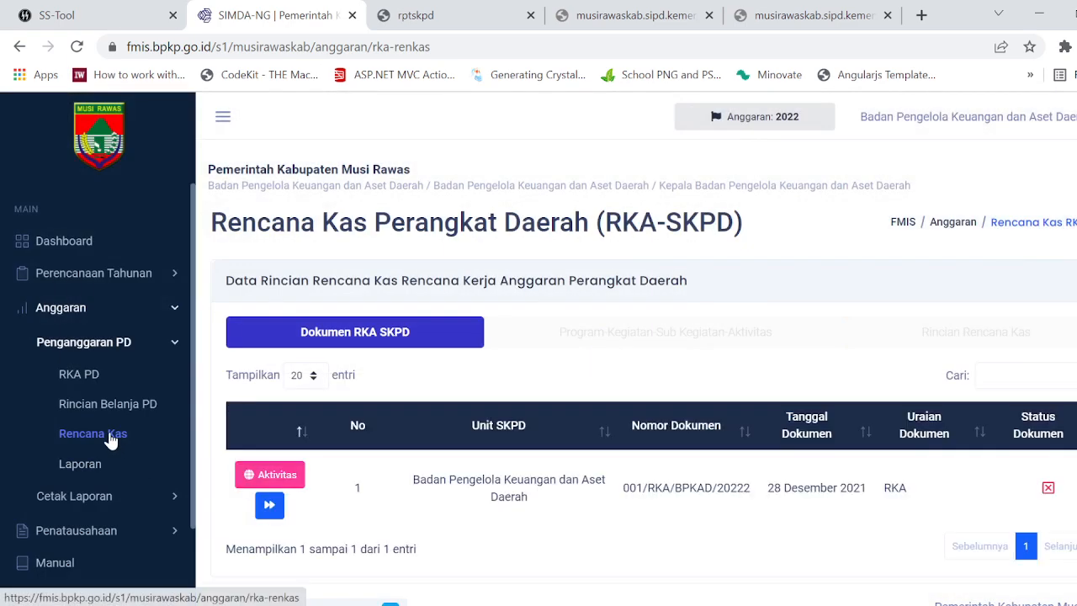
{"action": "left_click", "coordinate": [271, 506]}
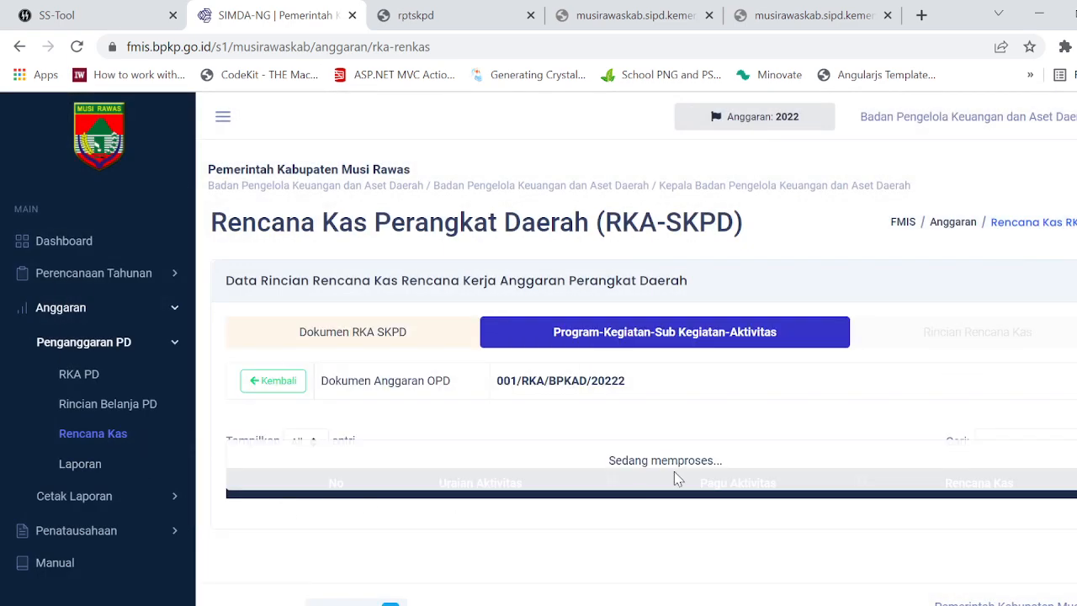
{"action": "scroll", "coordinate": [935, 548], "scroll_direction": "down", "scroll_amount": 5}
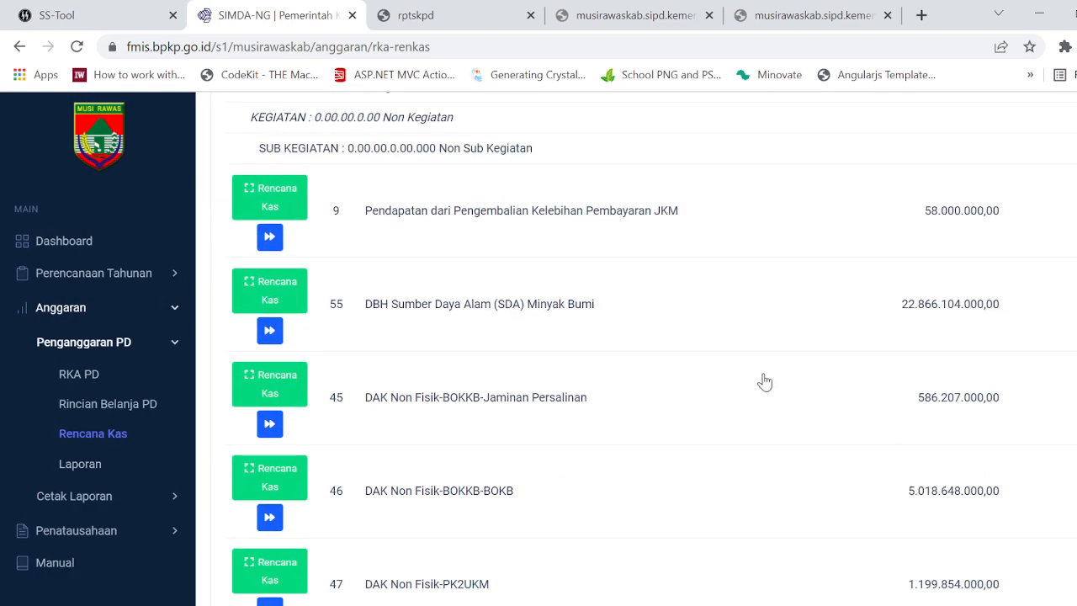
{"action": "scroll", "coordinate": [491, 397], "scroll_direction": "up", "scroll_amount": 3}
{"action": "left_click", "coordinate": [306, 264]}
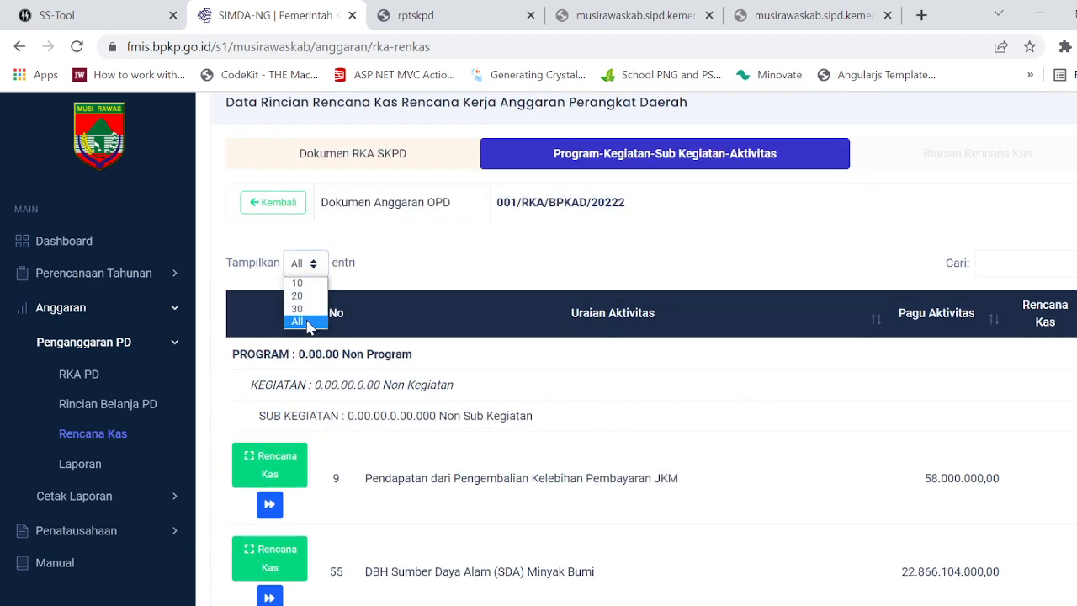
{"action": "left_click", "coordinate": [299, 321]}
Step: Examine the Pagu Aktivitas and Rencana Kas columns across the BPKAD document's sub-activities
{"action": "scroll", "coordinate": [1040, 378], "scroll_direction": "down", "scroll_amount": 4}
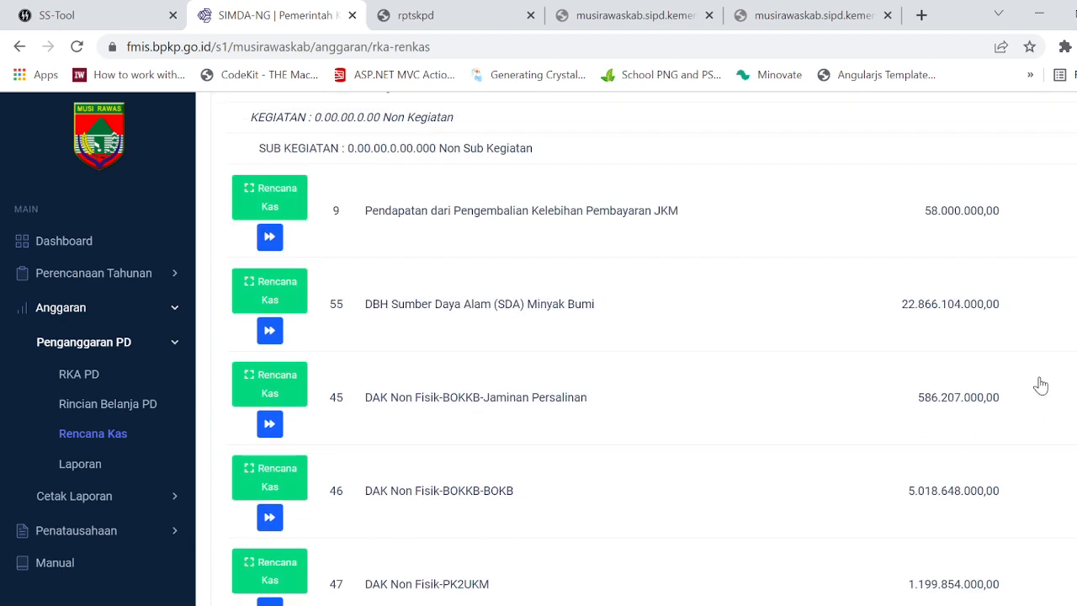
{"action": "scroll", "coordinate": [1040, 378], "scroll_direction": "up", "scroll_amount": 3}
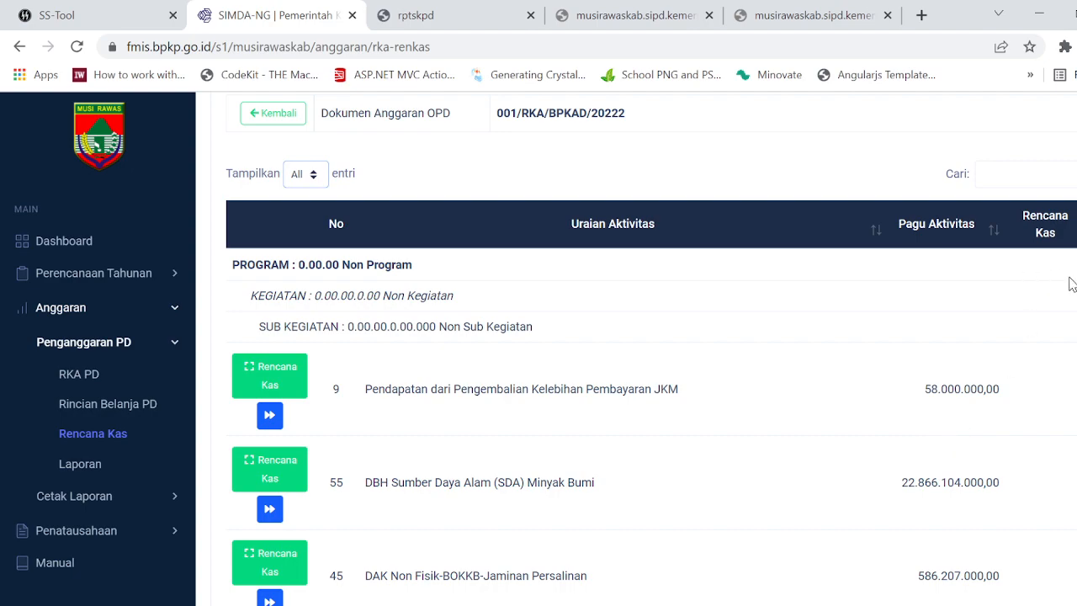
{"action": "scroll", "coordinate": [1032, 450], "scroll_direction": "down", "scroll_amount": 1}
{"action": "scroll", "coordinate": [1032, 450], "scroll_direction": "down", "scroll_amount": 20}
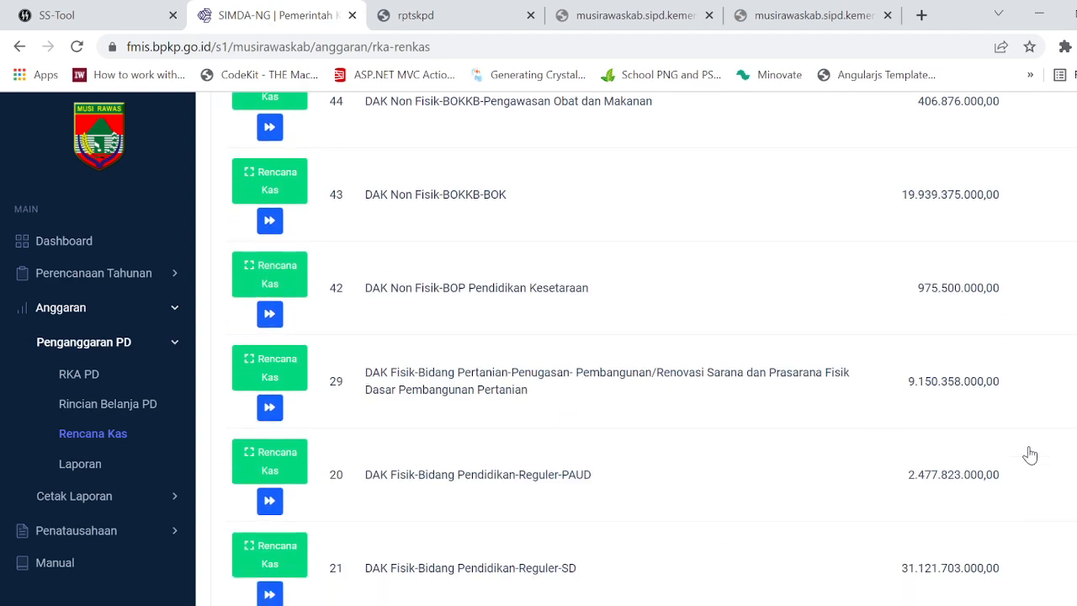
{"action": "scroll", "coordinate": [1030, 455], "scroll_direction": "down", "scroll_amount": 20}
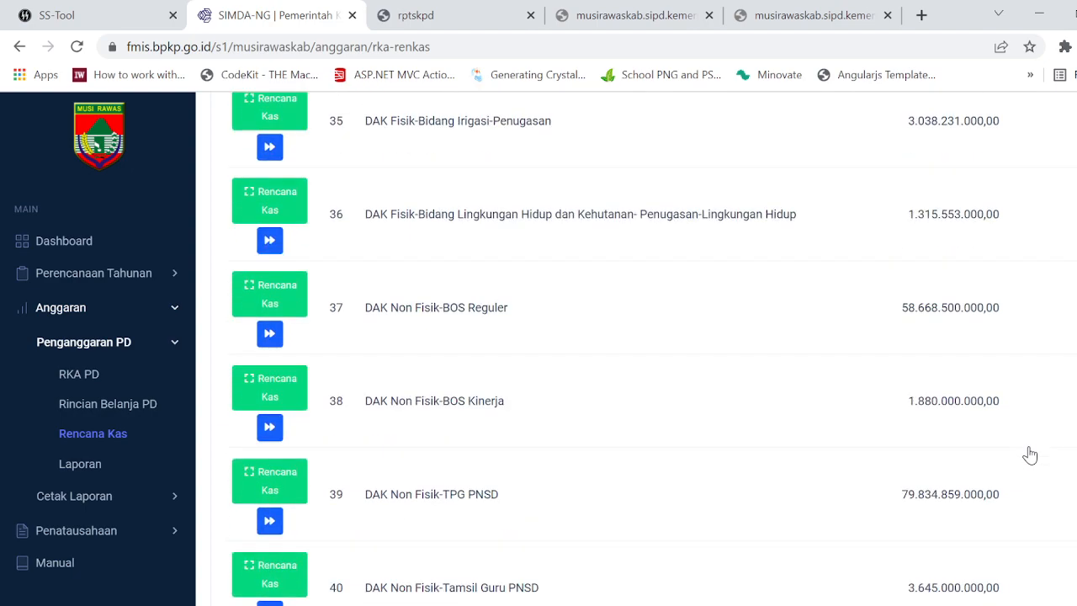
{"action": "scroll", "coordinate": [1030, 455], "scroll_direction": "down", "scroll_amount": 3}
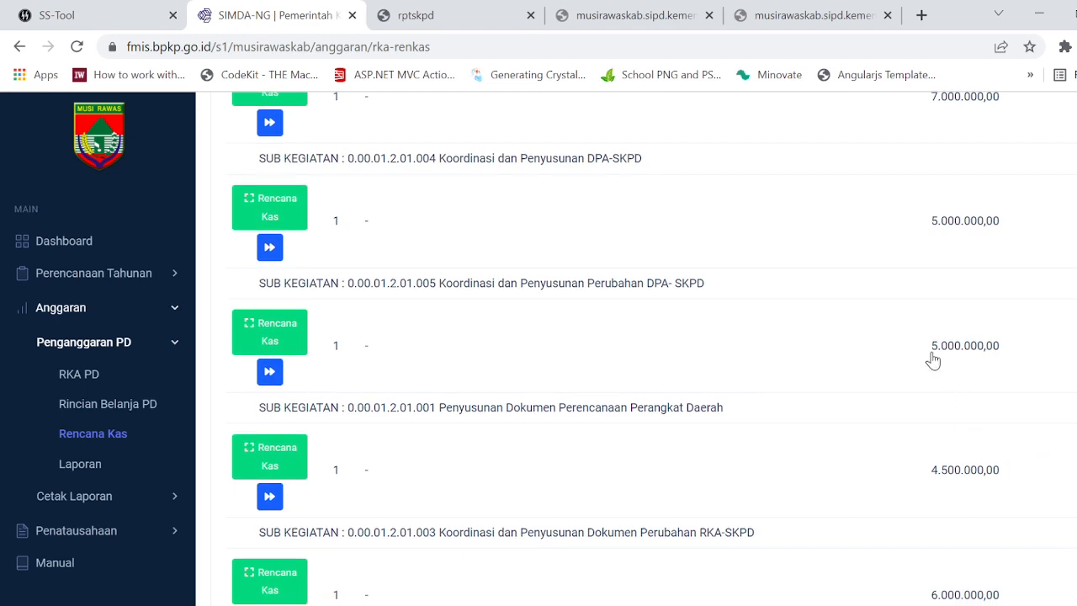
{"action": "left_click_drag", "start_coordinate": [935, 360], "coordinate": [1027, 363]}
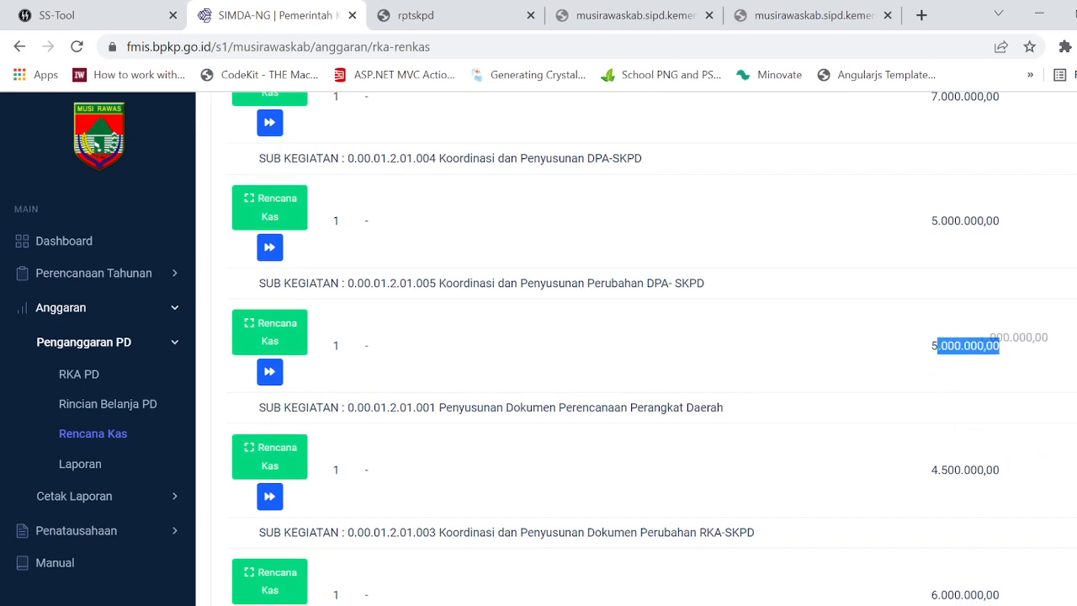
{"action": "left_click", "coordinate": [1074, 378]}
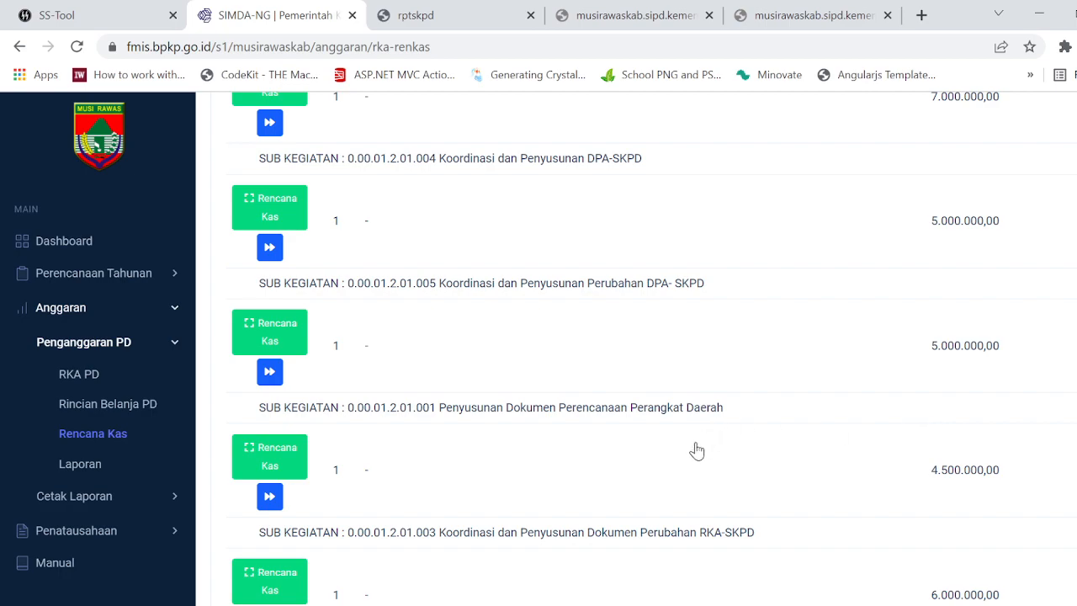
{"action": "scroll", "coordinate": [899, 404], "scroll_direction": "down", "scroll_amount": 15}
{"action": "scroll", "coordinate": [911, 399], "scroll_direction": "up", "scroll_amount": 15}
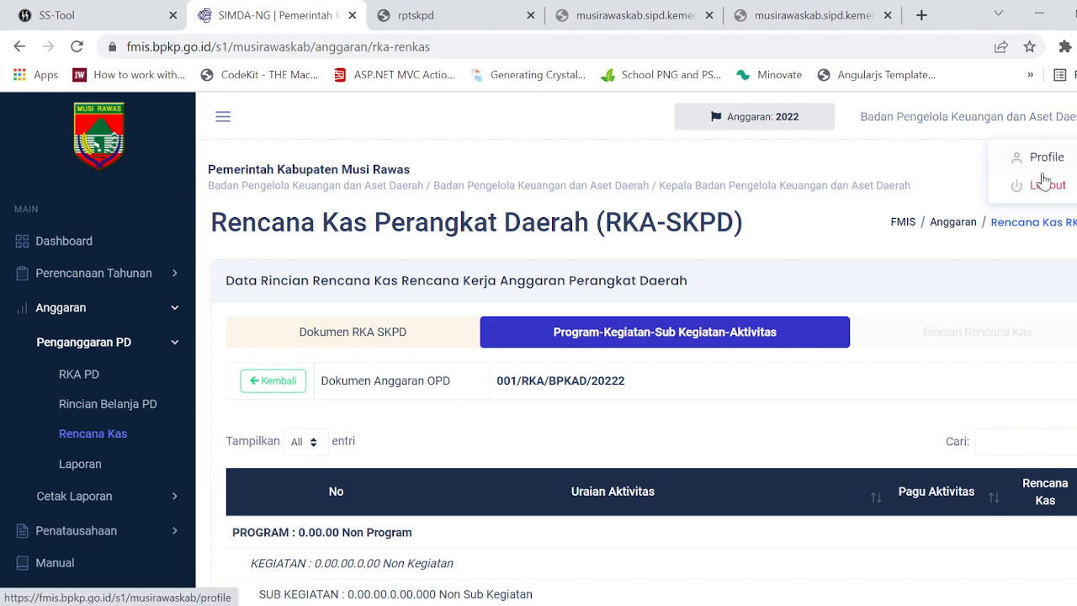
Step: Log out of FMIS and sign back in with the admin account for budget year 2022, entering the account password
{"action": "left_click", "coordinate": [1041, 184]}
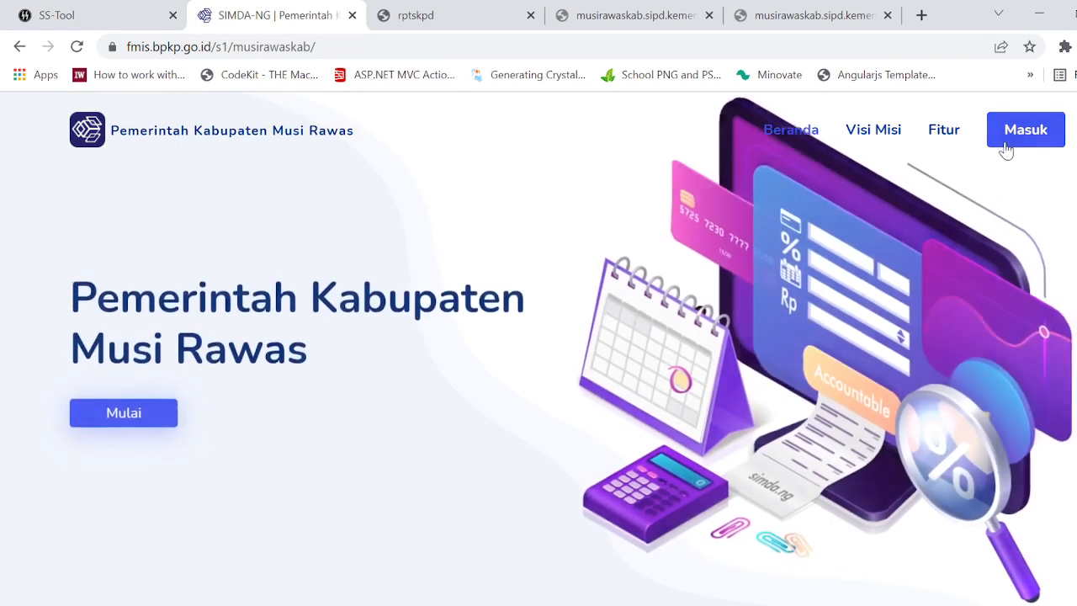
{"action": "left_click", "coordinate": [1006, 141]}
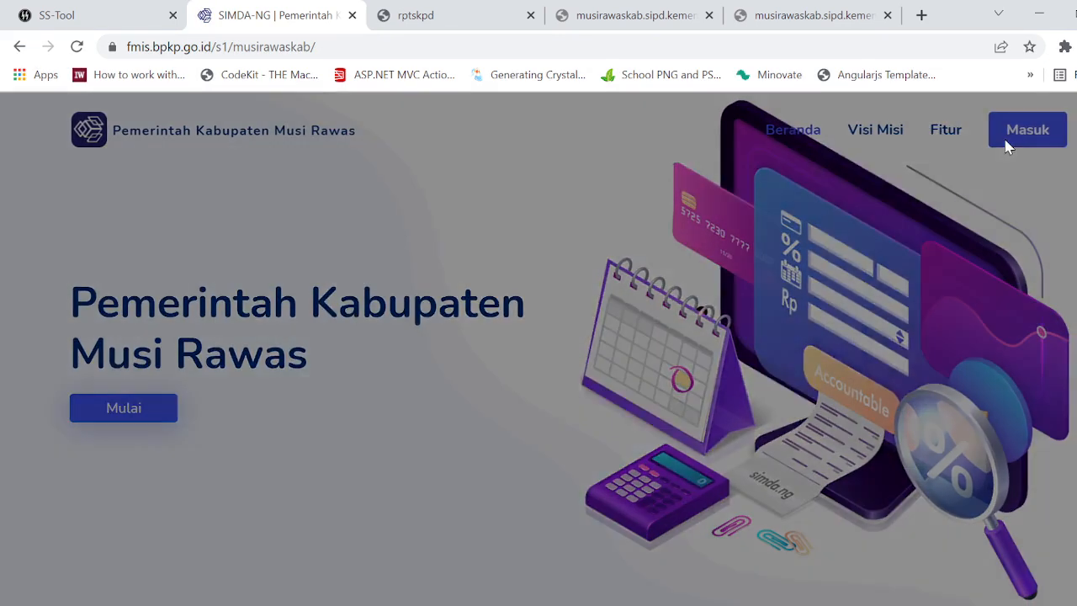
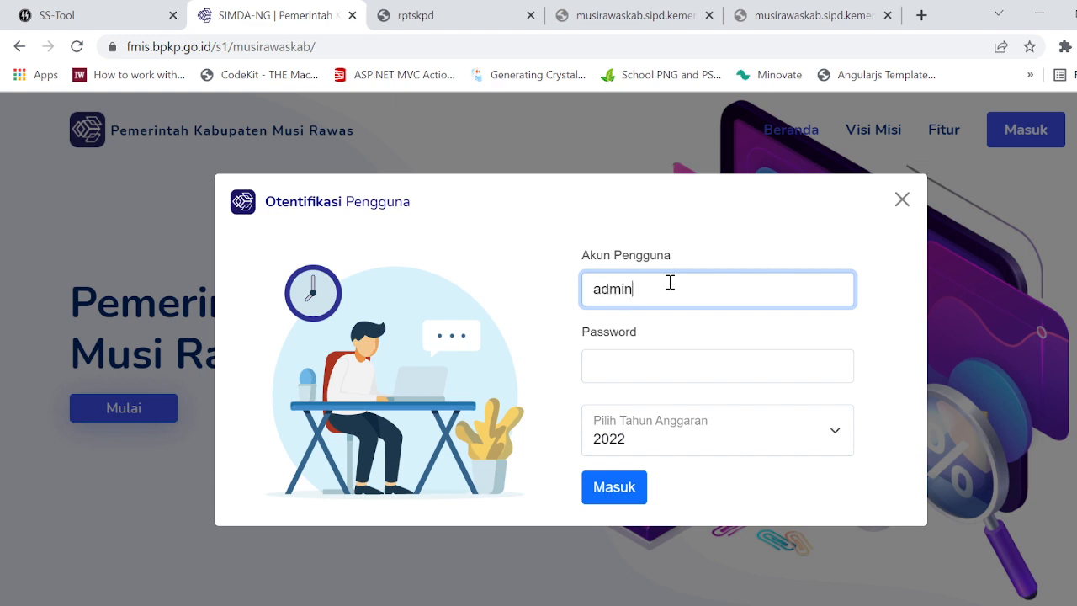
{"action": "key", "text": "Tab"}
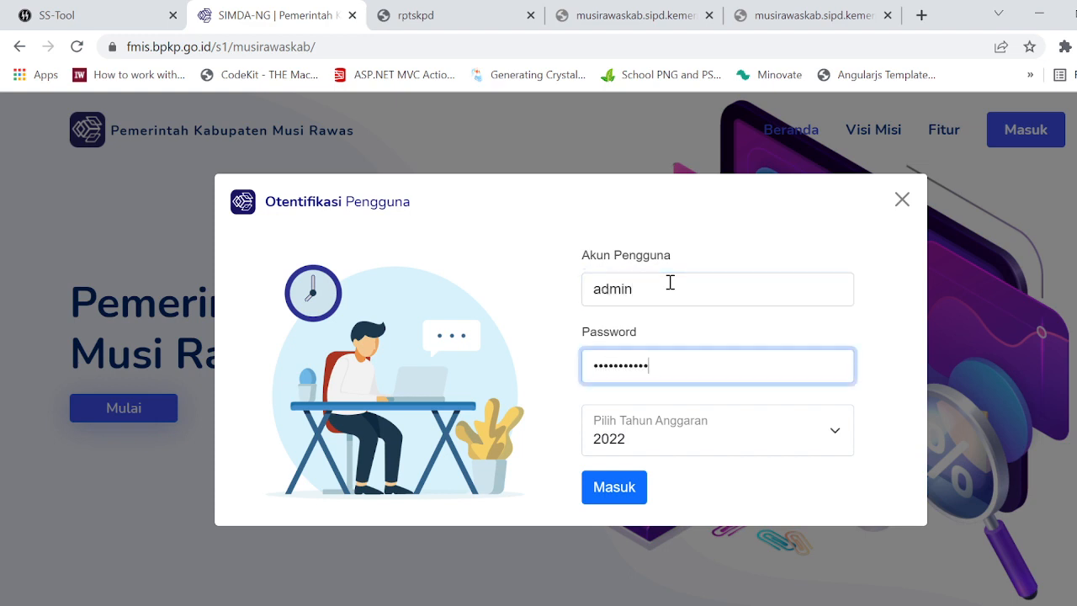
{"action": "key", "text": "Return"}
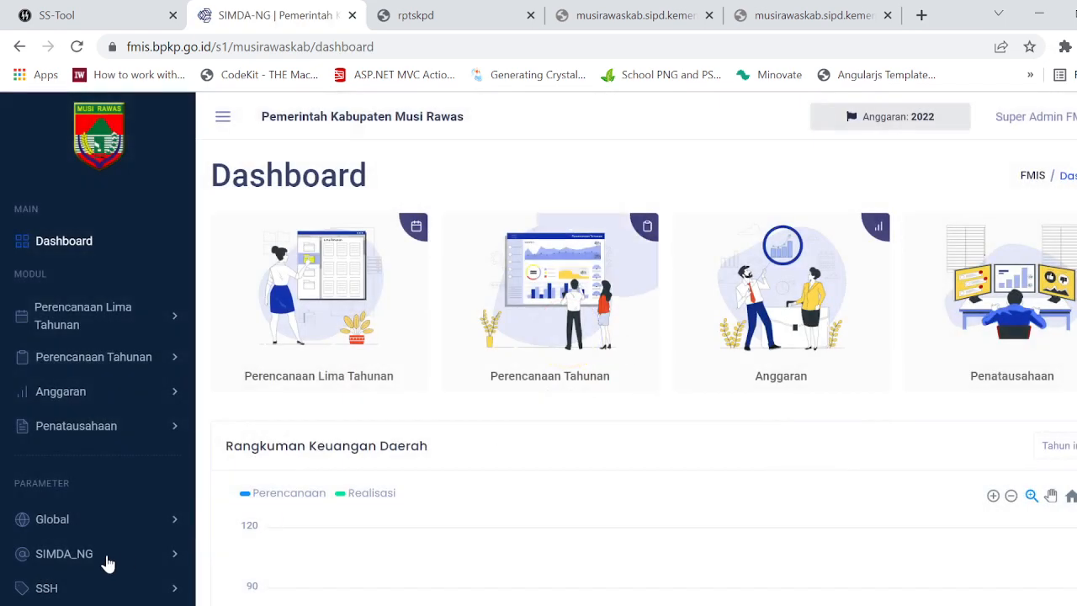
Step: Open the Penganggaran PD report page and choose Perbedaan Anggaran dan Anggaran Kas as the report type
{"action": "left_click", "coordinate": [169, 392]}
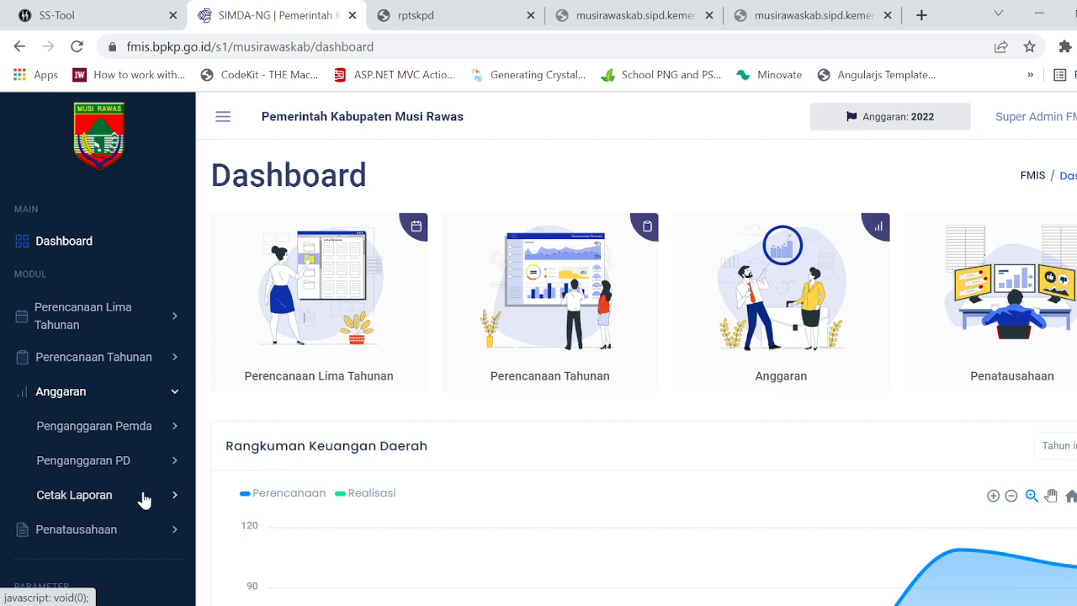
{"action": "left_click", "coordinate": [143, 496]}
{"action": "left_click", "coordinate": [148, 464]}
{"action": "scroll", "coordinate": [149, 480], "scroll_direction": "down", "scroll_amount": 2}
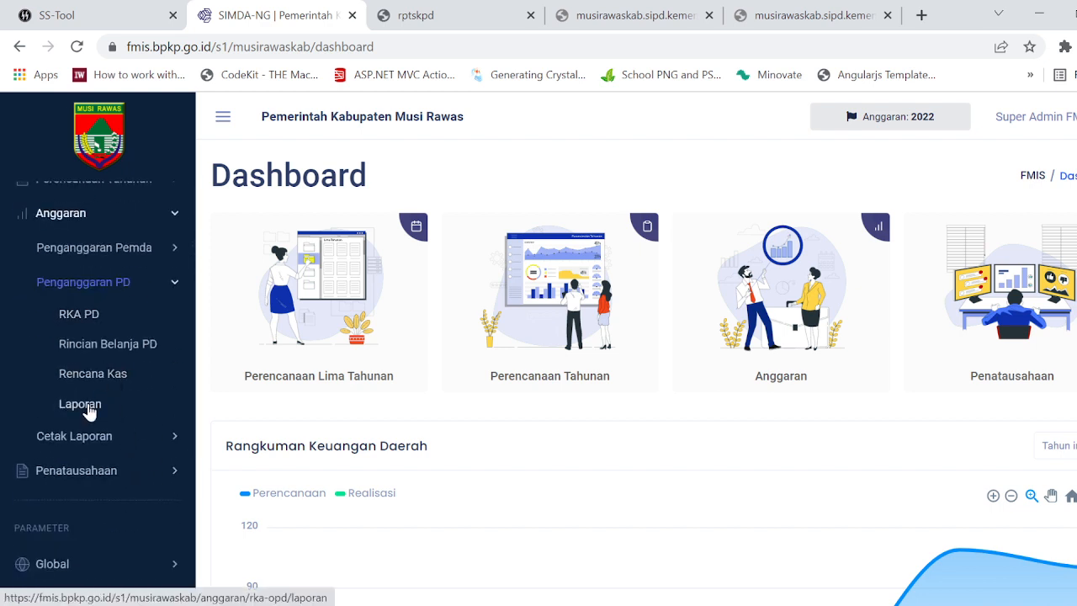
{"action": "left_click", "coordinate": [87, 405]}
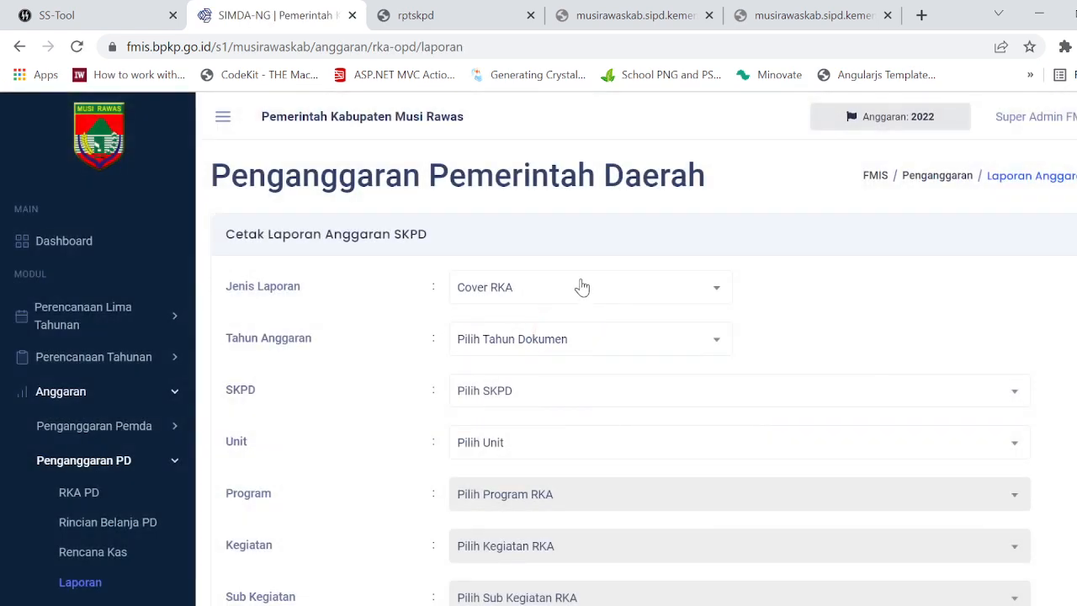
{"action": "left_click", "coordinate": [578, 287]}
{"action": "scroll", "coordinate": [555, 492], "scroll_direction": "down", "scroll_amount": 1}
{"action": "left_click", "coordinate": [557, 503]}
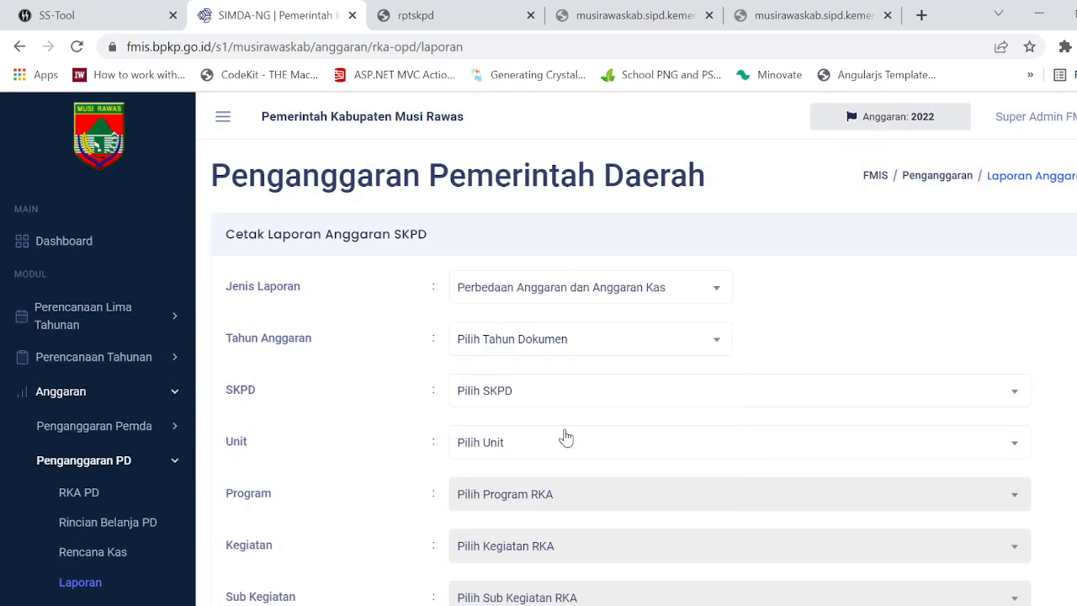
Step: Set the report's budget year to 2022 and both its SKPD and unit to Dinas Pendidikan
{"action": "left_click", "coordinate": [577, 340]}
{"action": "left_click", "coordinate": [547, 433]}
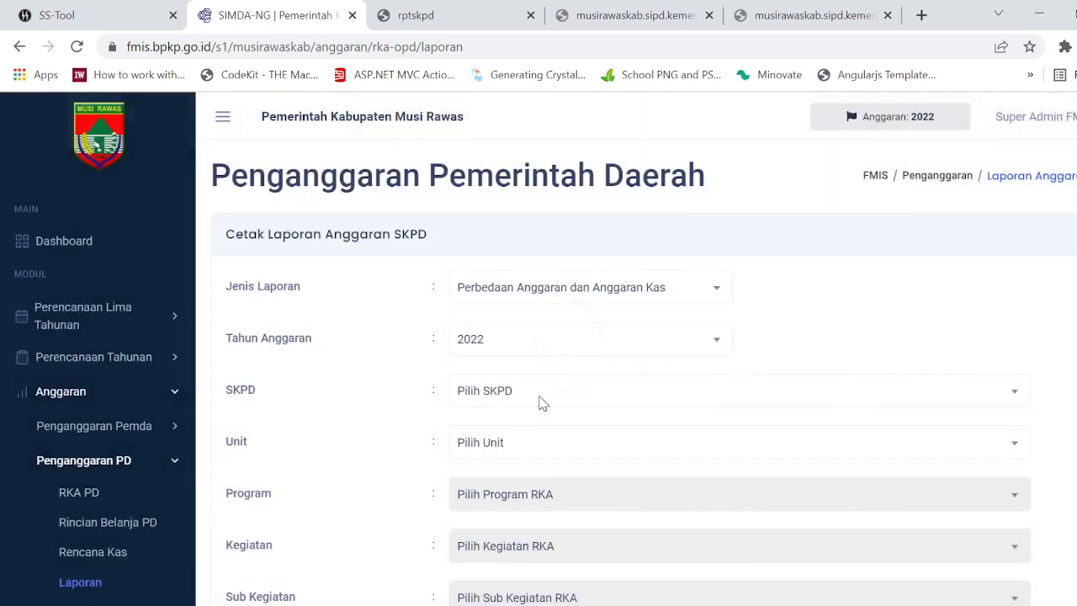
{"action": "left_click", "coordinate": [539, 401]}
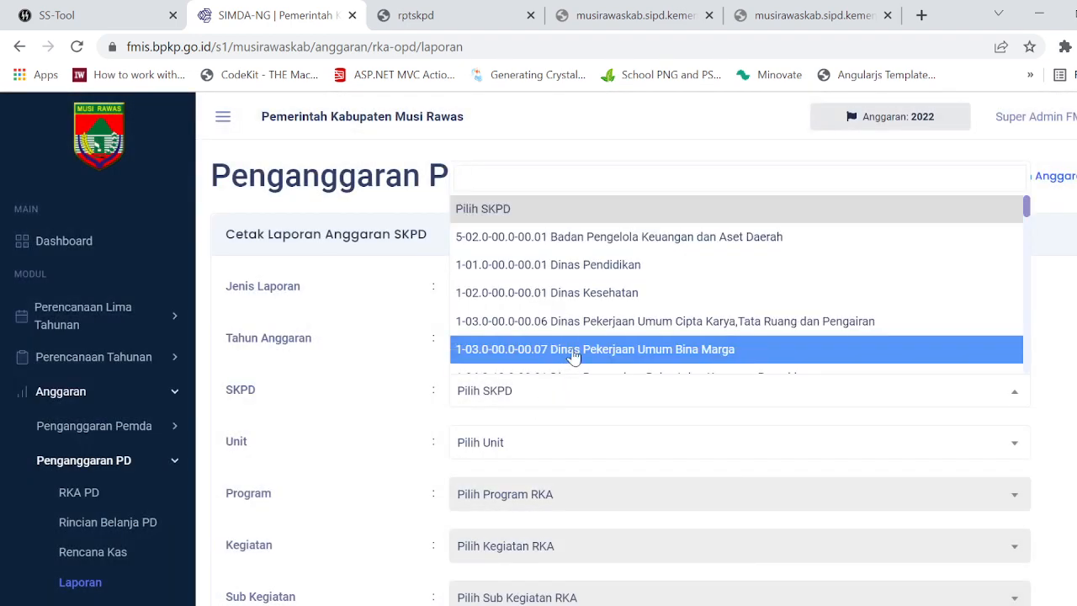
{"action": "left_click", "coordinate": [637, 264]}
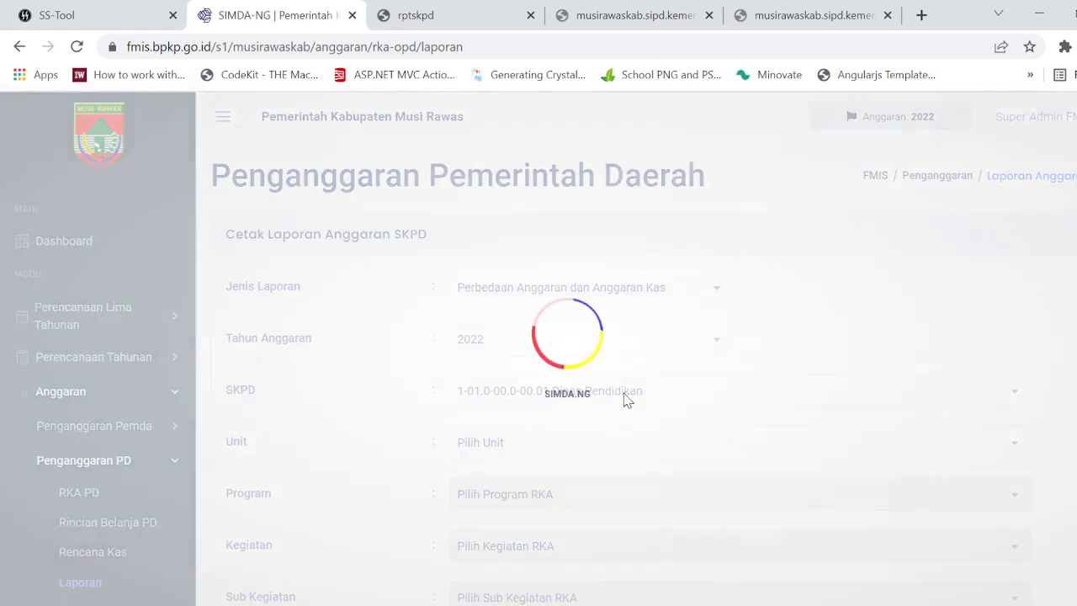
{"action": "left_click", "coordinate": [567, 450]}
{"action": "left_click", "coordinate": [591, 531]}
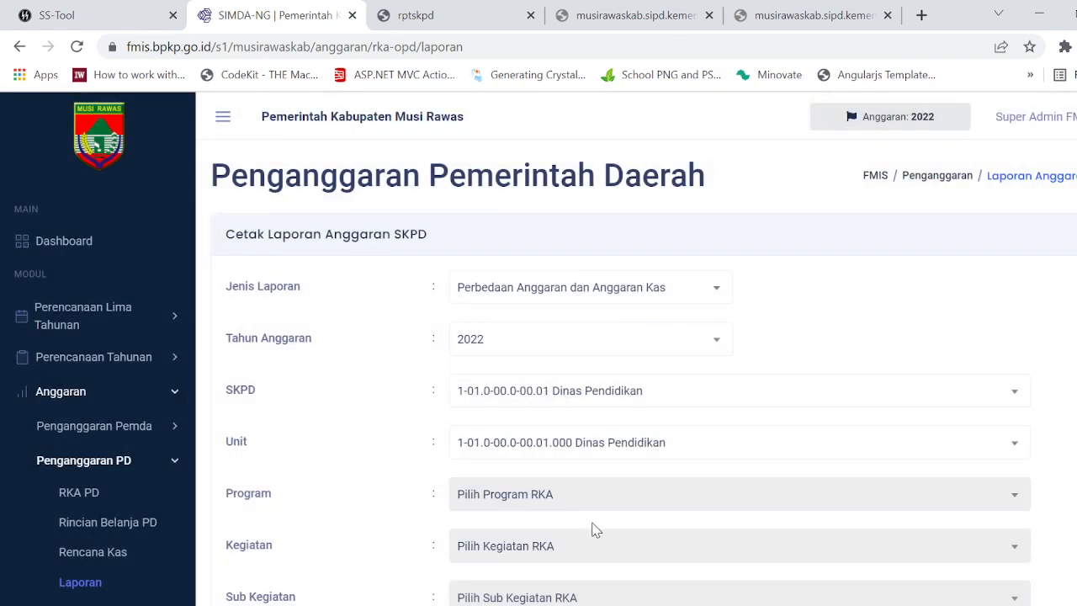
Step: Generate the Dinas Pendidikan budget difference report as a PDF, check it for differences, and close it
{"action": "scroll", "coordinate": [602, 526], "scroll_direction": "down", "scroll_amount": 5}
{"action": "left_click", "coordinate": [484, 505]}
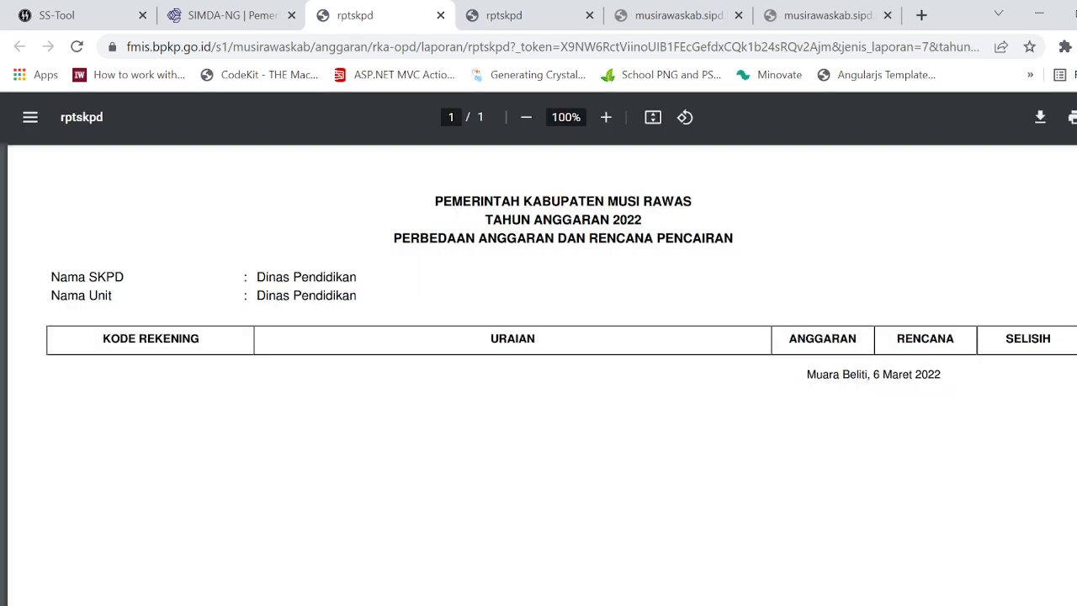
{"action": "left_click", "coordinate": [440, 15]}
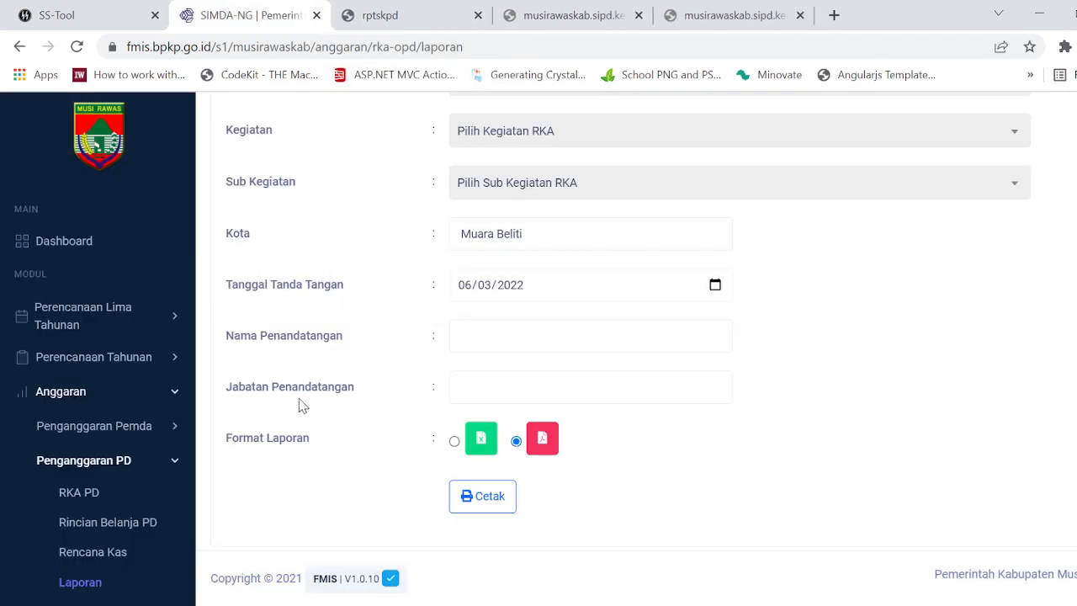
Step: Open the Rencana Kas page and show the activities of Dinas Pendidikan's document 001/RKA/DISDIK/2022
{"action": "left_click", "coordinate": [108, 553]}
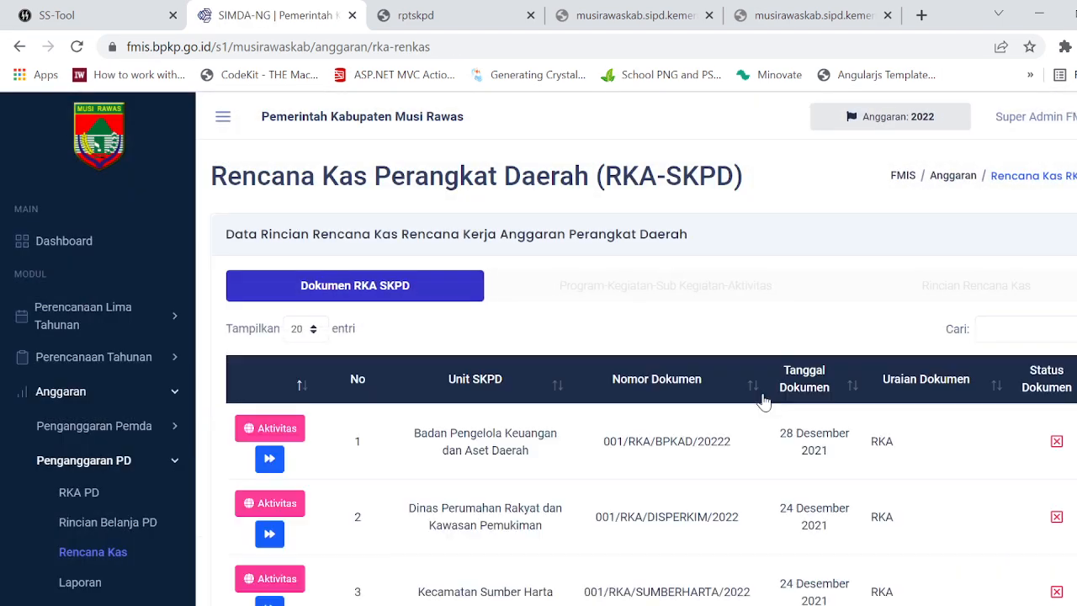
{"action": "scroll", "coordinate": [763, 401], "scroll_direction": "down", "scroll_amount": 2}
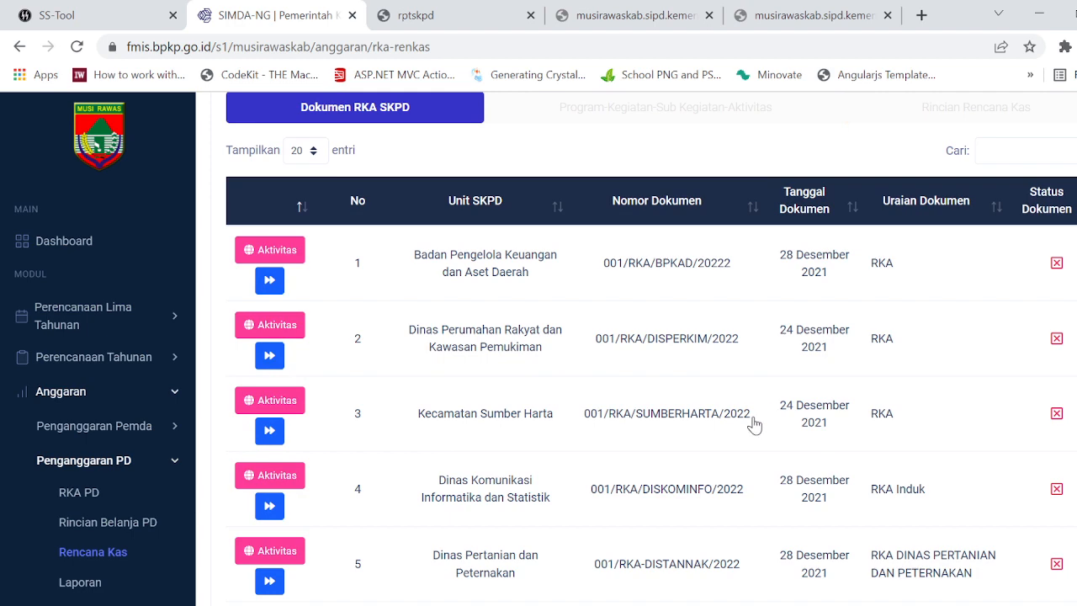
{"action": "scroll", "coordinate": [604, 450], "scroll_direction": "down", "scroll_amount": 10}
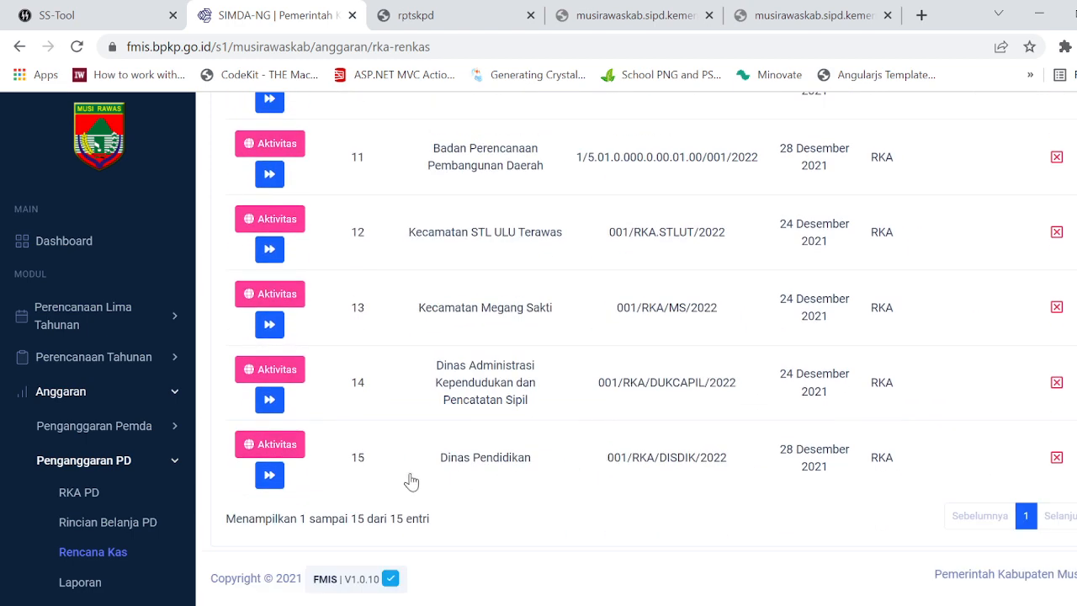
{"action": "left_click", "coordinate": [270, 476]}
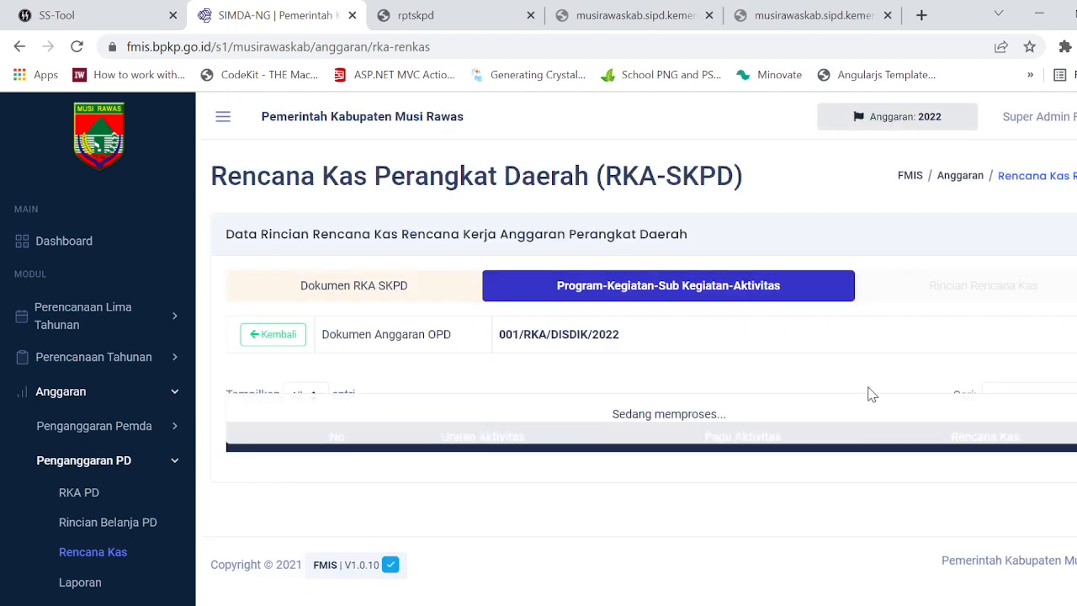
Step: Compare the Pagu Aktivitas and Rencana Kas amounts of Dinas Pendidikan's sub-activities, including Pelaksanaan Penatausahaan dan Pengujian/Verifikasi Keuangan SKPD
{"action": "scroll", "coordinate": [871, 395], "scroll_direction": "down", "scroll_amount": 4}
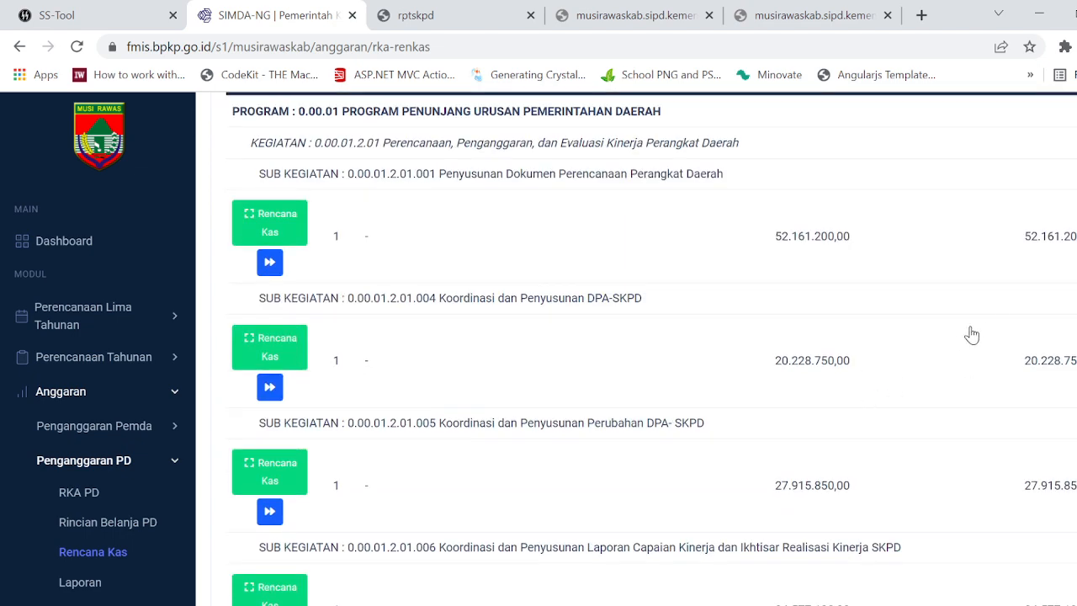
{"action": "scroll", "coordinate": [990, 351], "scroll_direction": "up", "scroll_amount": 3}
{"action": "scroll", "coordinate": [995, 361], "scroll_direction": "down", "scroll_amount": 4}
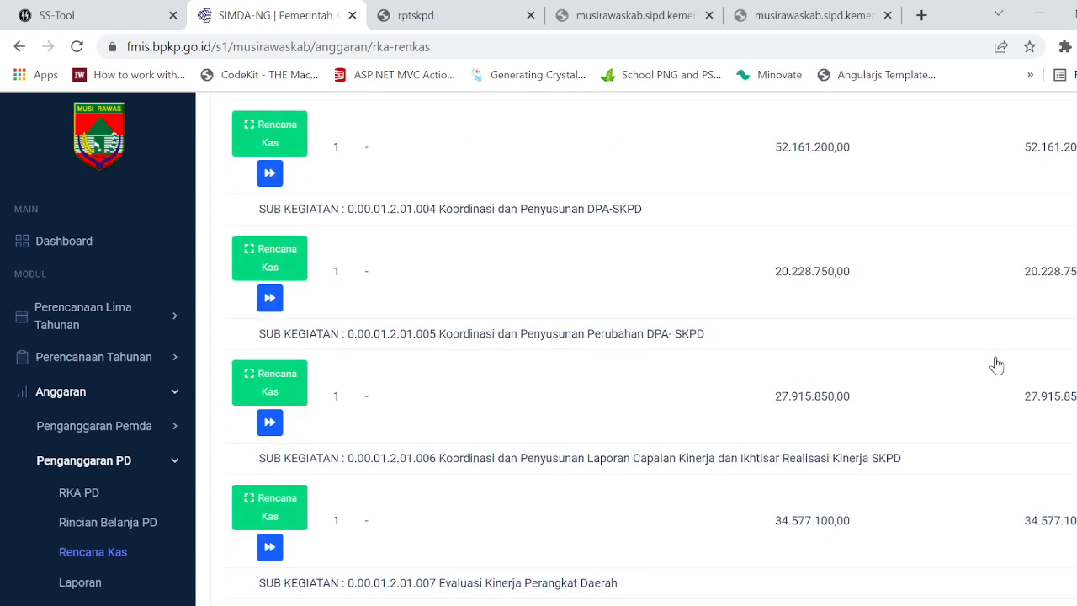
{"action": "scroll", "coordinate": [1010, 358], "scroll_direction": "down", "scroll_amount": 1}
{"action": "scroll", "coordinate": [654, 345], "scroll_direction": "down", "scroll_amount": 5}
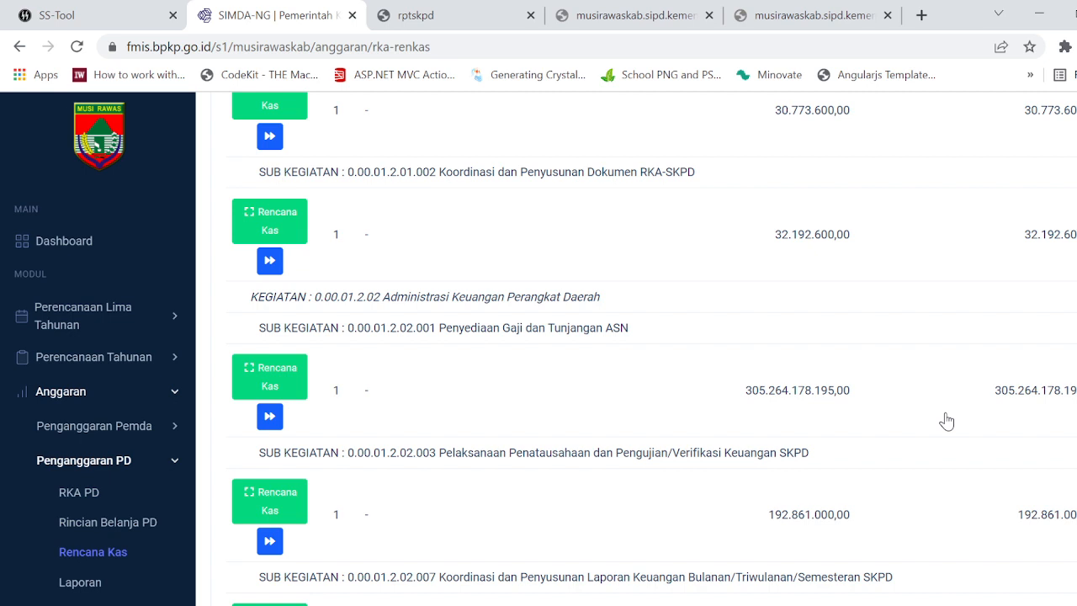
{"action": "left_click_drag", "start_coordinate": [348, 455], "coordinate": [815, 456]}
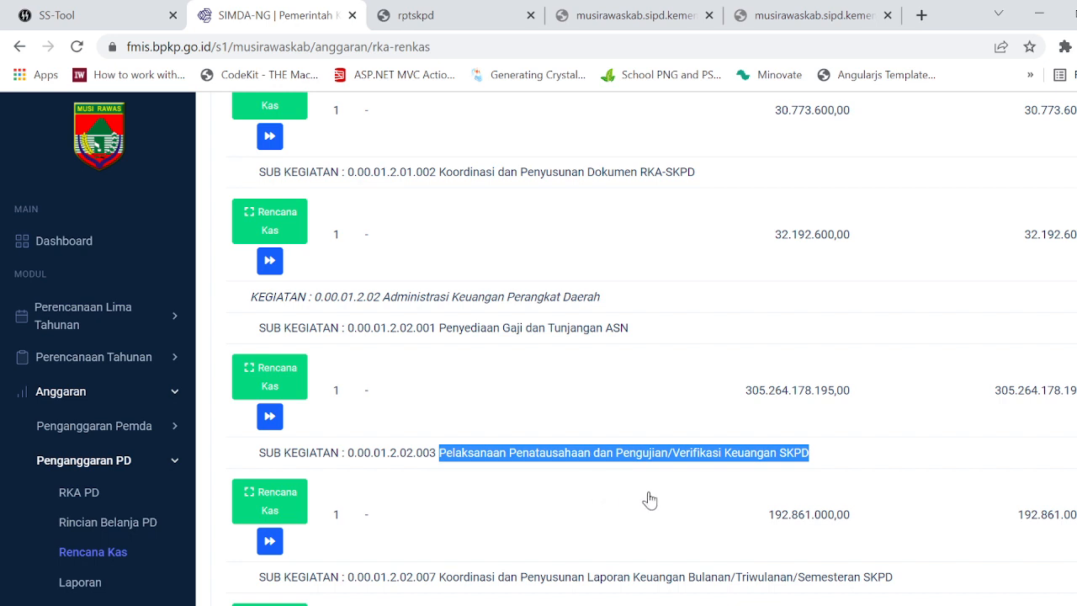
{"action": "left_click_drag", "start_coordinate": [767, 520], "coordinate": [858, 526]}
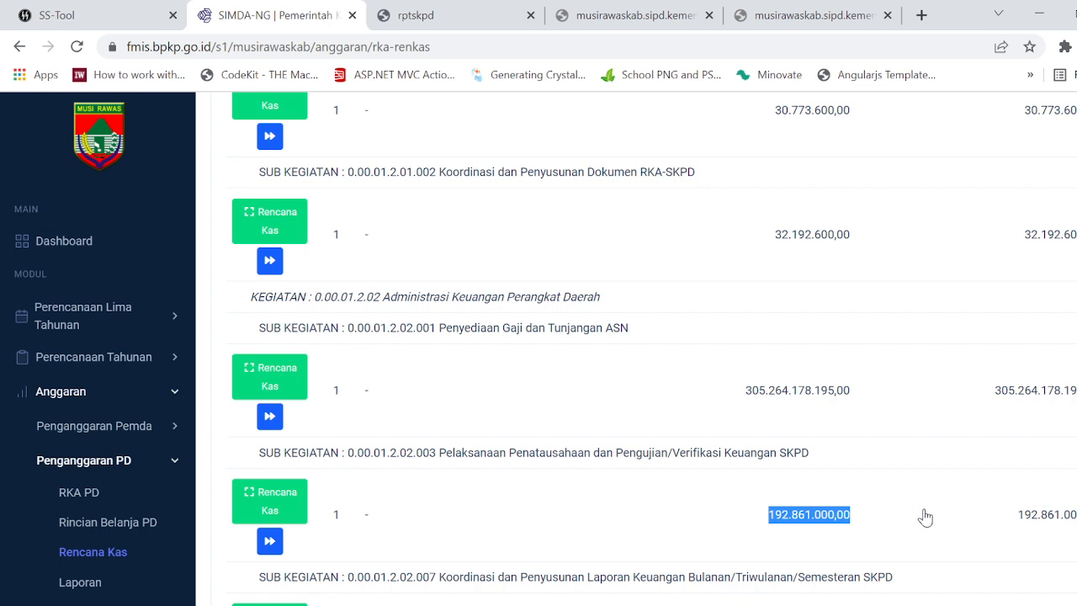
{"action": "left_click", "coordinate": [926, 519]}
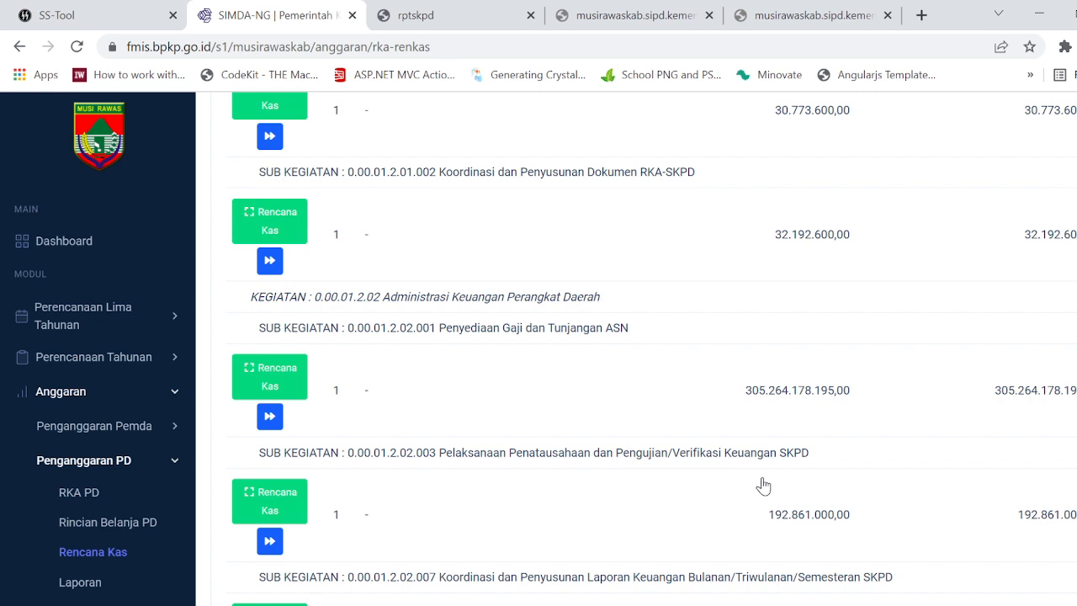
{"action": "scroll", "coordinate": [762, 485], "scroll_direction": "up", "scroll_amount": 2}
{"action": "scroll", "coordinate": [762, 485], "scroll_direction": "down", "scroll_amount": 2}
Step: Switch back to SS-Tool in the browser and check the progress of the cash budget posting for all sub-activities
{"action": "left_click", "coordinate": [78, 9]}
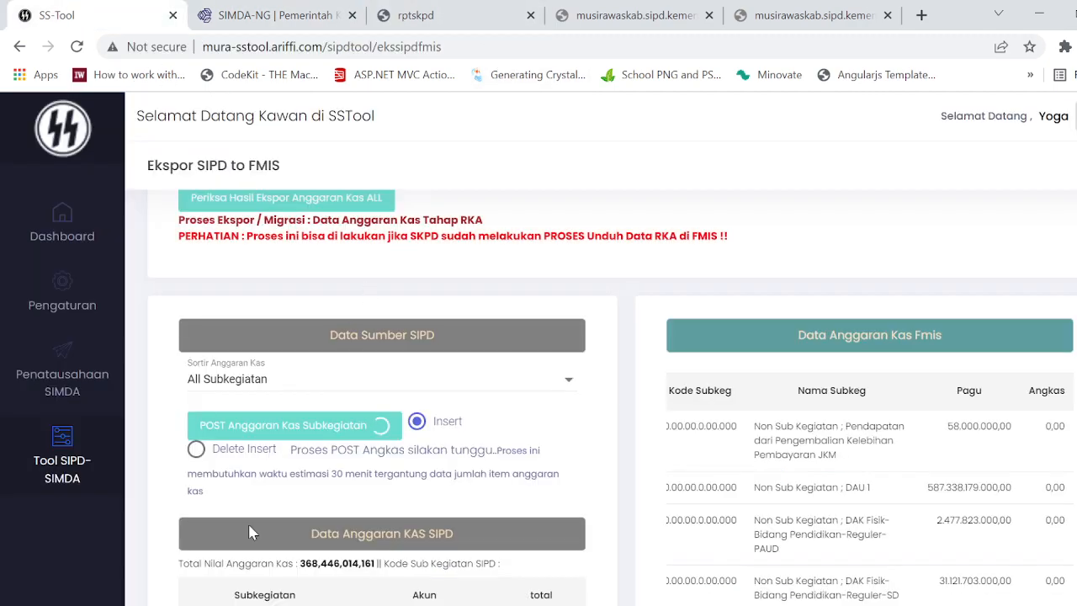
{"action": "left_click", "coordinate": [536, 603]}
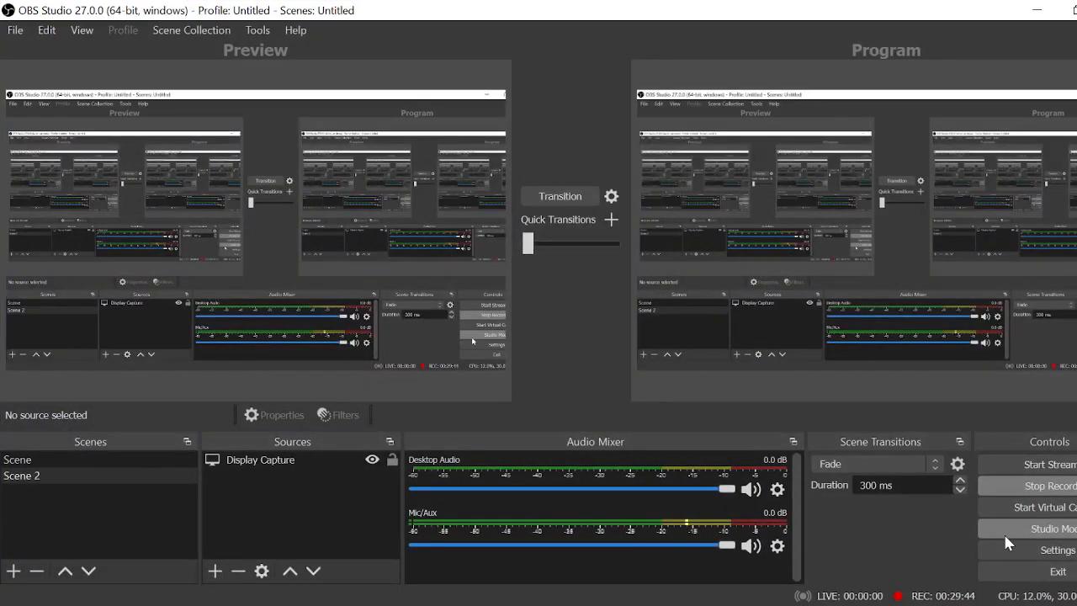